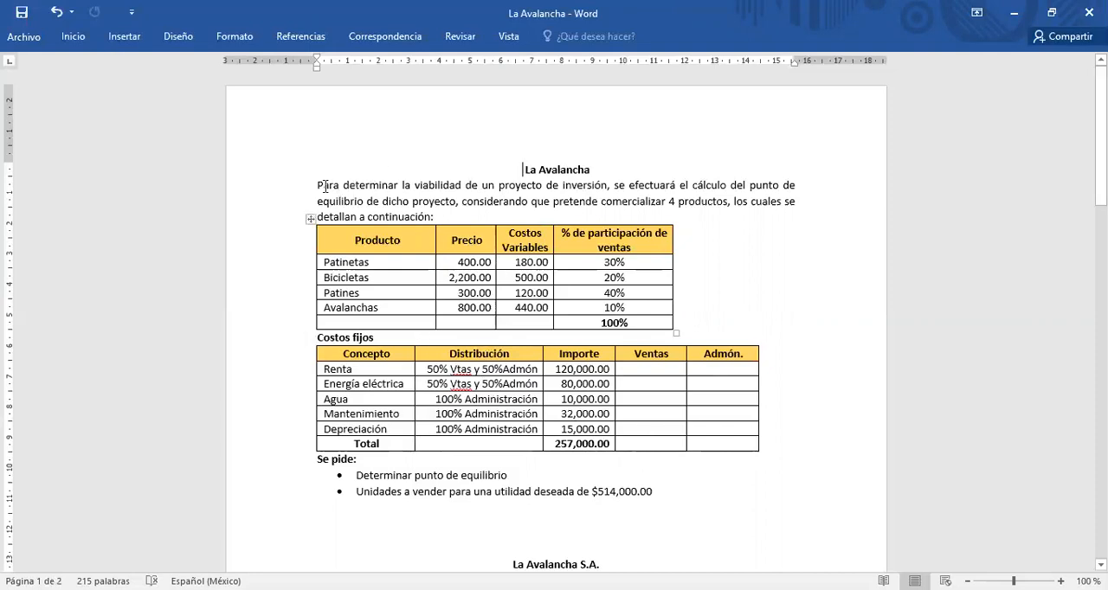
Step: Examine the La Avalancha case introduction, the four listed products and the column headings of the product table
drag(313, 184, 441, 213)
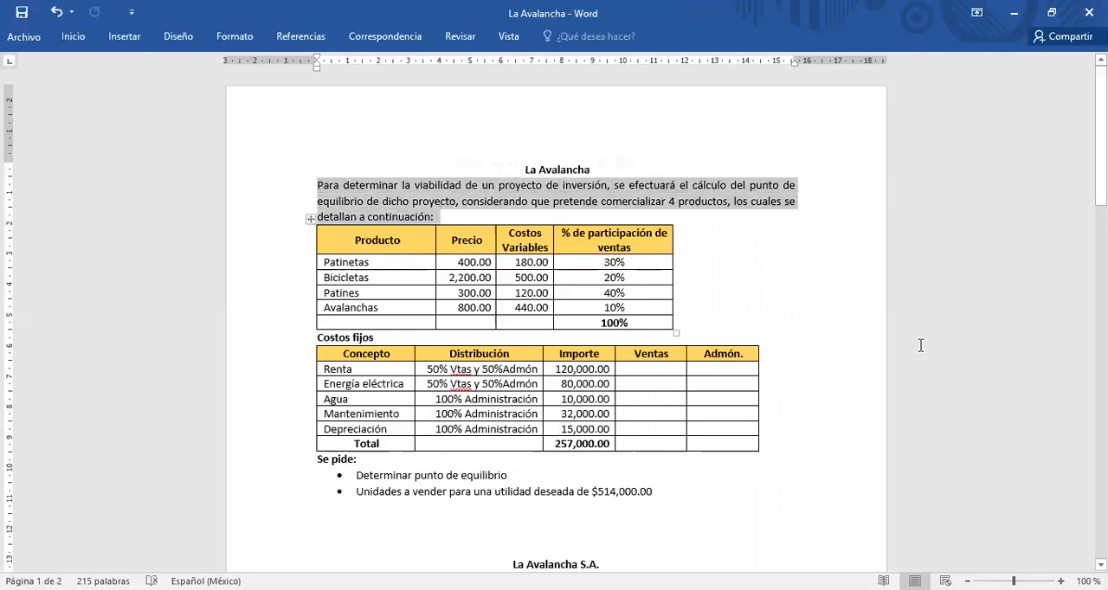
drag(323, 262, 349, 310)
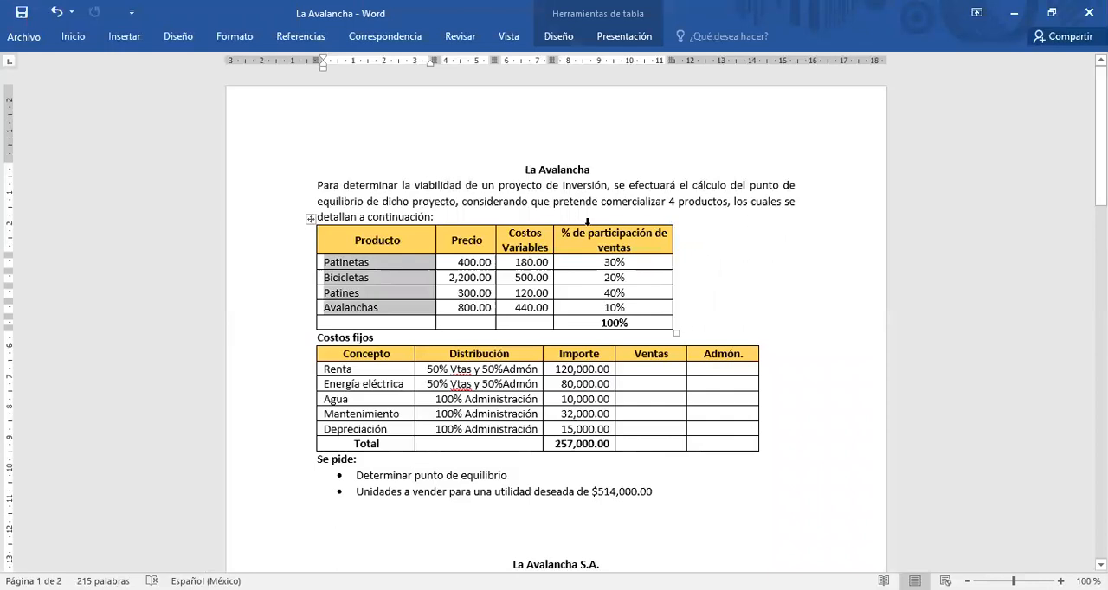
click(360, 270)
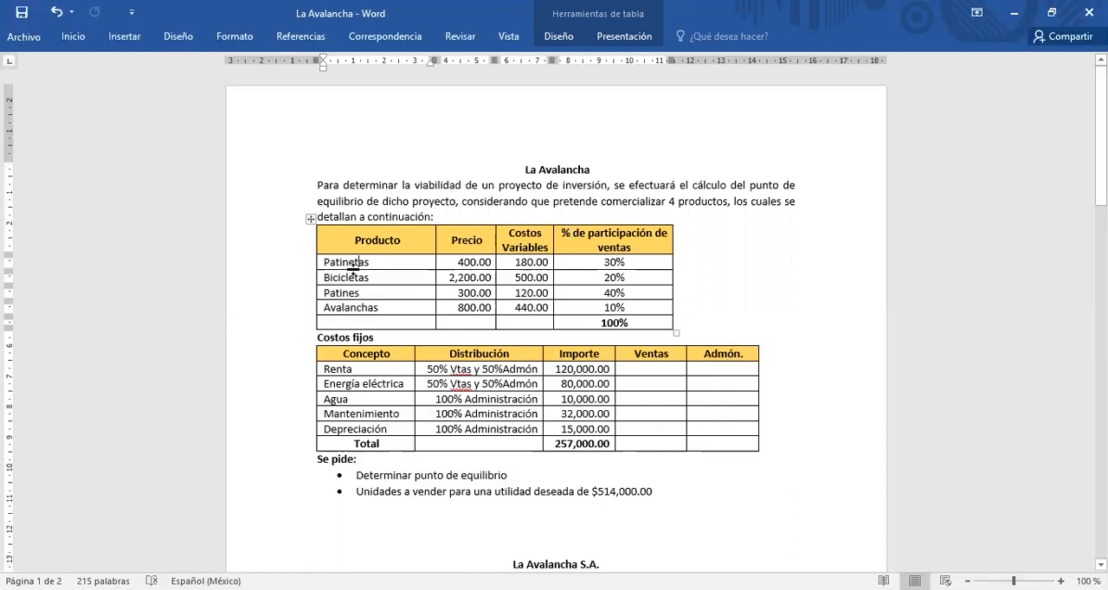
drag(413, 241, 639, 246)
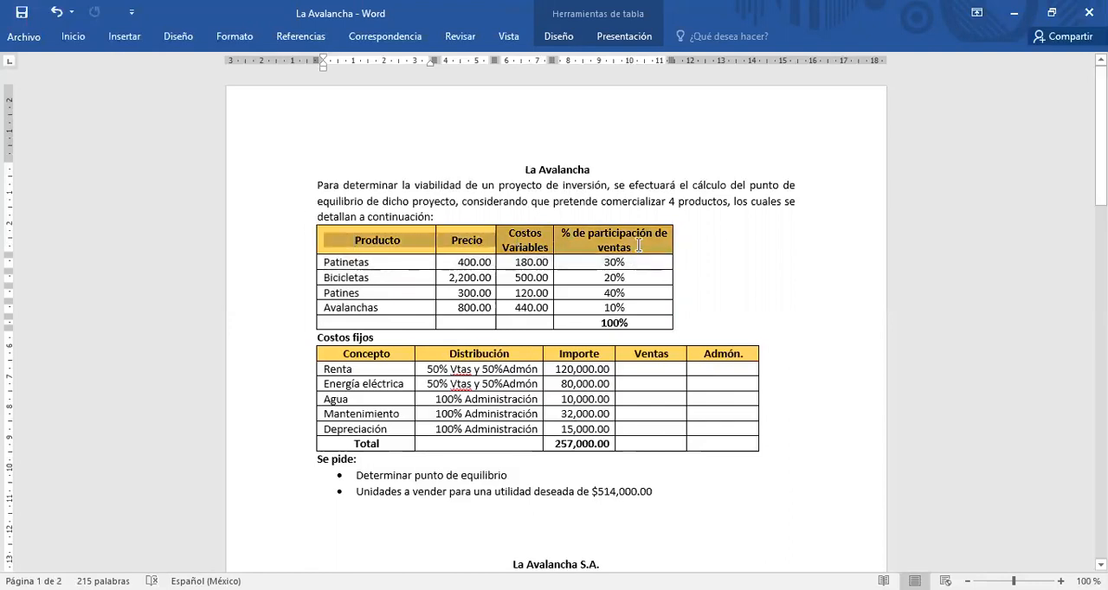
mouse_move(308, 269)
drag(322, 265, 617, 325)
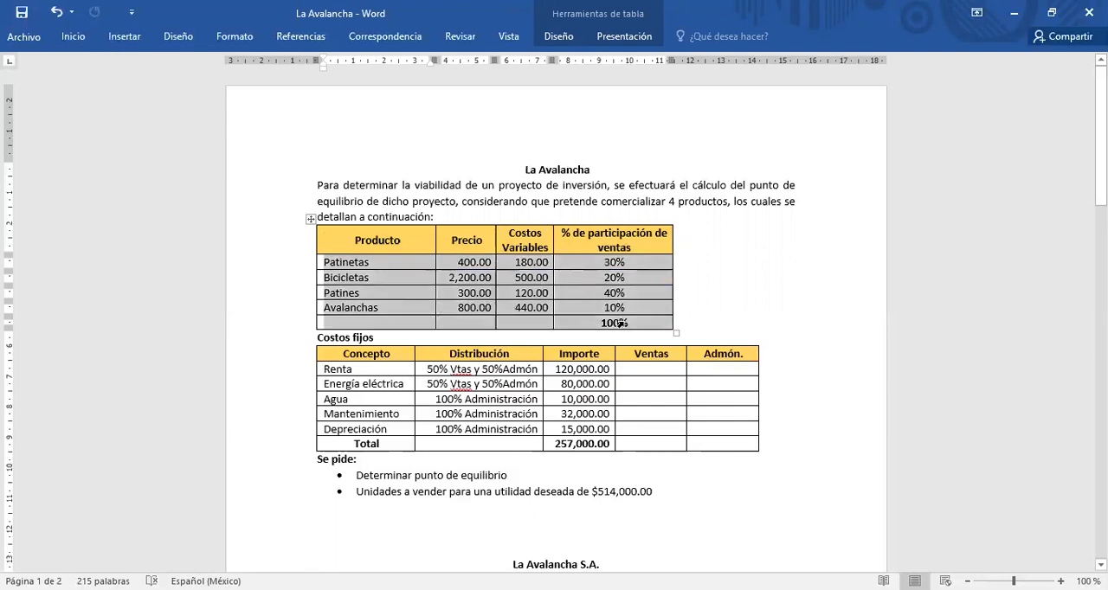
Step: Rename the product table's "Precio" heading to "Precio de venta"
drag(468, 264, 474, 310)
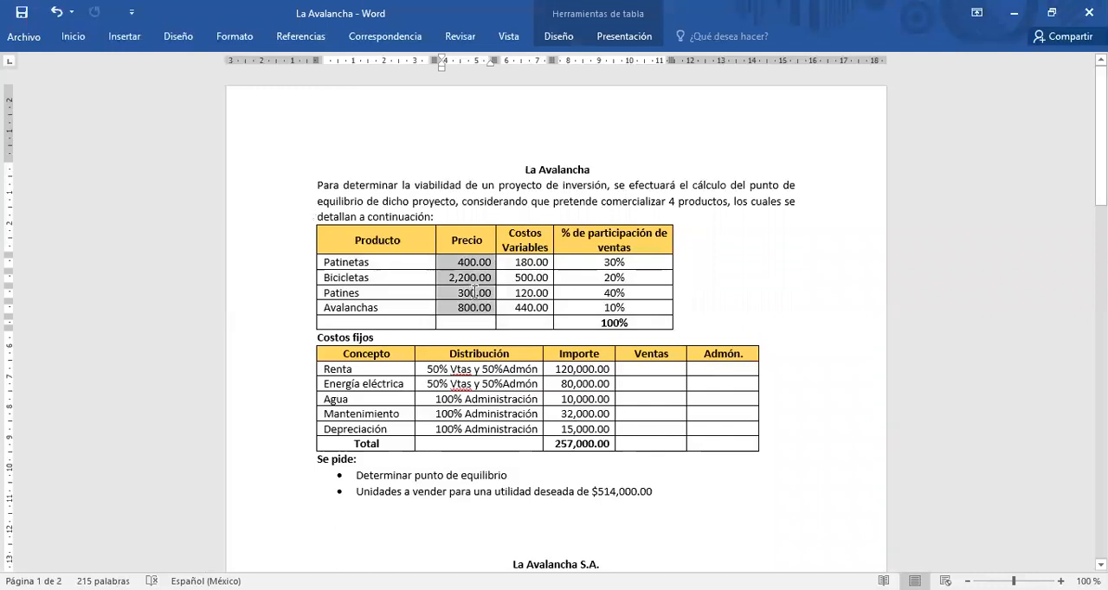
click(485, 239)
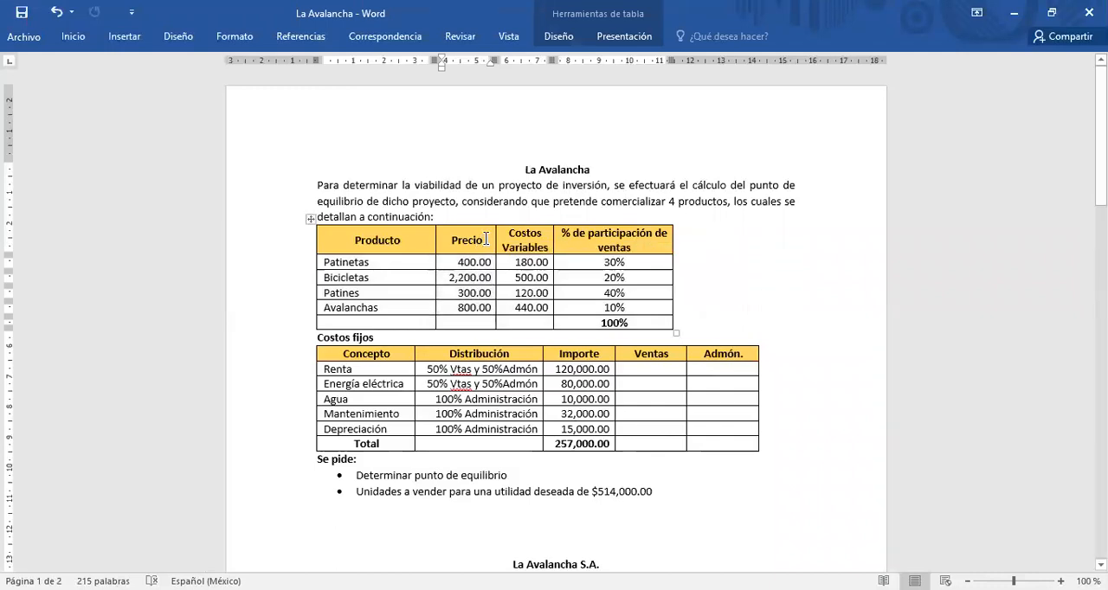
text(de venta)
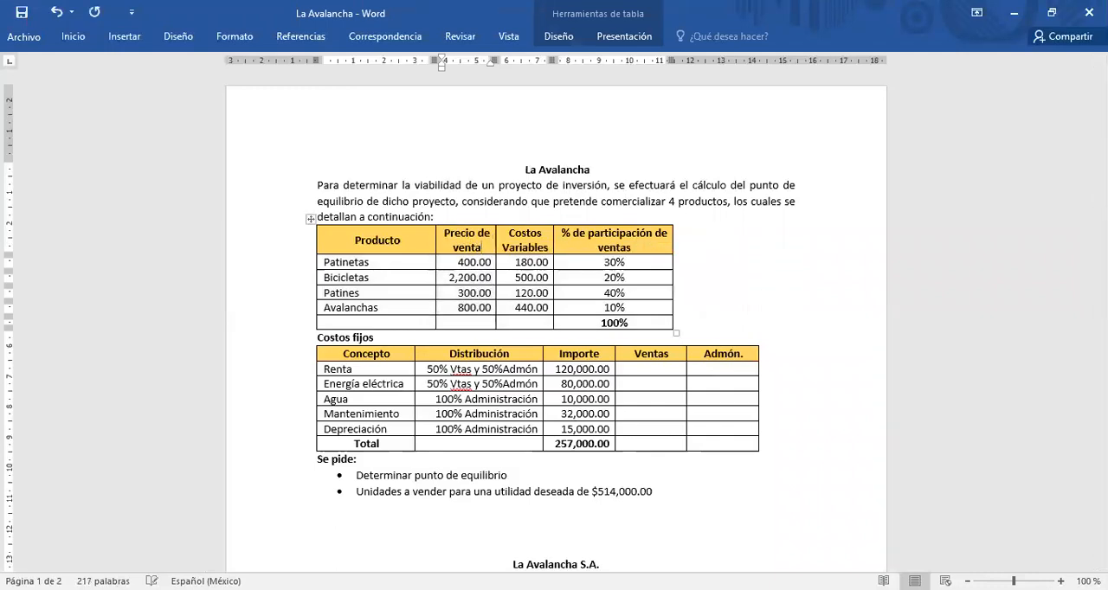
Step: Review the variable costs of each product along with the prices and sales participation percentages in the product table
drag(513, 259, 529, 308)
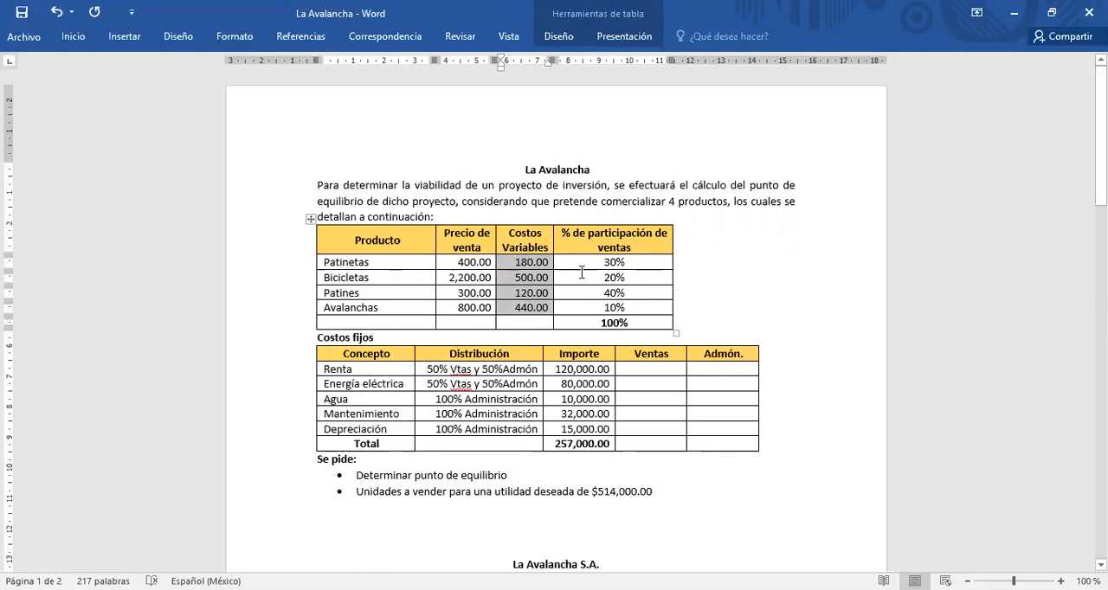
click(512, 275)
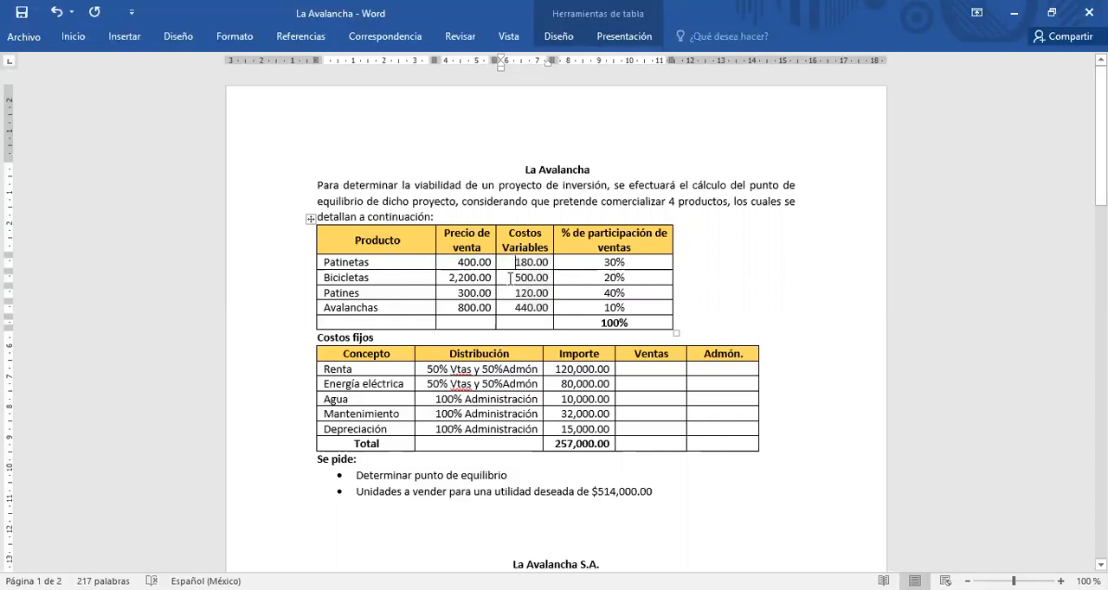
click(507, 292)
click(512, 307)
drag(512, 264, 549, 262)
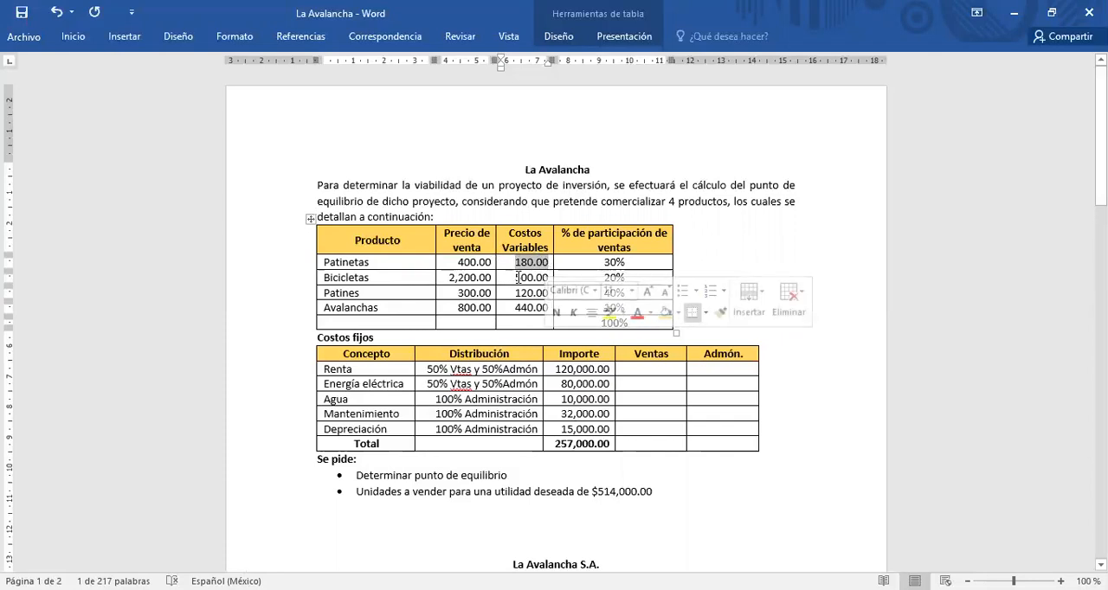
drag(512, 278, 546, 312)
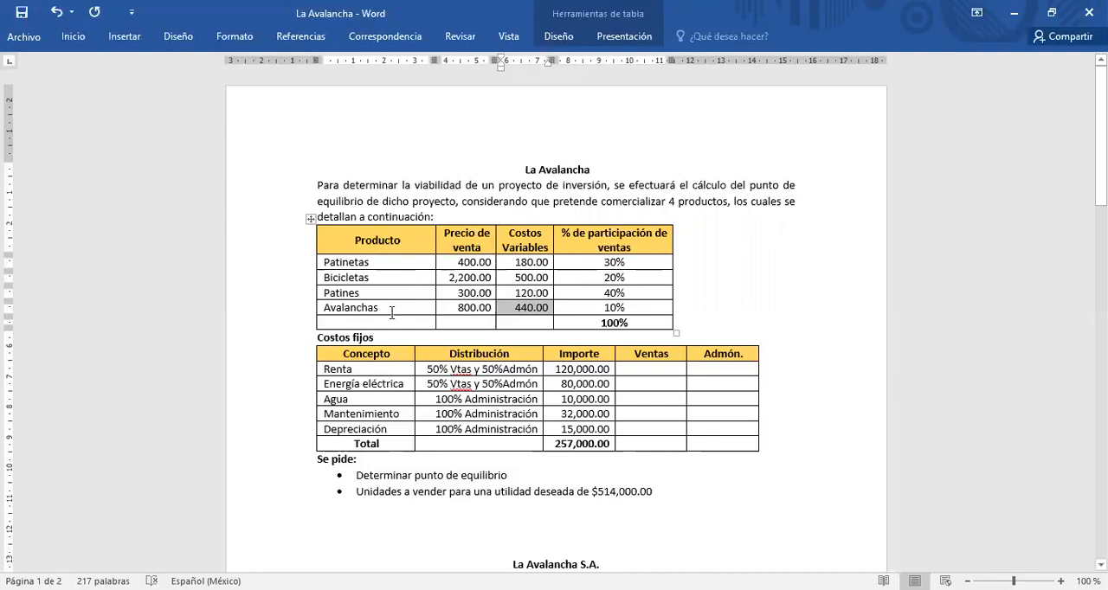
drag(442, 257, 615, 309)
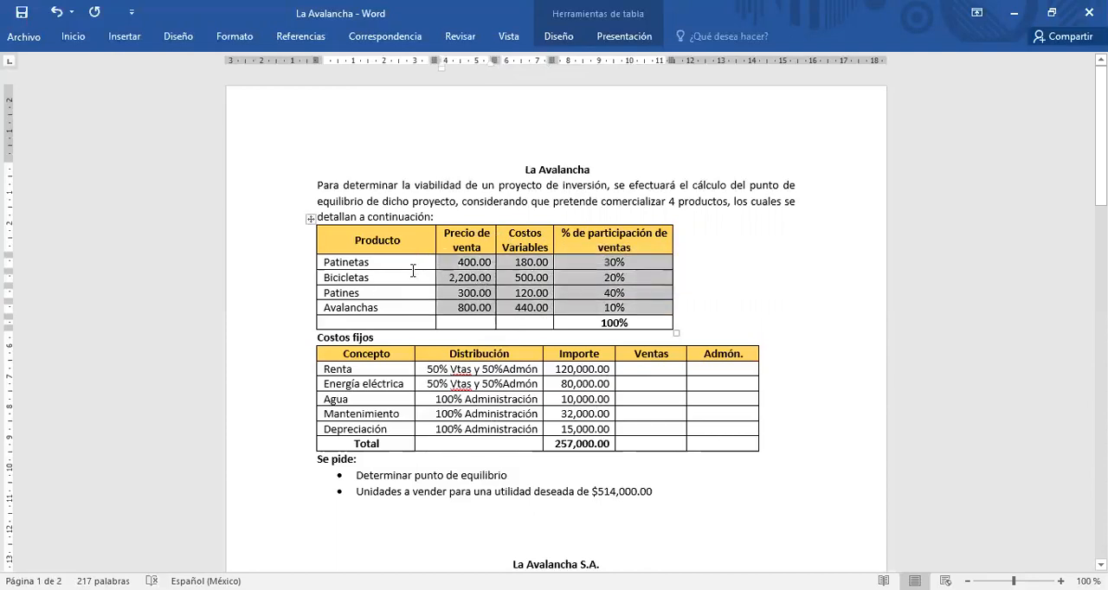
Step: Review the fixed costs table with its distribution and amounts, and the two calculations requested below it
click(294, 340)
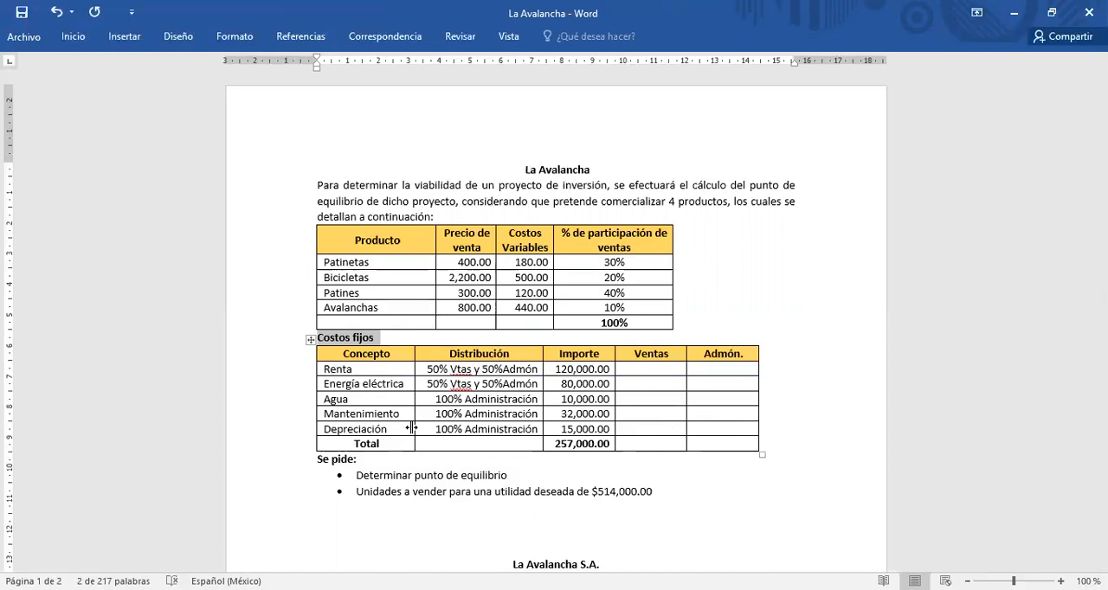
drag(324, 366, 578, 445)
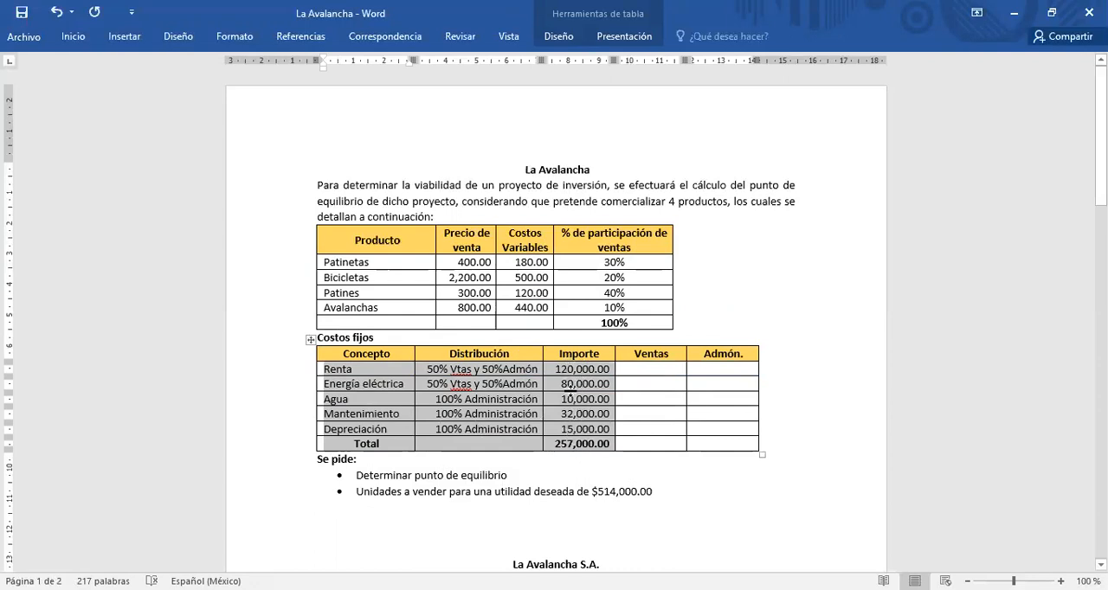
click(539, 491)
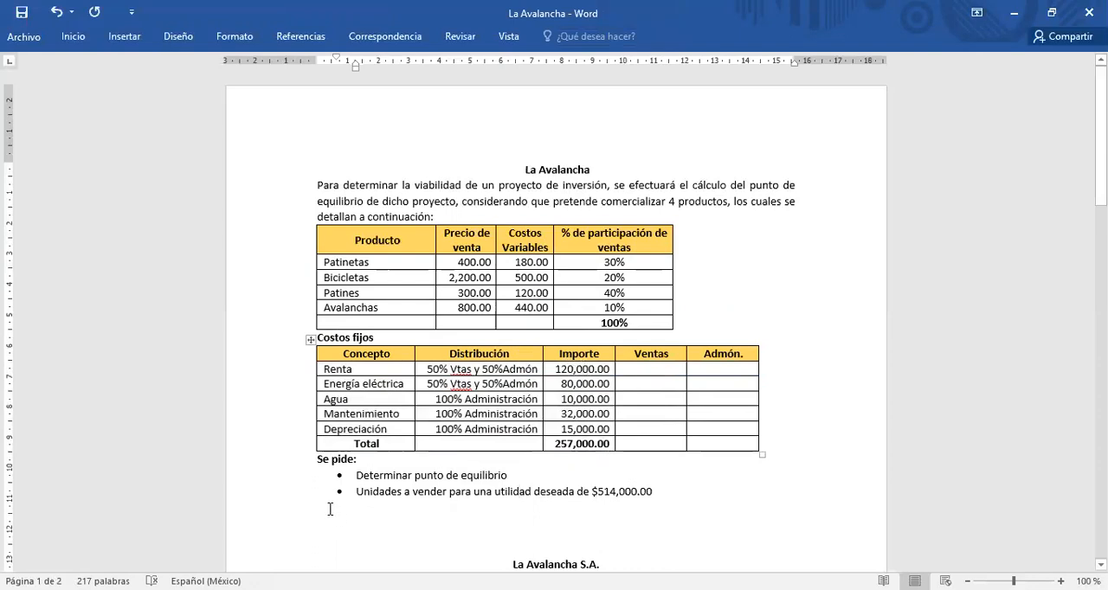
click(293, 485)
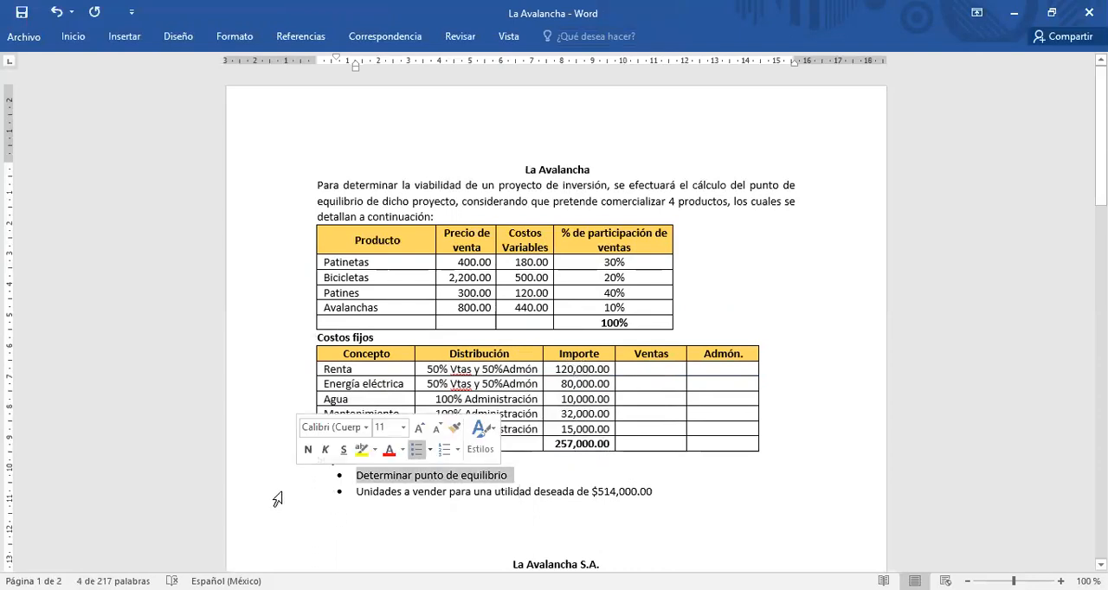
click(292, 494)
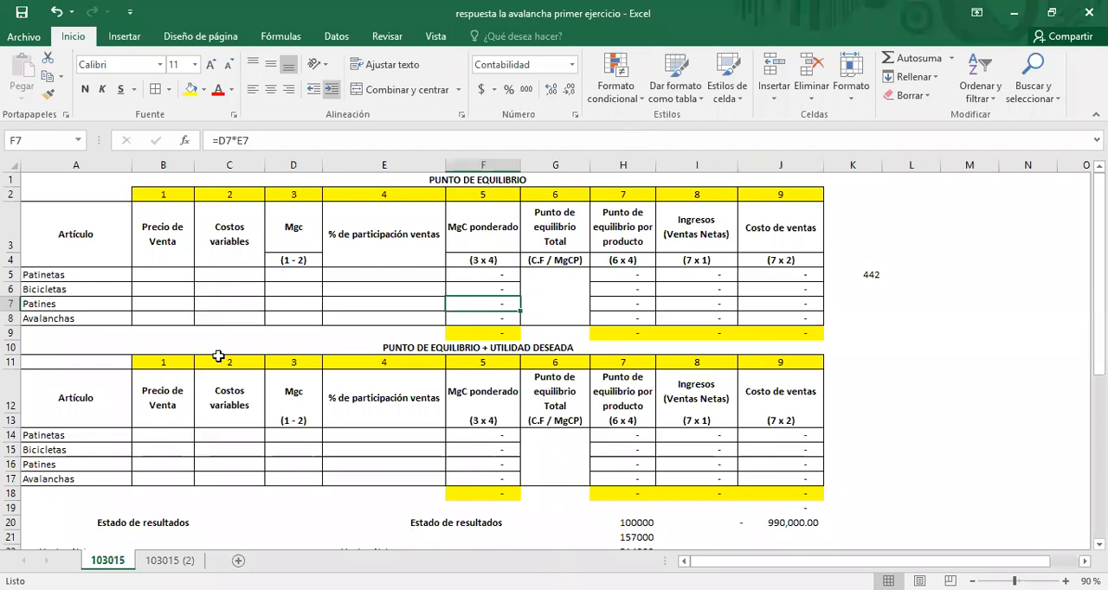
Step: In the Excel worksheet, paste the four products' selling prices and variable costs from the Word table into B5:C8
click(163, 275)
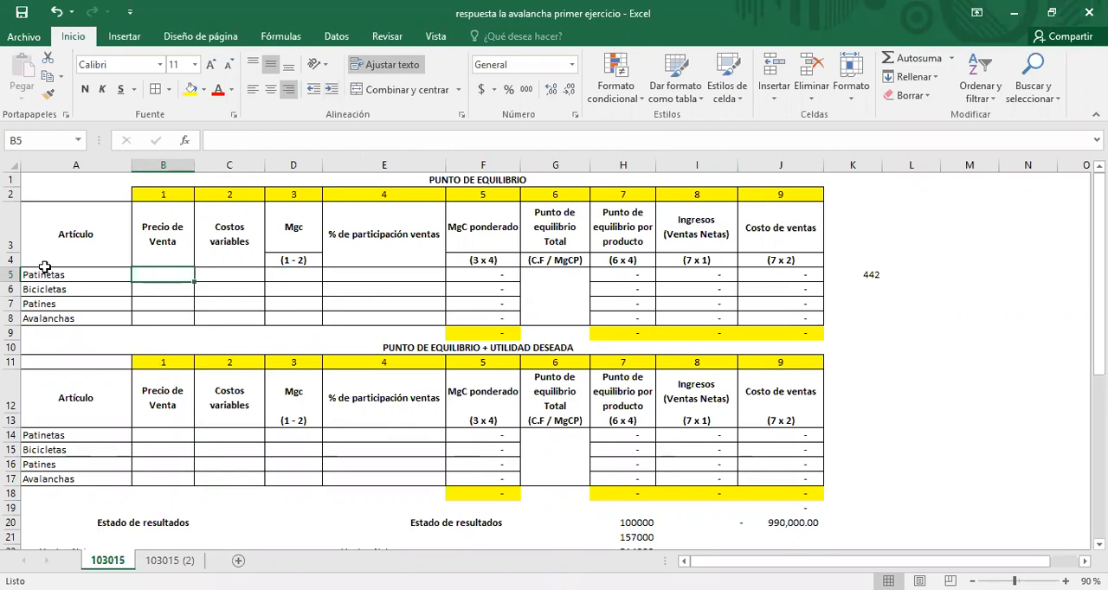
drag(43, 275, 40, 319)
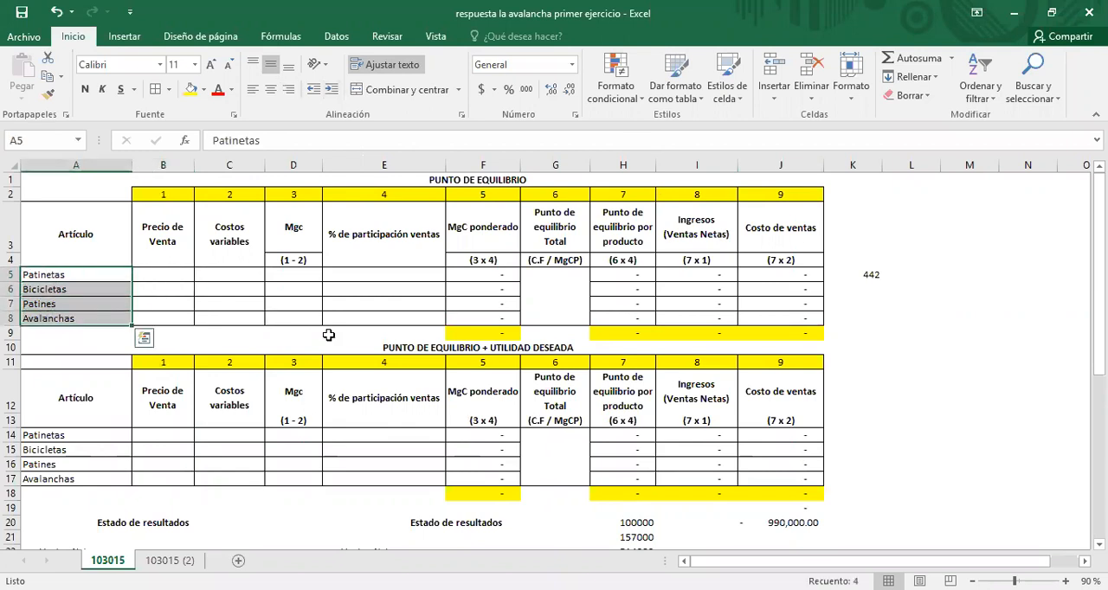
key(alt+Tab)
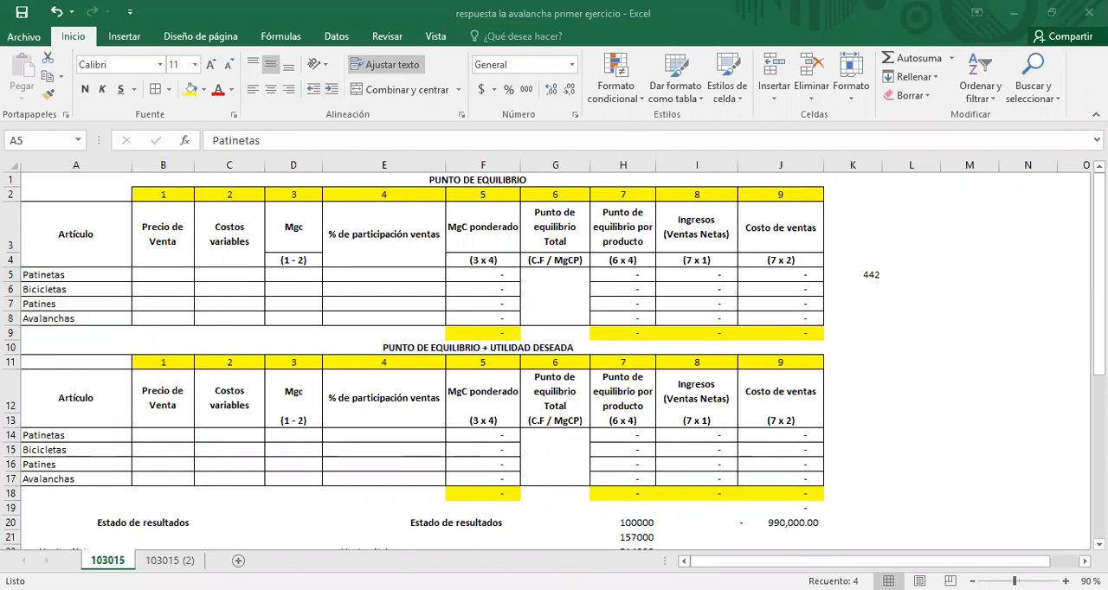
click(163, 275)
drag(164, 273, 223, 319)
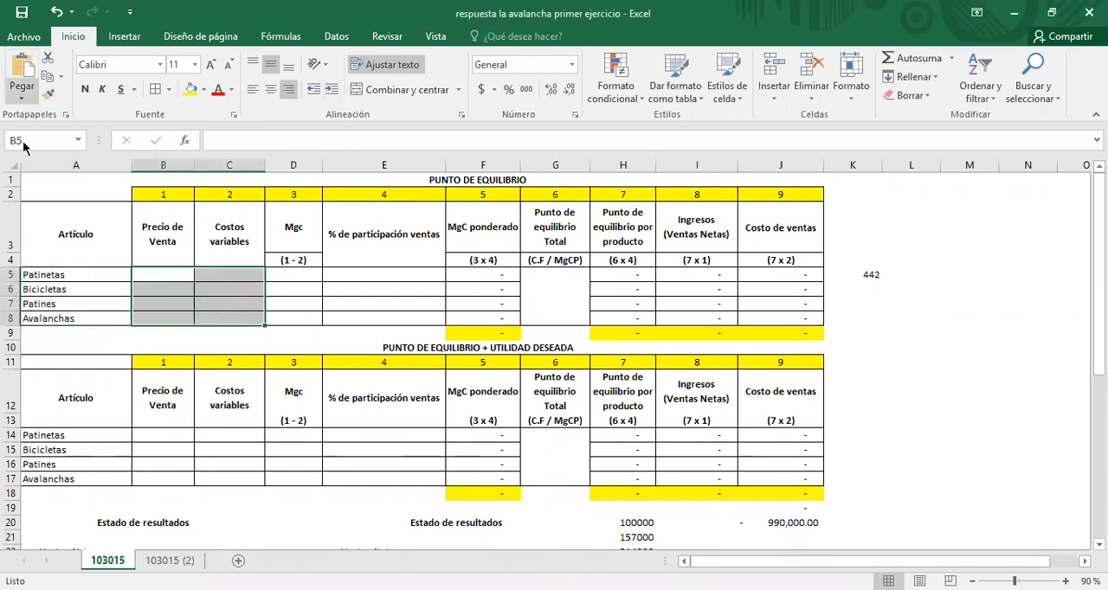
click(22, 97)
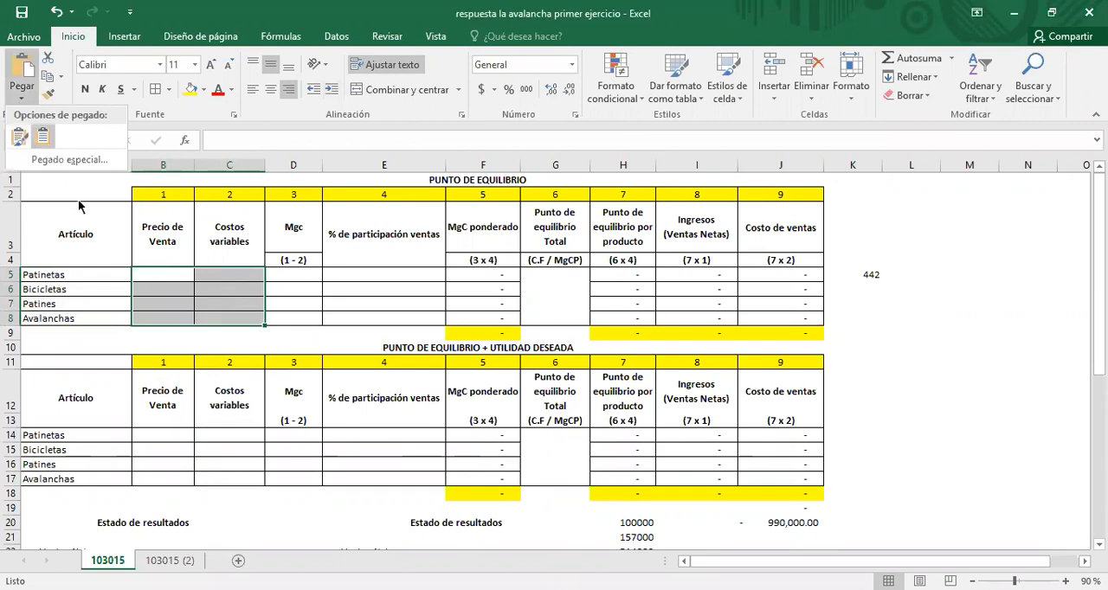
key(ctrl+v)
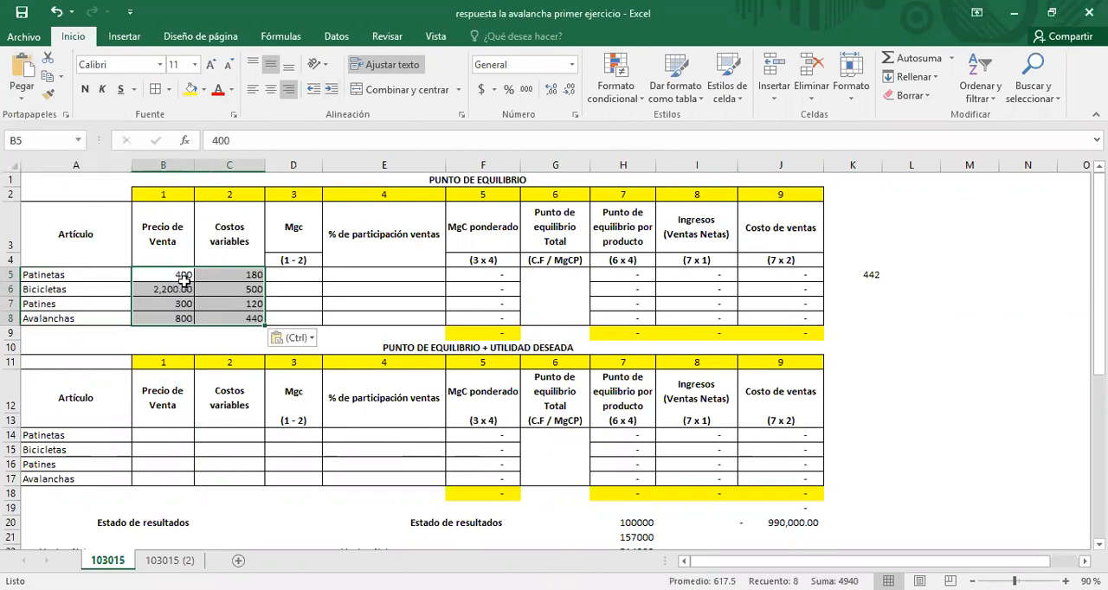
Step: Check the pasted selling prices and variable costs of the products in the break-even table
key(Down)
click(175, 275)
click(209, 274)
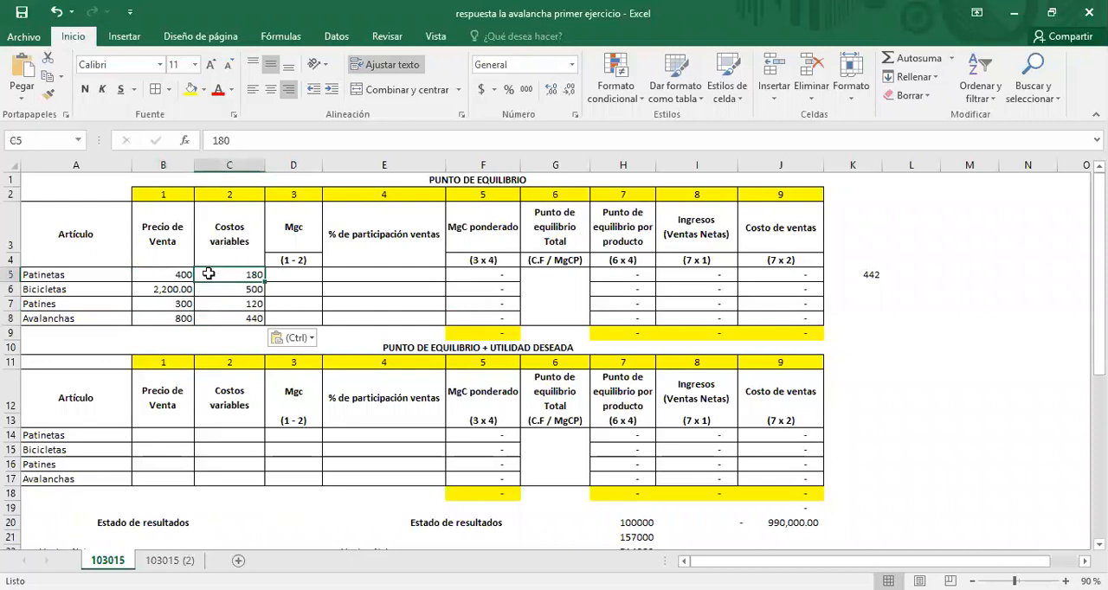
drag(159, 278, 163, 315)
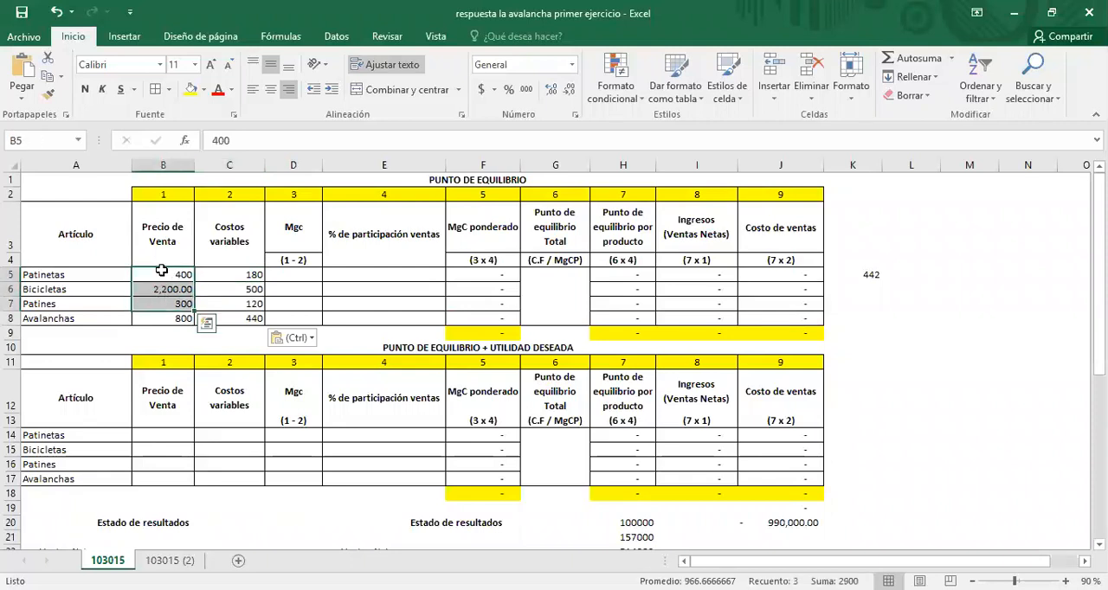
click(163, 272)
click(231, 273)
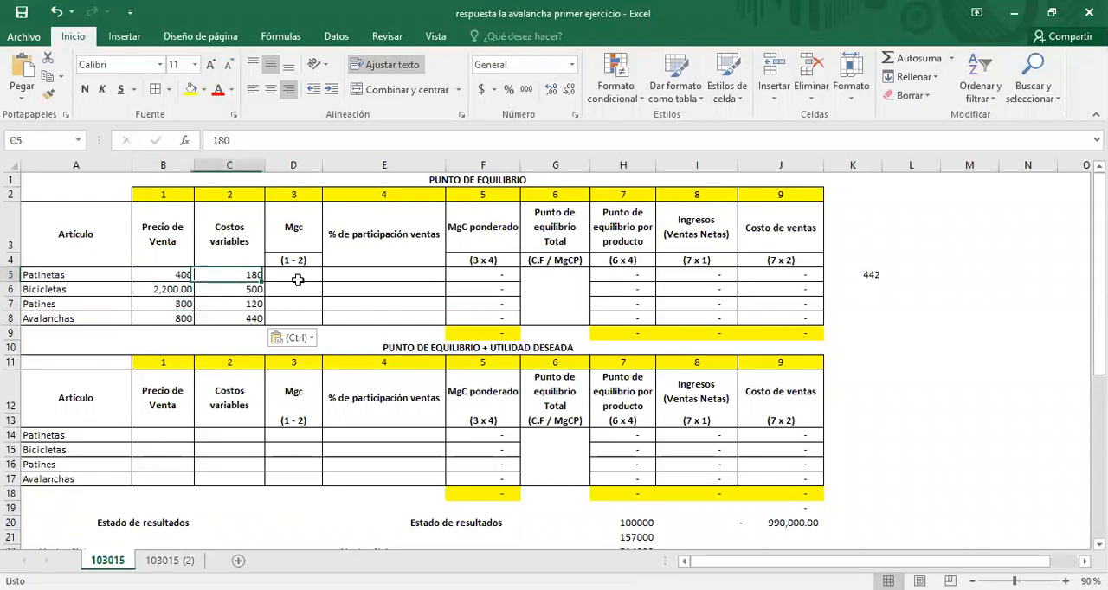
click(158, 292)
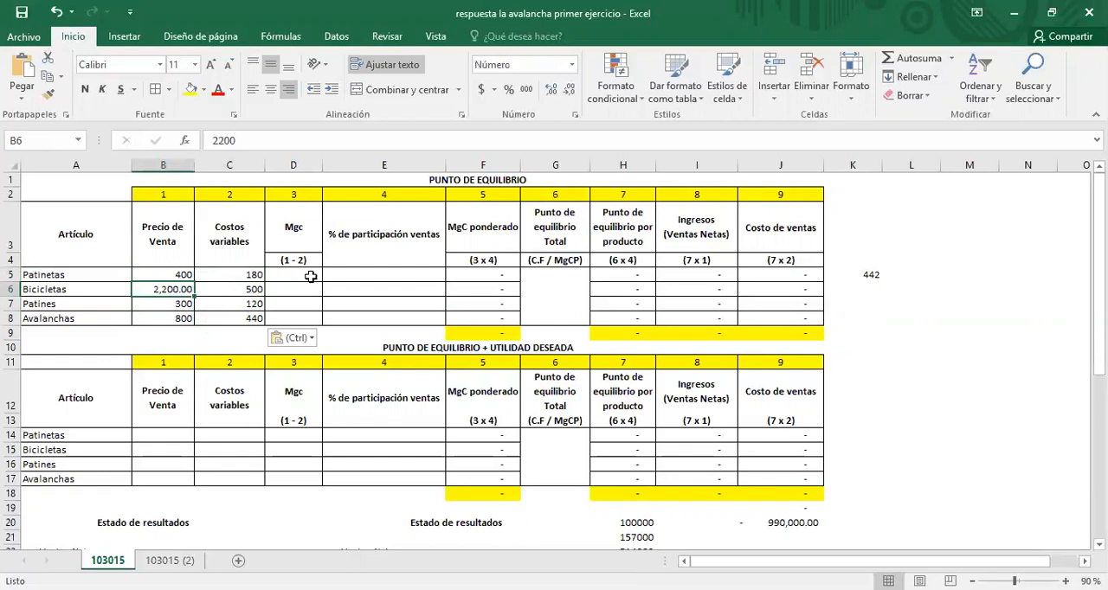
Step: Calculate the contribution margin (Mgc) for Patinetas in D5 with the formula =B5-C5
click(316, 276)
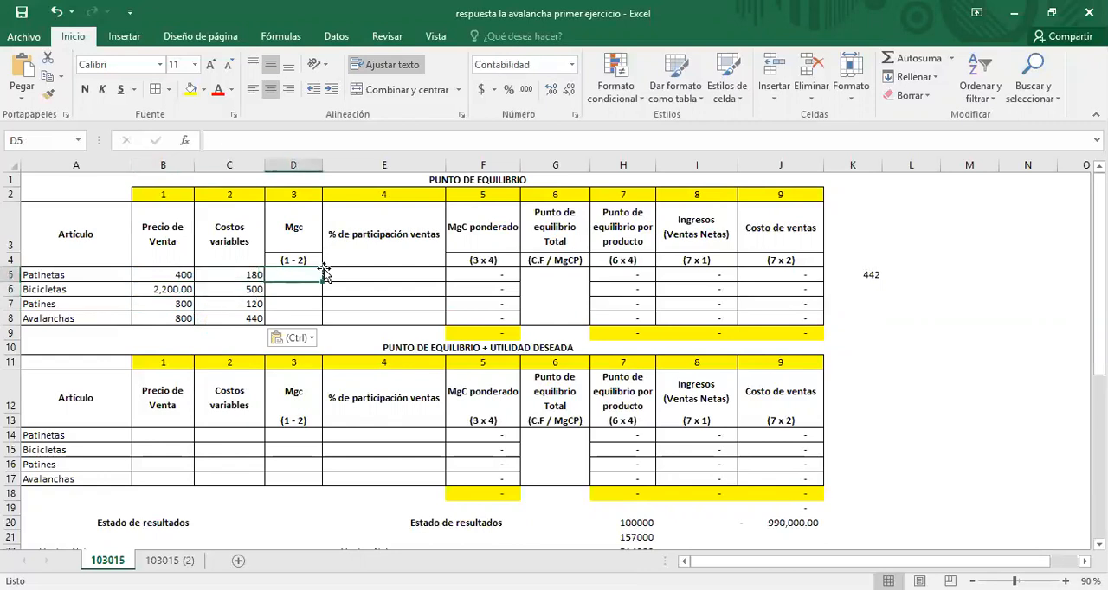
text(=)
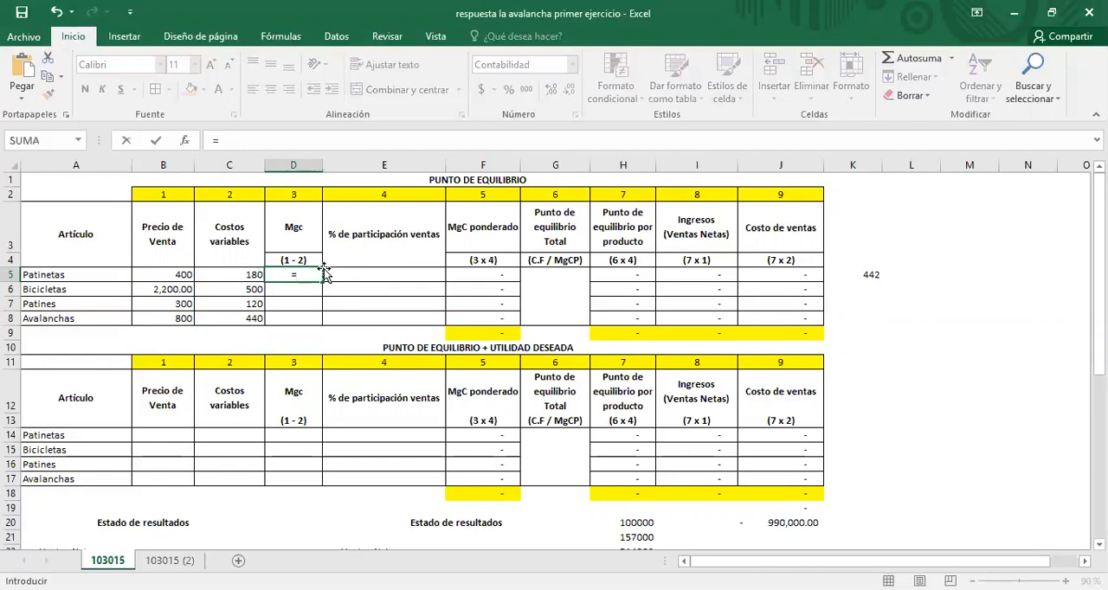
key(Left)
key(Left)
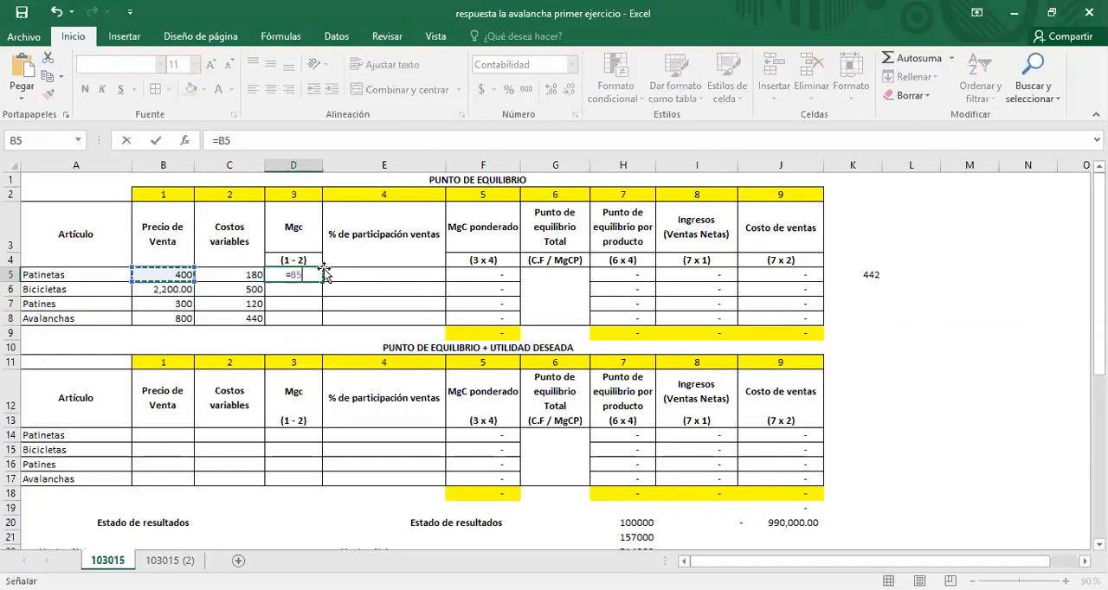
text(-)
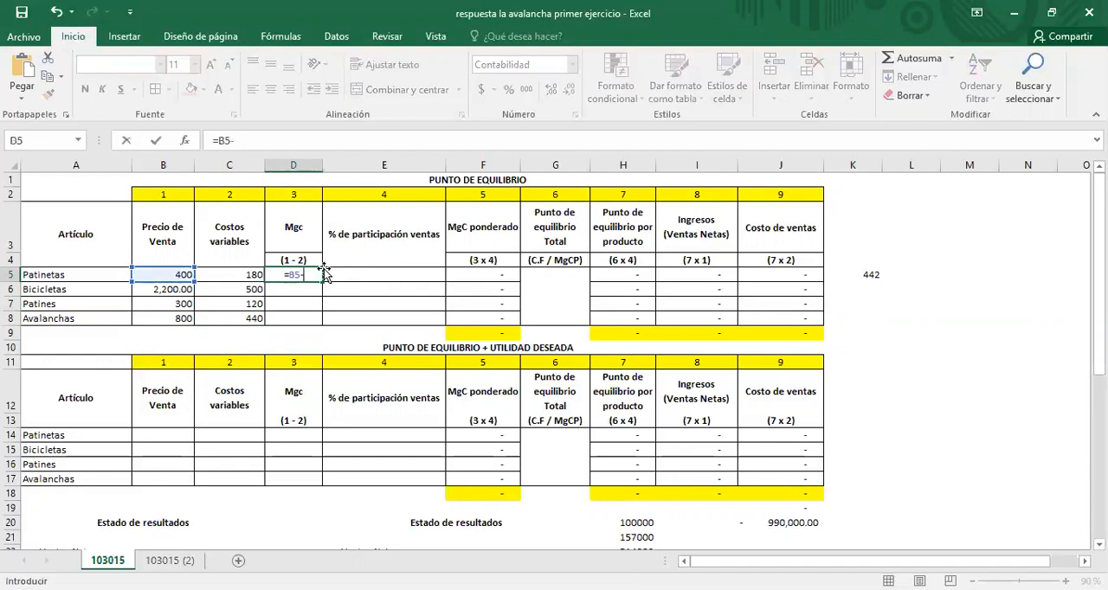
key(Left)
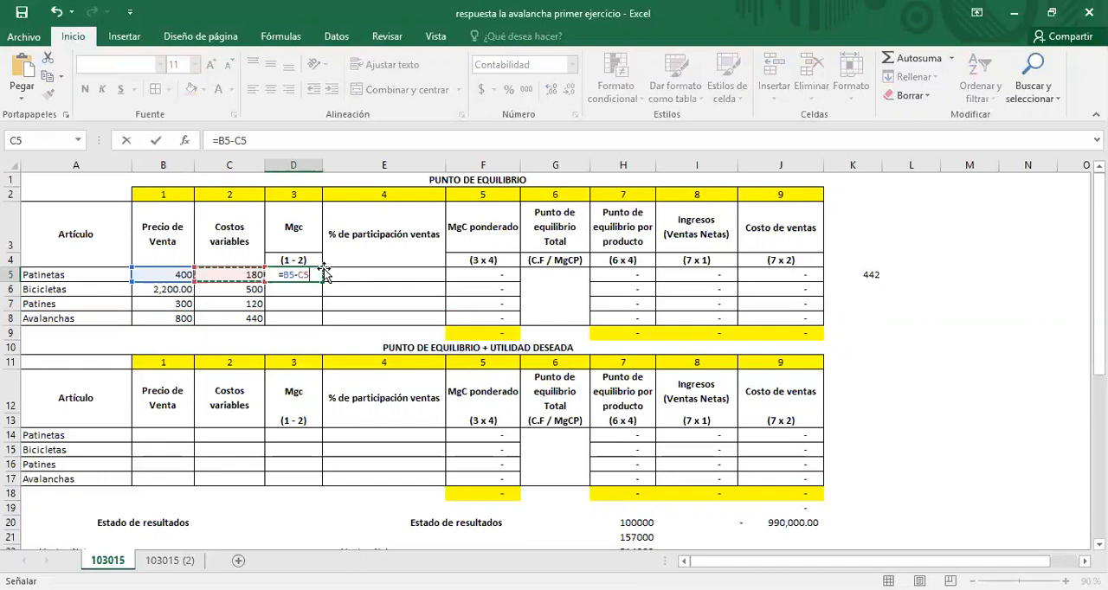
key(Return)
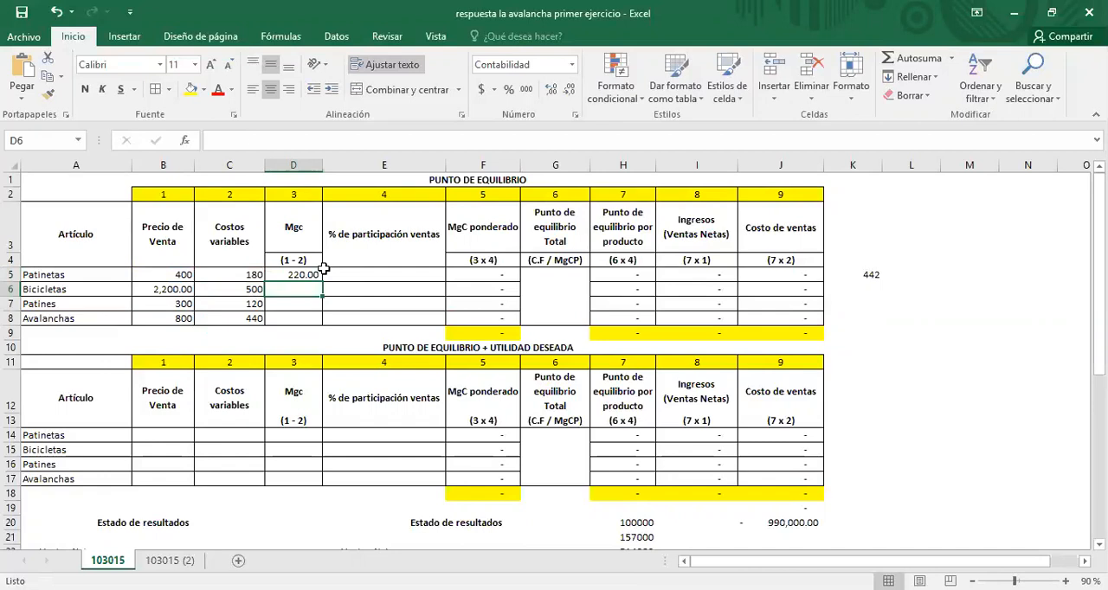
Step: Fill the contribution margin formula from D5 down to D8 for Bicicletas, Patines and Avalanchas
click(321, 274)
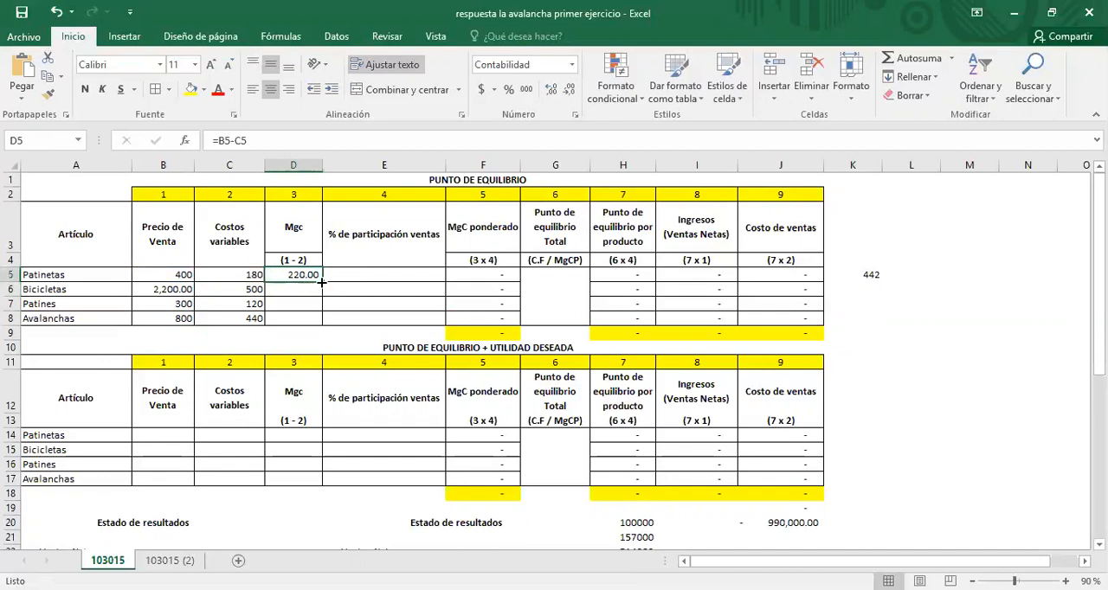
drag(323, 284, 307, 322)
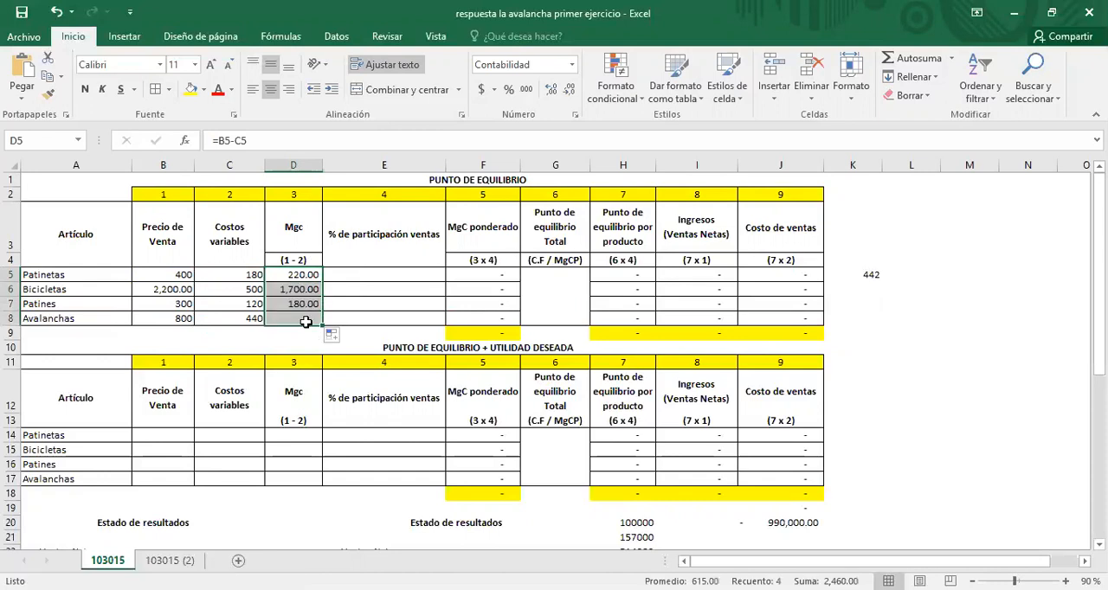
click(313, 277)
click(314, 291)
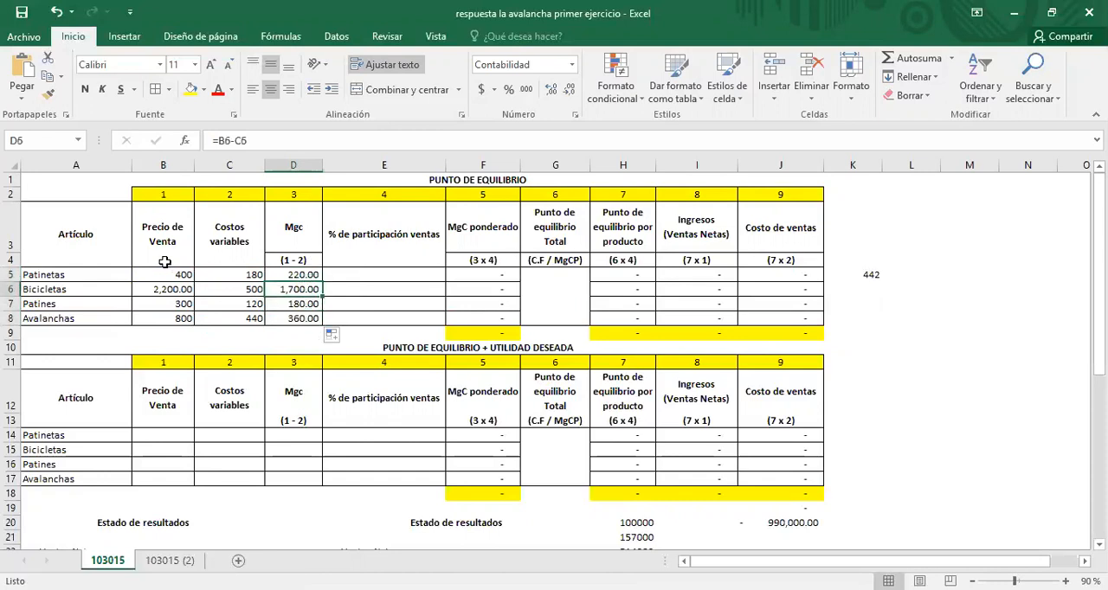
Step: Check the selling prices and variable costs of Patinetas and Bicicletas against their contribution margins
click(164, 274)
click(227, 273)
click(270, 274)
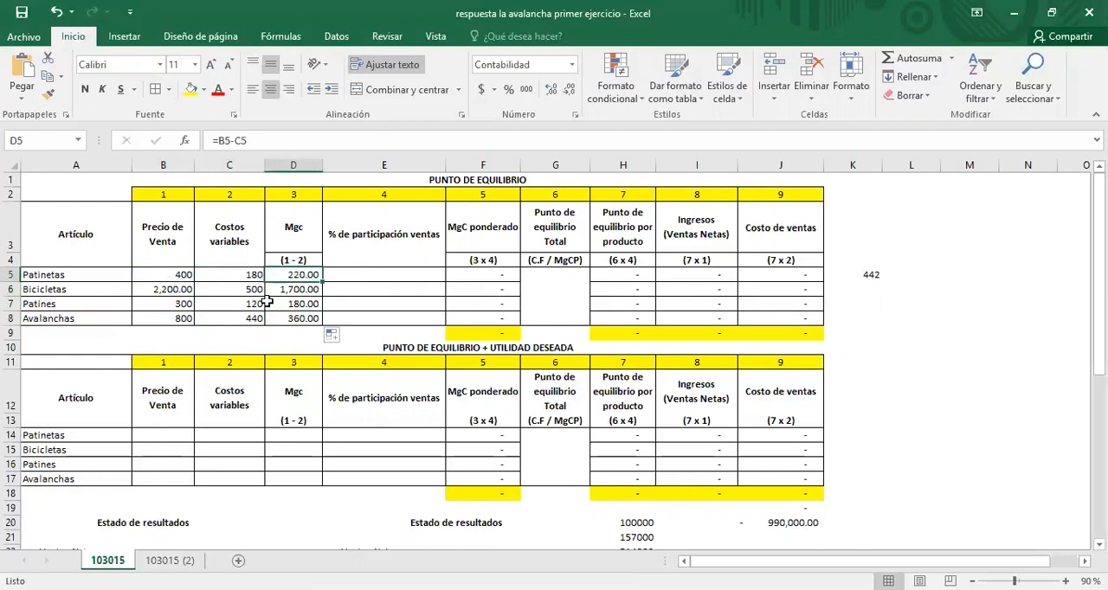
click(176, 275)
click(225, 275)
click(166, 275)
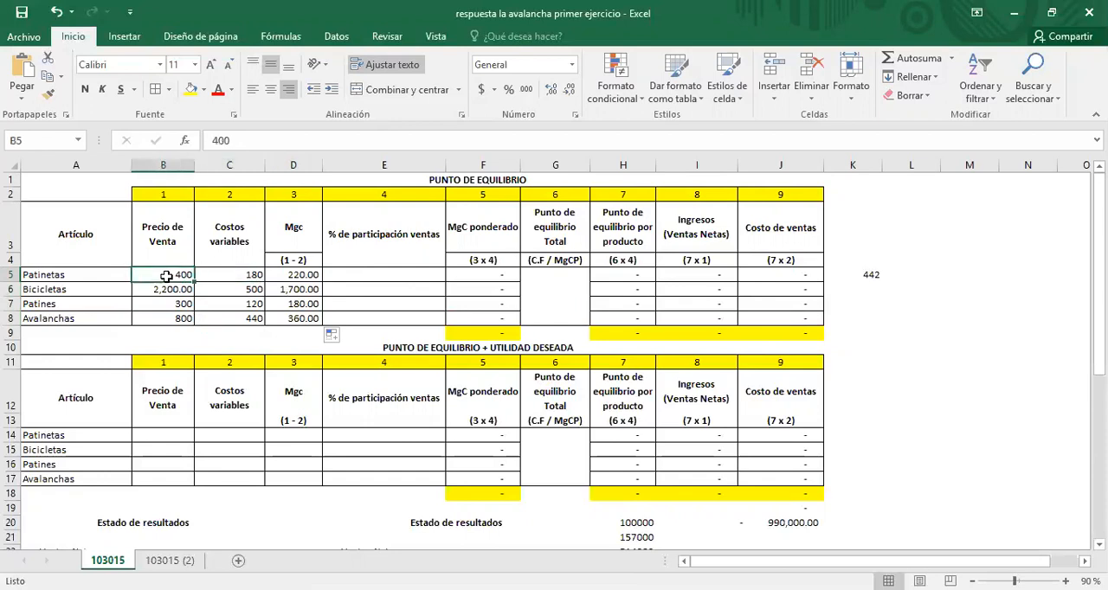
click(239, 275)
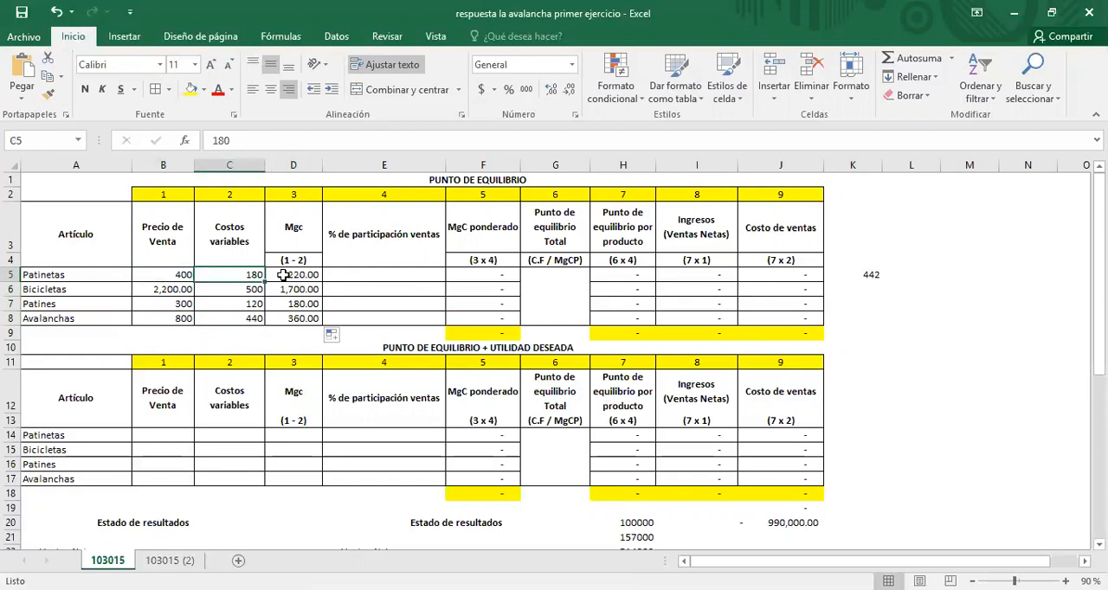
click(164, 289)
click(257, 289)
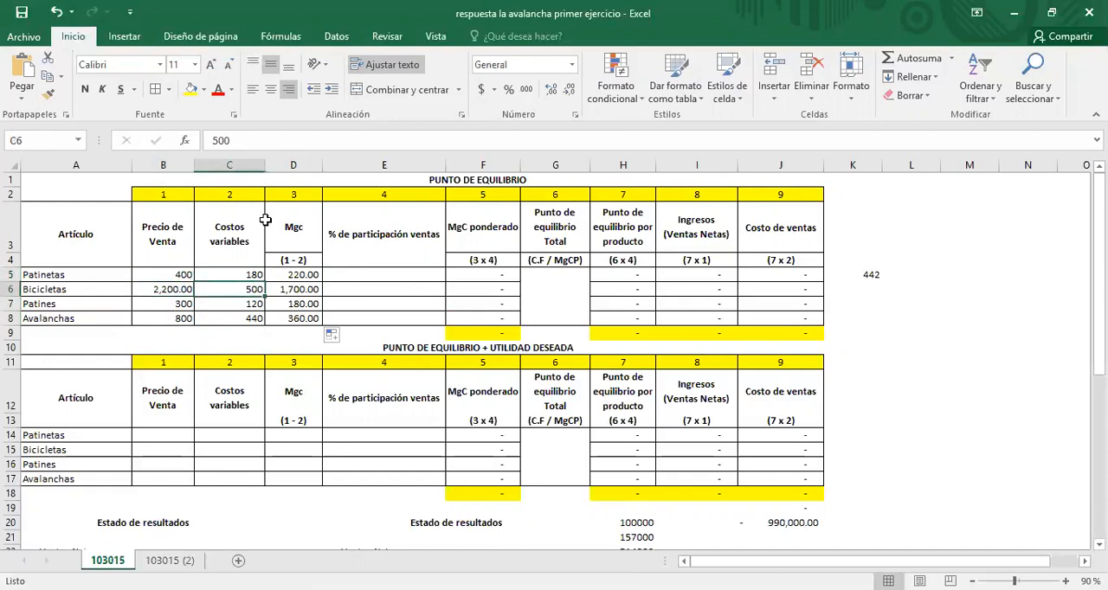
click(303, 275)
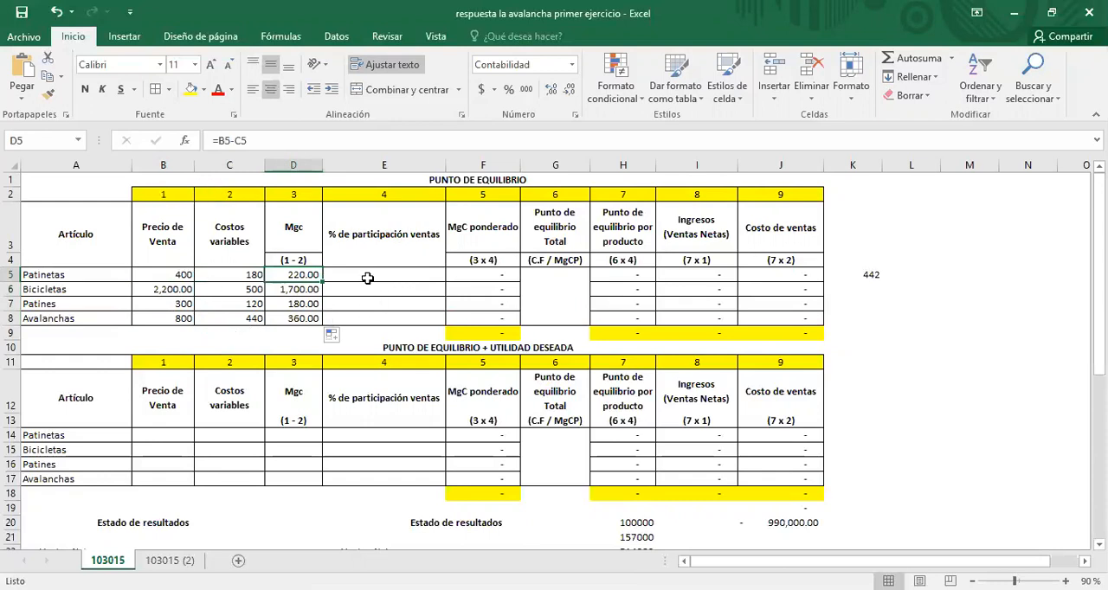
Step: Paste the four products' sales participation percentages from the Word table into E5:E8, matching the destination formatting
click(368, 273)
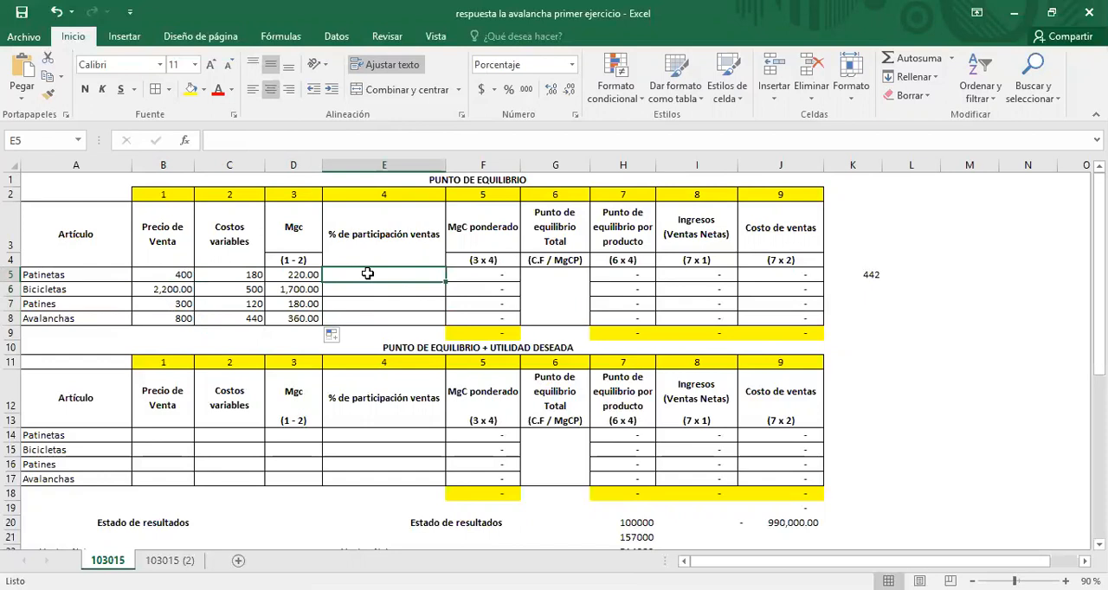
key(alt+Tab)
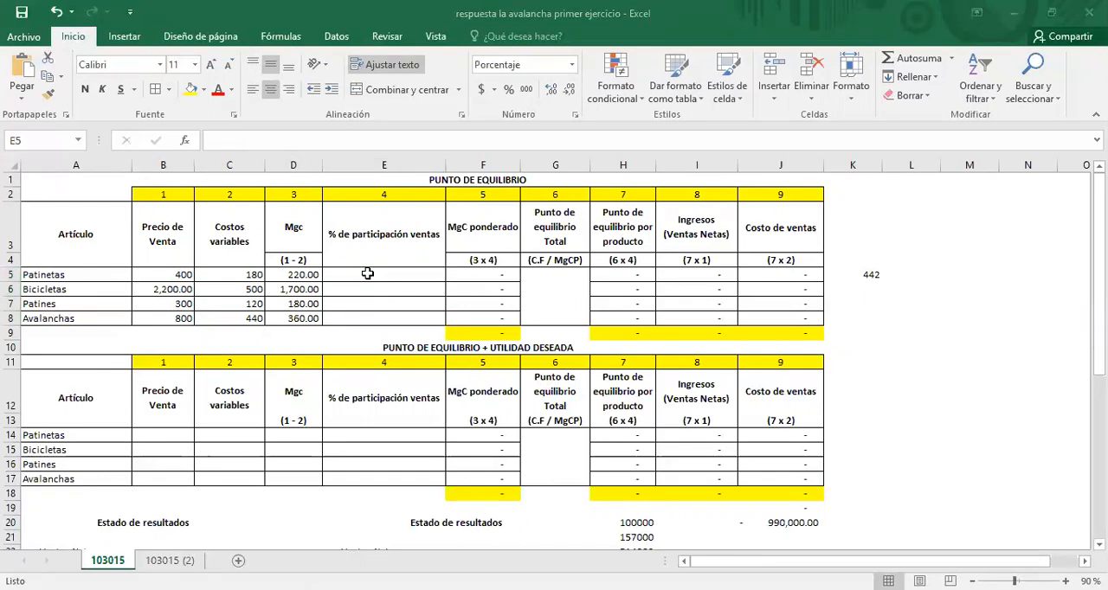
key(alt+Tab)
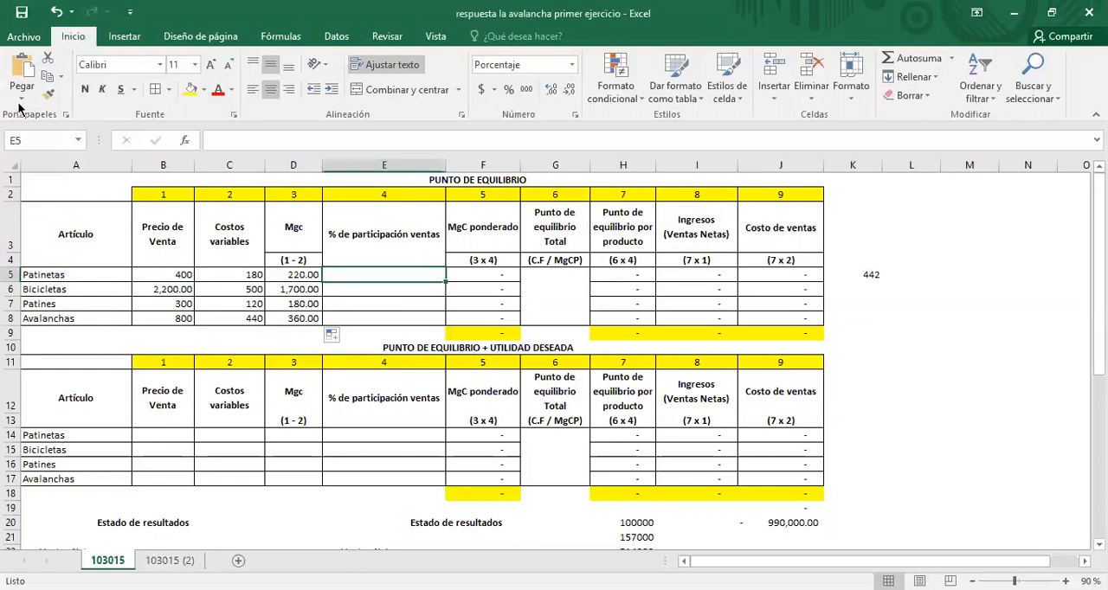
click(19, 102)
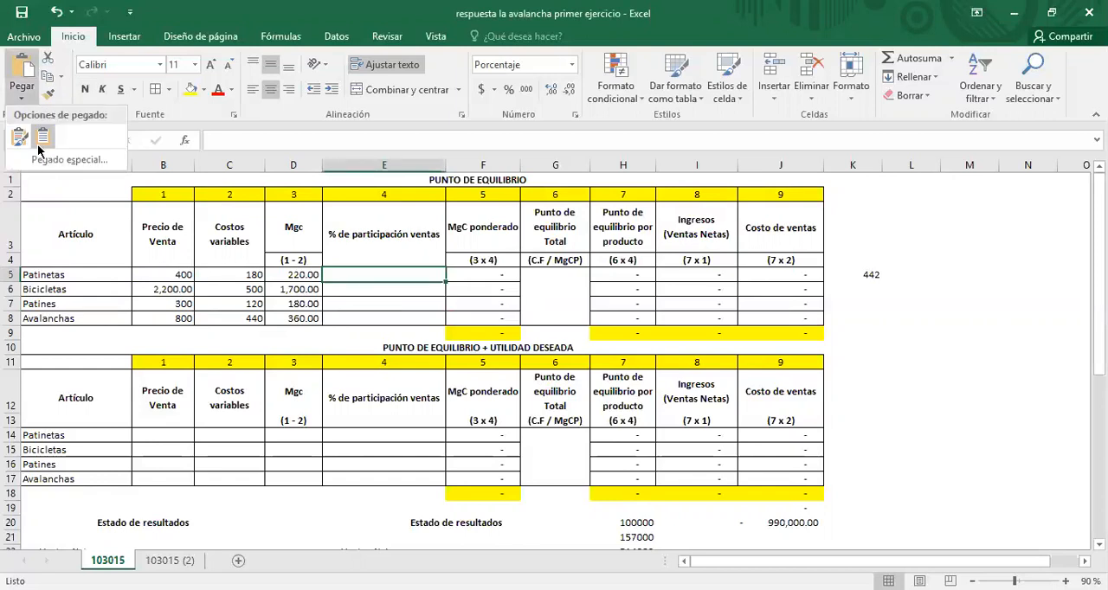
click(43, 137)
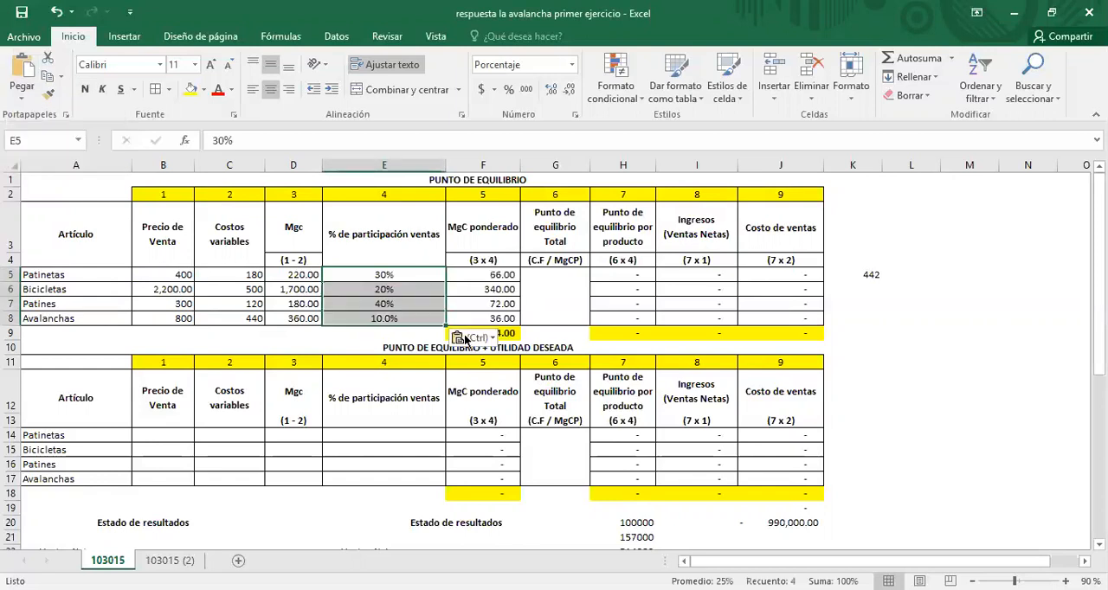
click(349, 292)
click(452, 280)
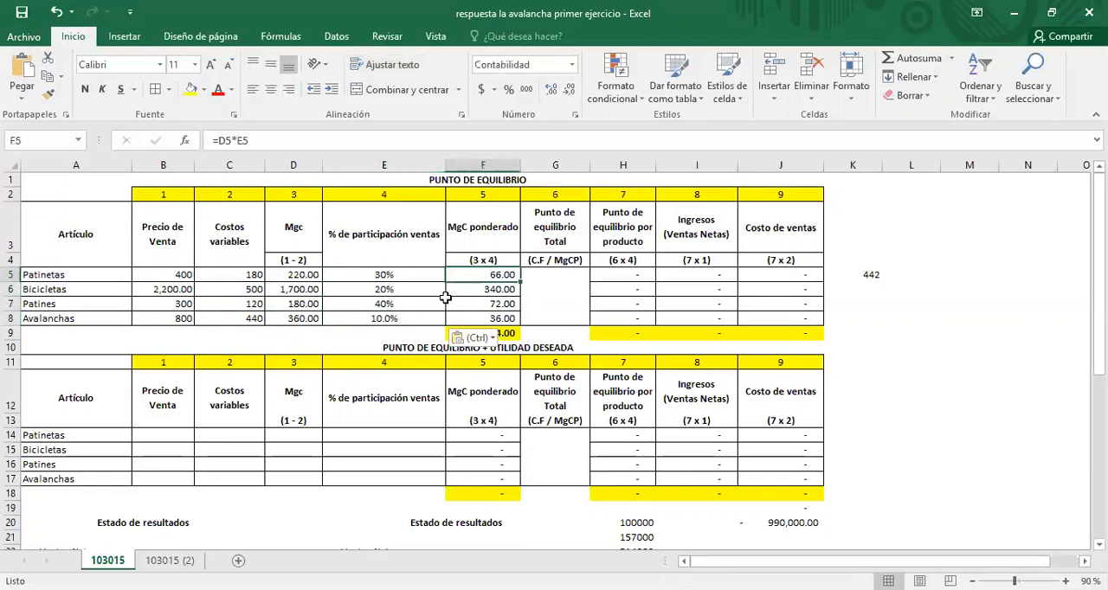
key(Escape)
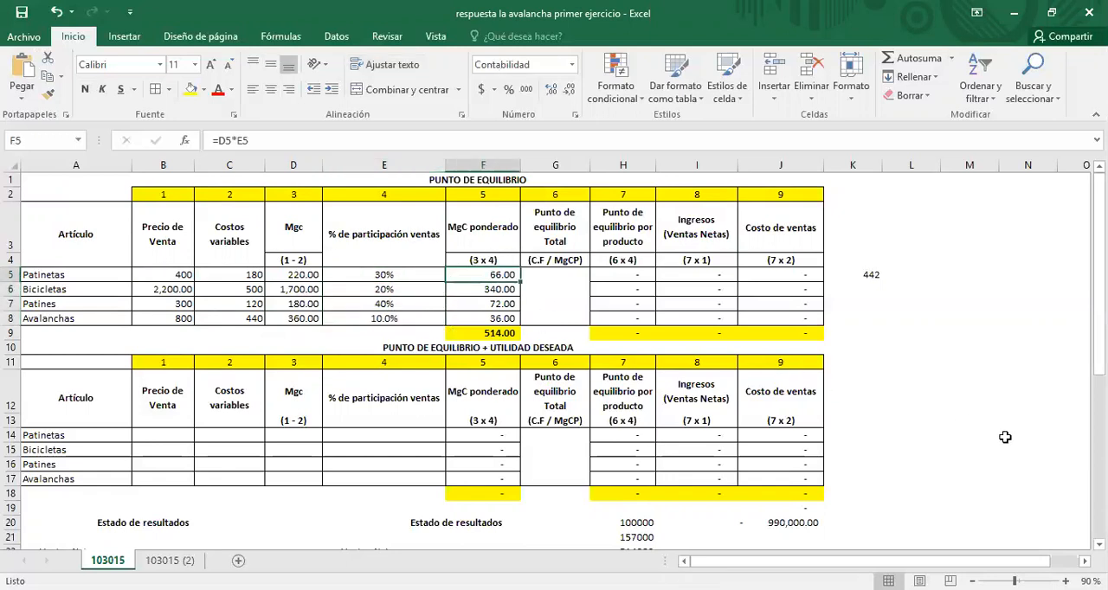
Step: Review the pasted participation percentage of each product in the % de participación ventas column
click(381, 290)
key(Up)
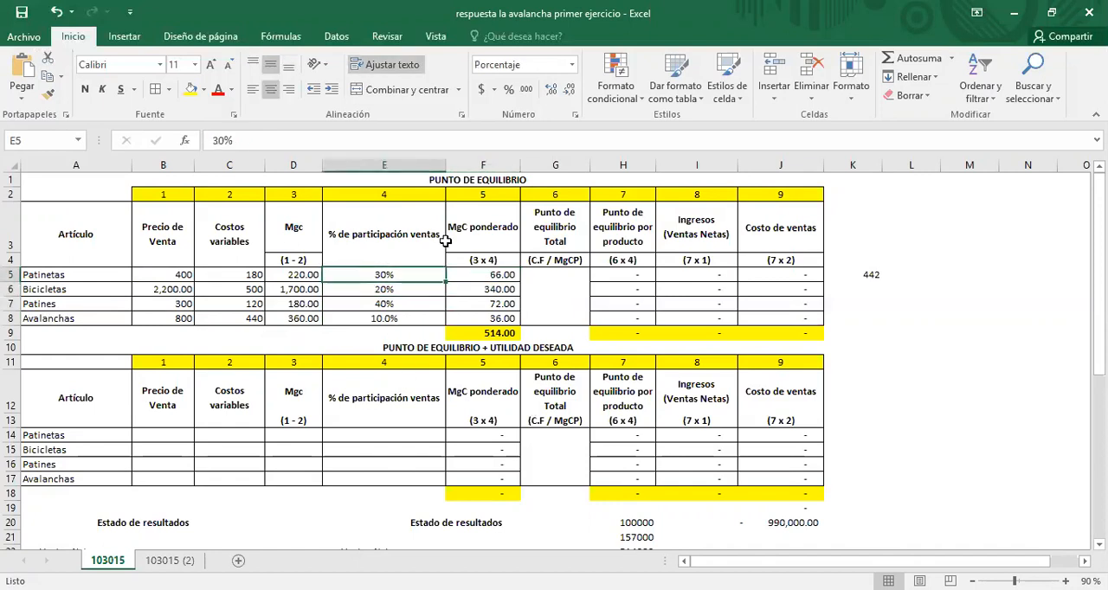
key(Down)
key(Up)
key(Down)
key(Down)
key(Down)
key(Up)
key(Up)
key(Up)
key(Right)
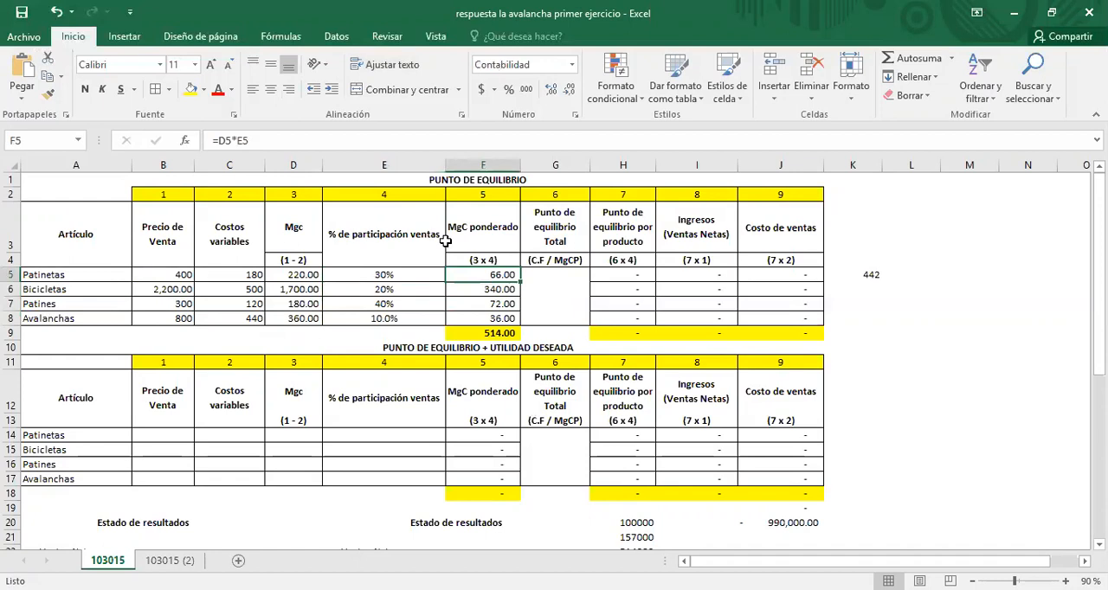
Step: Confirm the weighted margin formula =D5*E5 in F5 and fill it down to F8
key(F2)
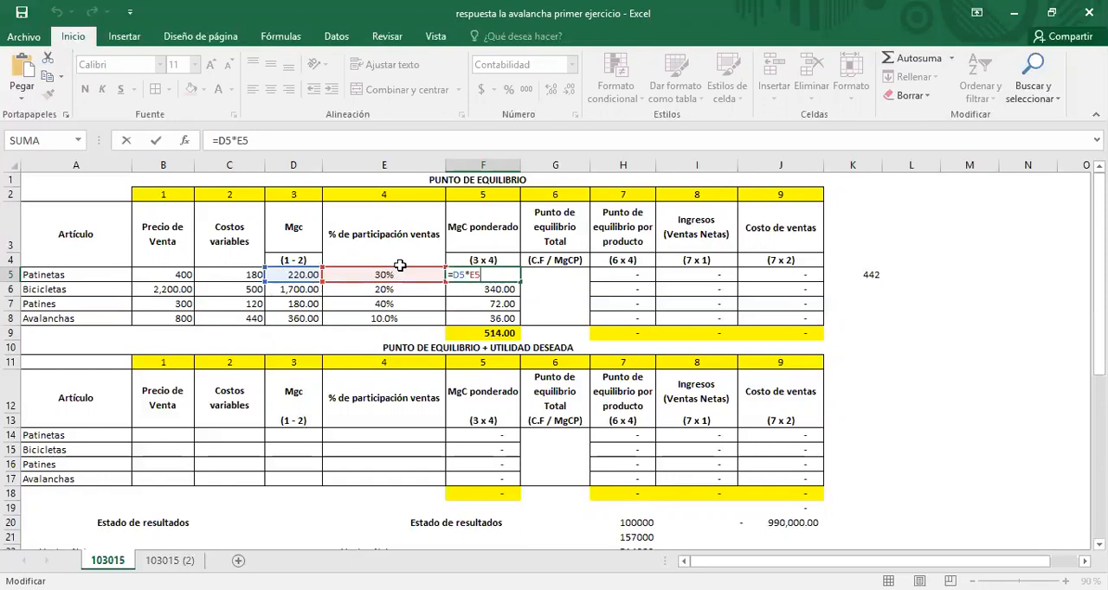
key(Return)
key(Up)
drag(521, 281, 514, 320)
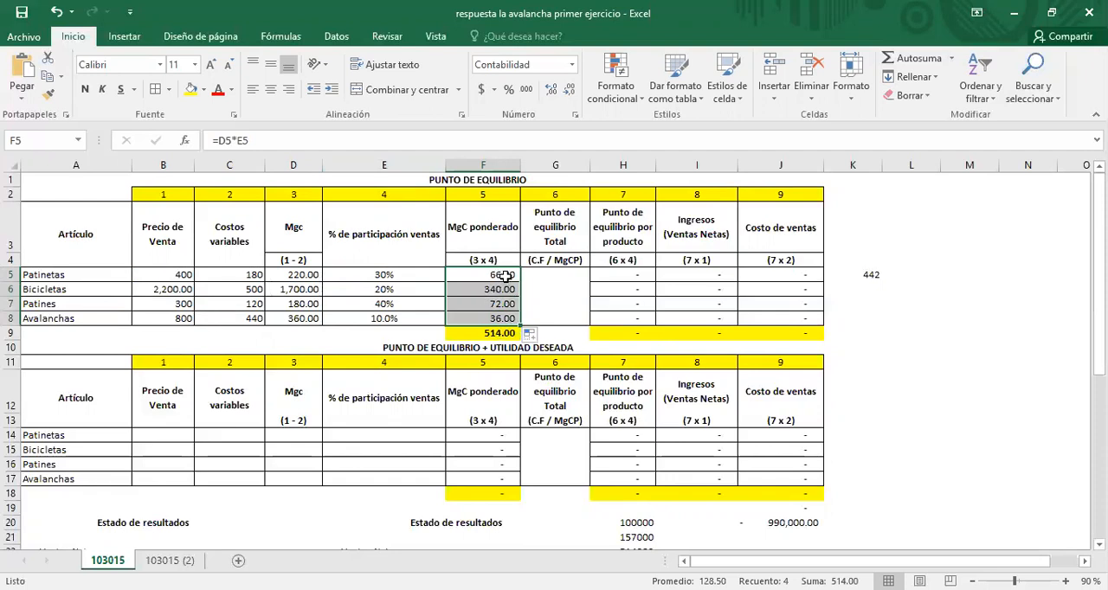
Step: Total the weighted contribution margins in F9 with AutoSum, using =SUMA(F5:F8)
click(503, 335)
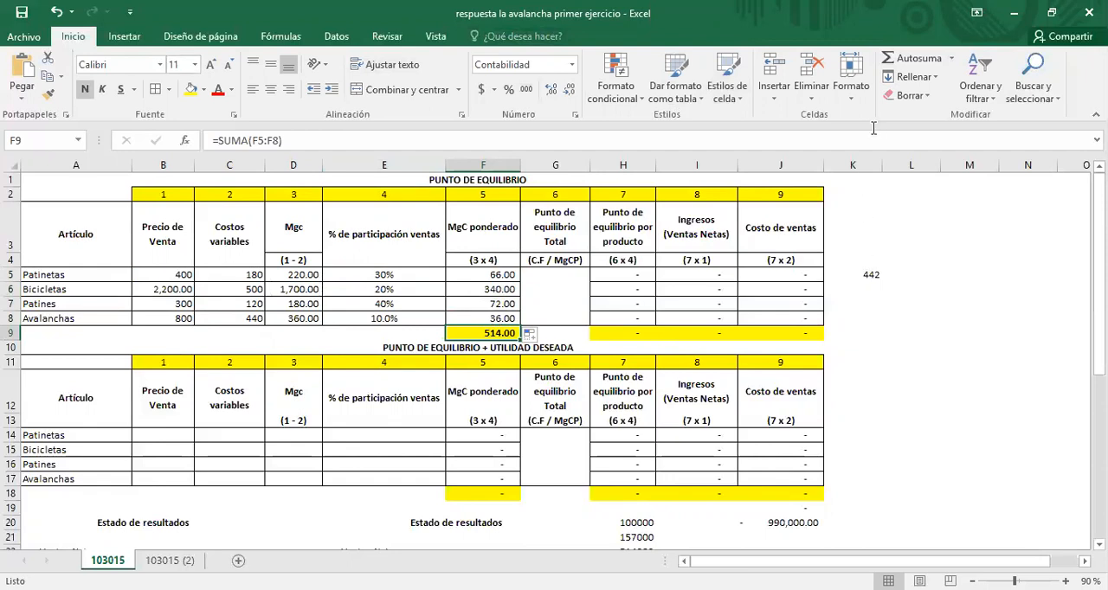
click(902, 66)
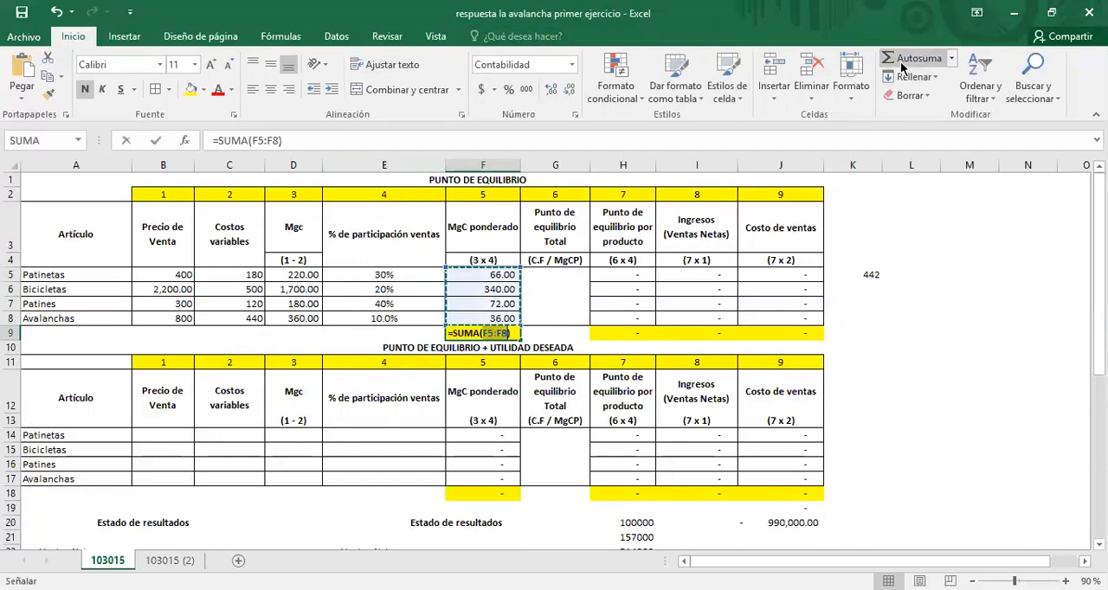
key(Return)
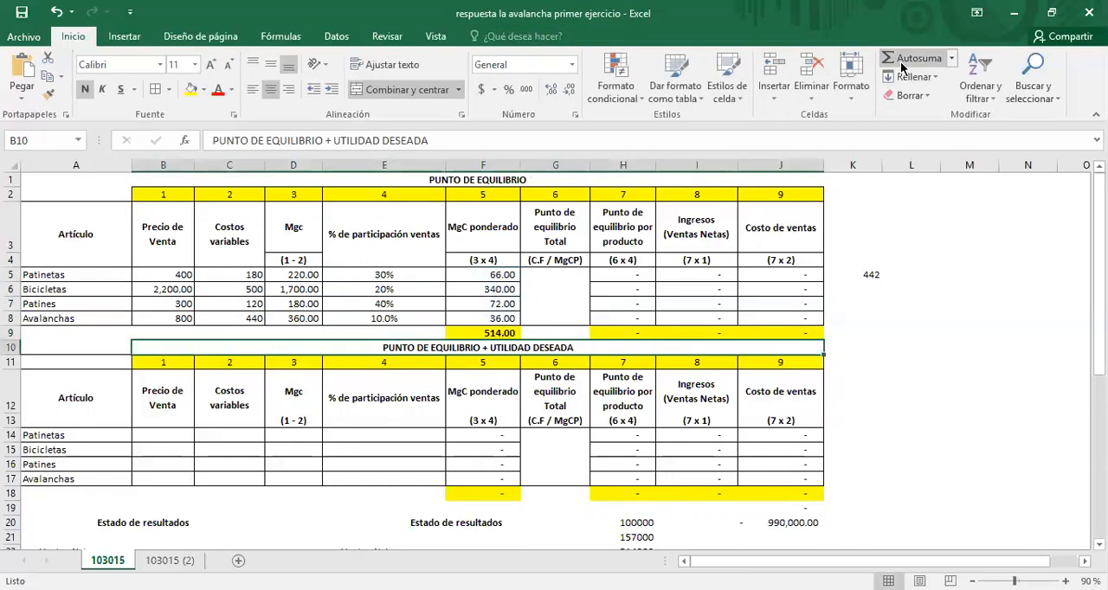
key(Up)
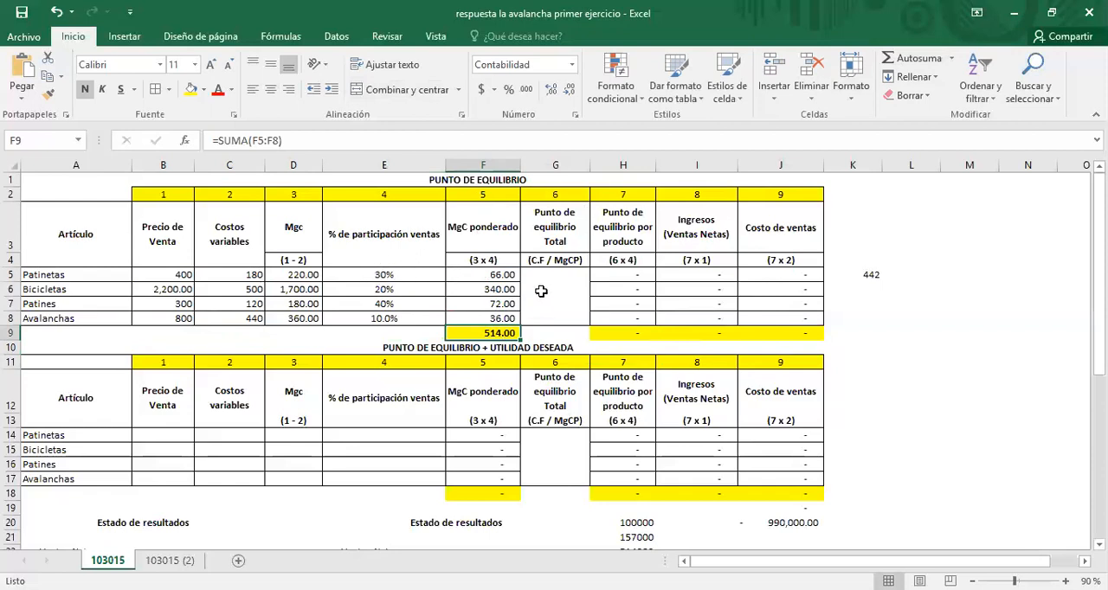
Step: Examine the weighted margins and their total alongside the contribution margins and participation percentages they come from
drag(479, 274, 476, 320)
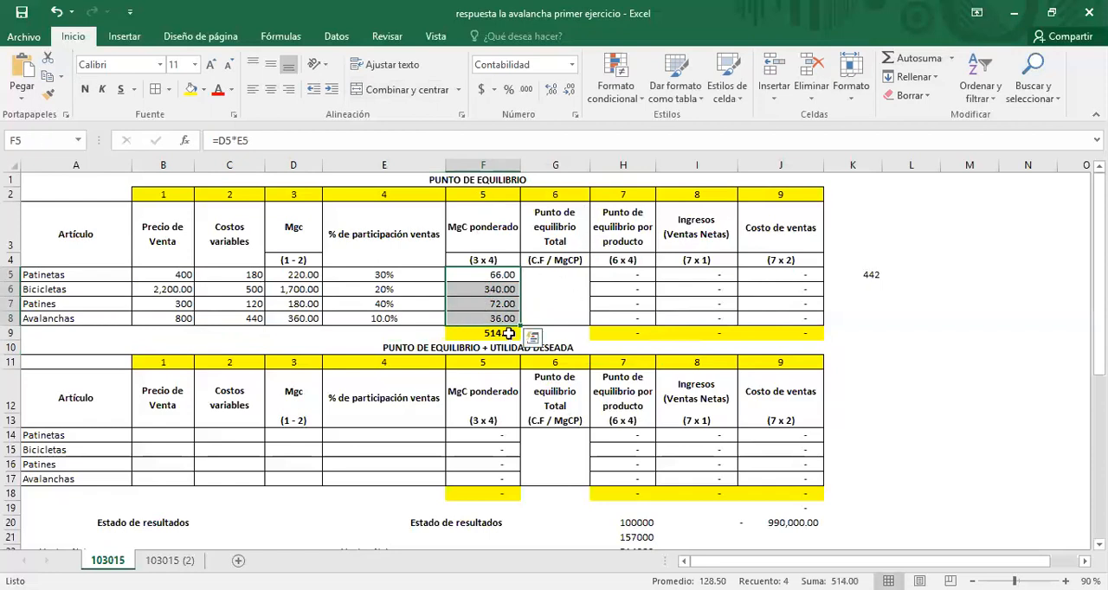
click(505, 333)
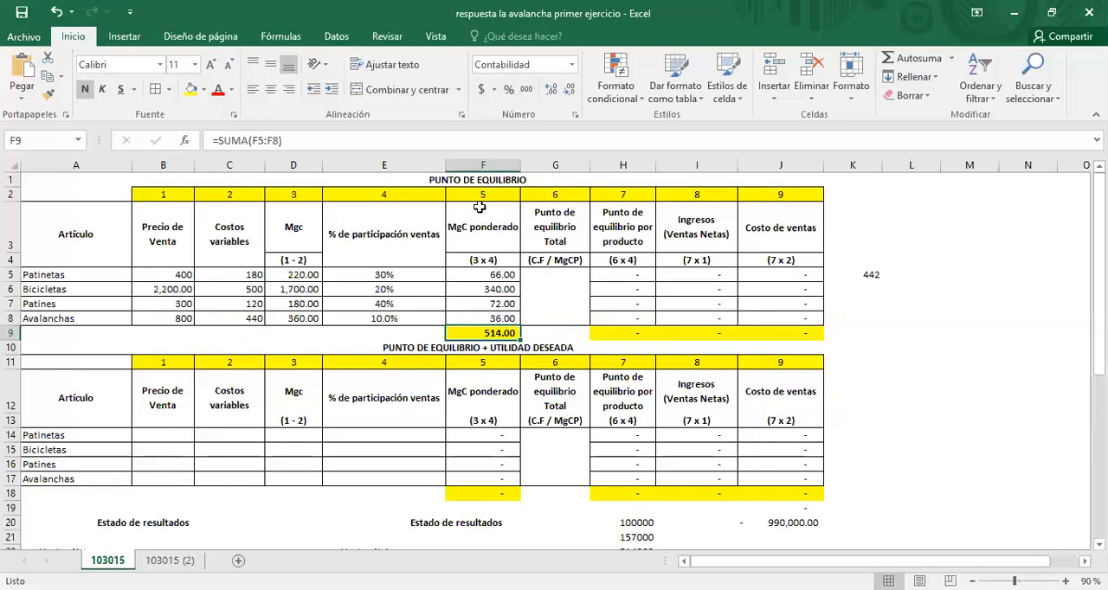
click(372, 304)
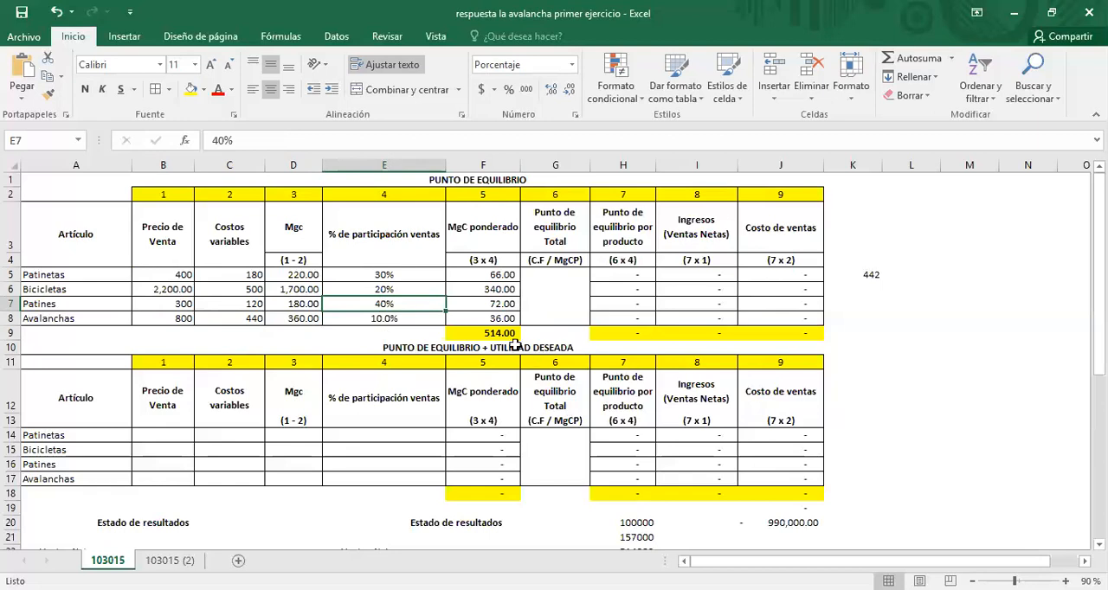
click(503, 277)
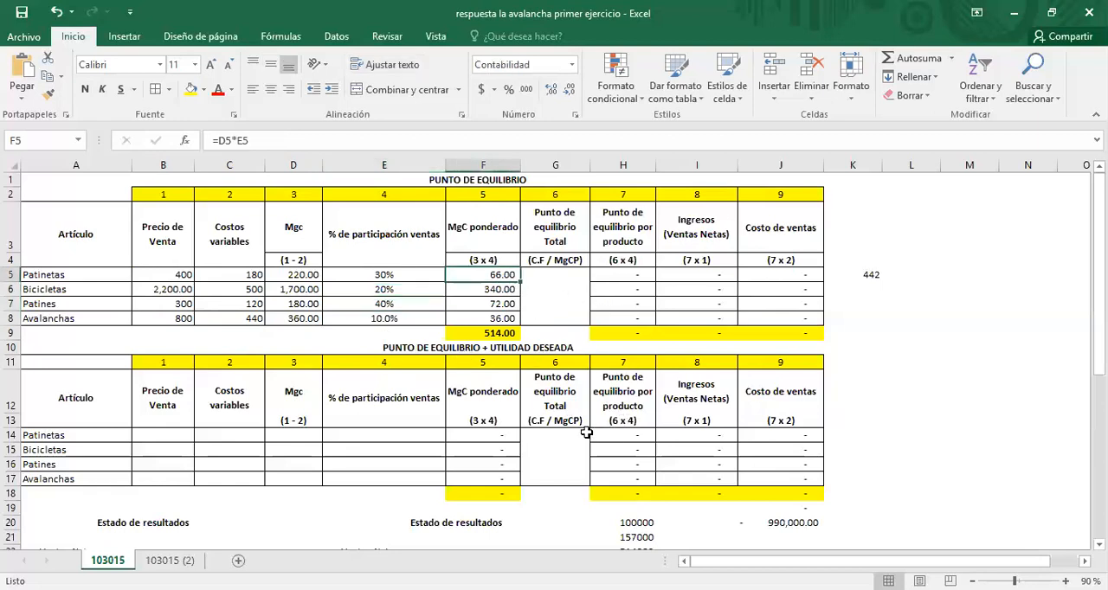
click(304, 277)
click(303, 293)
click(303, 304)
click(301, 319)
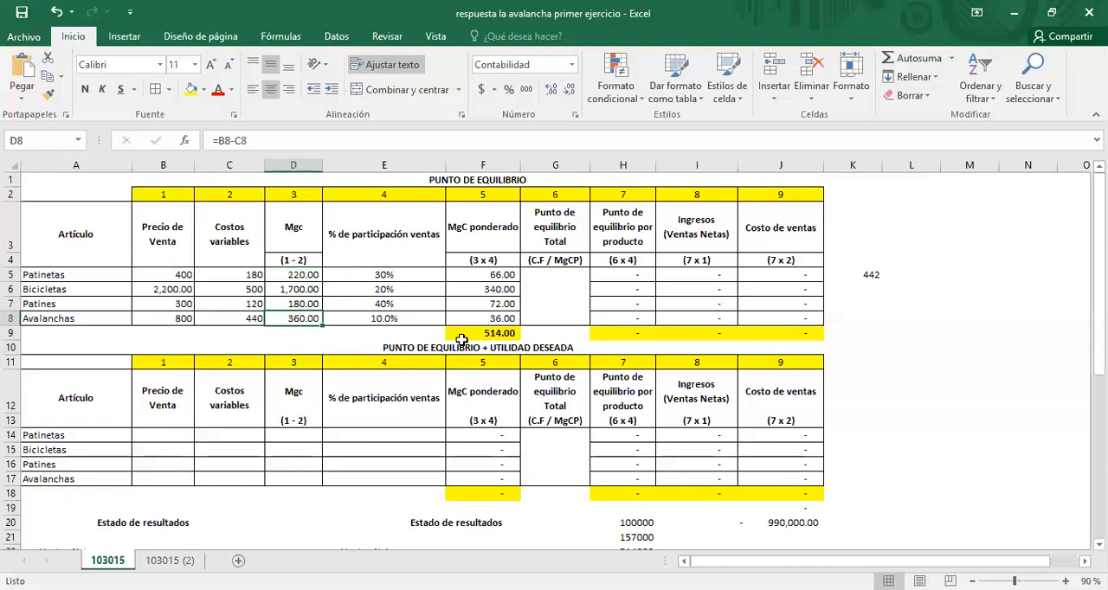
click(469, 334)
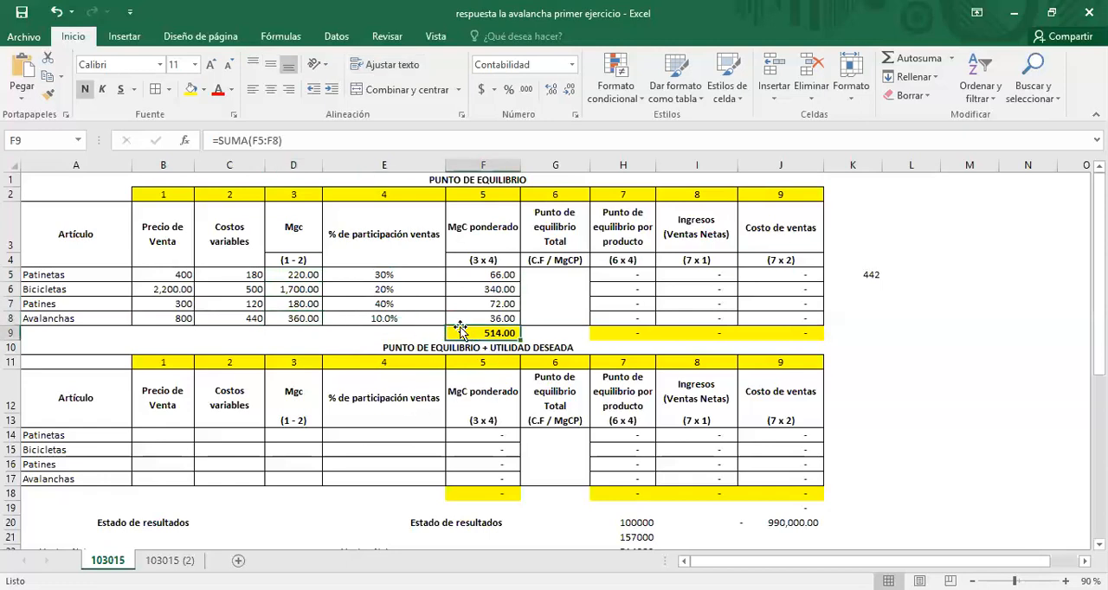
click(486, 274)
drag(486, 274, 499, 318)
Step: Look up the total fixed costs in the Word document and calculate the total break-even point in merged cell G5 with =257000/514
click(556, 300)
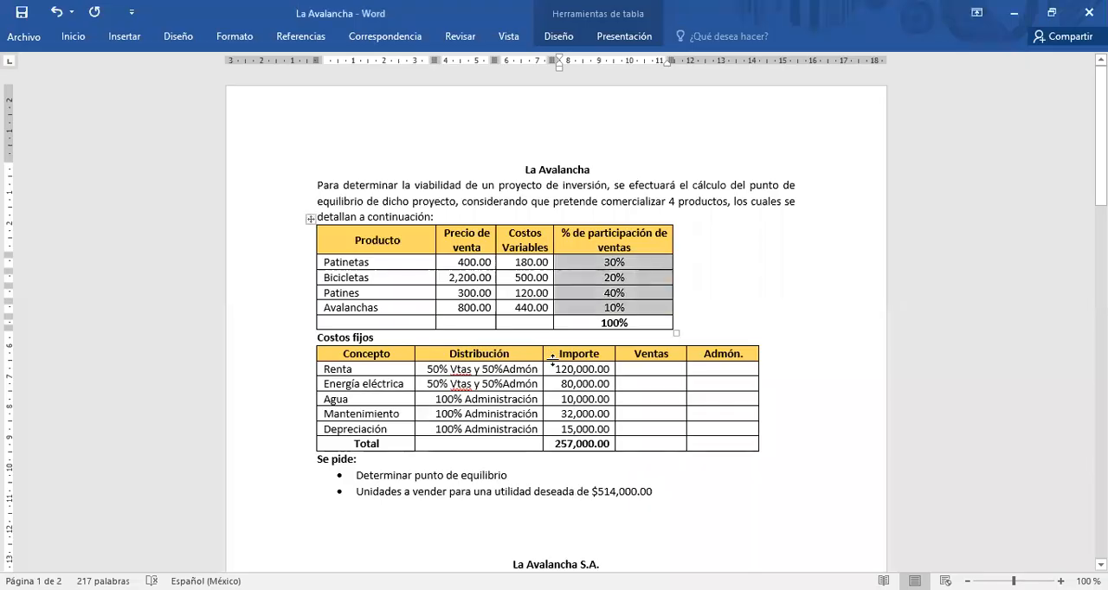
drag(554, 369, 580, 430)
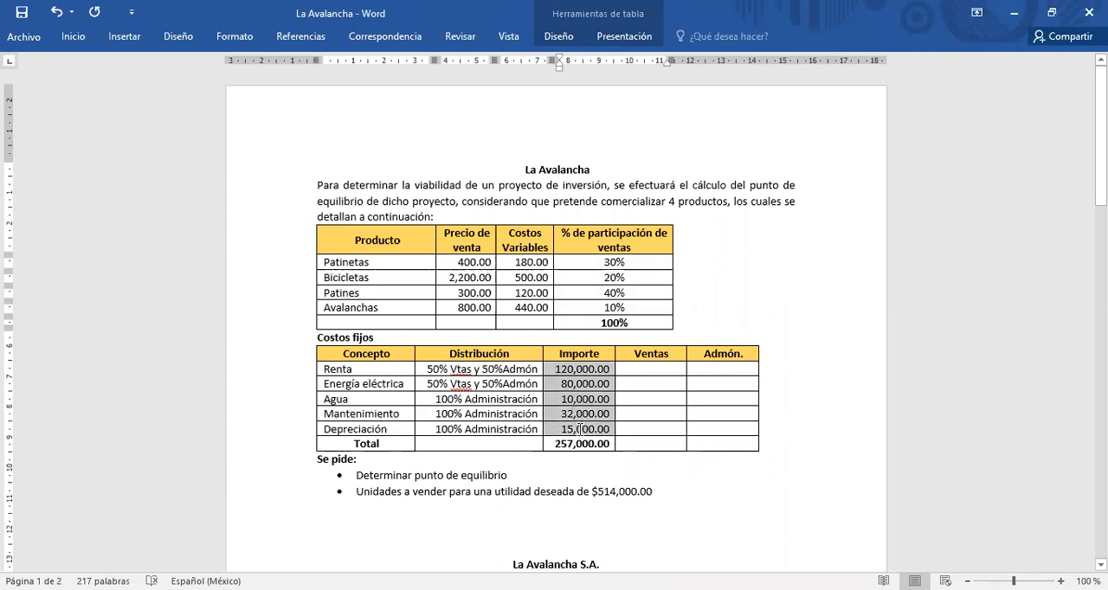
click(561, 392)
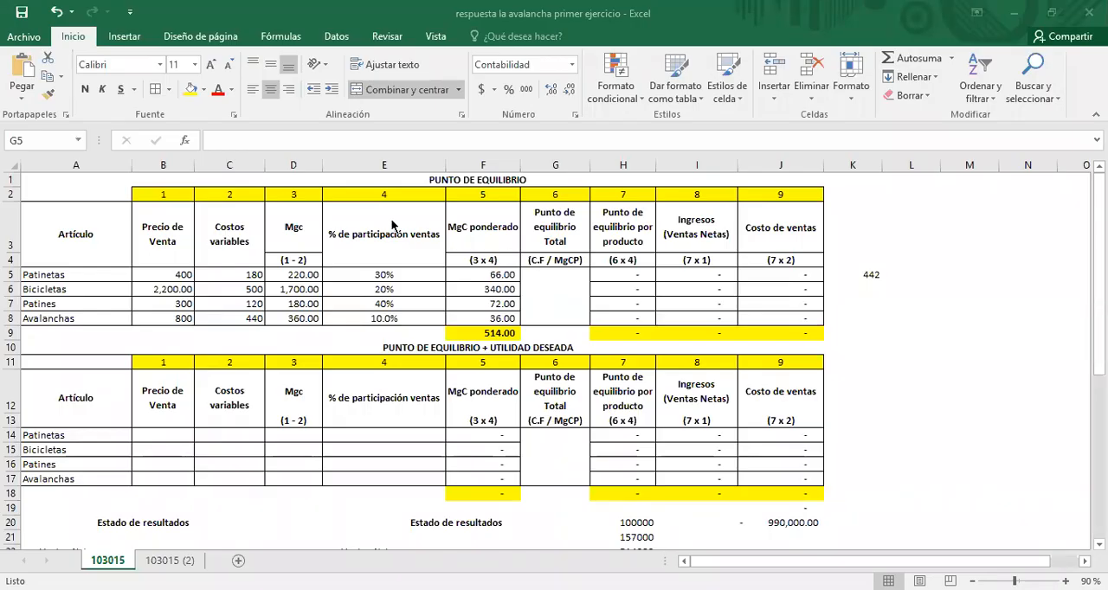
click(255, 140)
text(=)
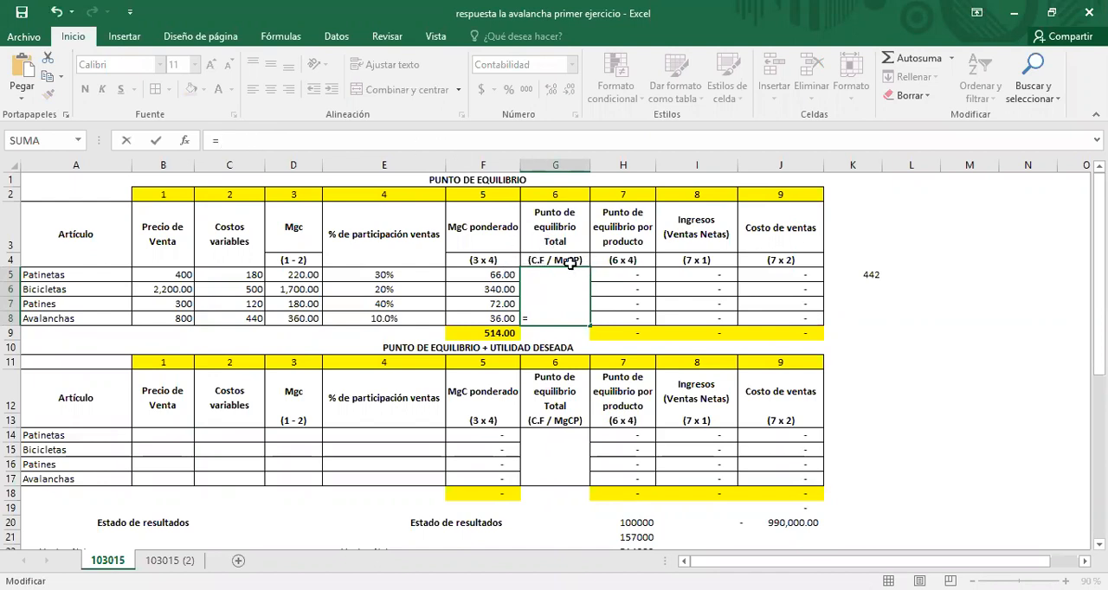
text(257)
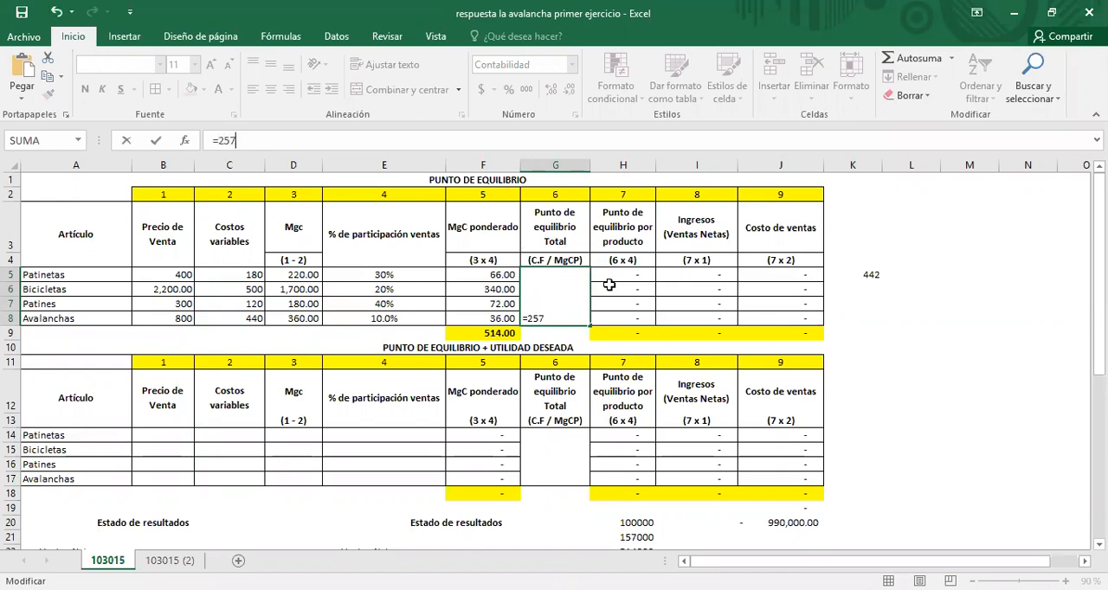
text(000/514)
key(Return)
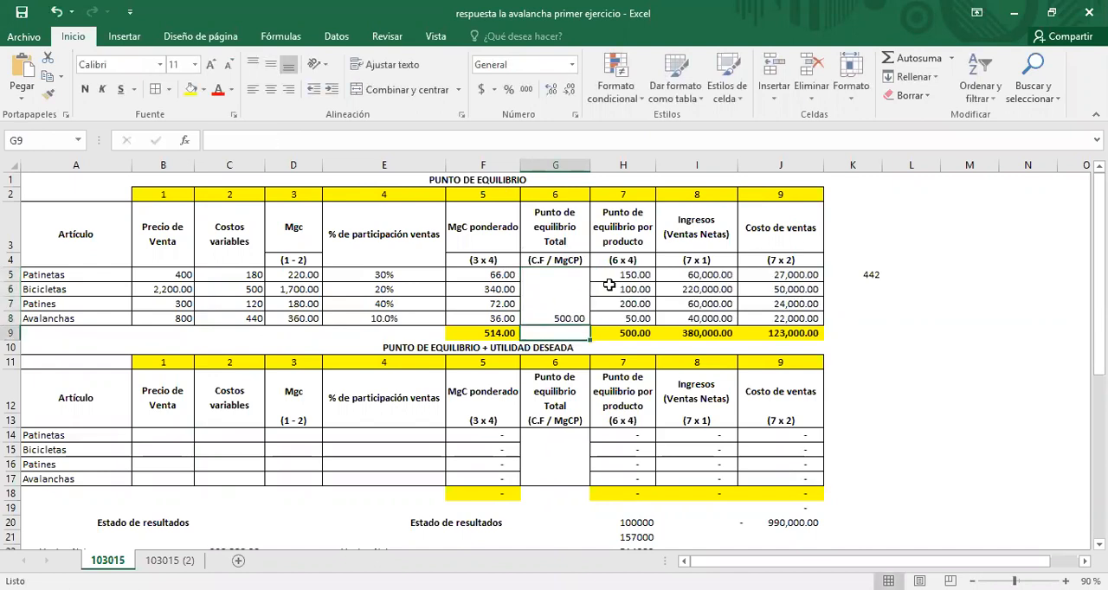
Step: Vertically centre the total break-even value in merged cell G5 and clear the old results from H5:J8
key(Up)
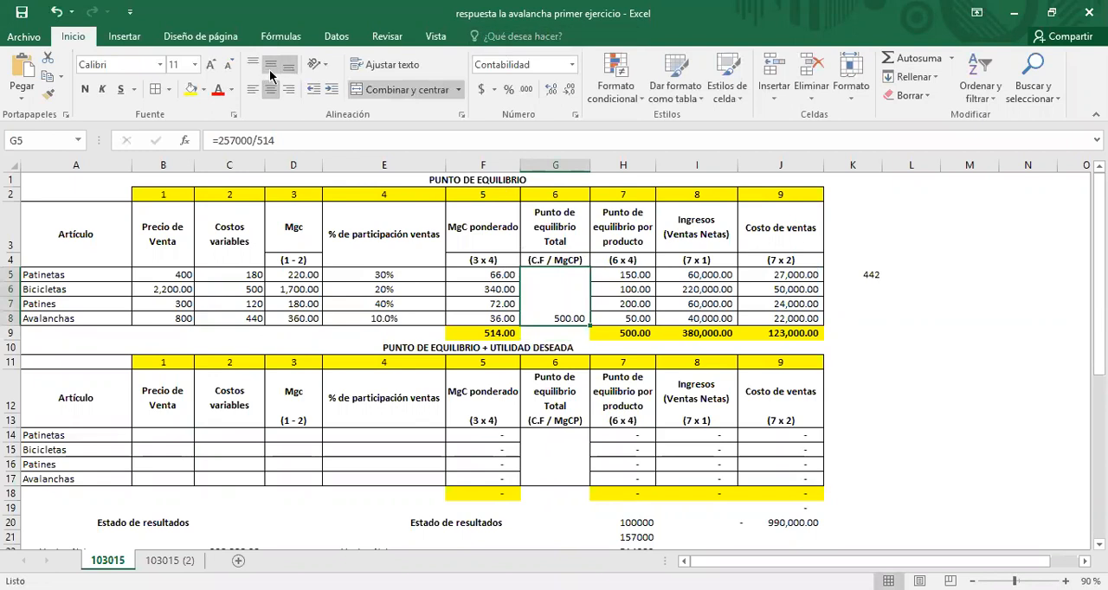
click(273, 68)
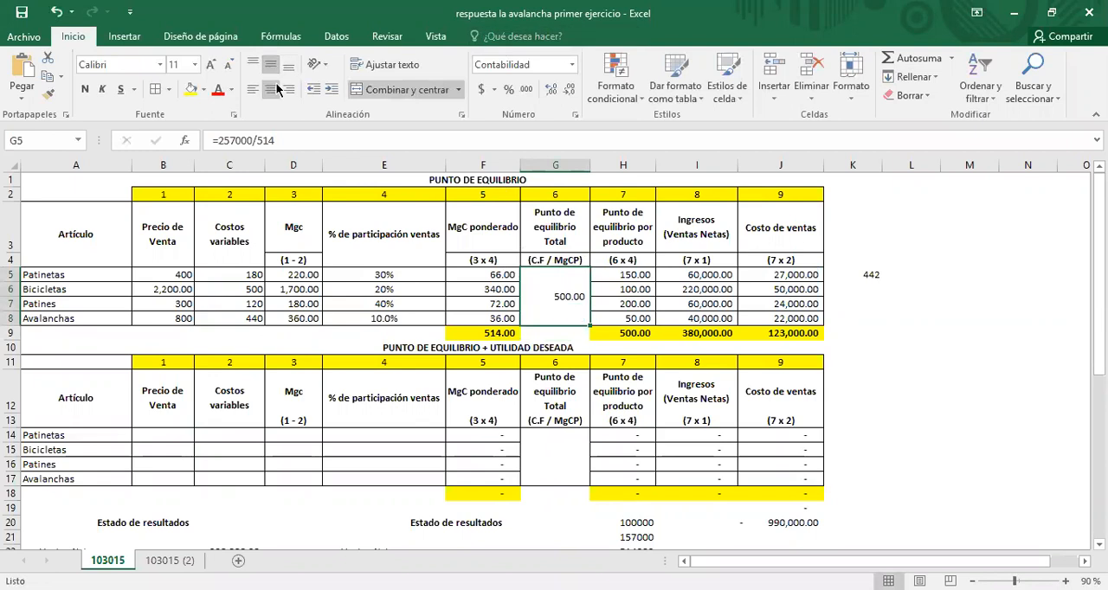
click(621, 277)
drag(719, 299, 769, 318)
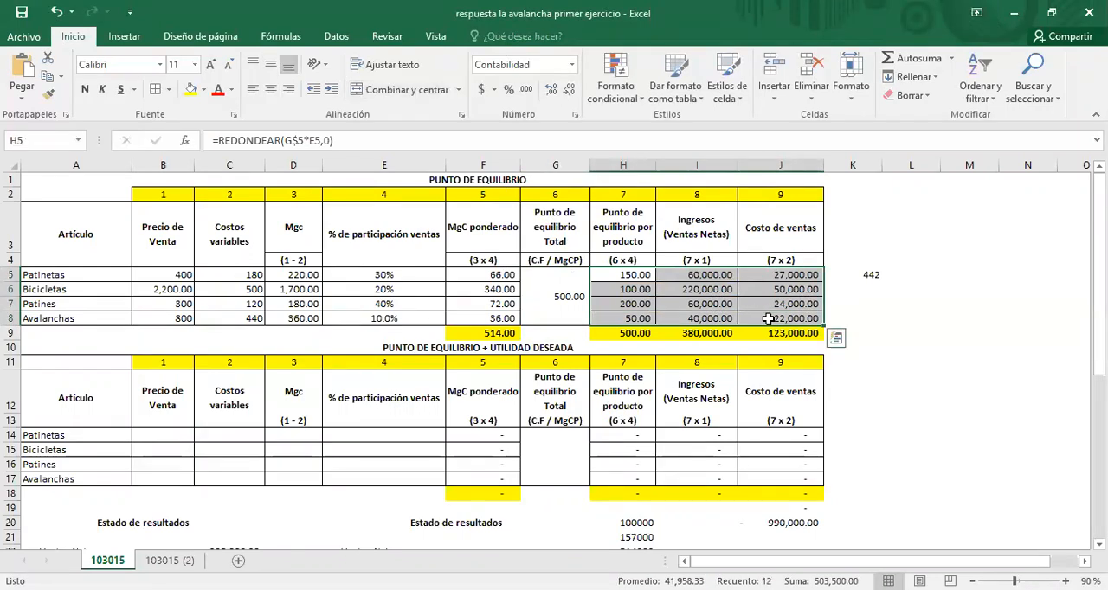
key(Delete)
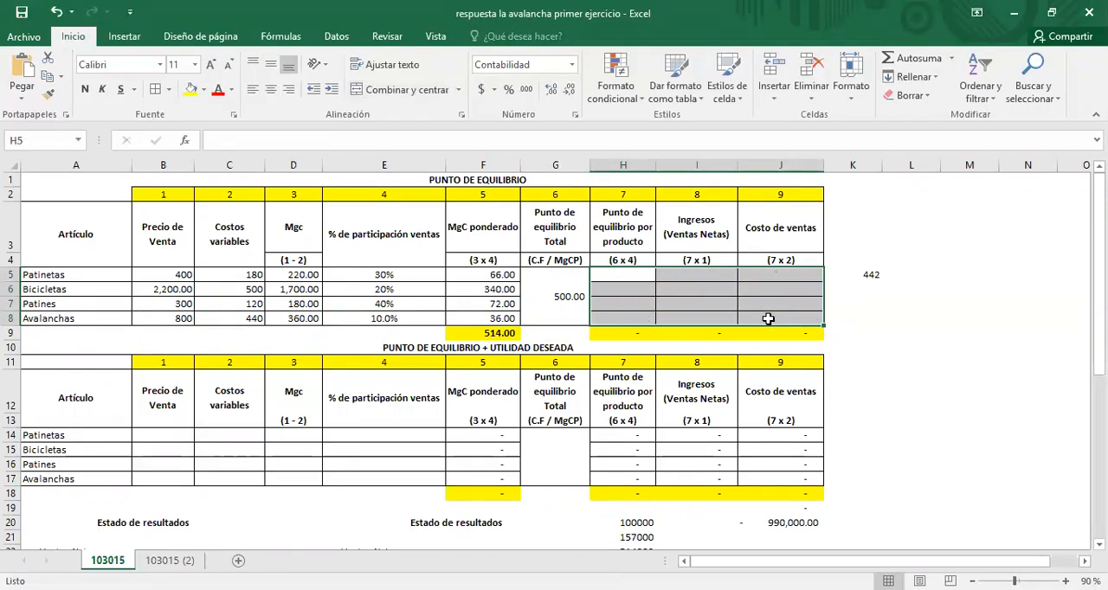
Step: Calculate the break-even quantity for Patinetas in H5 with =500*E5 and fill the formula down to H8
click(547, 292)
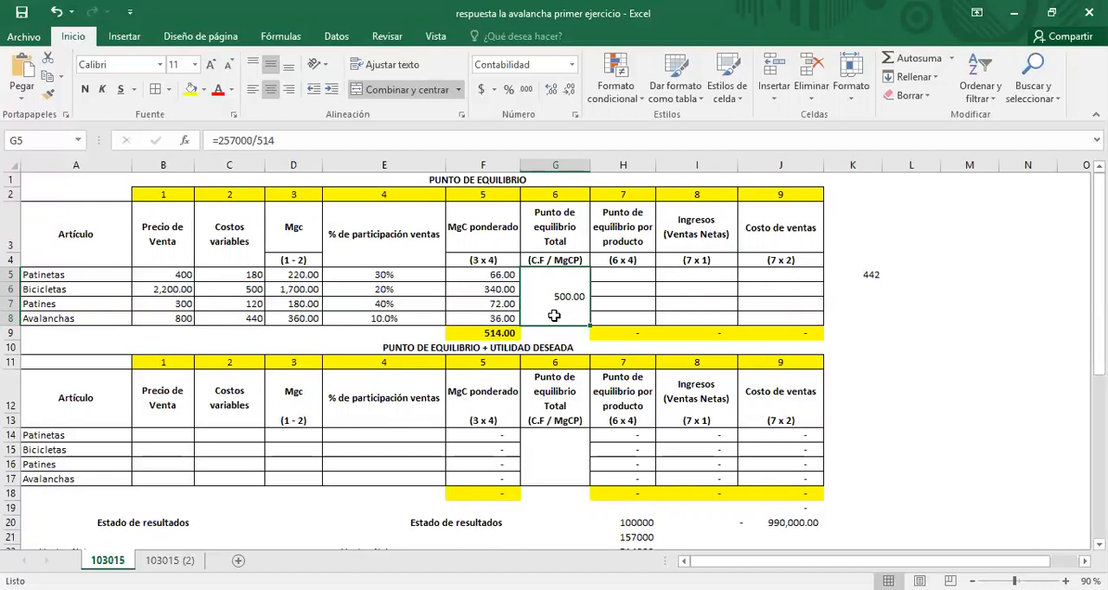
click(613, 263)
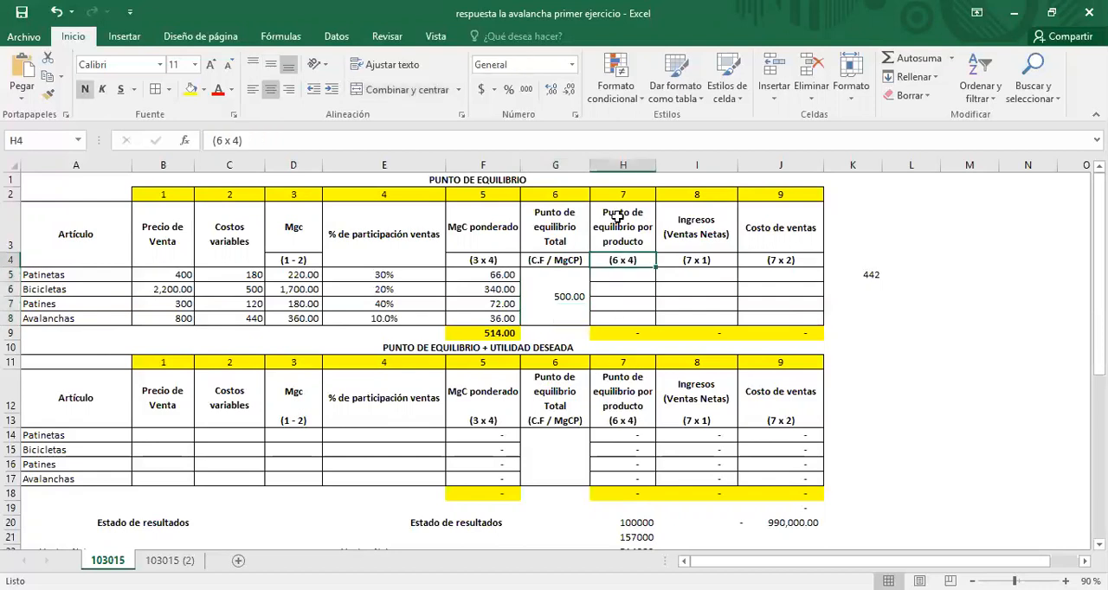
click(633, 279)
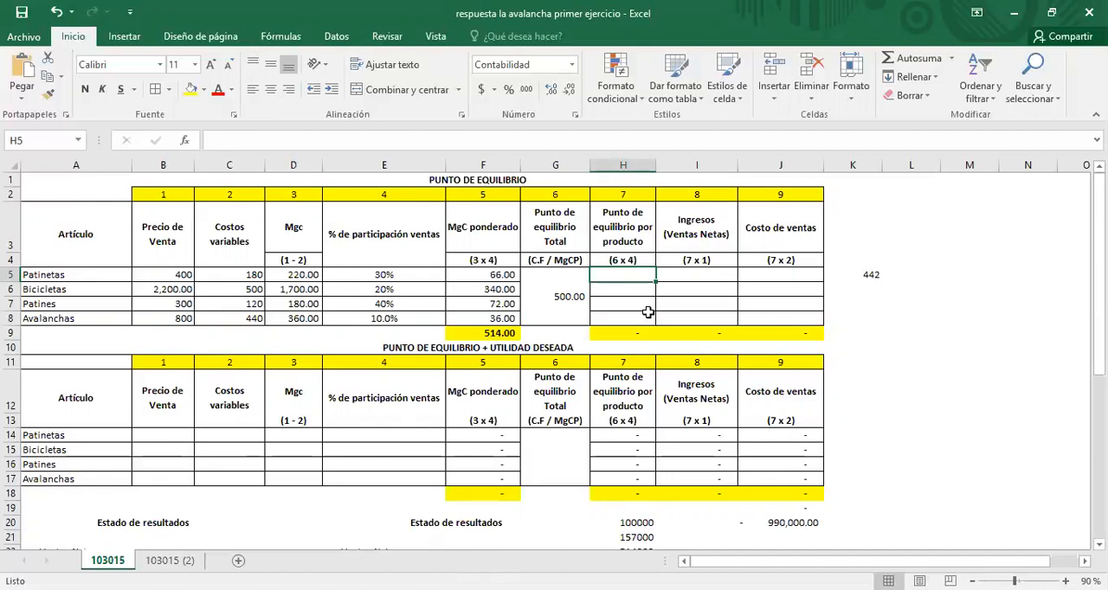
text(=)
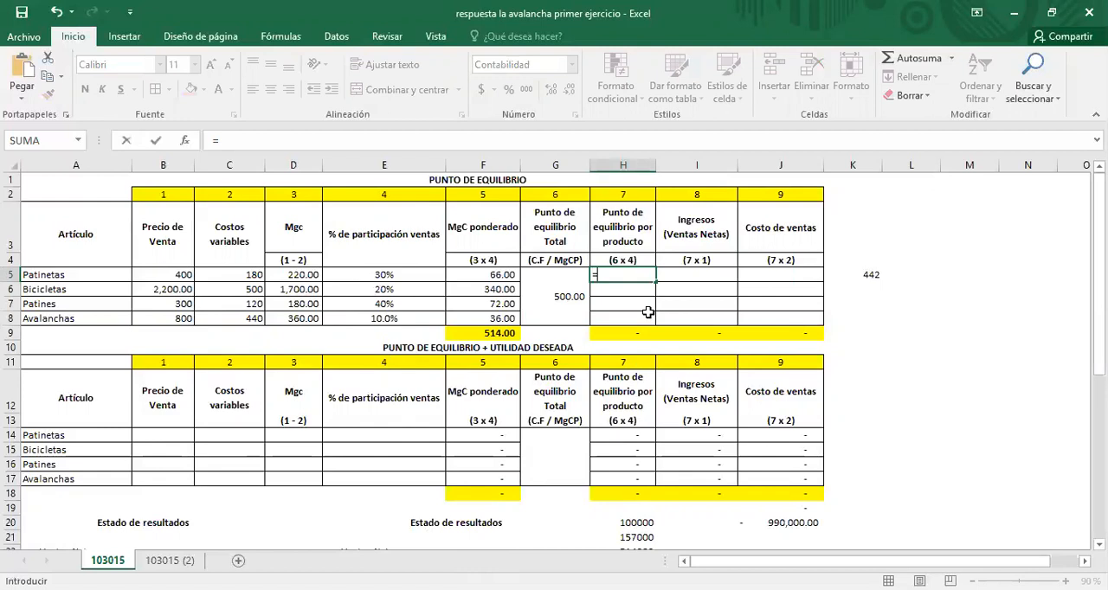
text(500*)
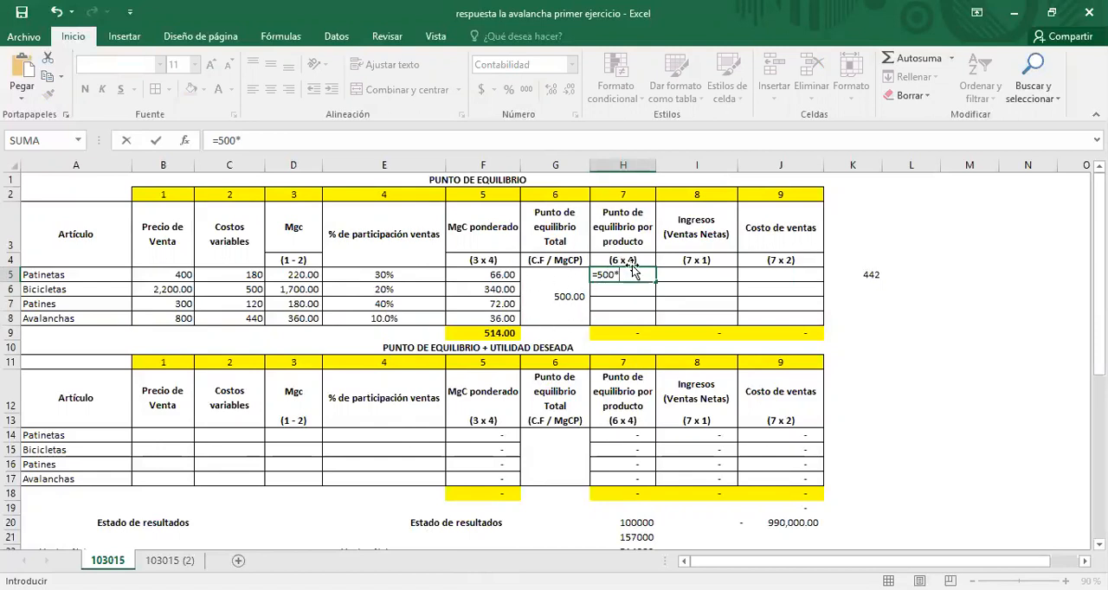
click(381, 274)
key(Return)
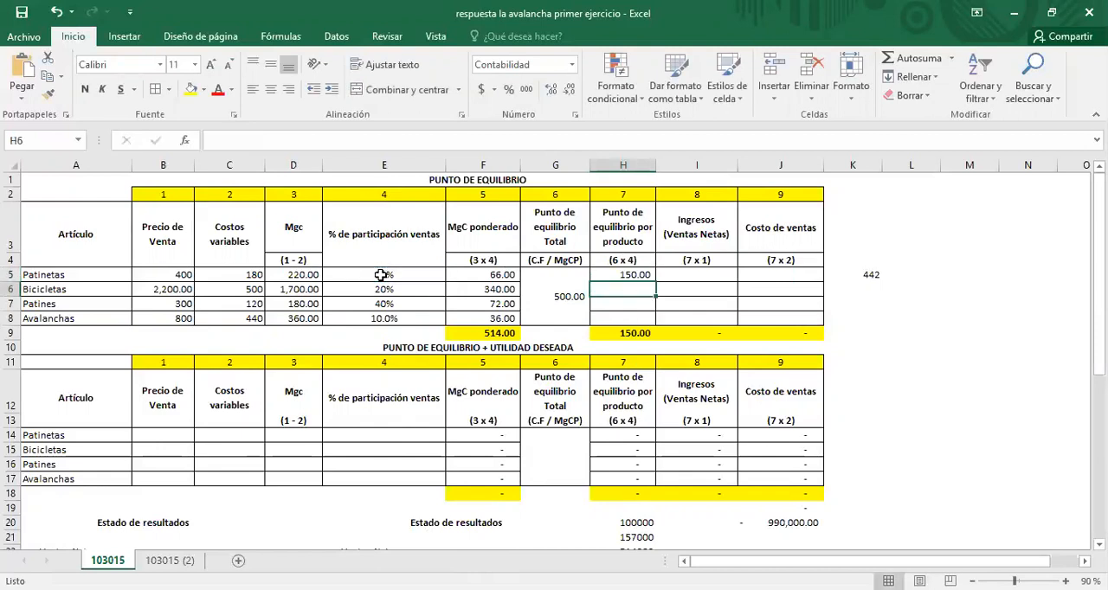
click(641, 275)
drag(655, 279, 654, 326)
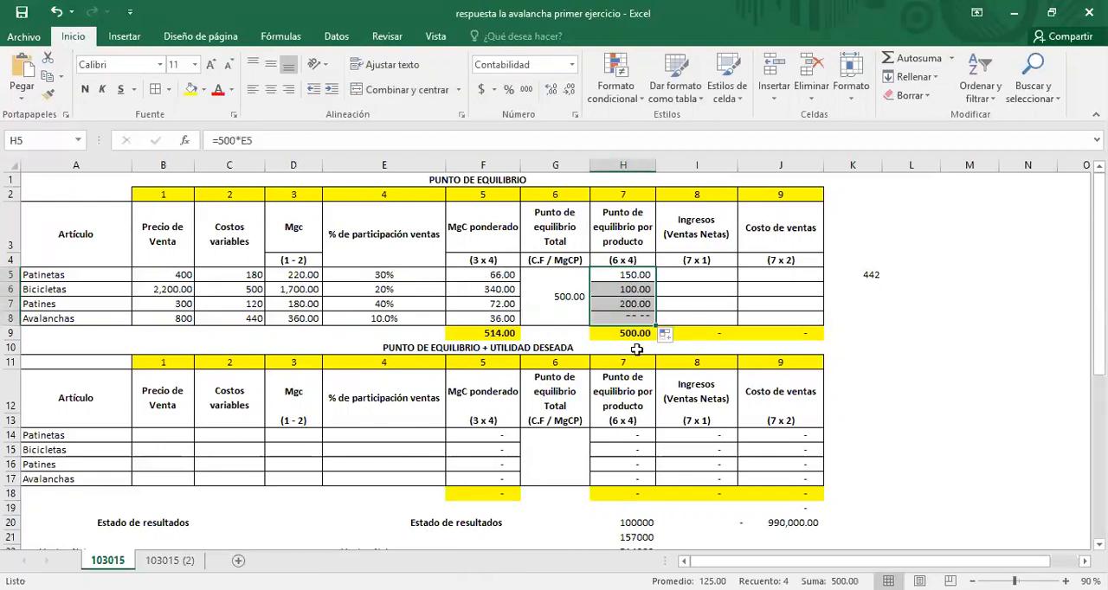
Step: Total the break-even quantities per product in H9 with AutoSum, using =SUMA(H5:H8)
click(636, 336)
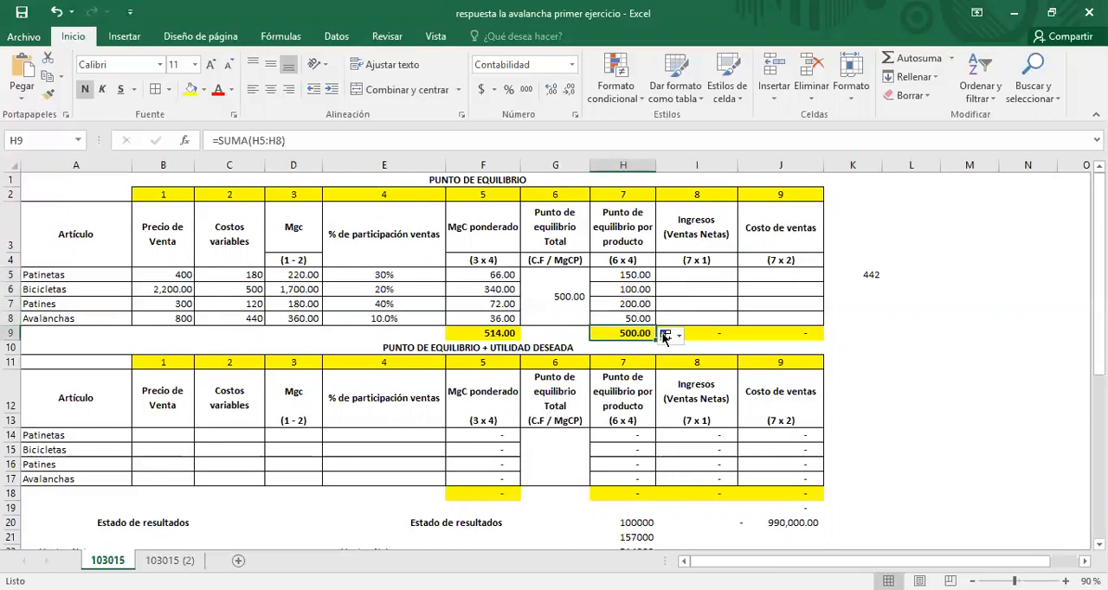
click(896, 62)
key(Return)
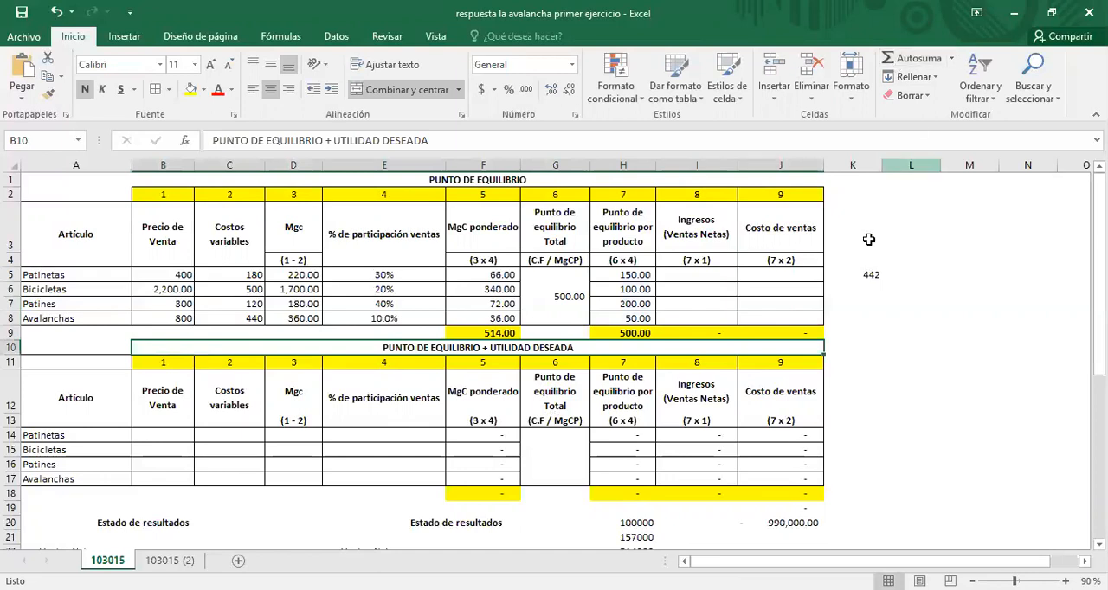
Step: Review the break-even formulas in H5 and G5, and delete the stray calculation in K5 beside the table
click(641, 273)
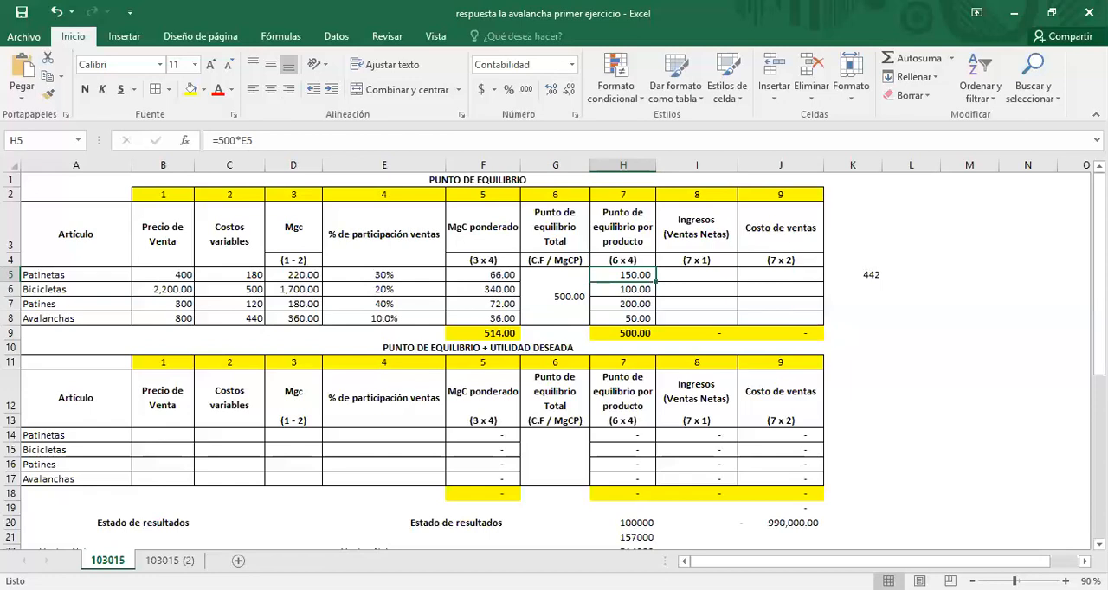
click(569, 293)
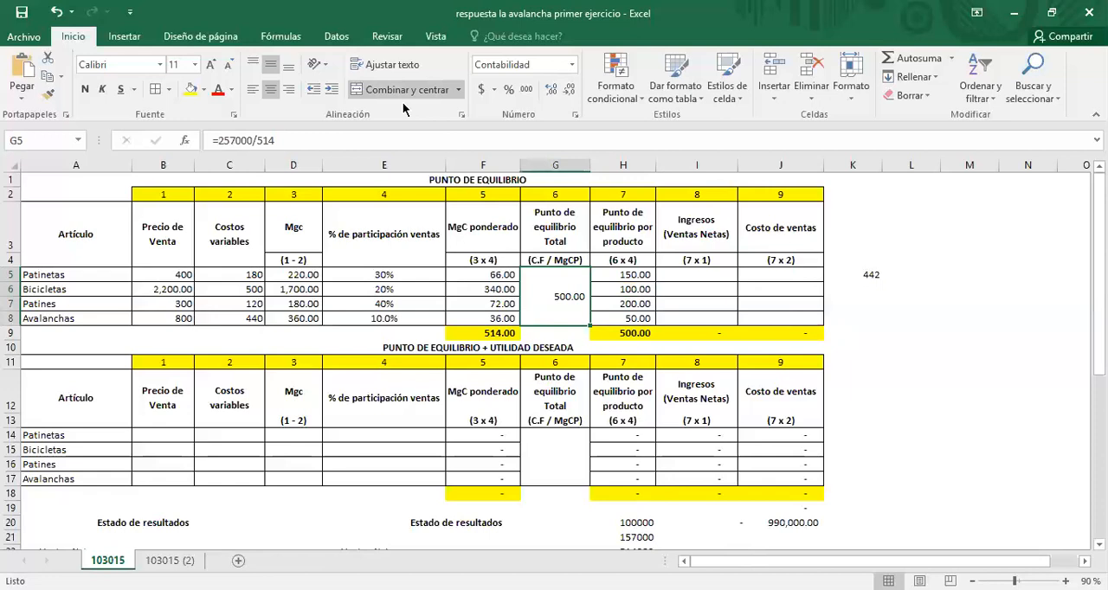
click(701, 274)
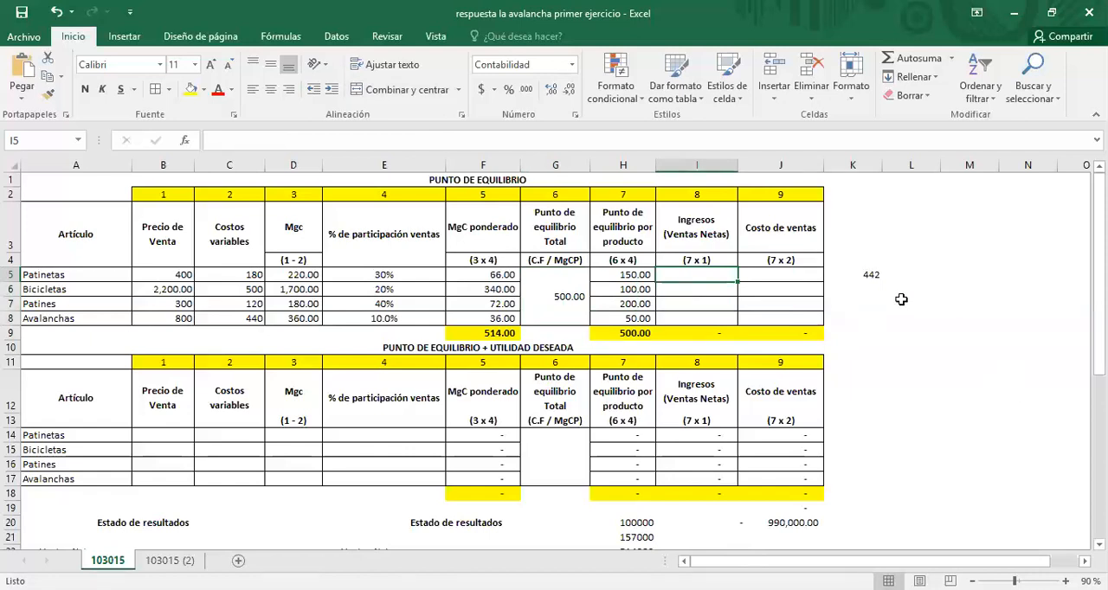
click(885, 276)
click(882, 275)
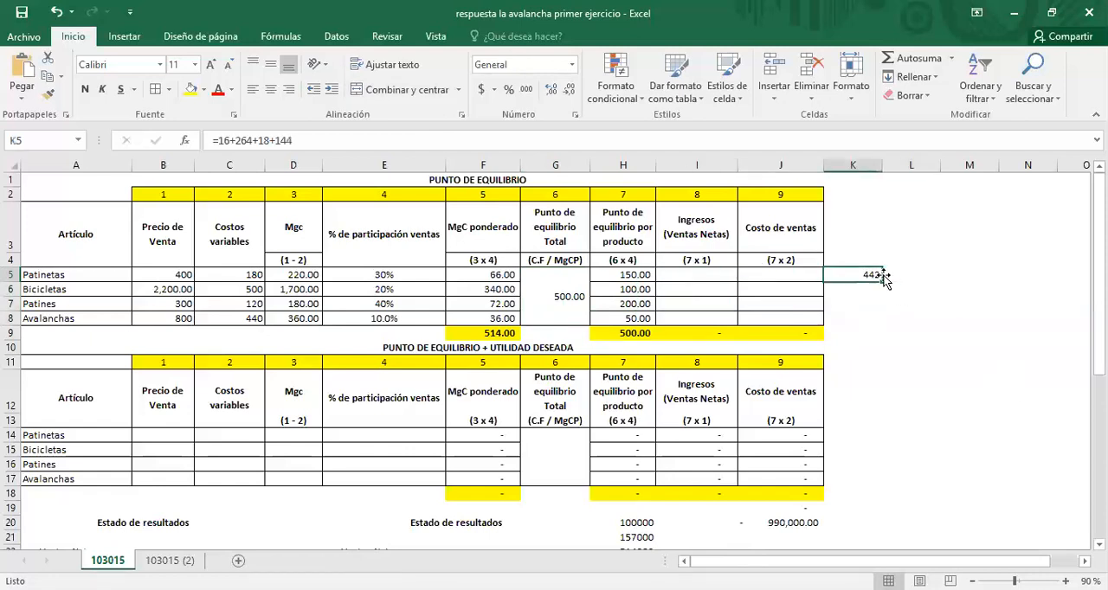
key(Delete)
Step: Highlight the Patinetas sale price in B5 and its break-even quantity in H5 with a yellow fill
click(714, 274)
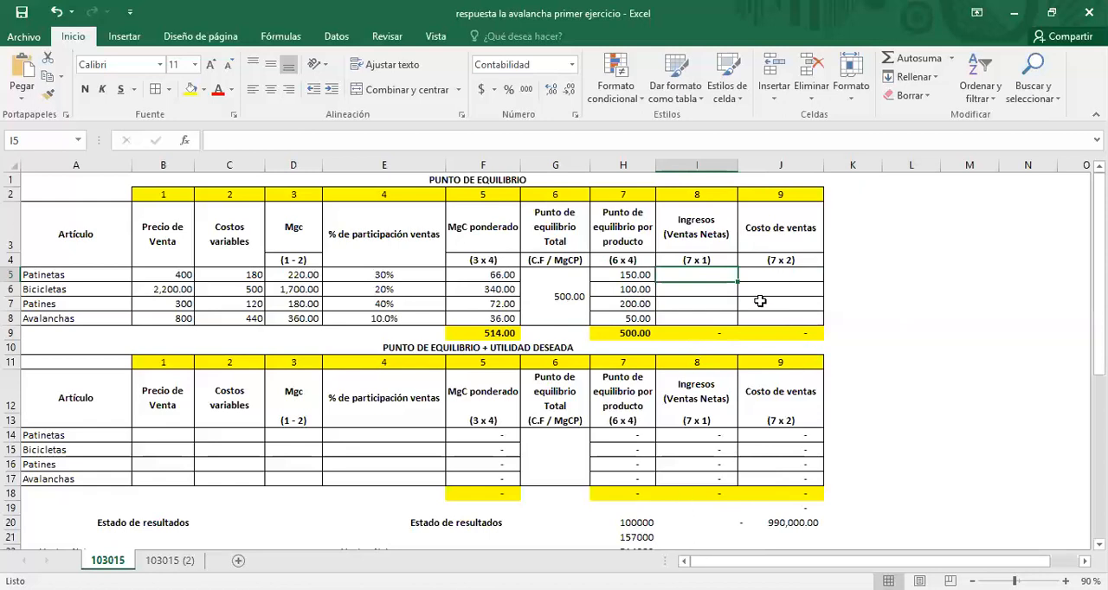
click(788, 274)
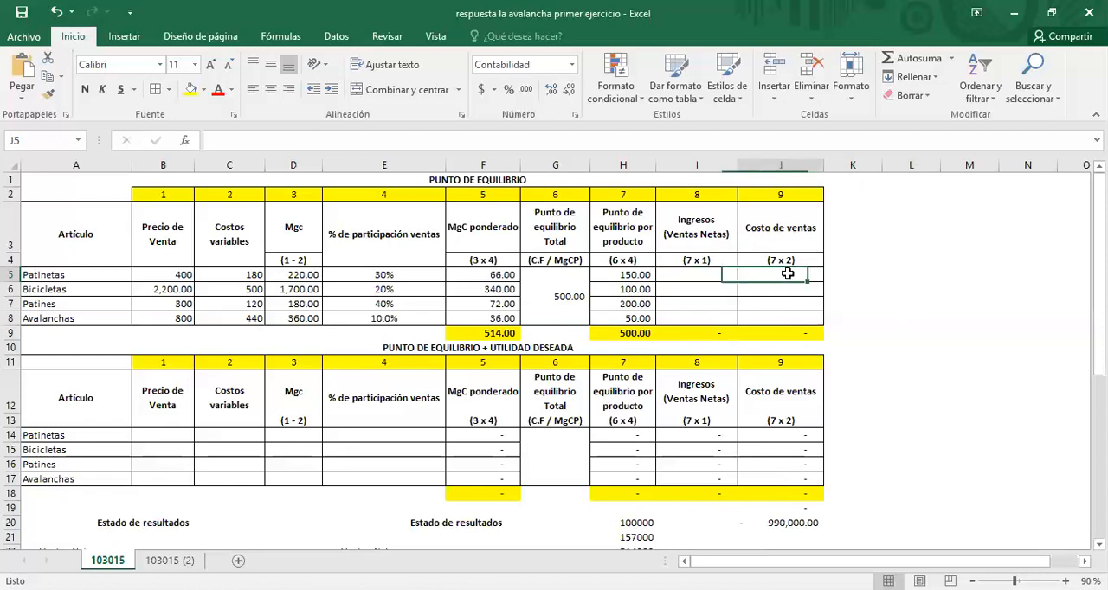
click(689, 271)
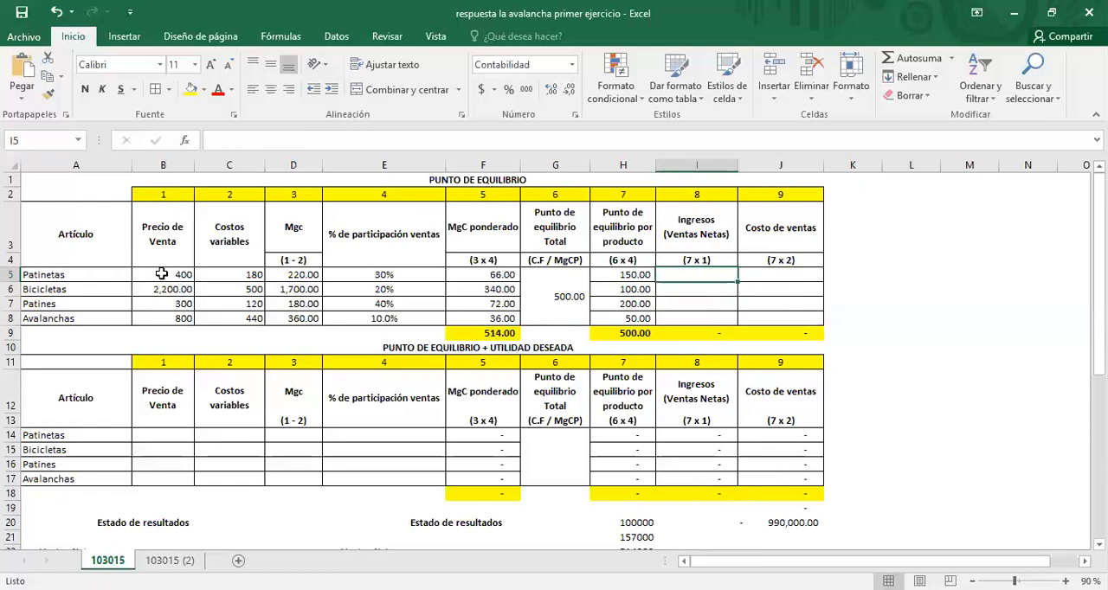
click(161, 273)
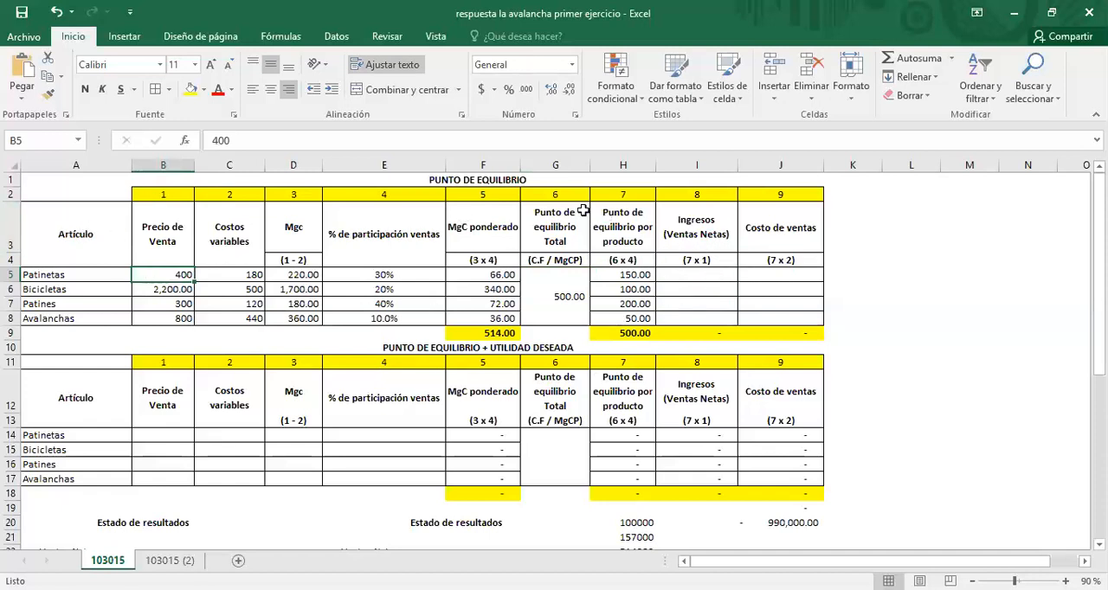
click(190, 91)
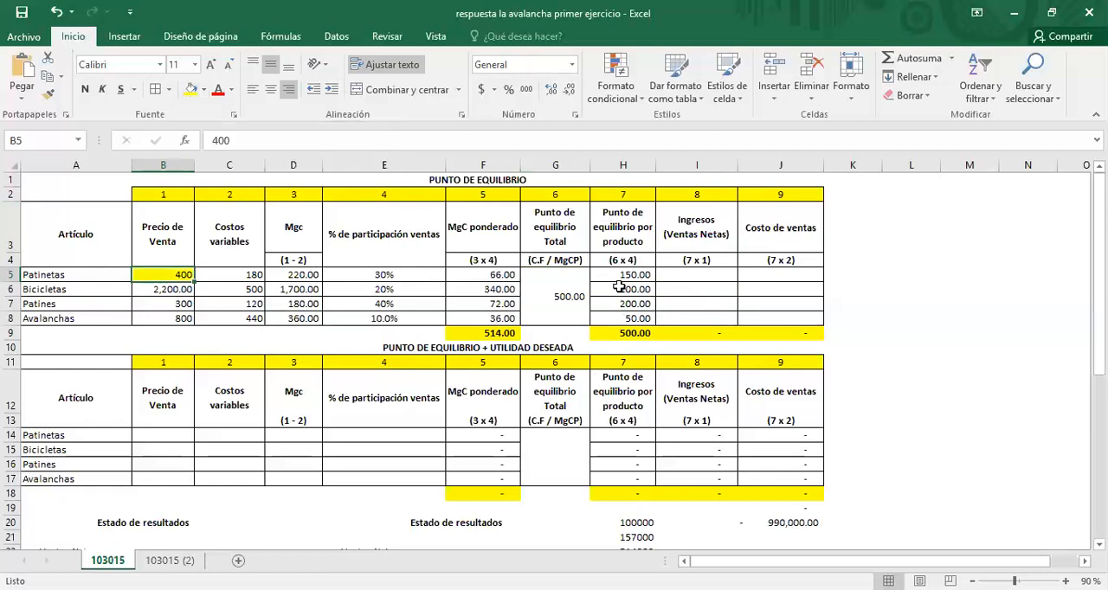
click(620, 275)
click(190, 90)
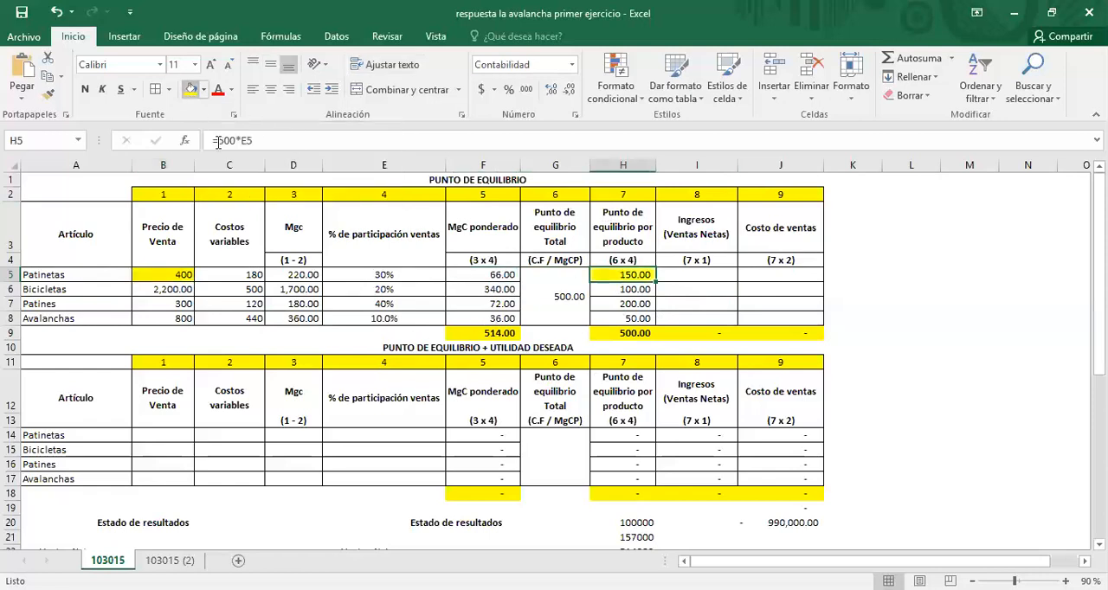
Step: Calculate the net sales for Patinetas in I5 with =B5*H5 and fill the formula down to I8
click(690, 274)
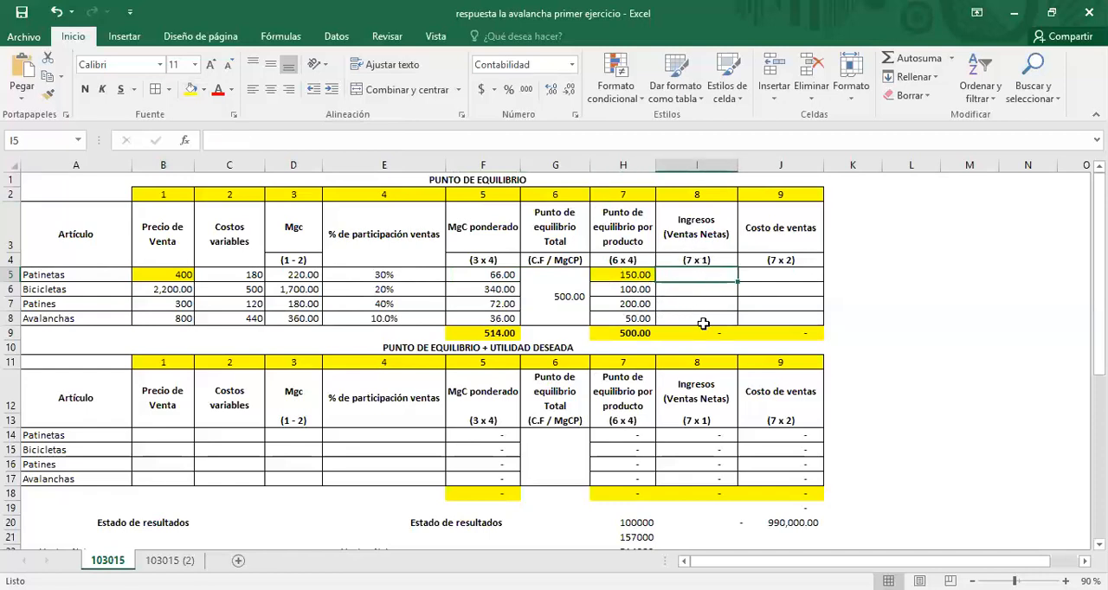
text(=)
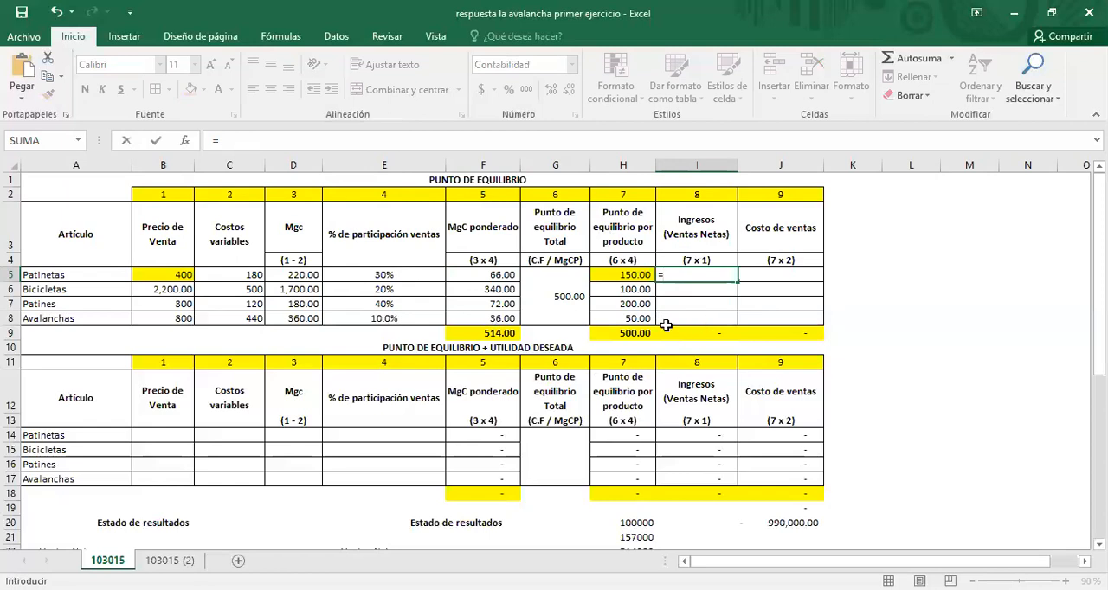
click(181, 274)
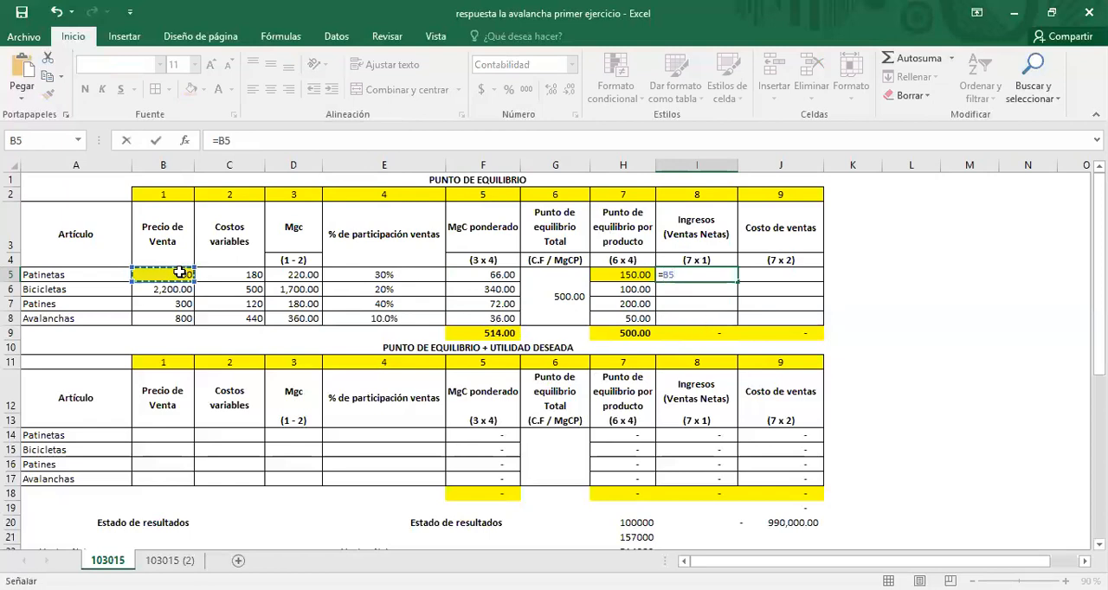
text(*)
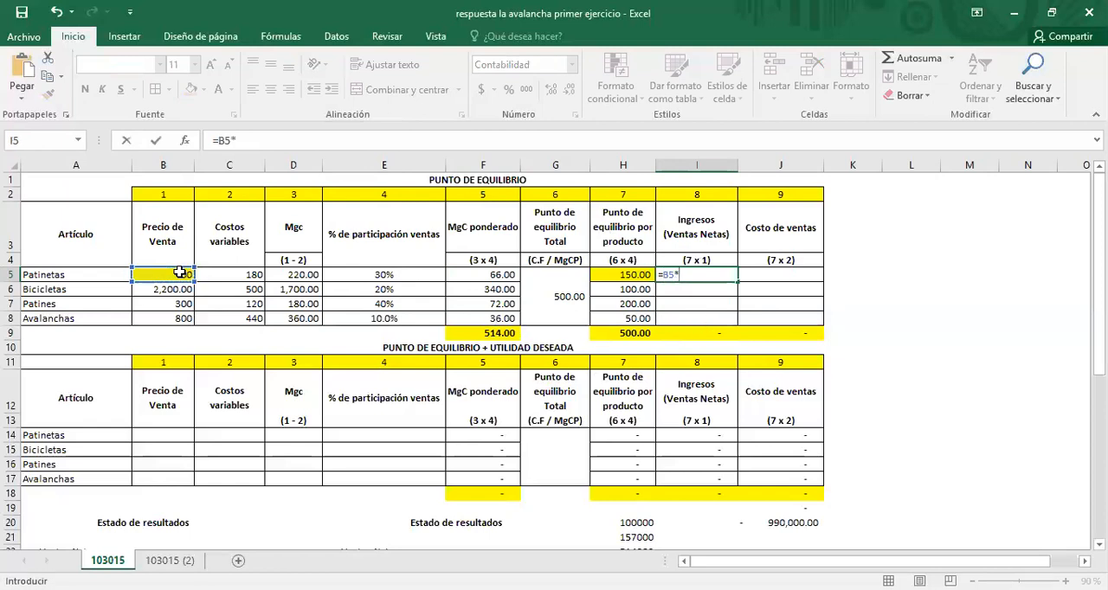
click(632, 275)
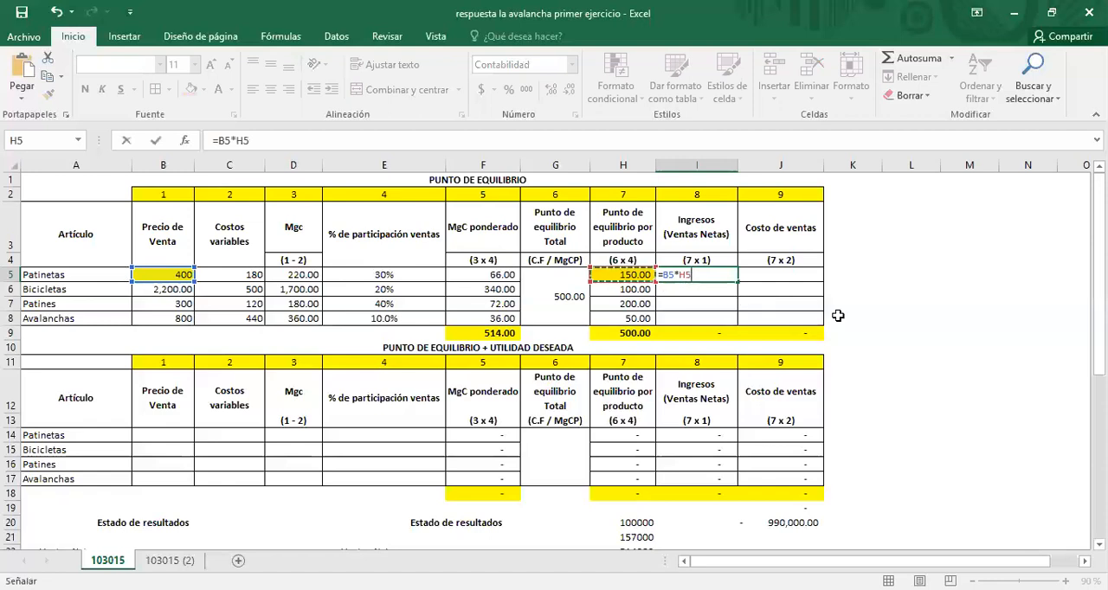
key(Return)
key(Up)
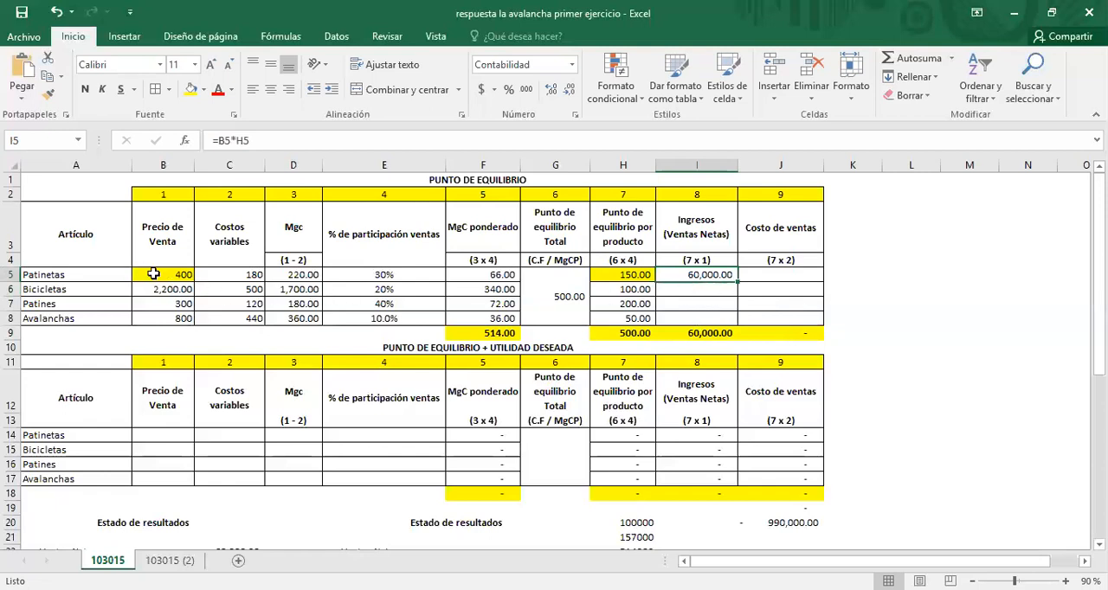
click(638, 275)
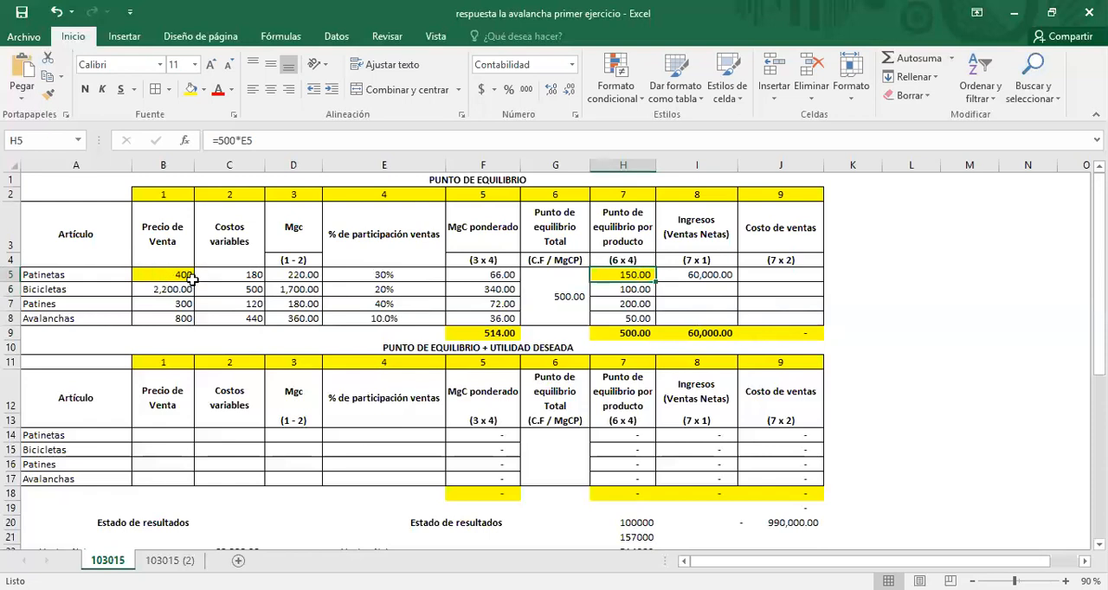
click(716, 277)
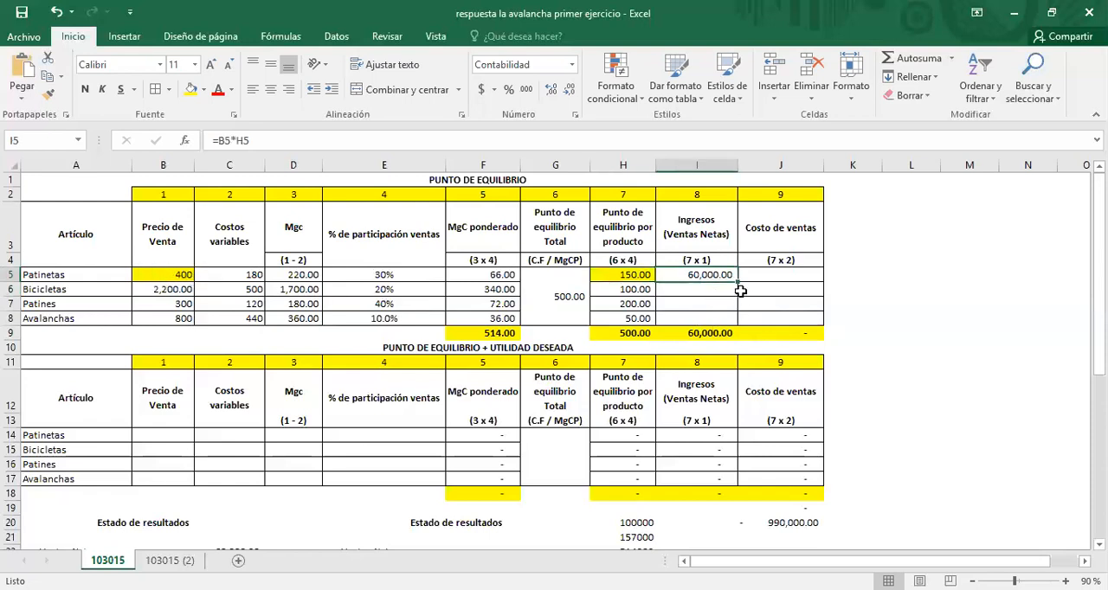
drag(739, 283, 732, 321)
Step: Trace the precedents of the net sales formulas in I6 and I7, clearing the I6 arrows before tracing I7
click(710, 290)
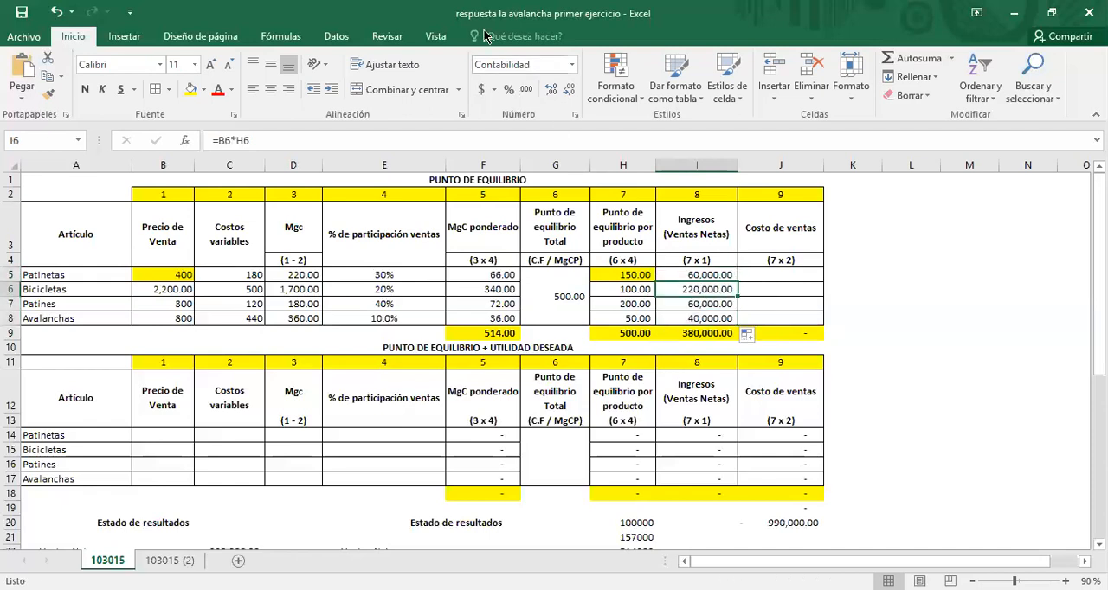
click(280, 36)
click(628, 58)
click(698, 308)
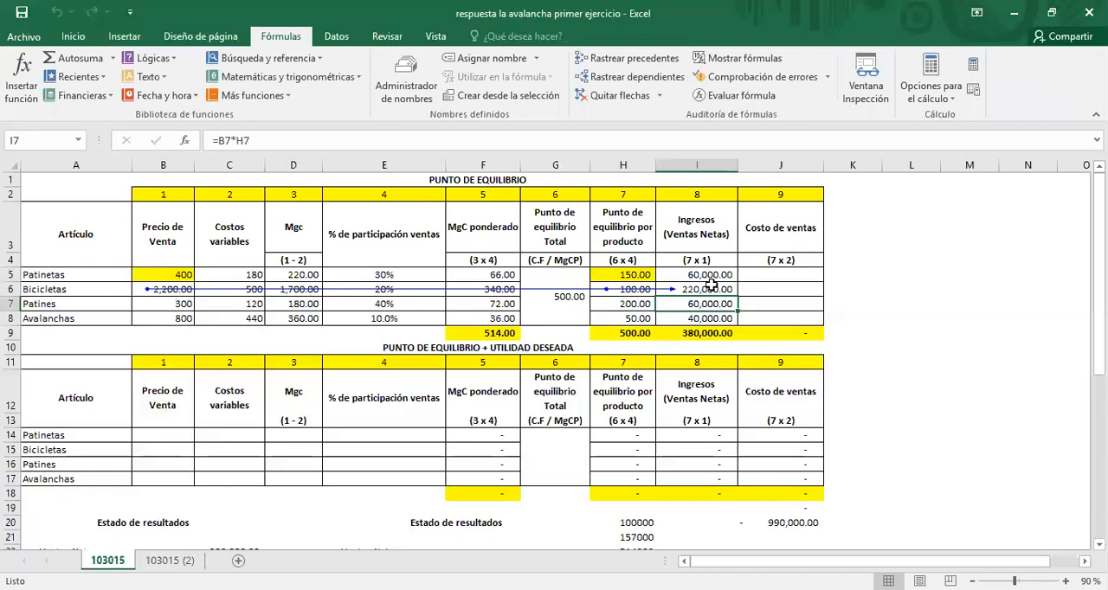
drag(708, 305, 702, 349)
key(Return)
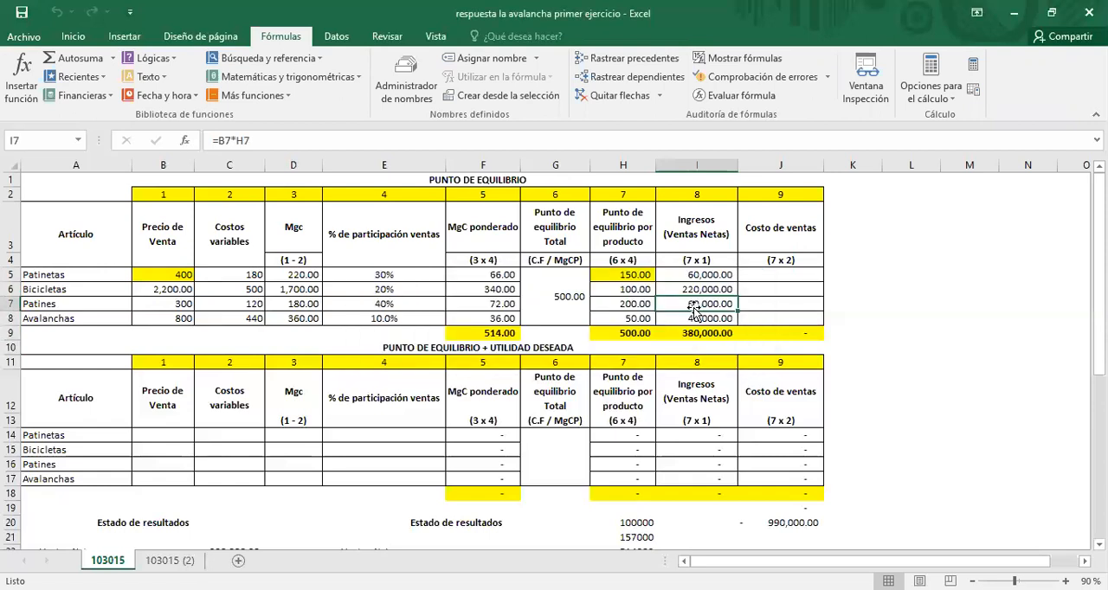
click(628, 58)
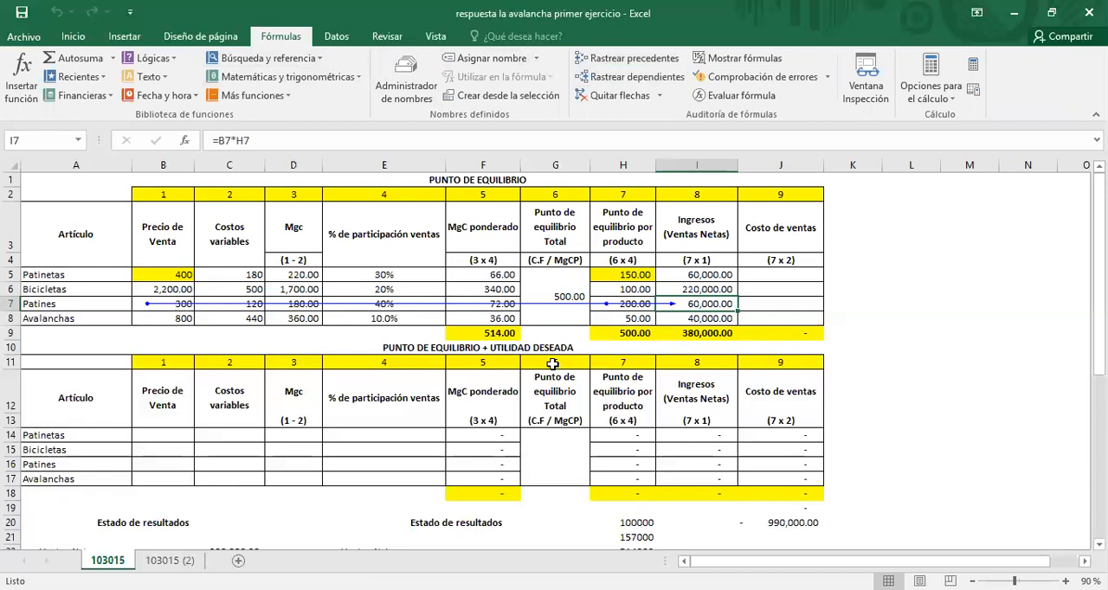
Step: Total the net sales of the four products in I9 by applying AutoSum to I5:I8
click(711, 319)
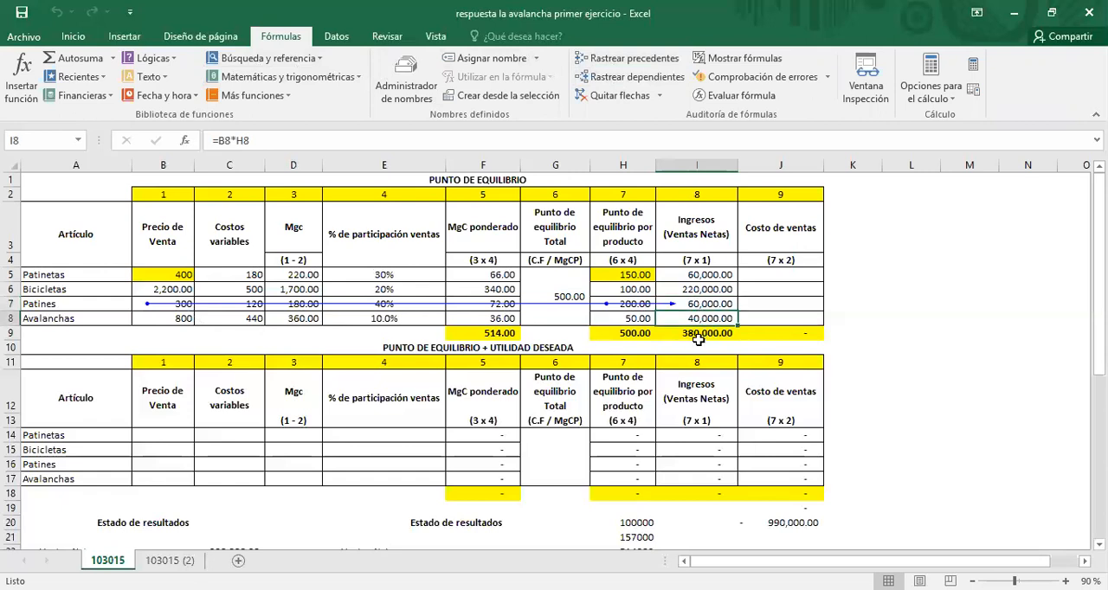
click(698, 341)
click(679, 333)
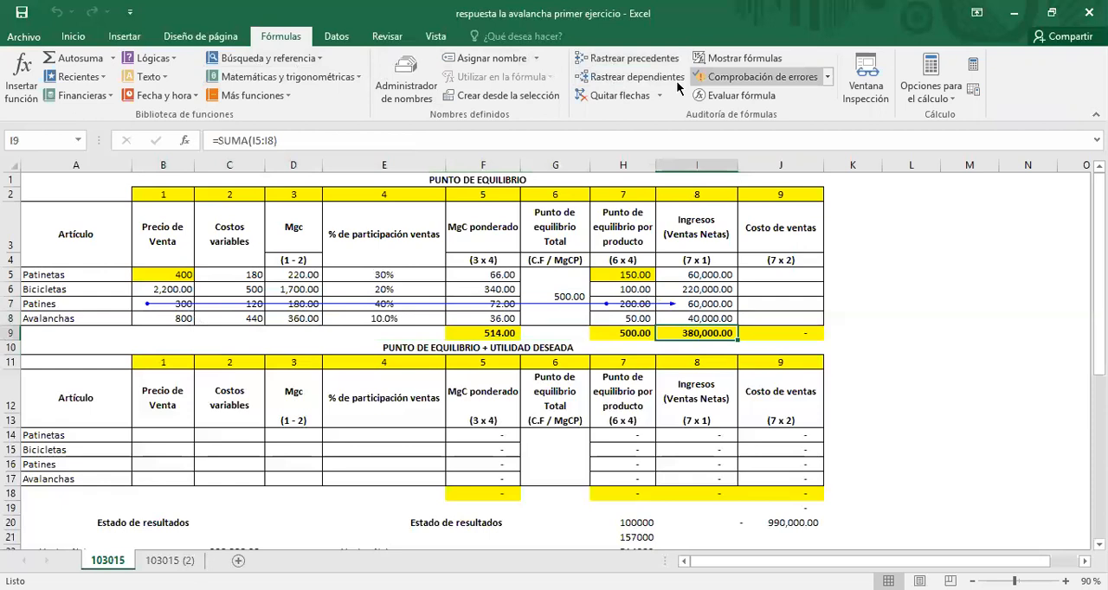
scroll(866, 82, up, 3)
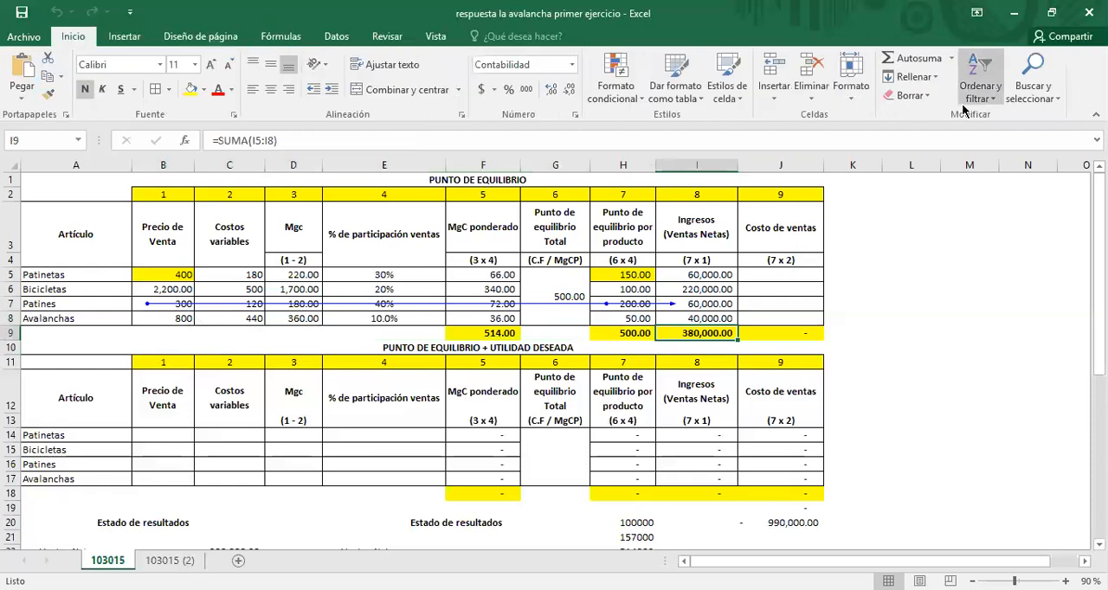
click(914, 58)
key(Return)
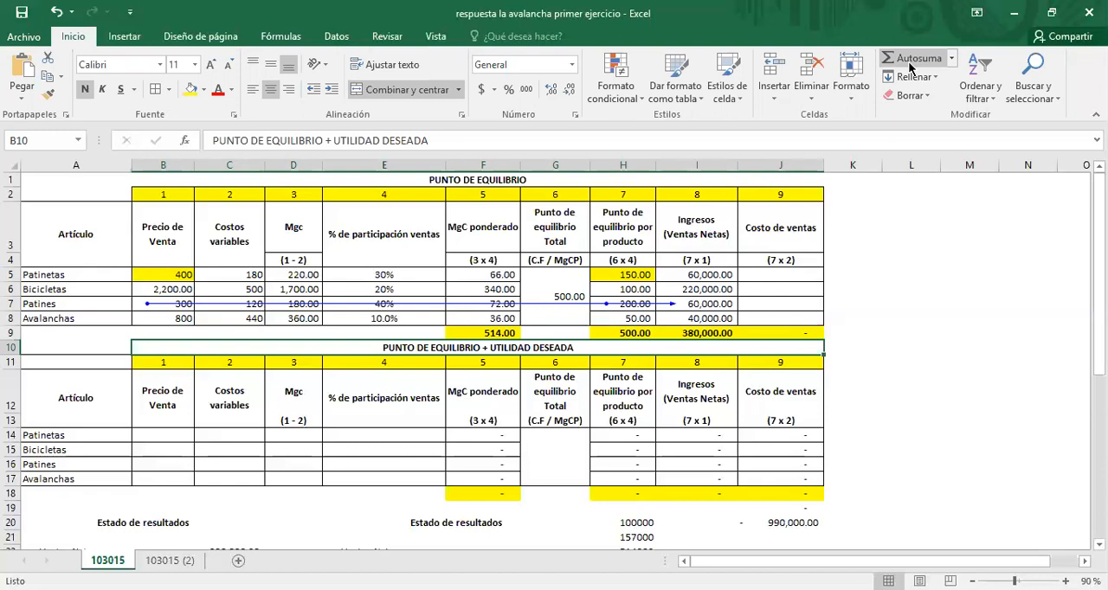
Step: Calculate the cost of sales for Patinetas in J5 with =C5*H5 and fill the formula down to J8
click(770, 274)
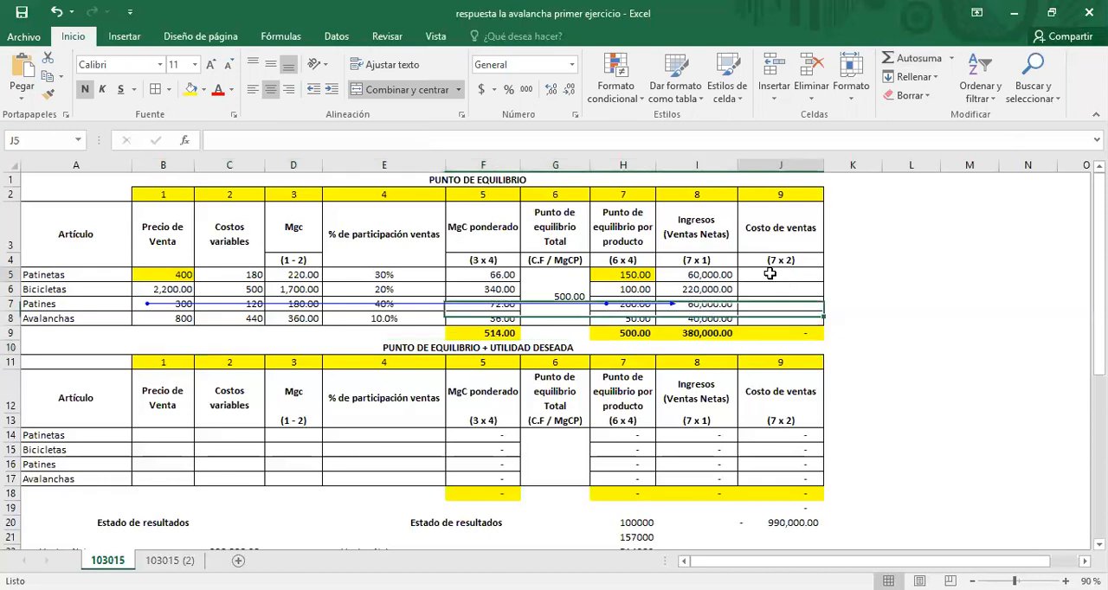
text(=)
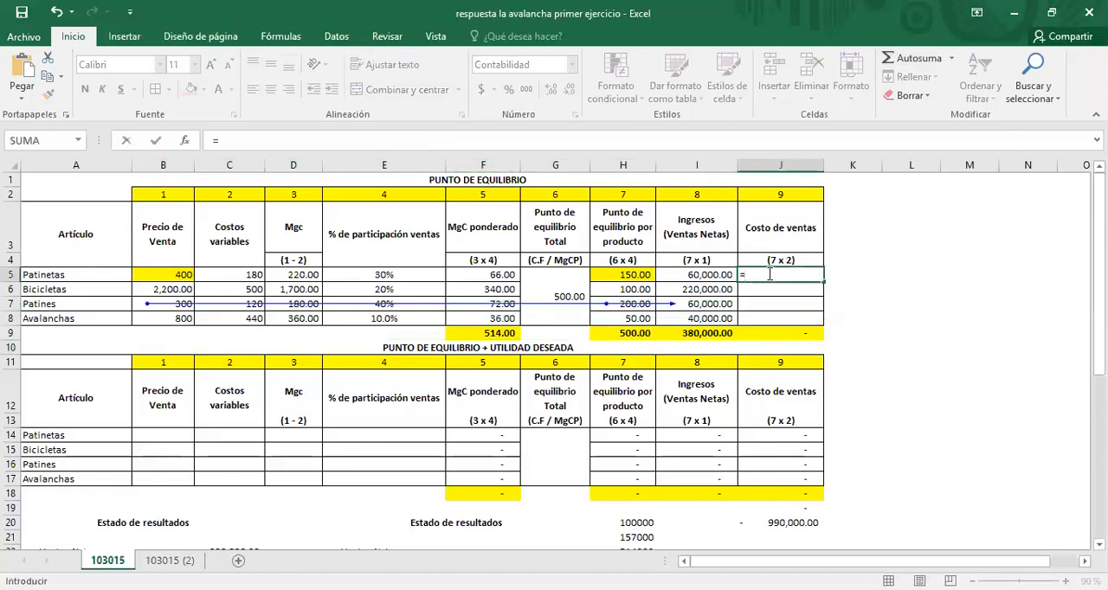
click(236, 274)
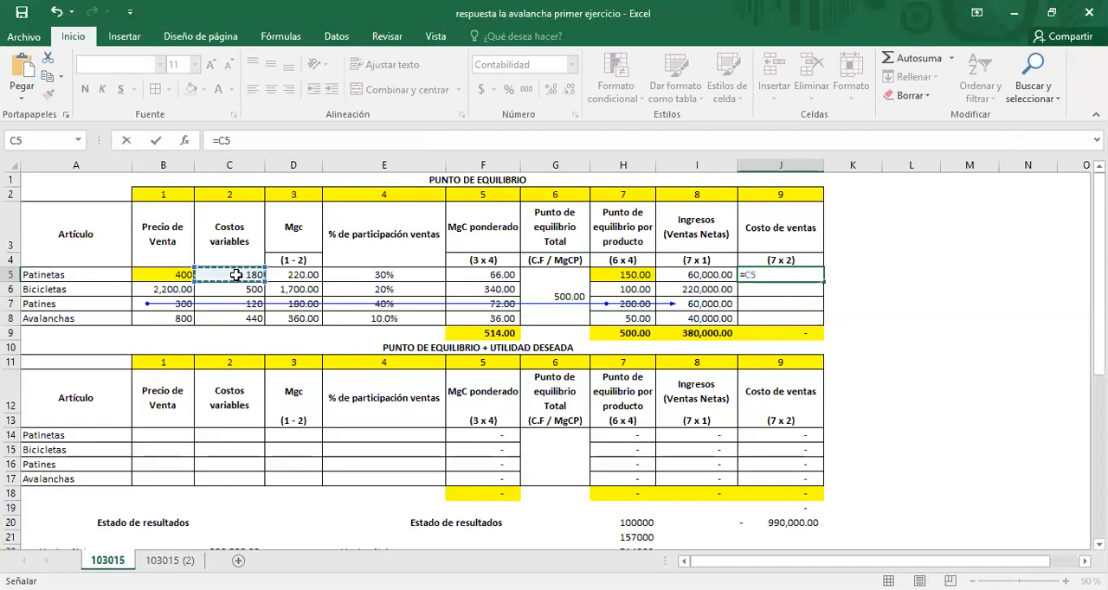
text(*)
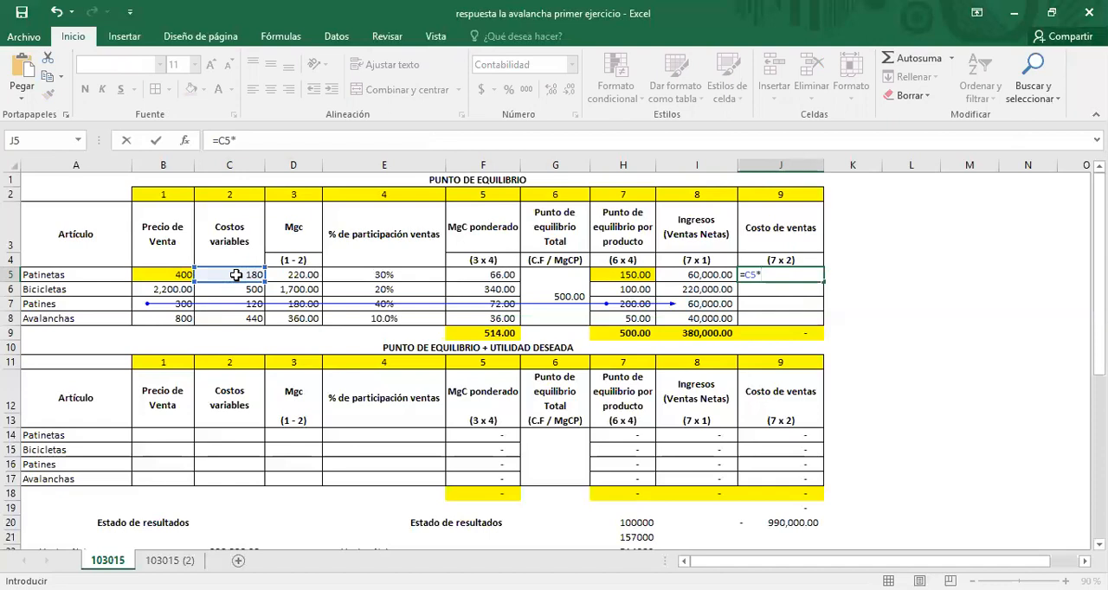
click(620, 279)
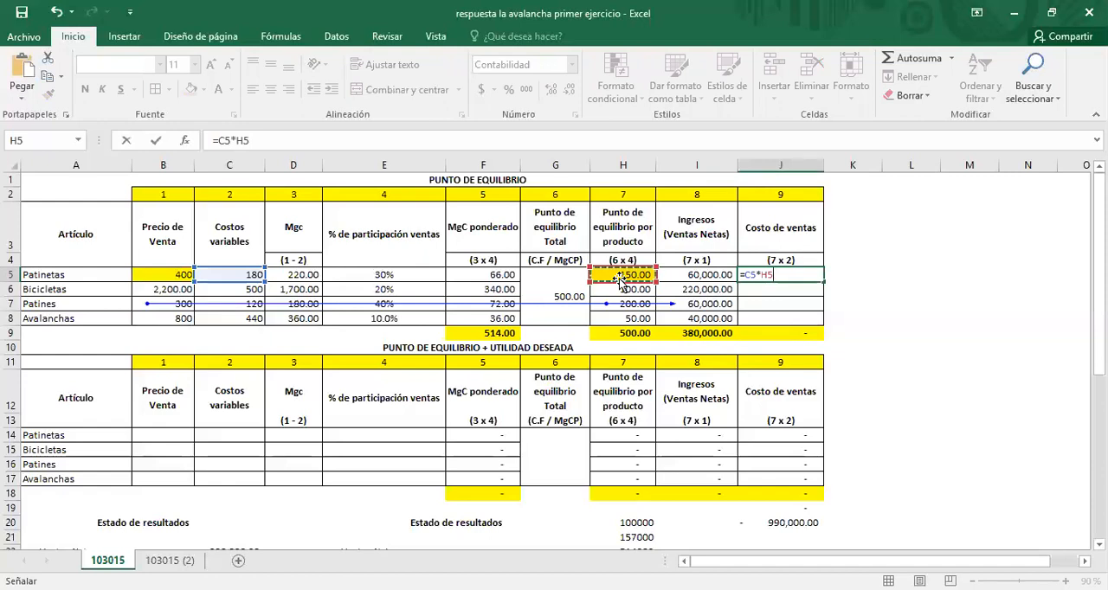
key(Return)
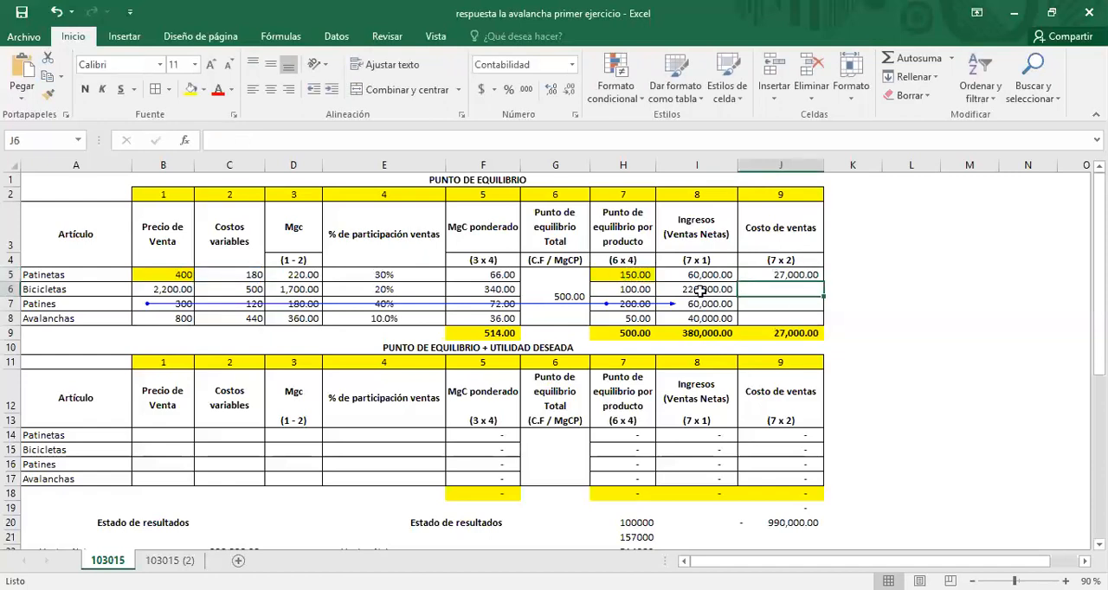
click(789, 275)
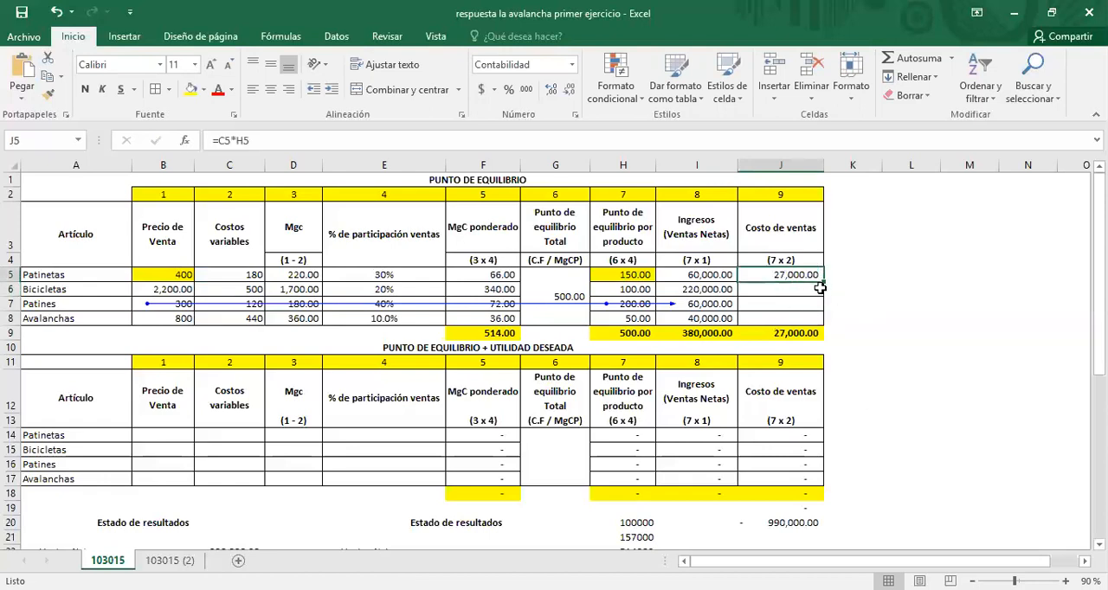
drag(824, 282, 819, 322)
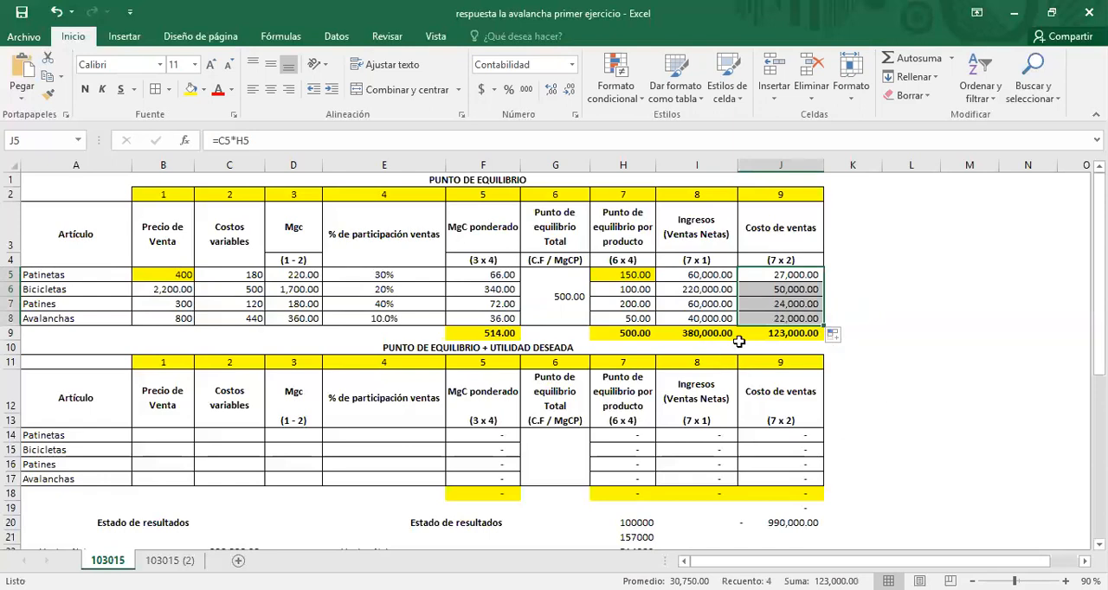
Step: Review the cost of sales formula in J5, the net sales in I5:I8 and the cost of sales total in J9
click(772, 332)
drag(789, 275, 789, 276)
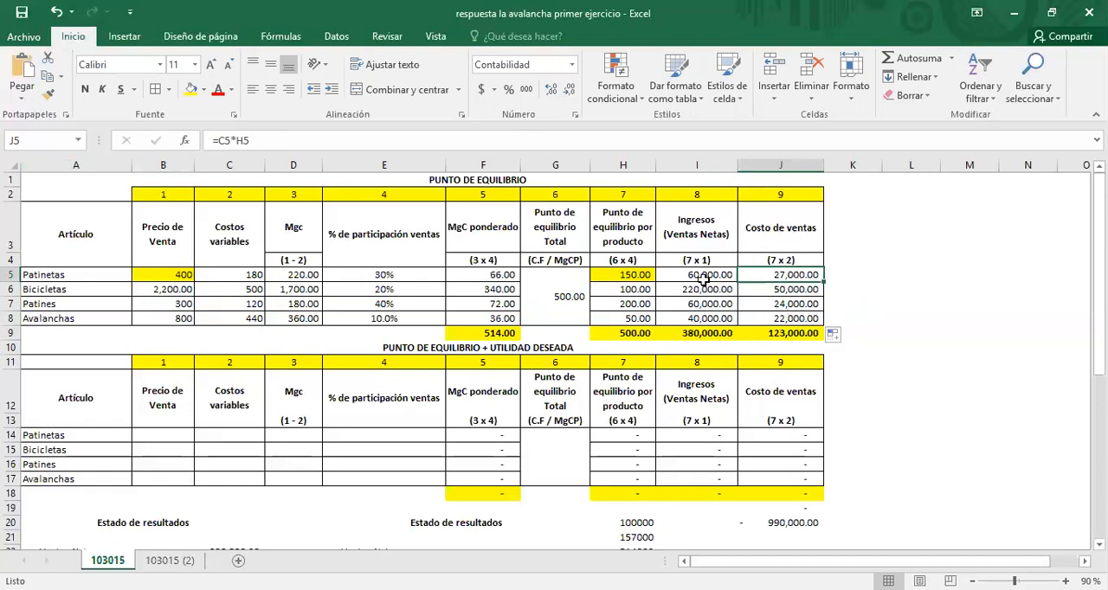
drag(703, 275, 703, 317)
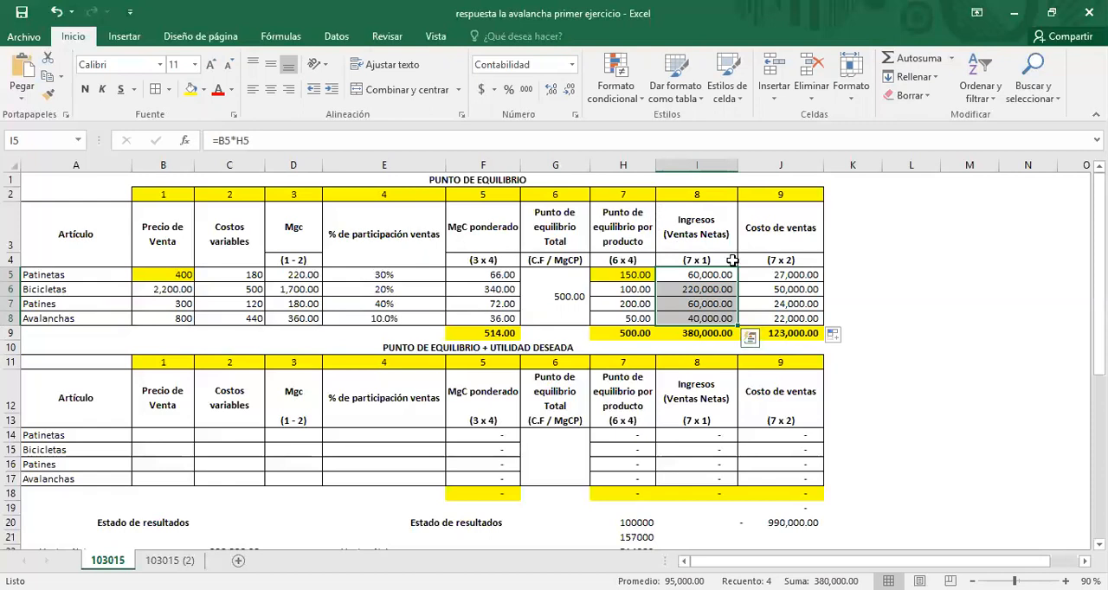
click(777, 275)
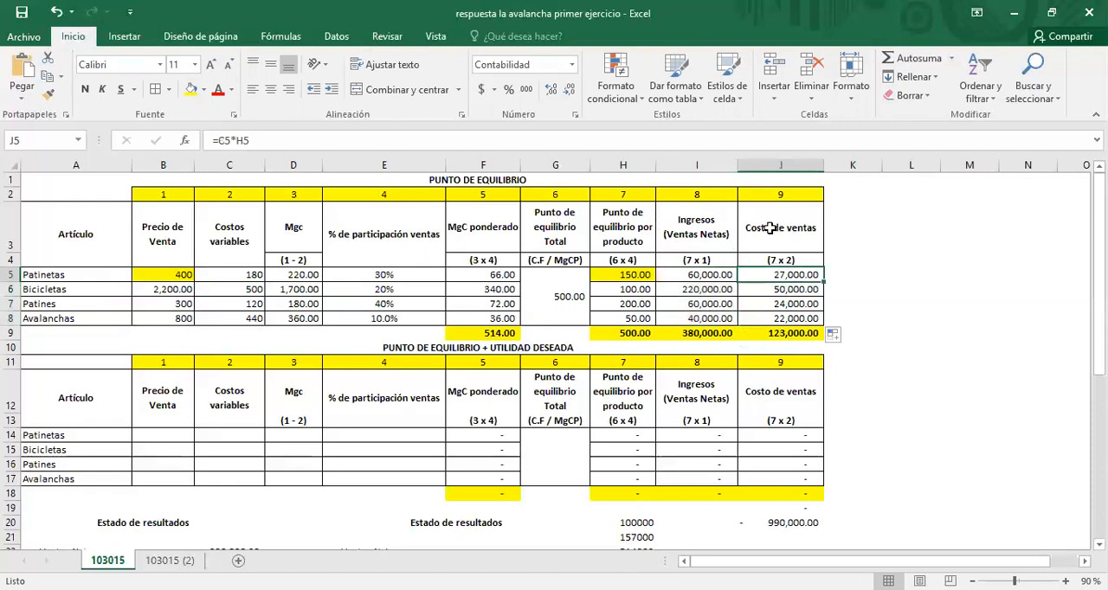
click(769, 228)
click(755, 334)
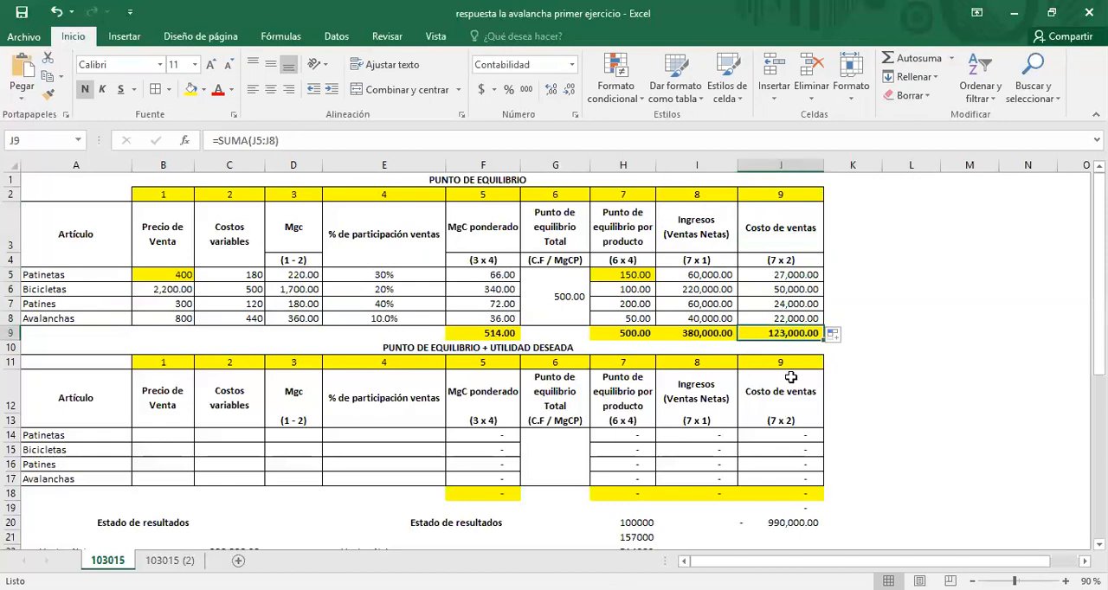
Step: Trace the precedents of the Ventas Netas amount in C22 of the first Estado de resultados up to the break-even table
scroll(793, 359, down, 1)
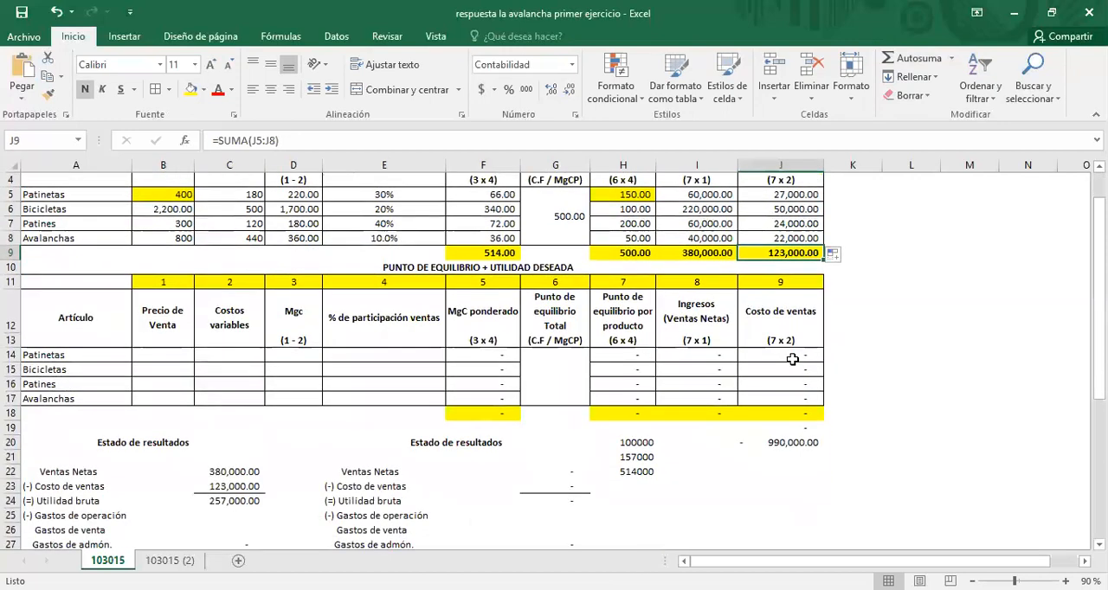
scroll(792, 360, down, 1)
scroll(793, 359, up, 2)
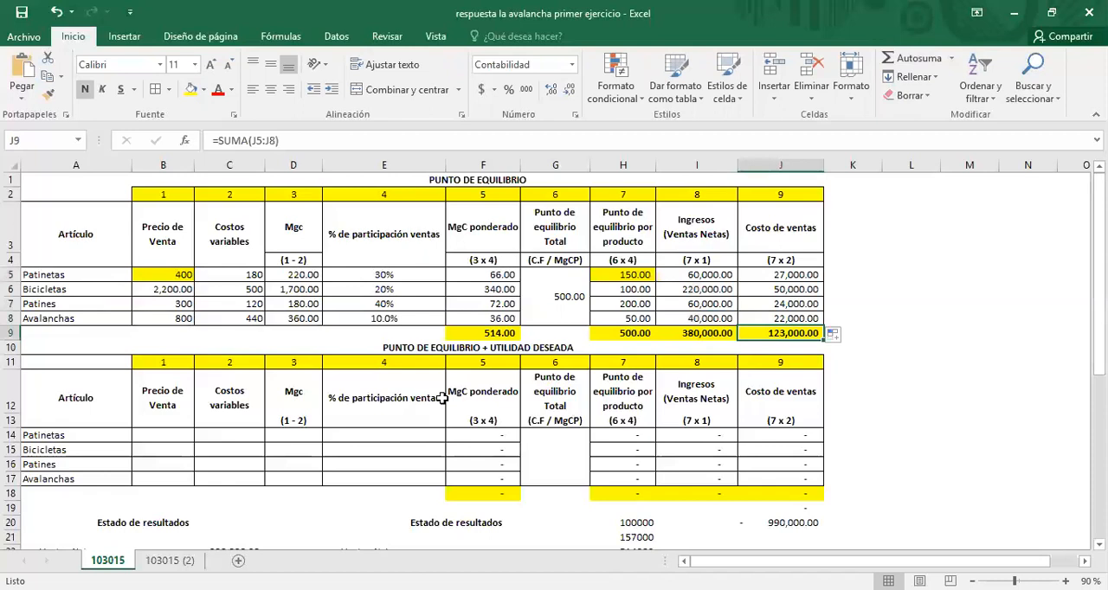
scroll(416, 411, down, 3)
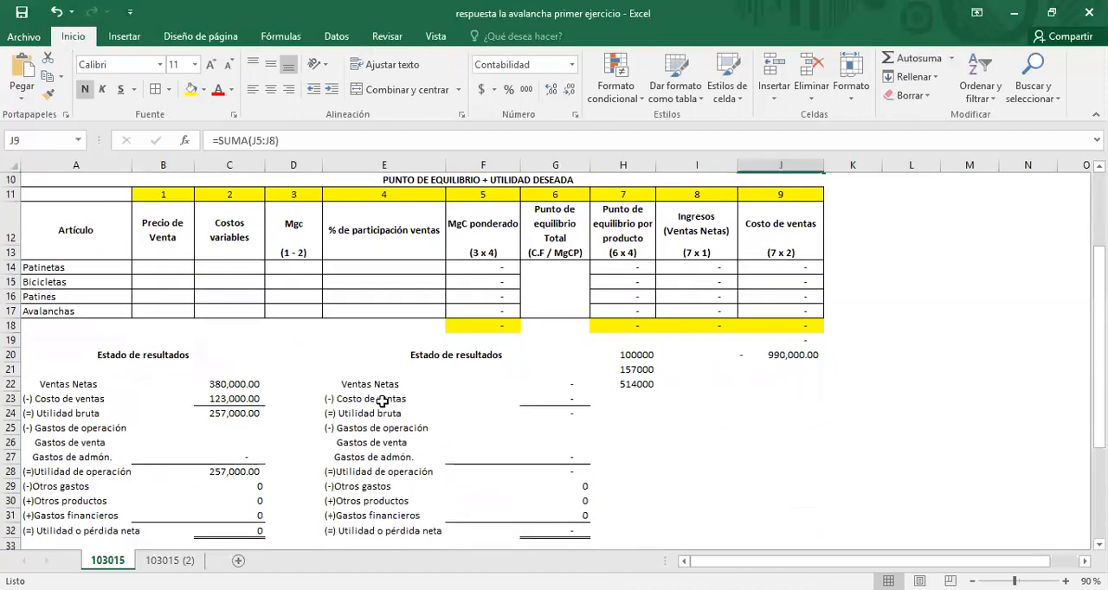
click(231, 384)
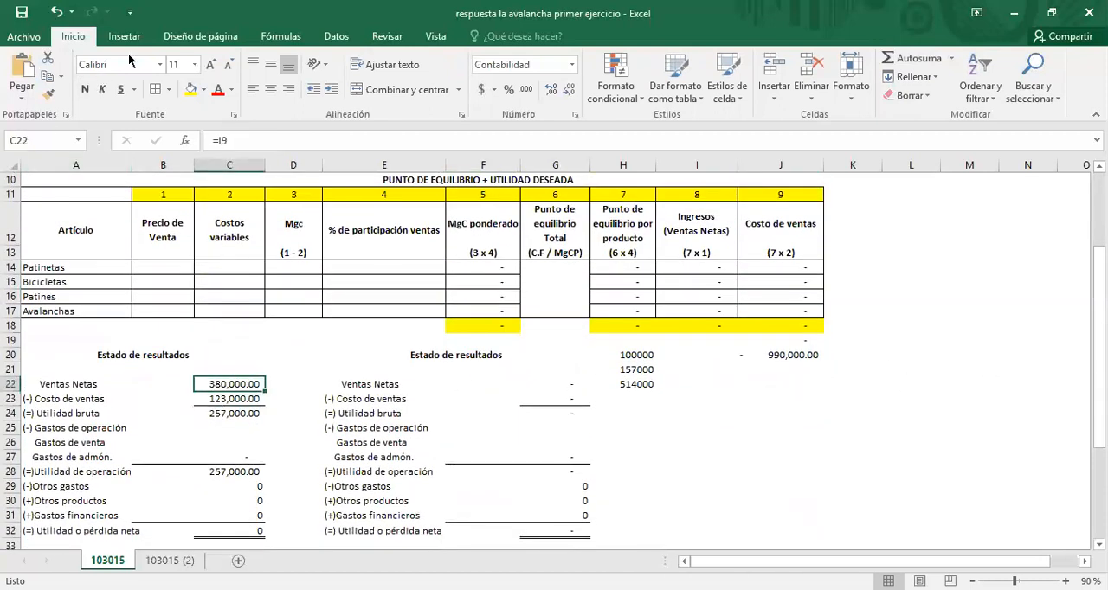
click(280, 36)
click(619, 58)
scroll(601, 290, up, 3)
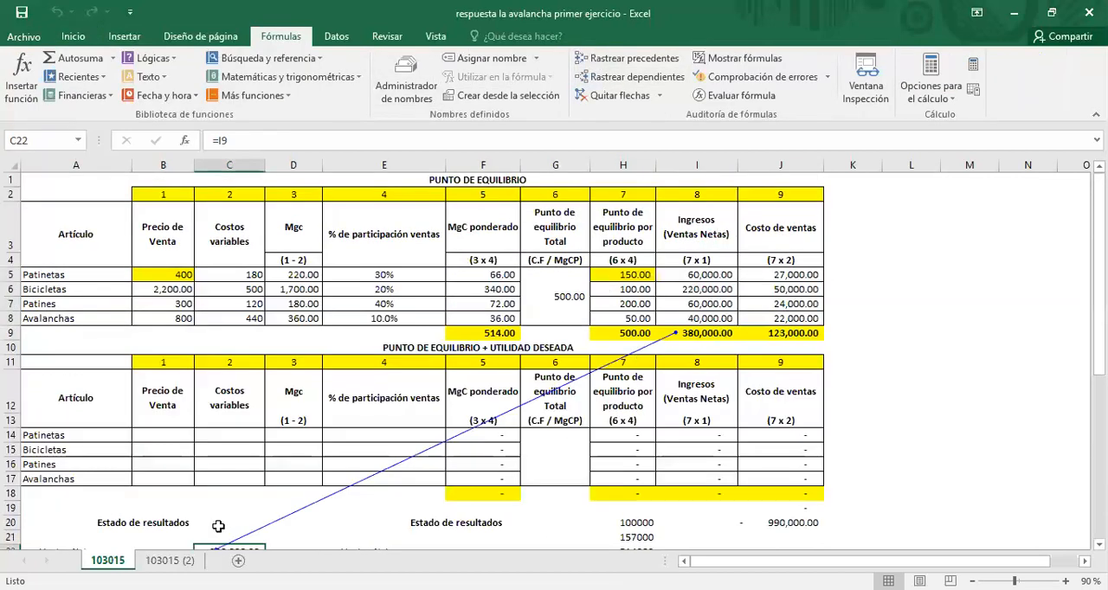
Step: Trace the precedents of the Costo de ventas amount in C23 up to the break-even table
scroll(219, 526, down, 1)
click(221, 487)
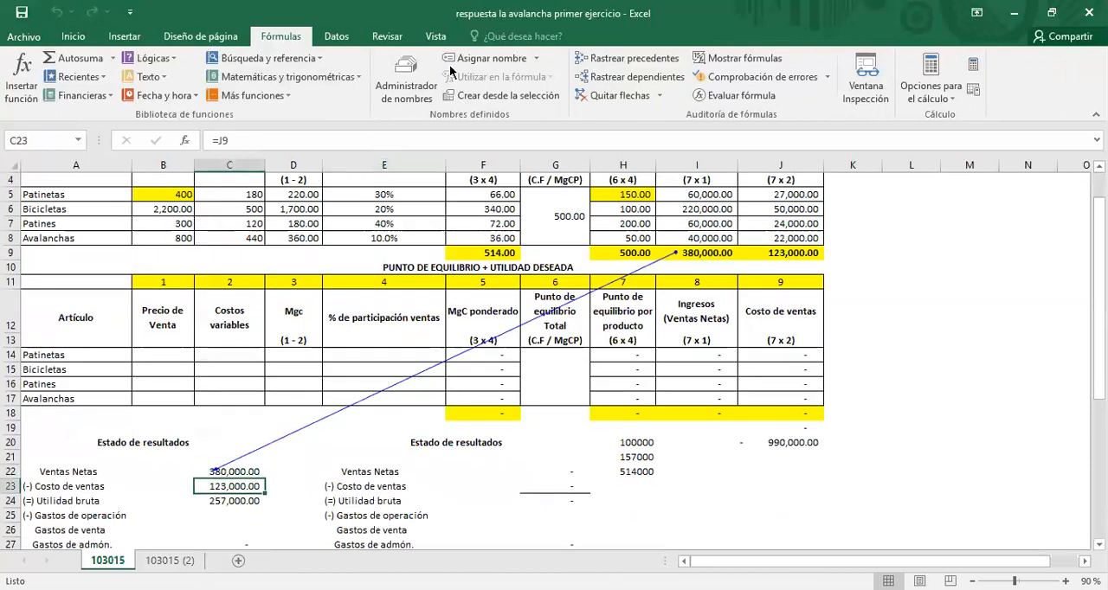
click(667, 58)
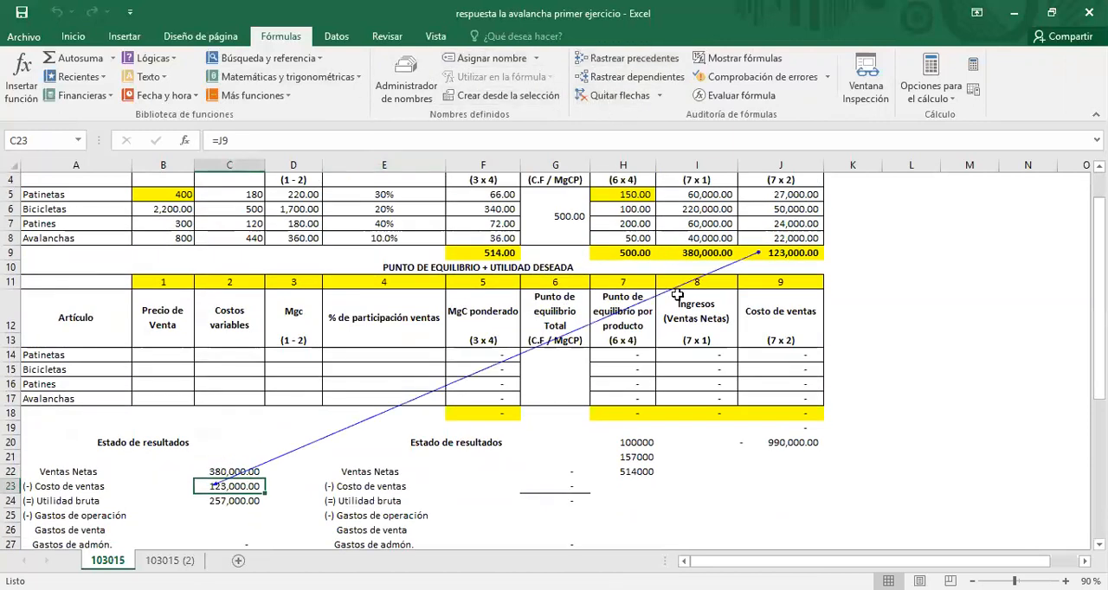
scroll(701, 286, up, 1)
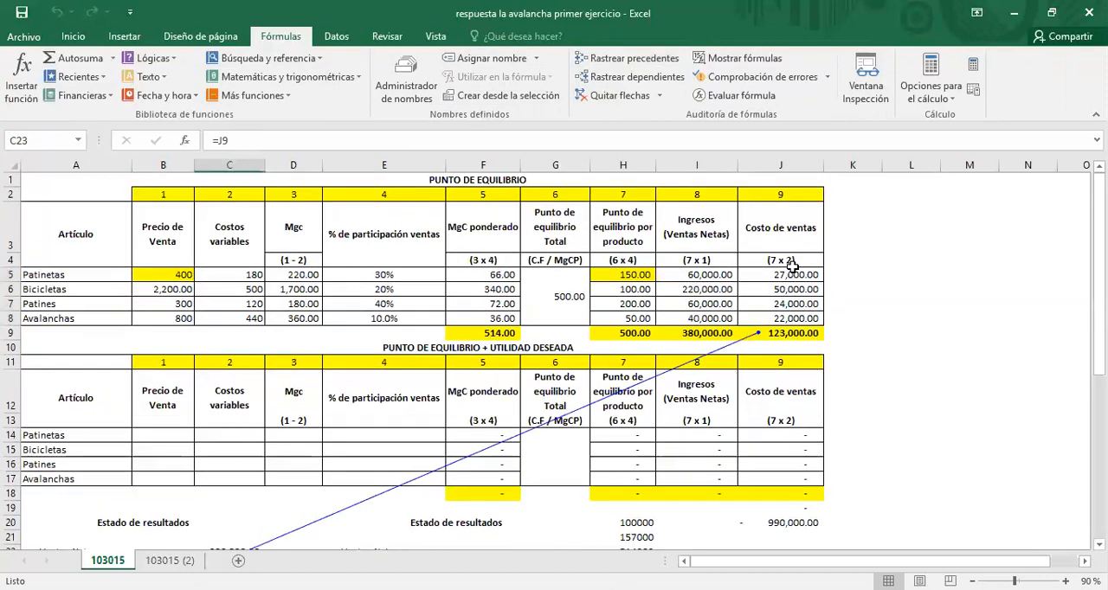
scroll(371, 406, down, 2)
Step: Check the Utilidad bruta formula in C24 against the Ventas Netas reference in C22
click(134, 462)
click(246, 465)
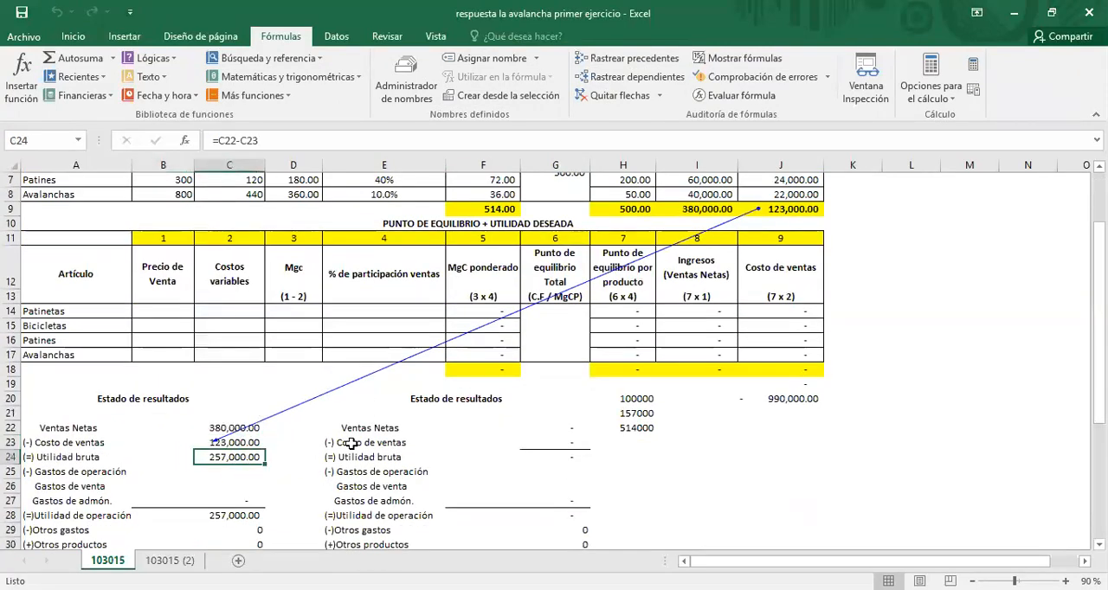
click(225, 427)
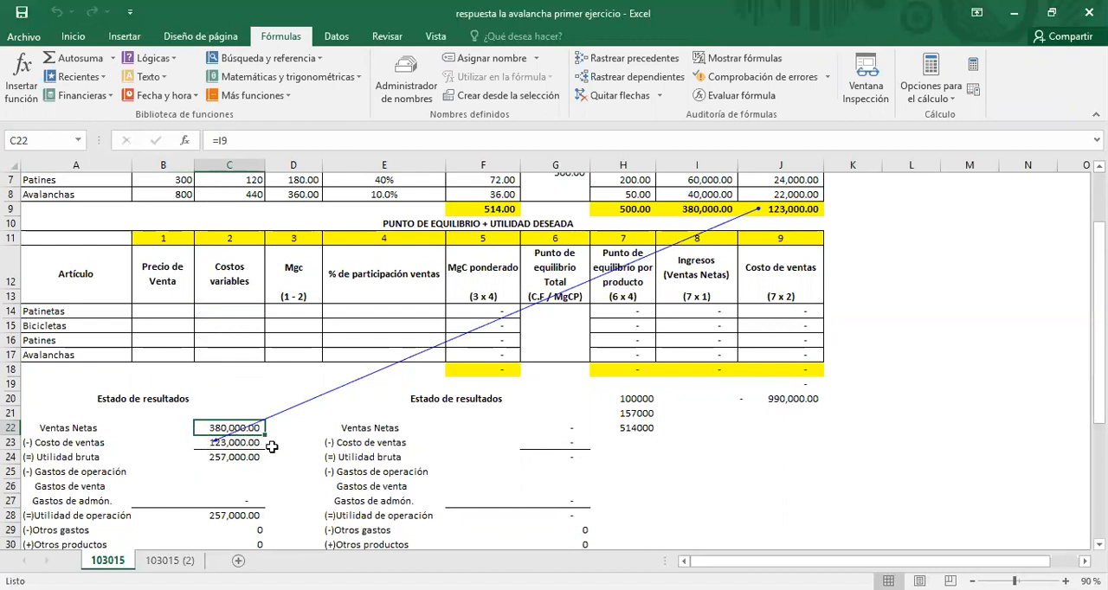
click(237, 459)
Step: Fill the first Estado de resultados block, A19:D33, with orange and replace it with a light gold shade
scroll(179, 474, down, 2)
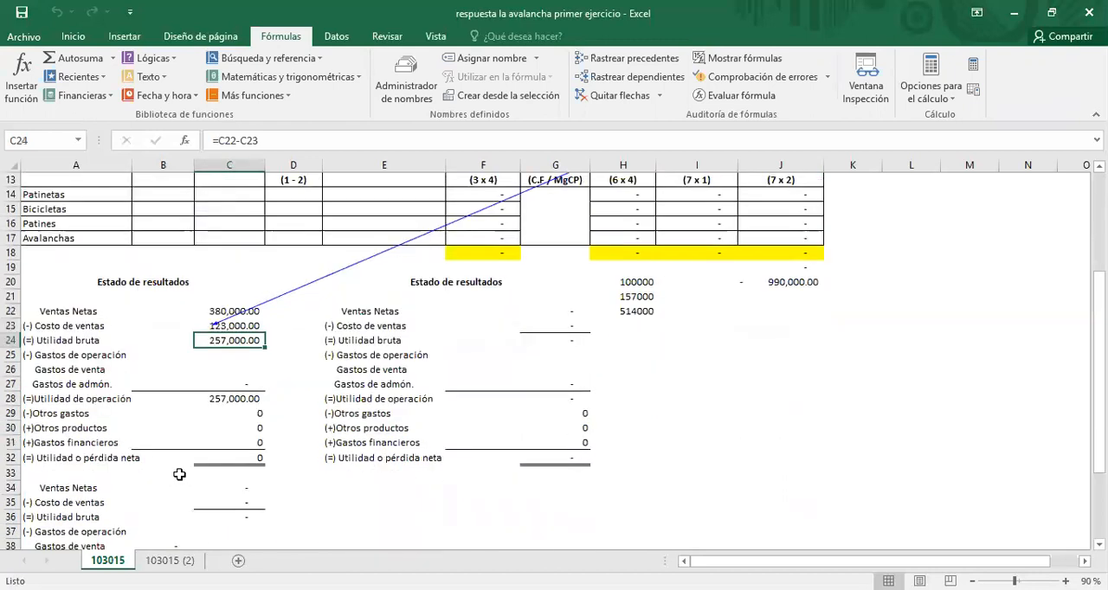
drag(33, 272, 270, 469)
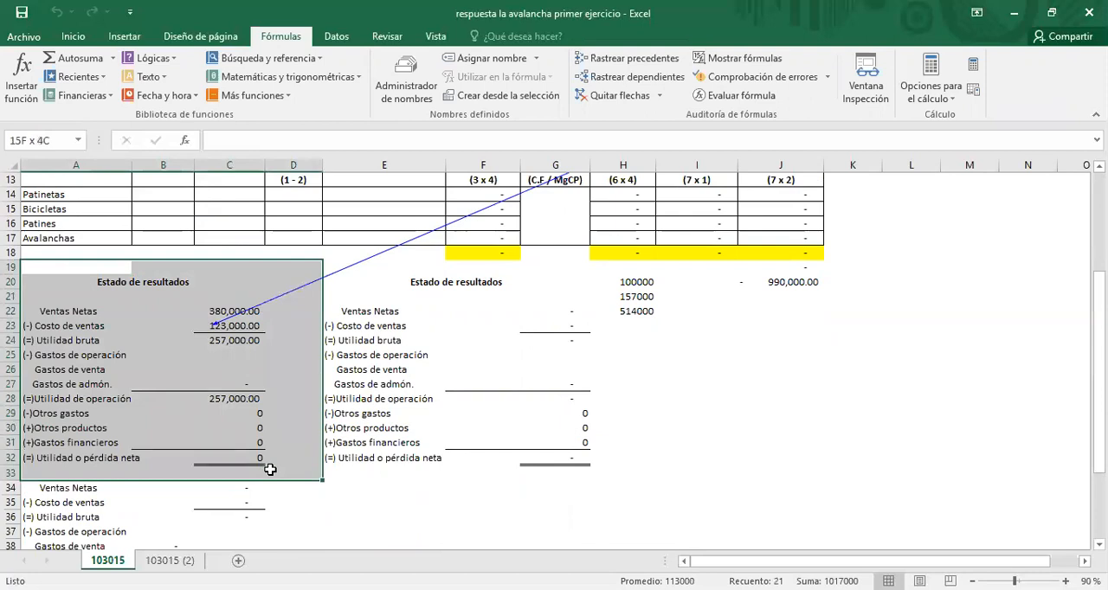
click(73, 36)
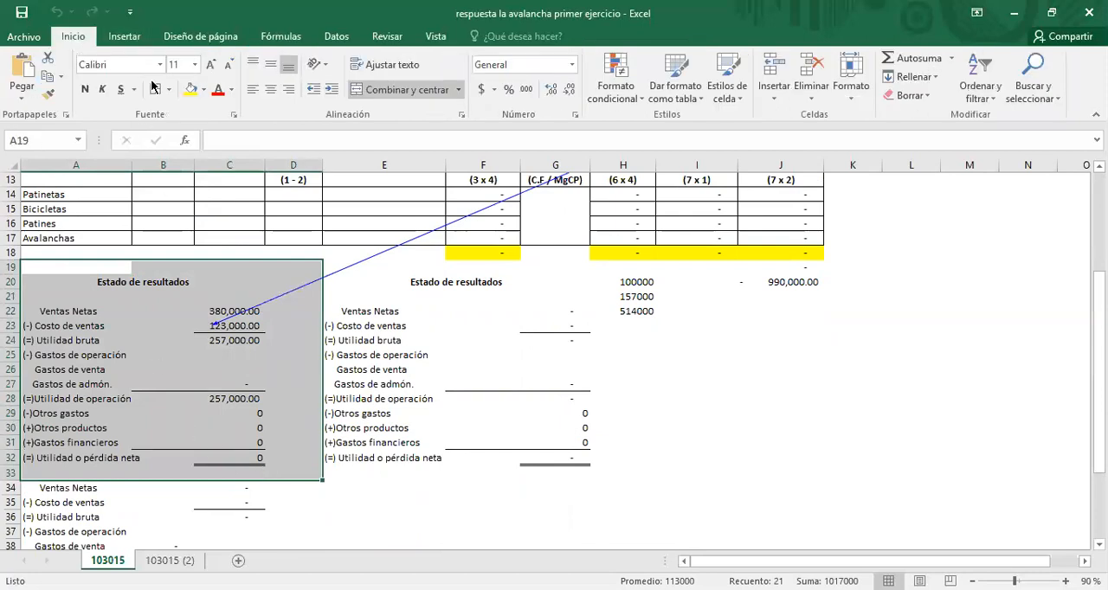
click(203, 89)
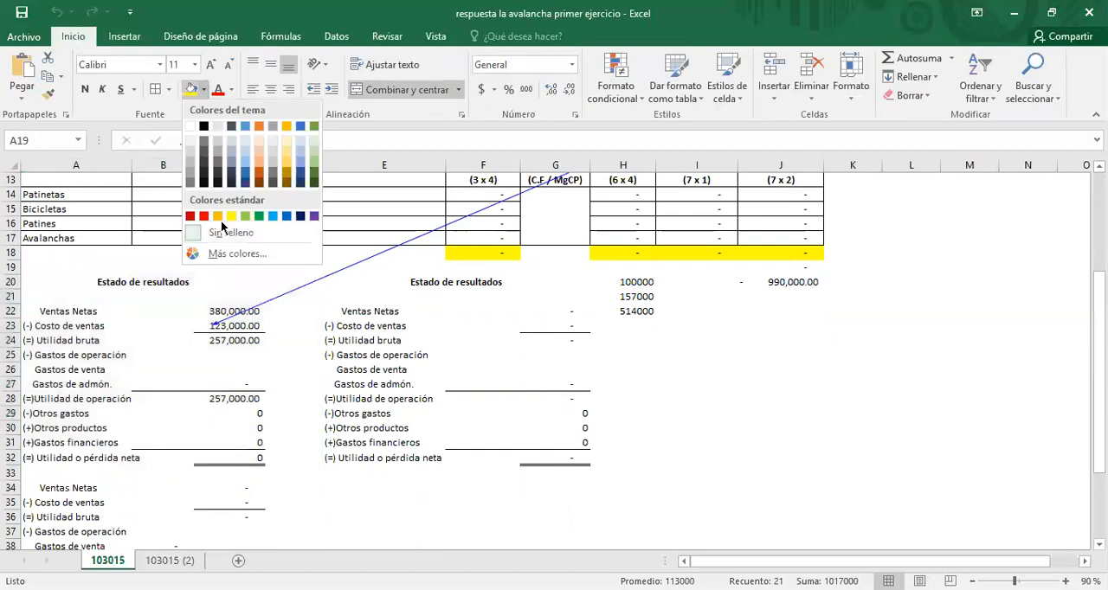
click(218, 217)
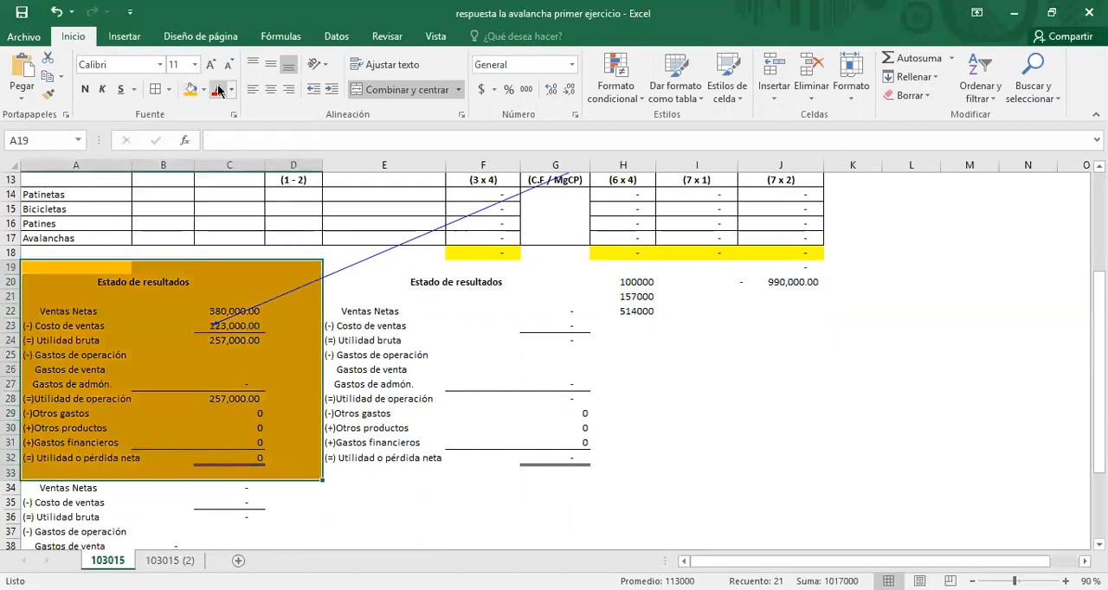
click(206, 92)
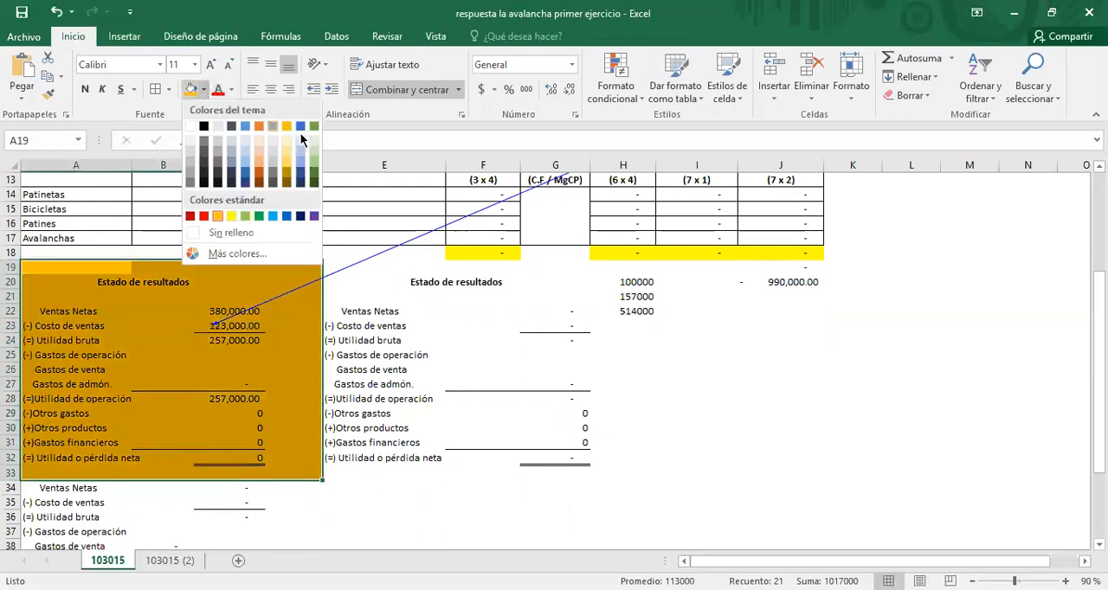
click(283, 154)
Step: Examine the operating profit, administrative expense and selling expense cells in the first Estado de resultados
click(224, 400)
click(227, 384)
click(155, 368)
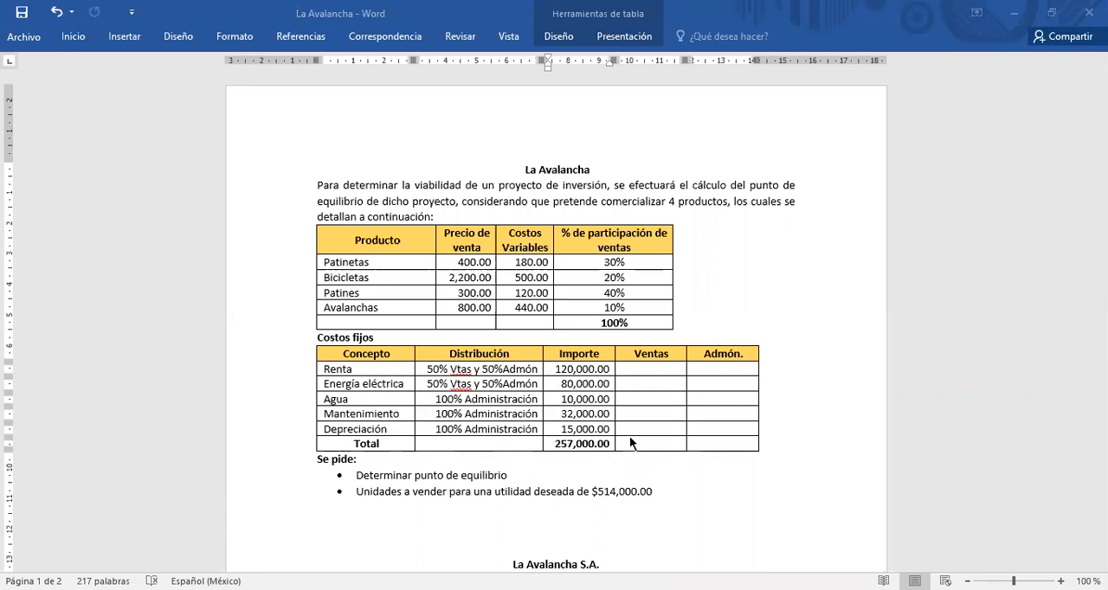
click(635, 370)
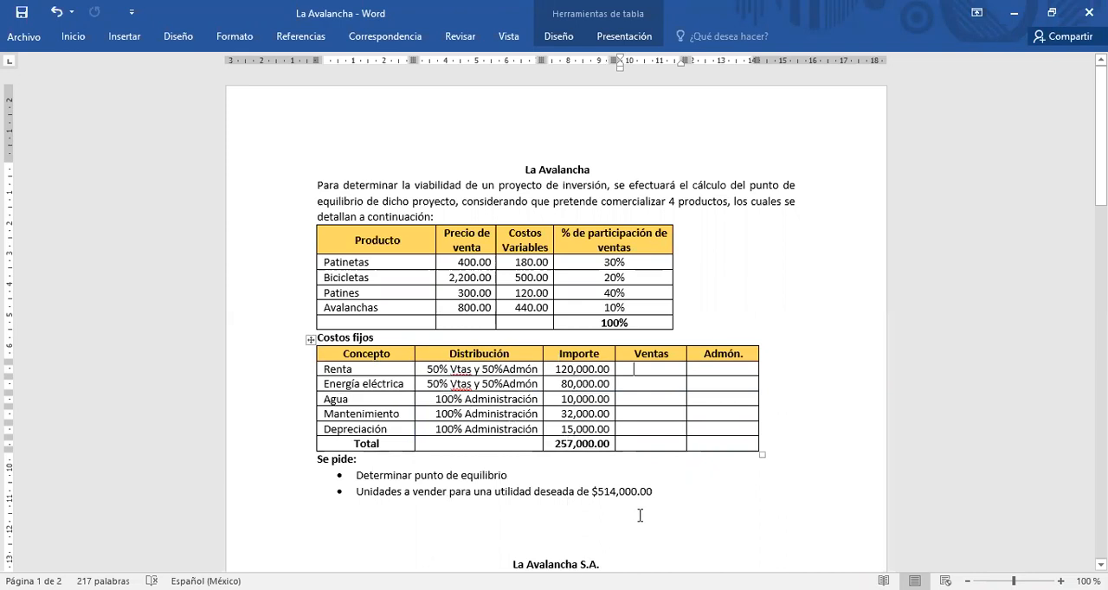
click(630, 384)
click(635, 367)
click(722, 368)
click(634, 368)
text(6)
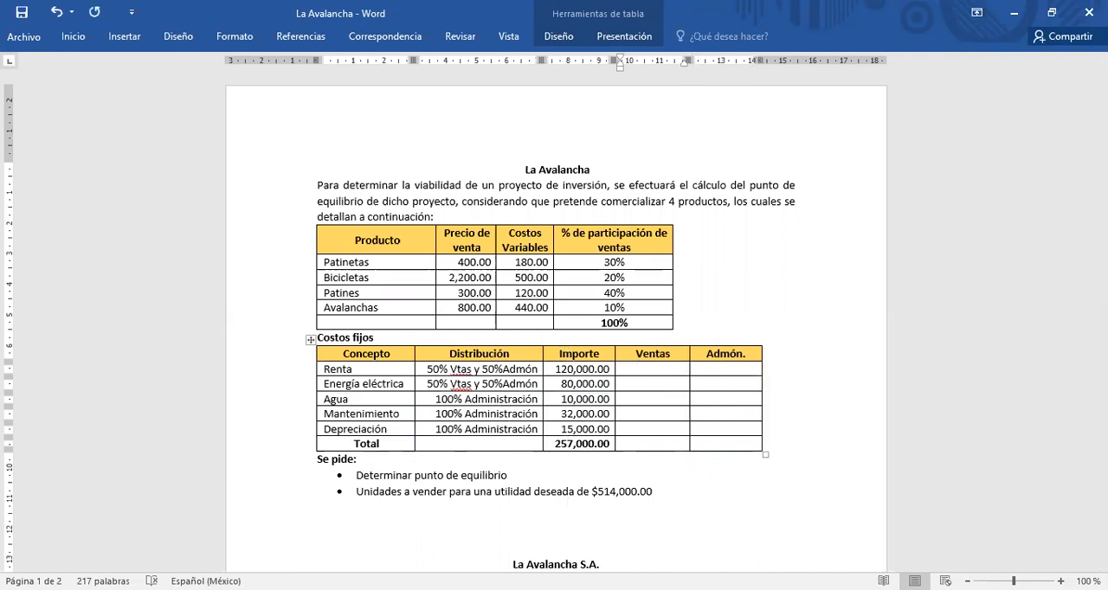
key(Num_Lock)
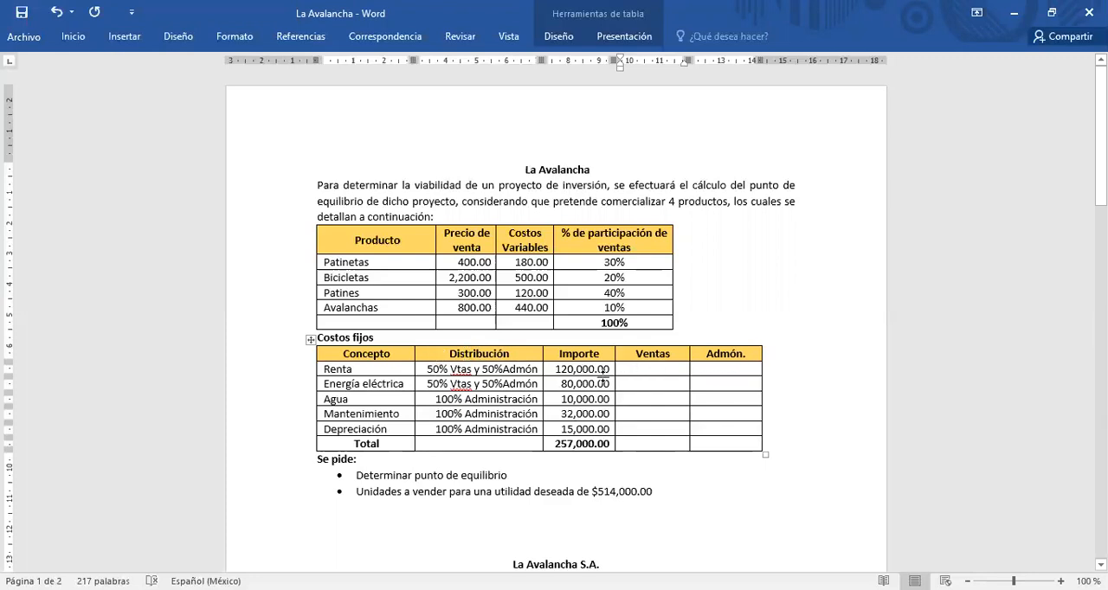
click(730, 374)
click(643, 370)
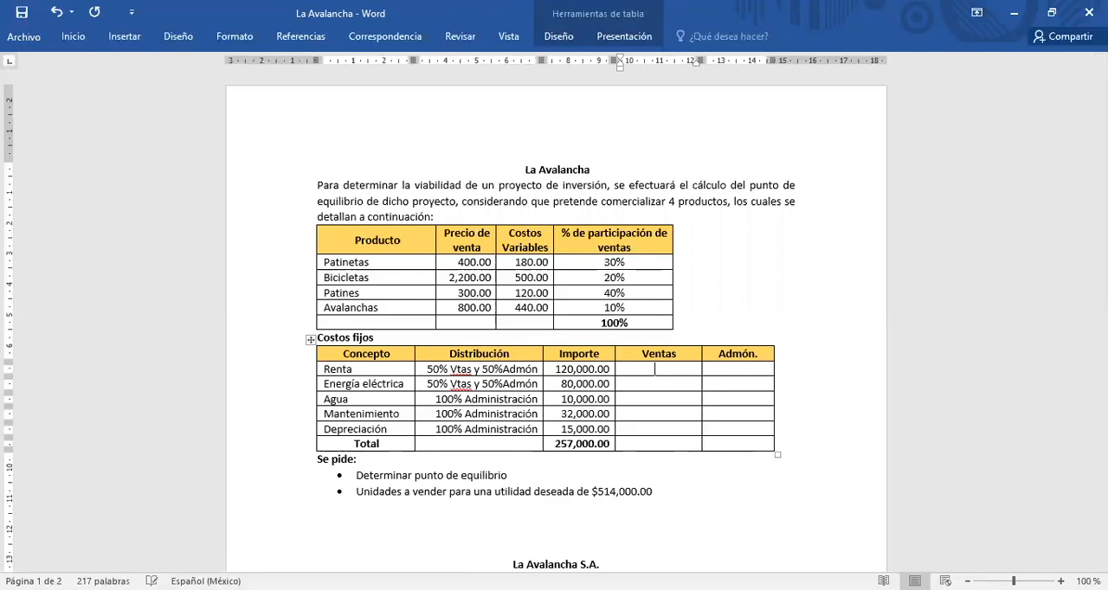
key(BackSpace)
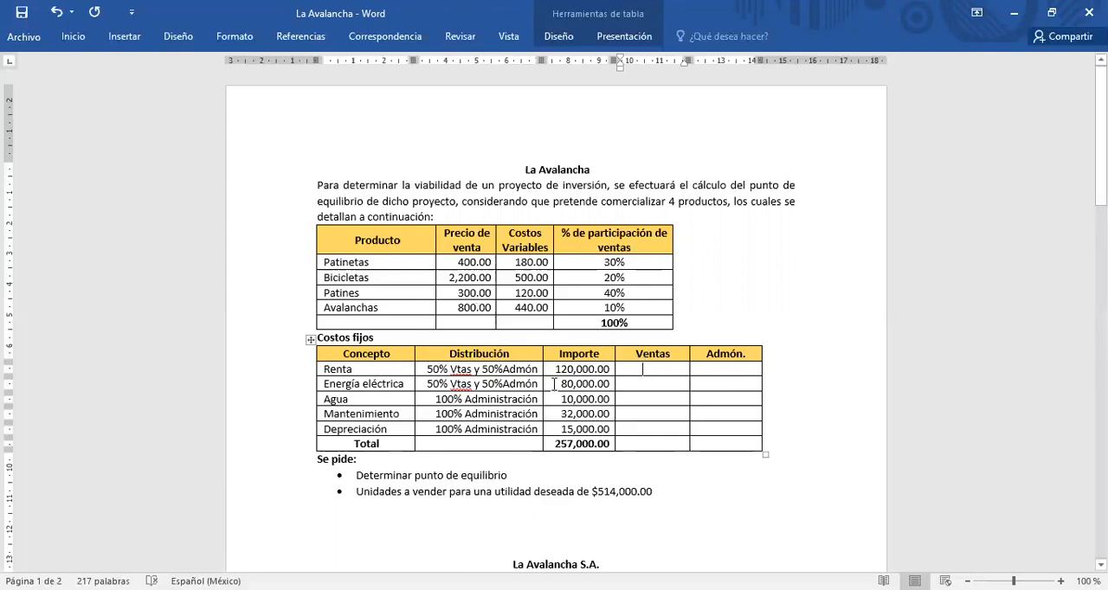
Step: Set the font color of the Ventas and Admón. cells in the Costos fijos table, from Renta through Total, to Automático
drag(615, 369, 722, 445)
click(73, 36)
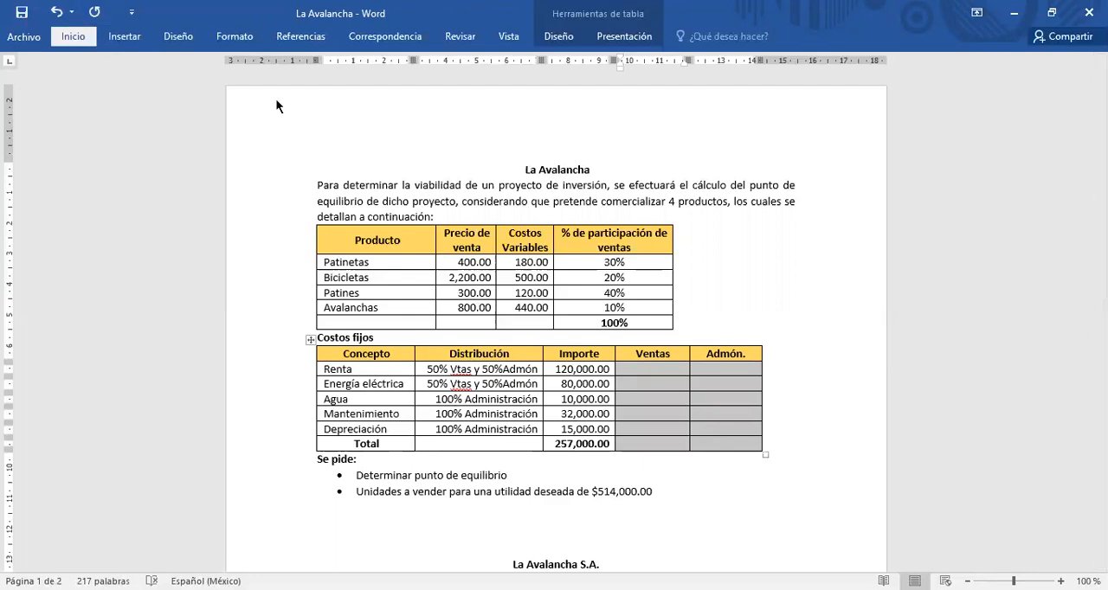
click(145, 90)
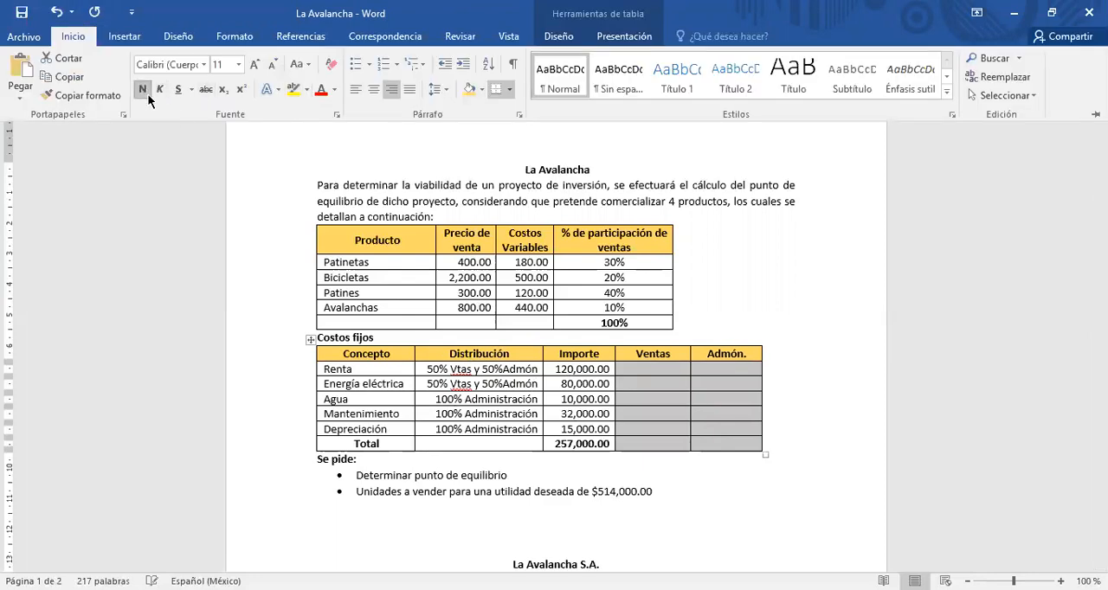
click(336, 93)
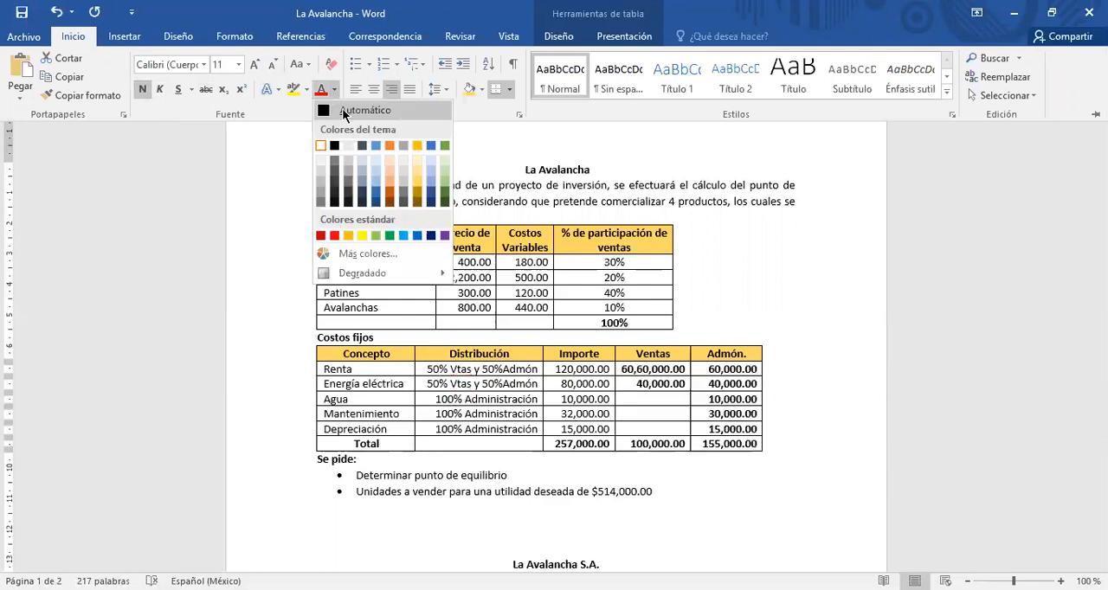
click(342, 108)
click(631, 374)
click(660, 370)
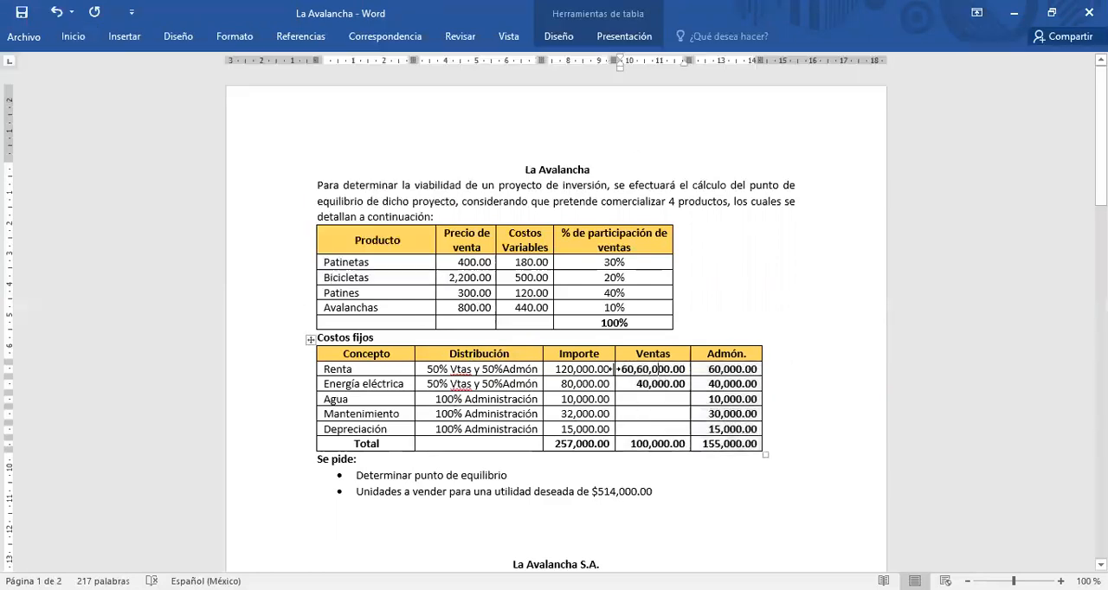
drag(627, 370, 713, 457)
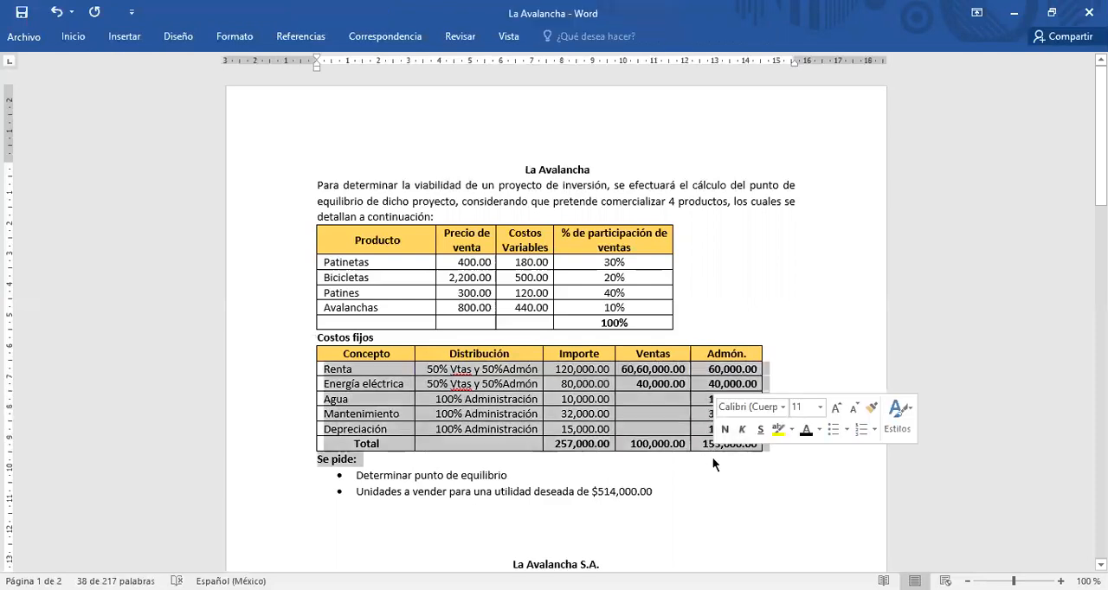
key(Delete)
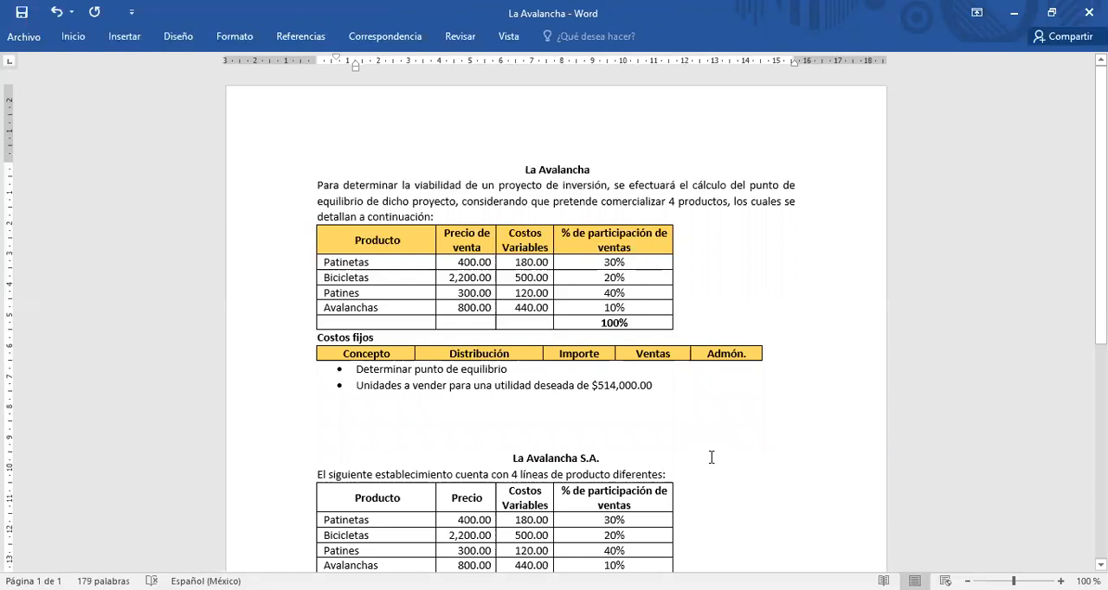
key(ctrl+z)
Step: Clear all amounts from the Ventas and Admón. columns of the Costos fijos table, keeping the headers
click(623, 369)
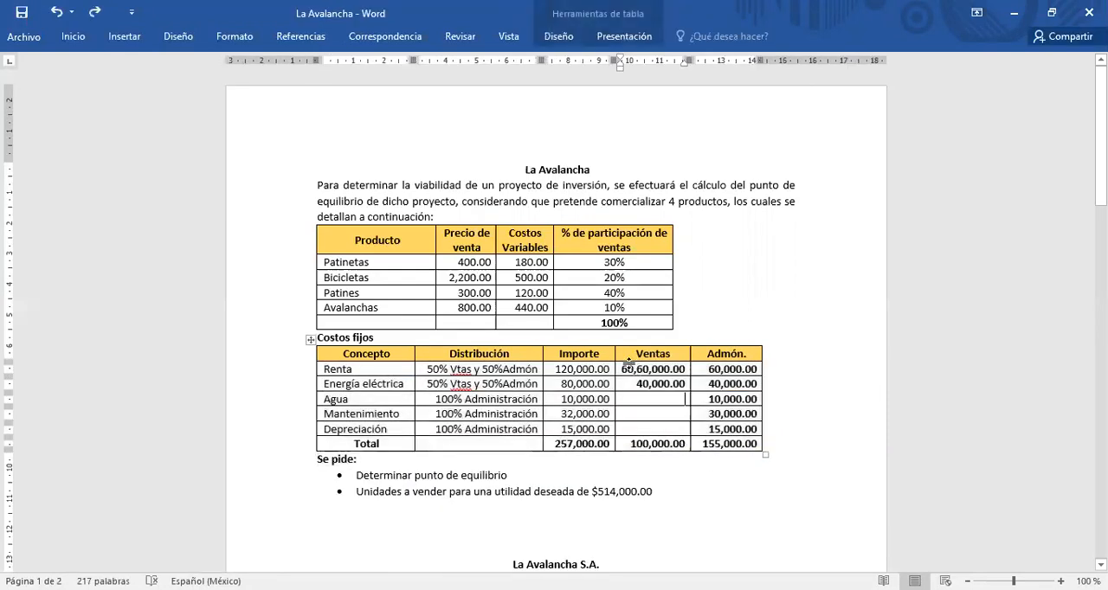
drag(624, 367, 714, 448)
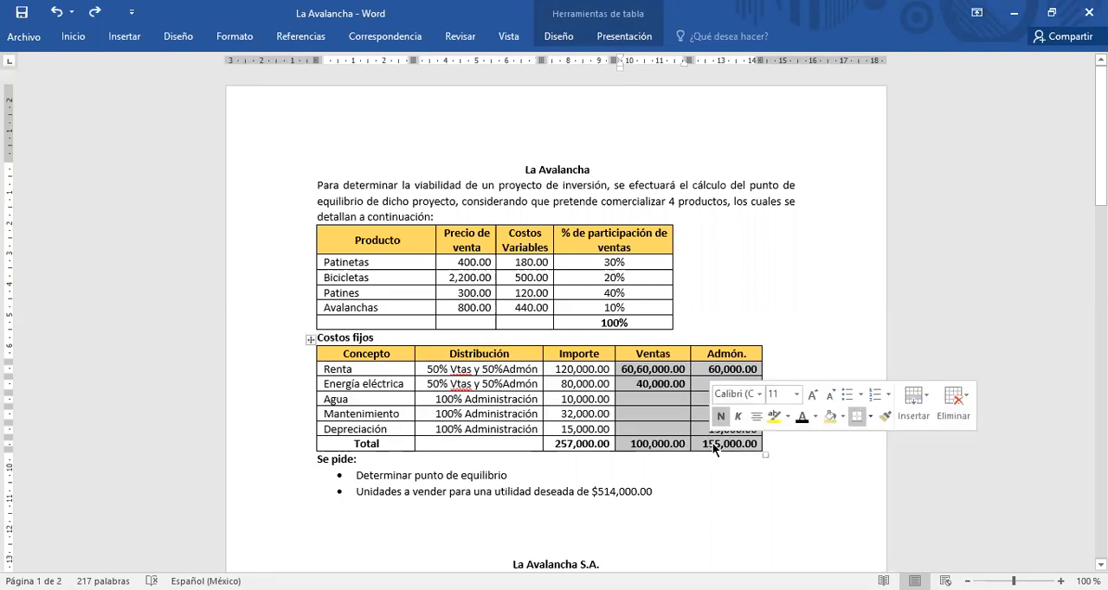
key(Delete)
Step: Enter 60,000 for Renta in both the Ventas and Admón. columns
text(60)
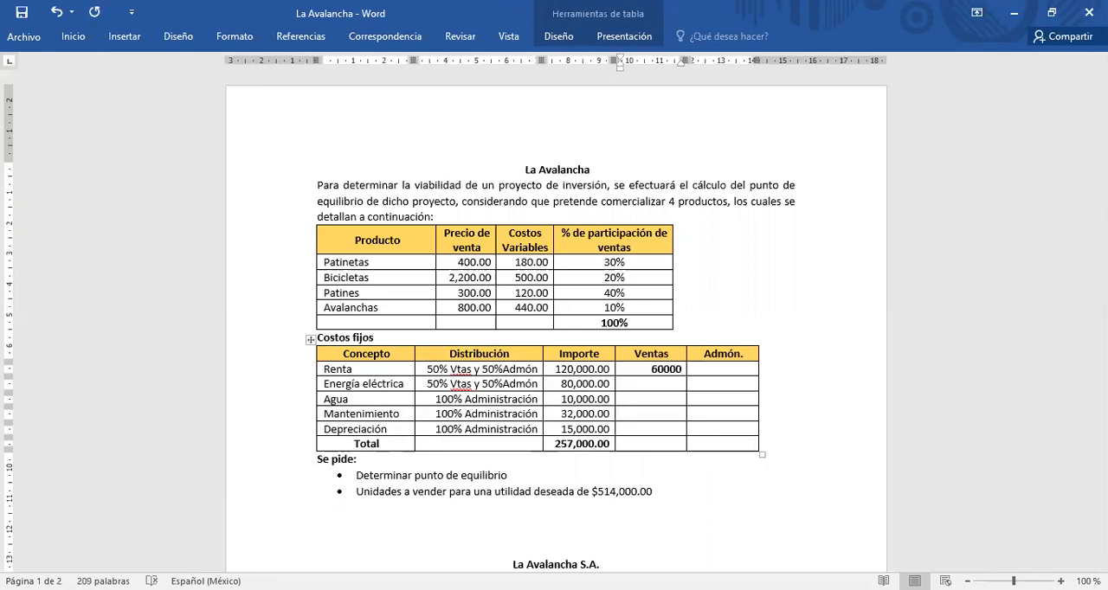
text(000)
key(Tab)
text(600)
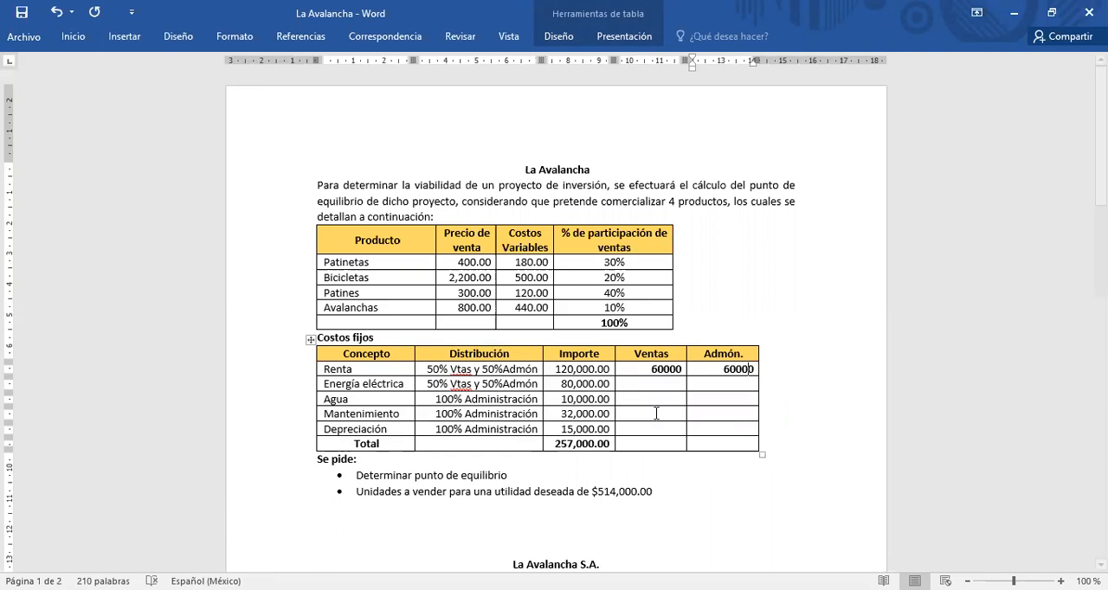
click(666, 369)
text(,)
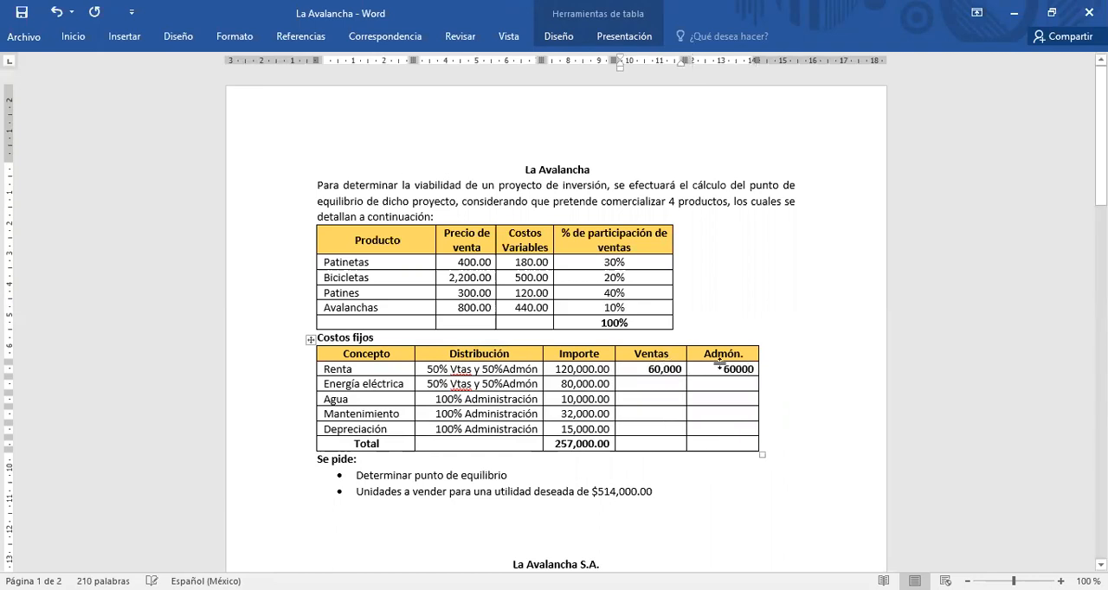
click(732, 369)
text(,)
Step: Enter 40,000 for Energía eléctrica in both the Ventas and Admón. columns
click(652, 388)
text(40,000)
key(Tab)
text(40,000)
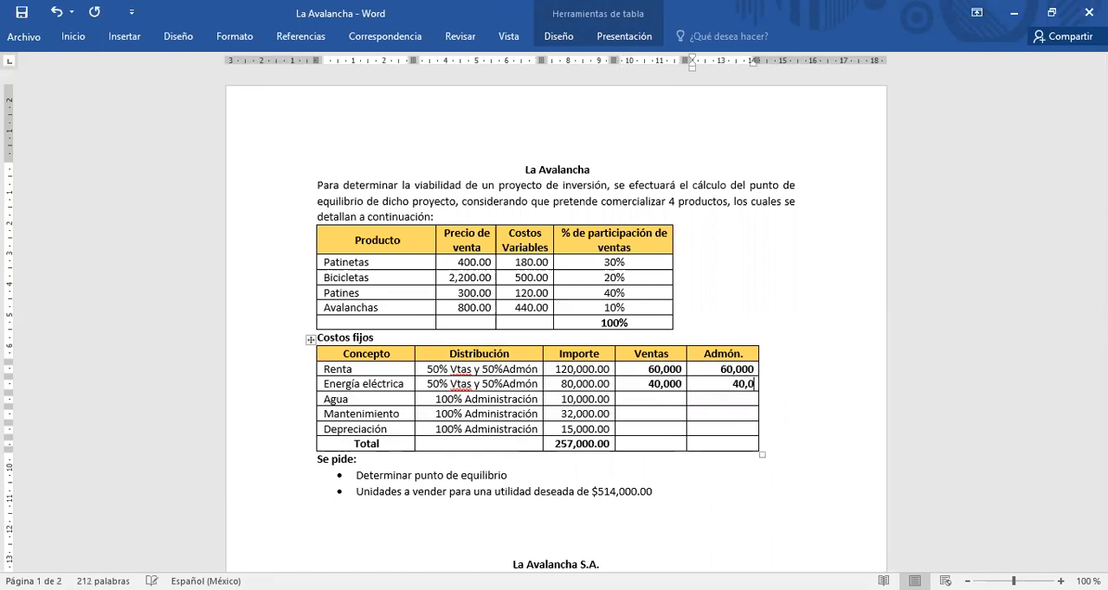
Step: Enter 10,000 for Agua in the Admón. column, leaving its Ventas cell empty
click(650, 401)
key(Tab)
text(10,000)
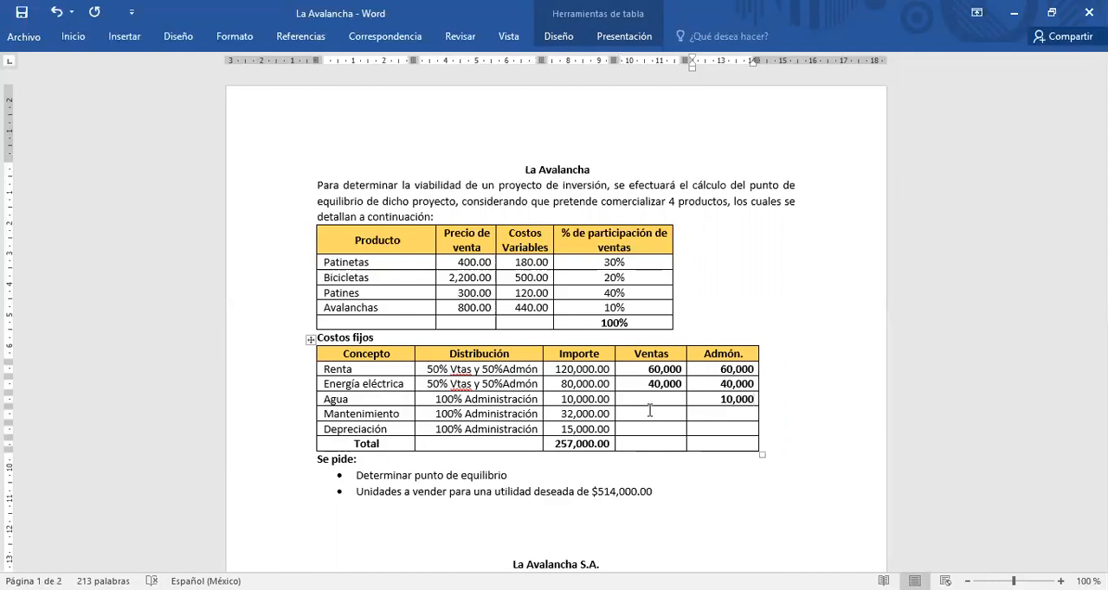
Step: Enter 32,000 for Mantenimiento and 15,000 for Depreciación in the Admón. column
text(32,000)
click(712, 428)
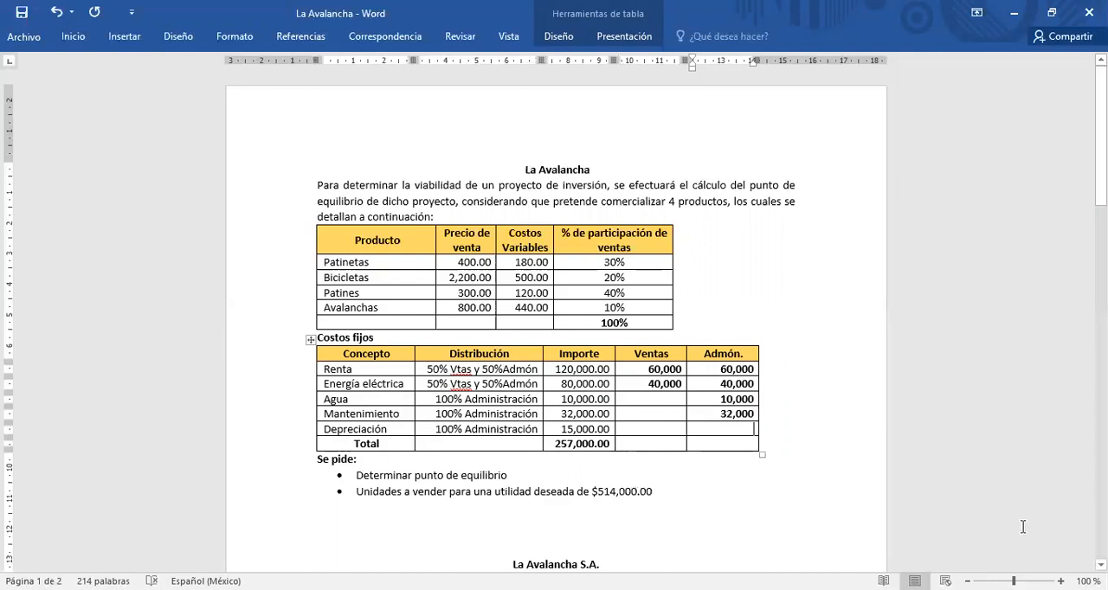
text(15,)
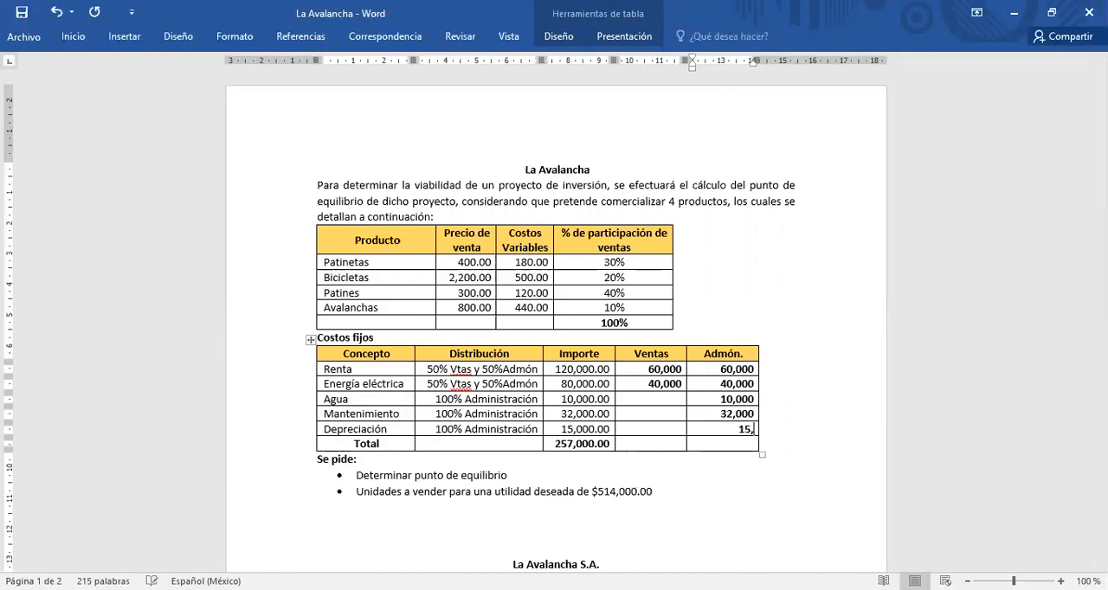
text(000)
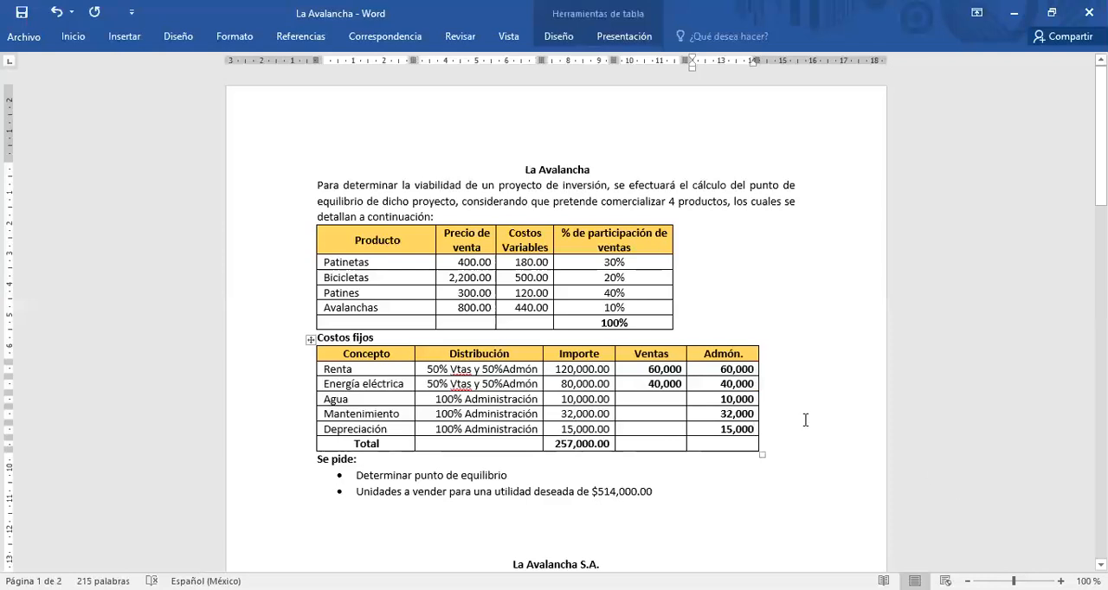
Step: Enter 100,000 as the Ventas total in the Total row of the Costos fijos table
click(638, 444)
text(100,)
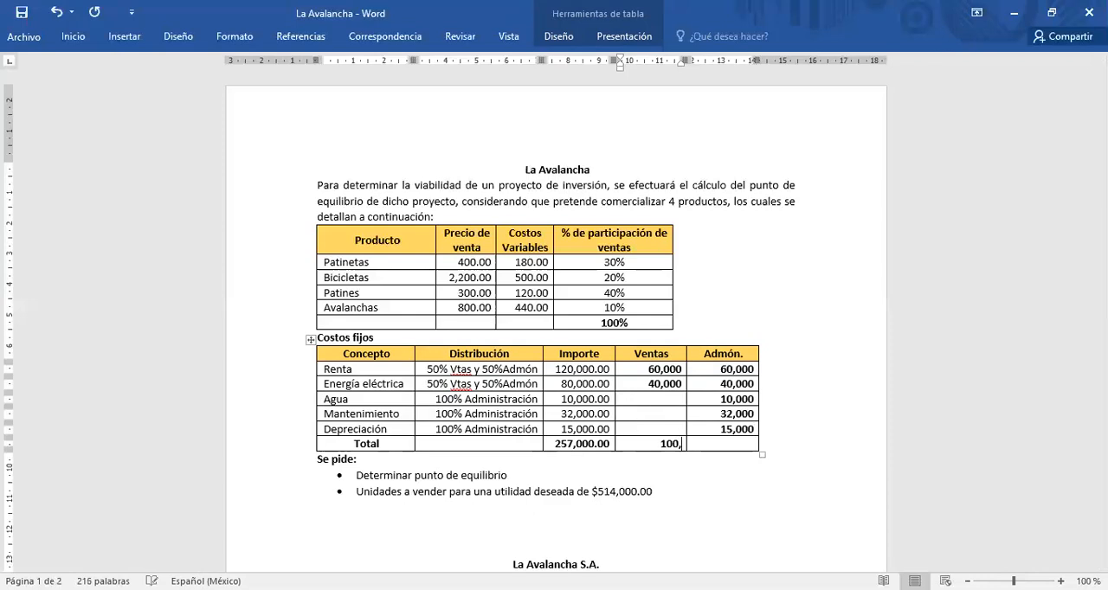
text(000)
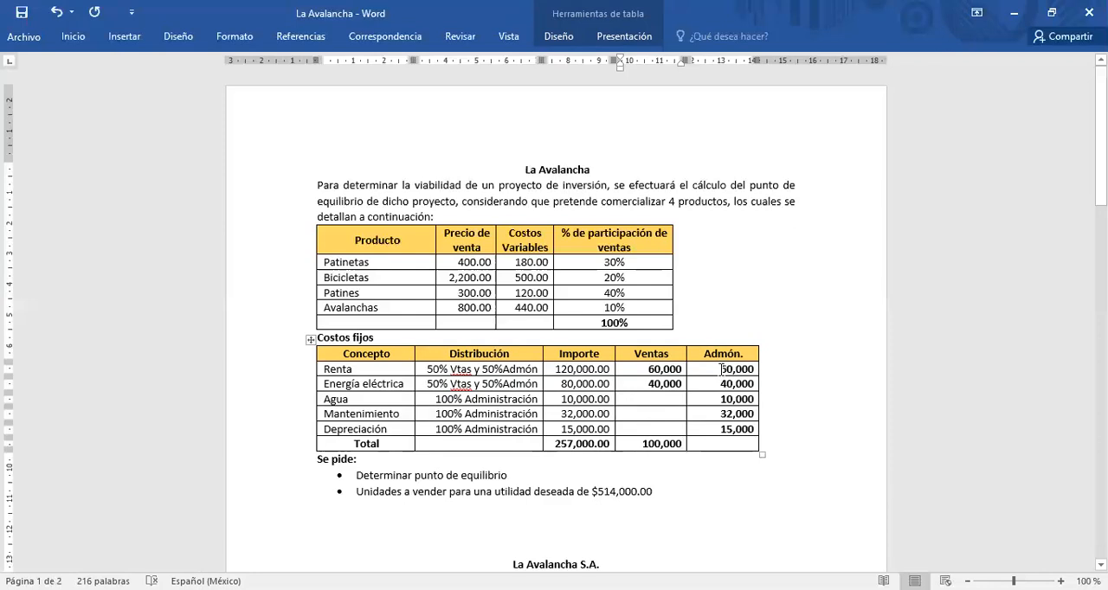
Step: Review the Admón. amounts from Renta to Depreciación and enter 157,000 as that column's total
drag(721, 369, 743, 386)
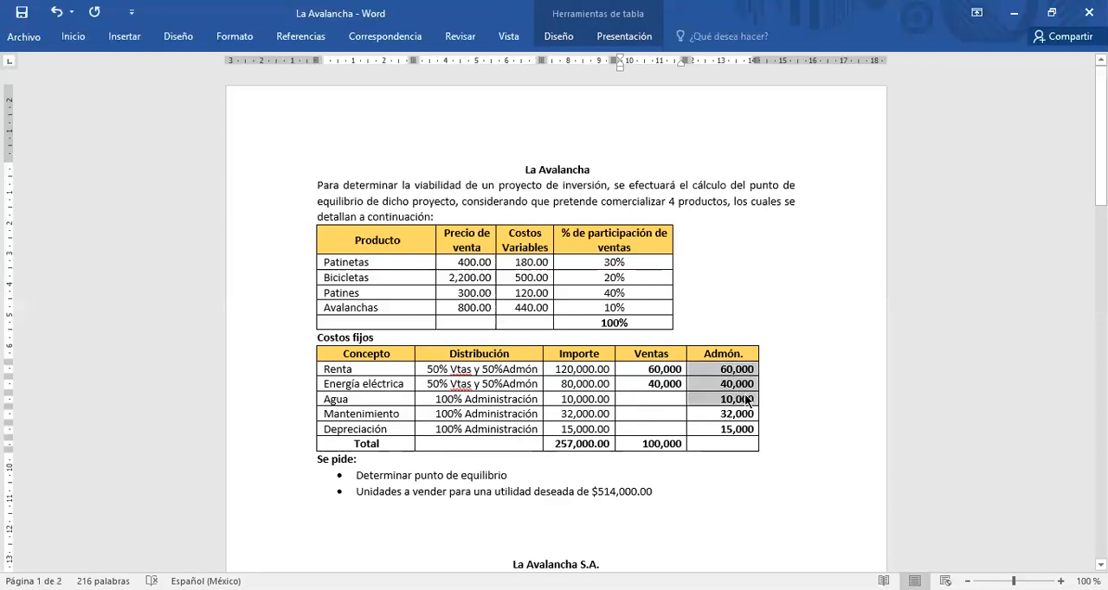
drag(746, 397, 750, 426)
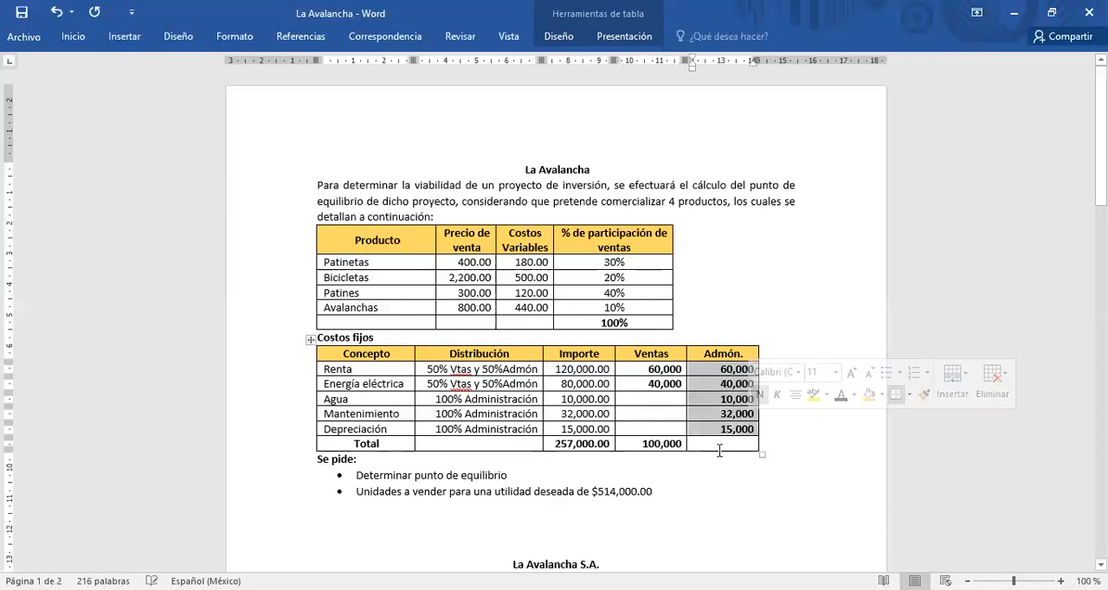
click(719, 445)
text(147)
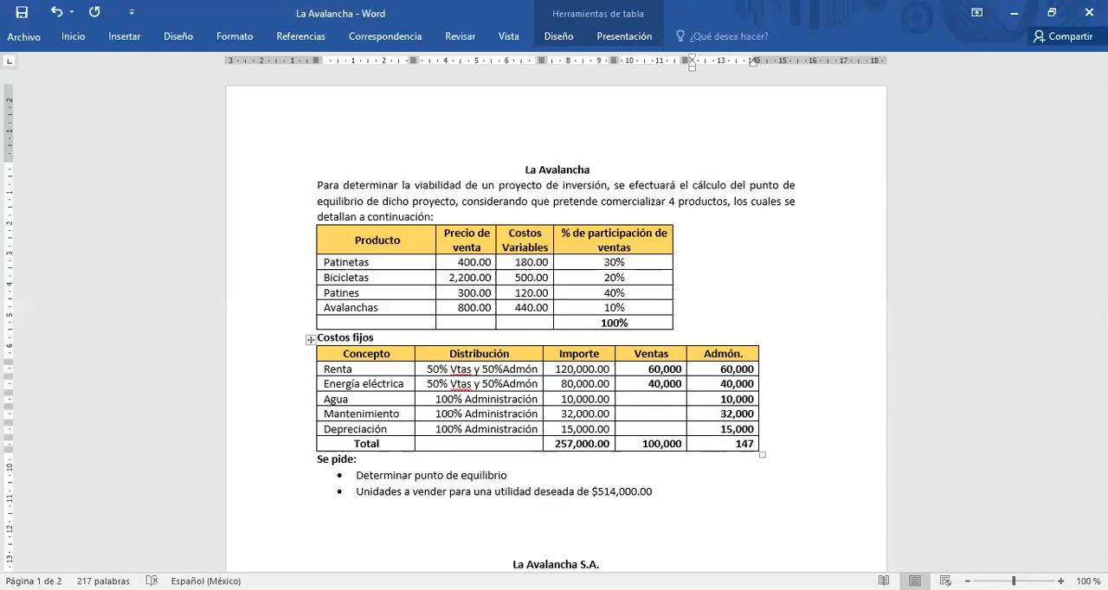
key(BackSpace)
key(BackSpace)
text(57,000)
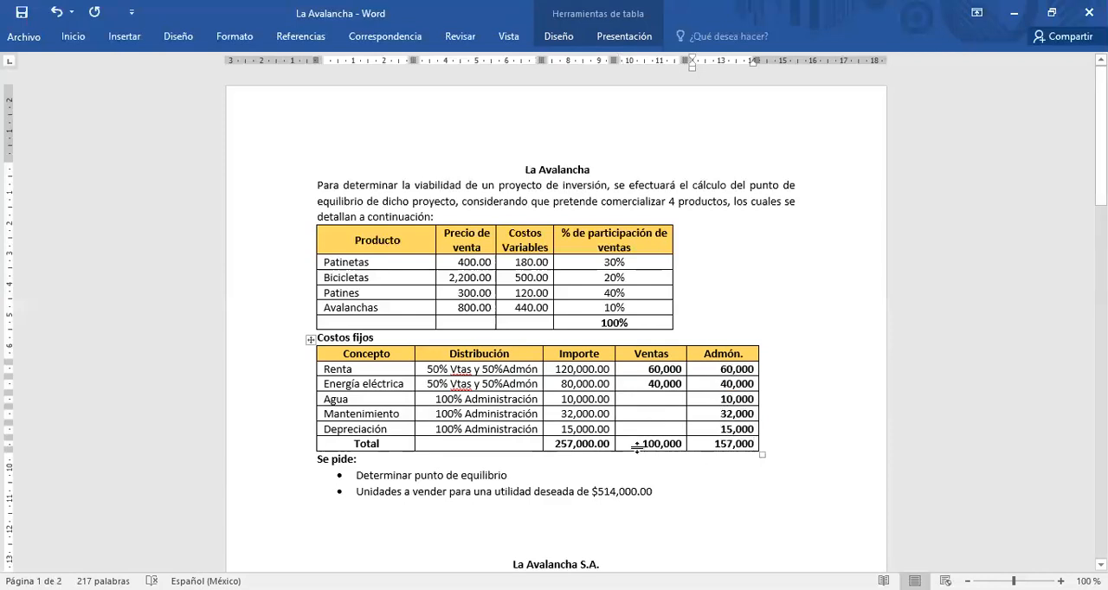
Step: Highlight the Ventas and Admón. totals in the Costos fijos table in yellow
drag(636, 446, 731, 446)
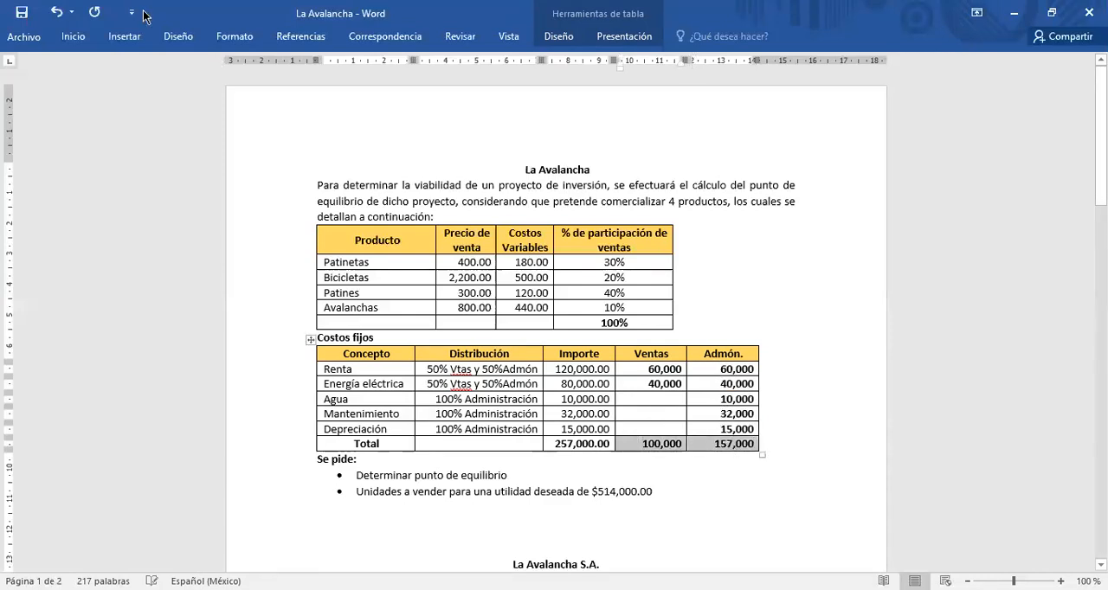
click(73, 38)
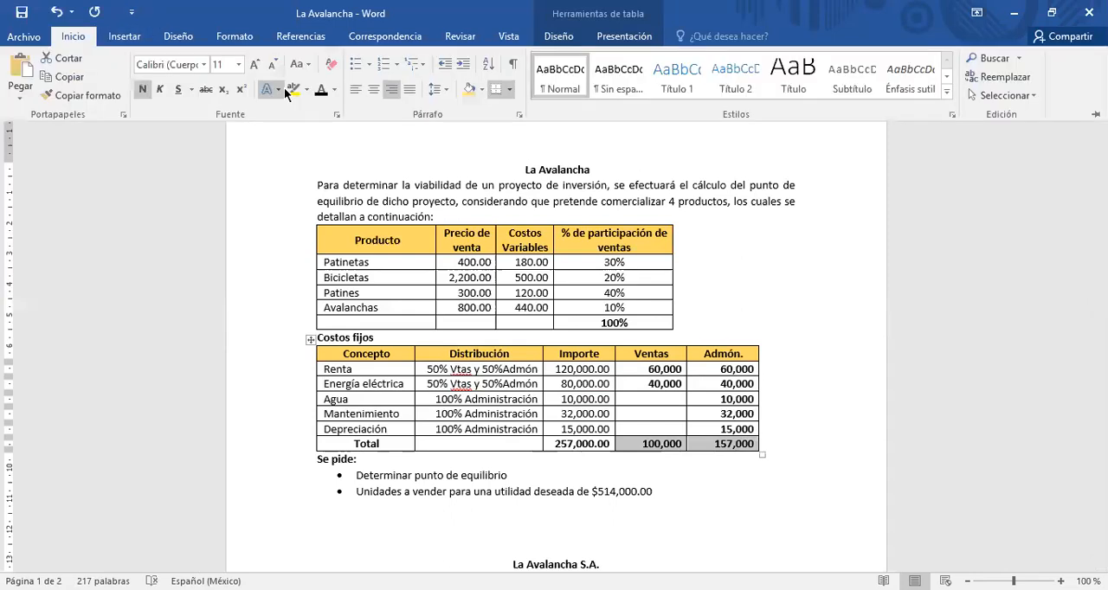
click(295, 89)
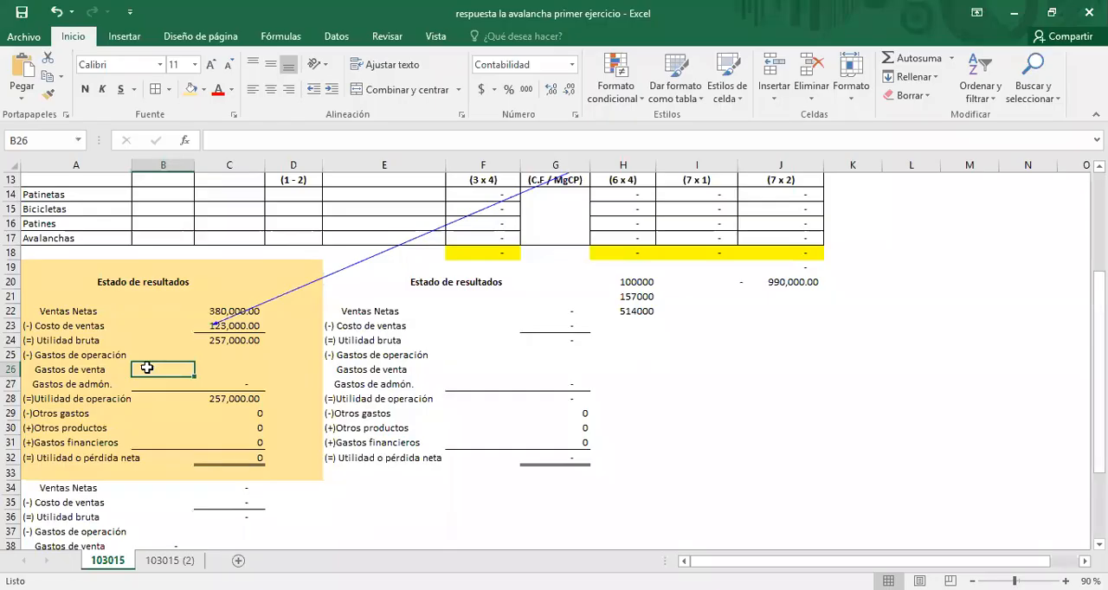
Step: In Excel's first Estado de resultados, enter Gastos de venta 100000 and Gastos de admón. 157000, and check the Utilidad de operación formula in C28
text(10000)
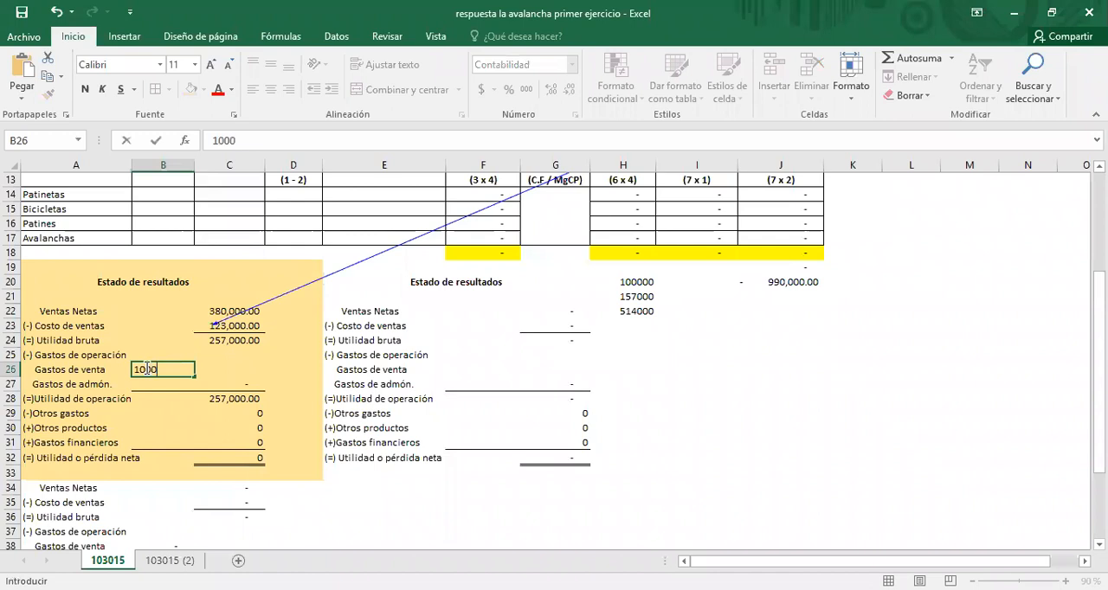
key(Return)
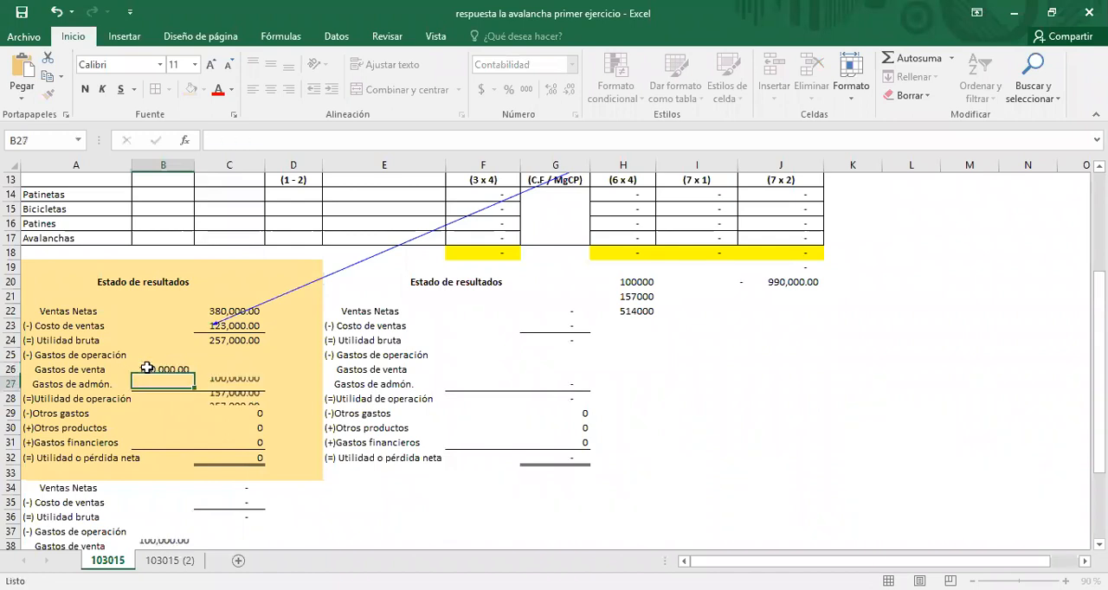
text(157000)
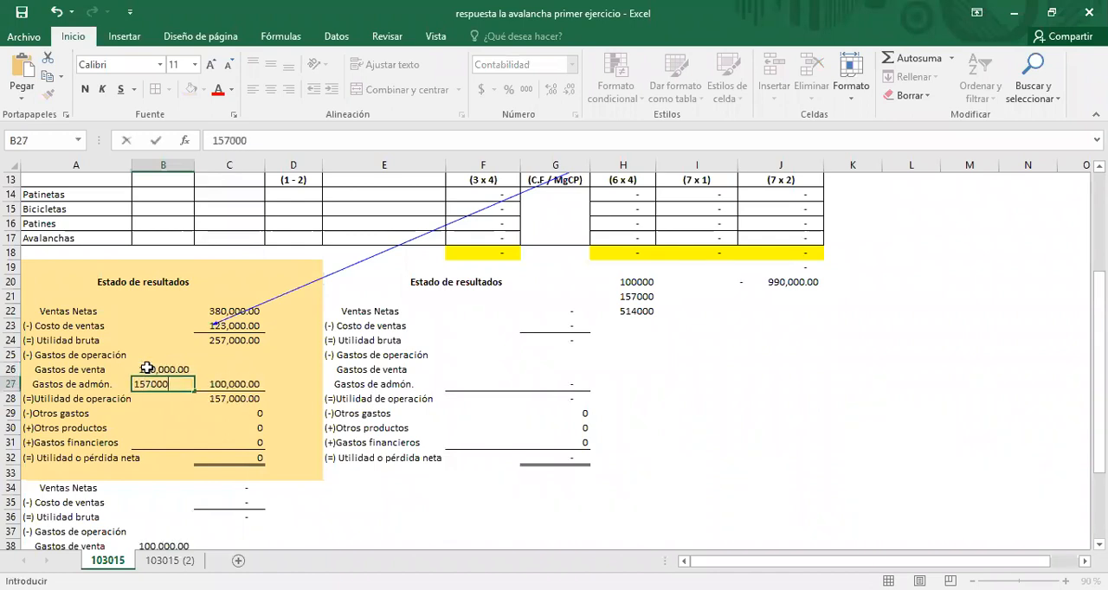
key(Return)
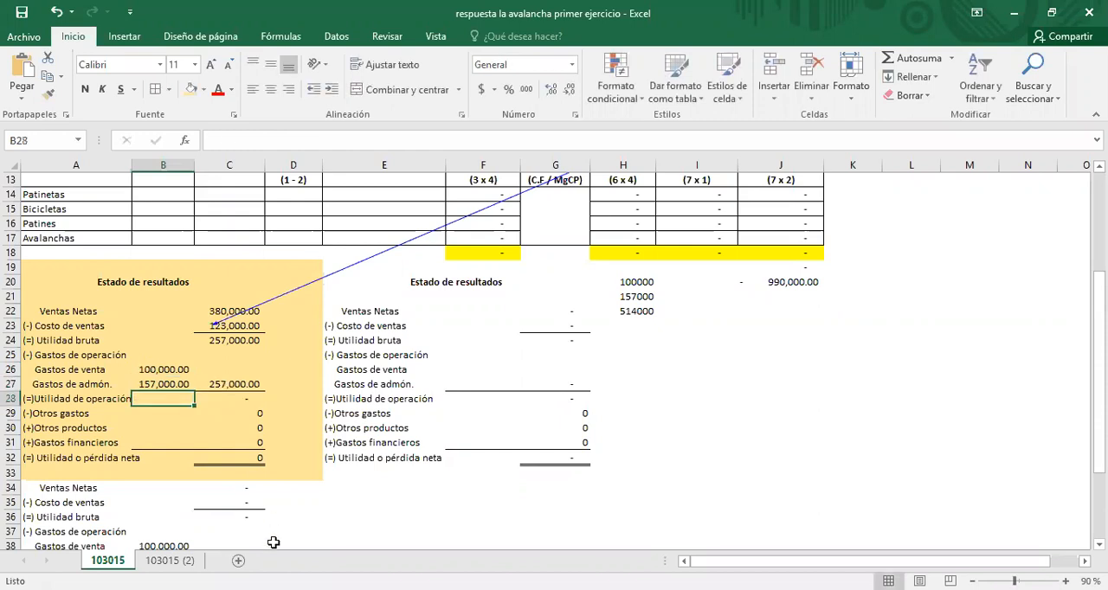
click(236, 459)
click(223, 405)
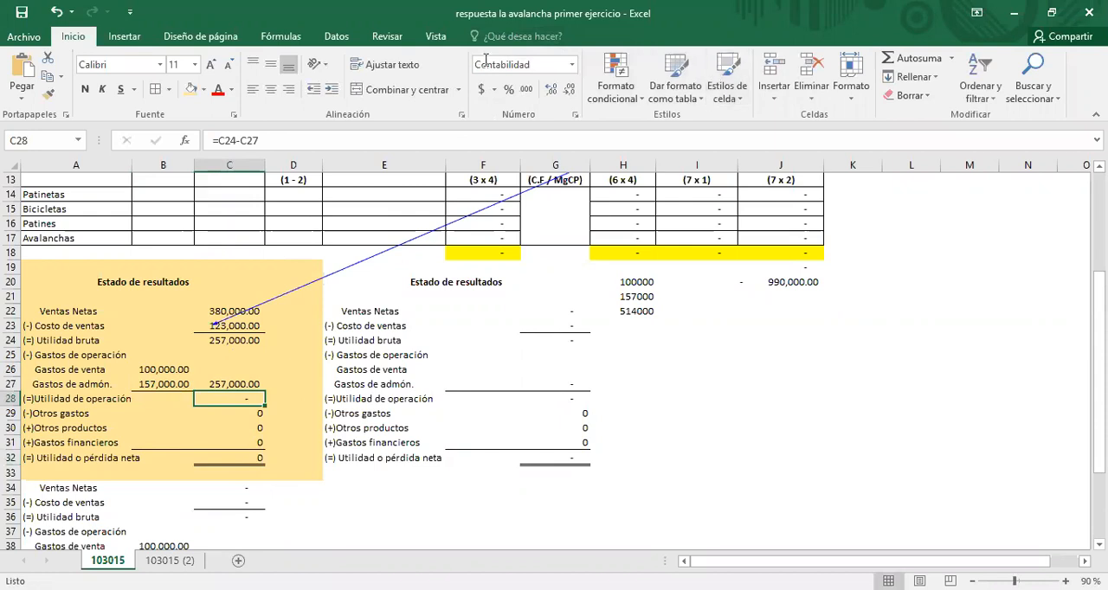
Step: Remove the existing trace arrows and check the Utilidad bruta and Gastos de operación amounts in the first Estado de resultados
click(281, 37)
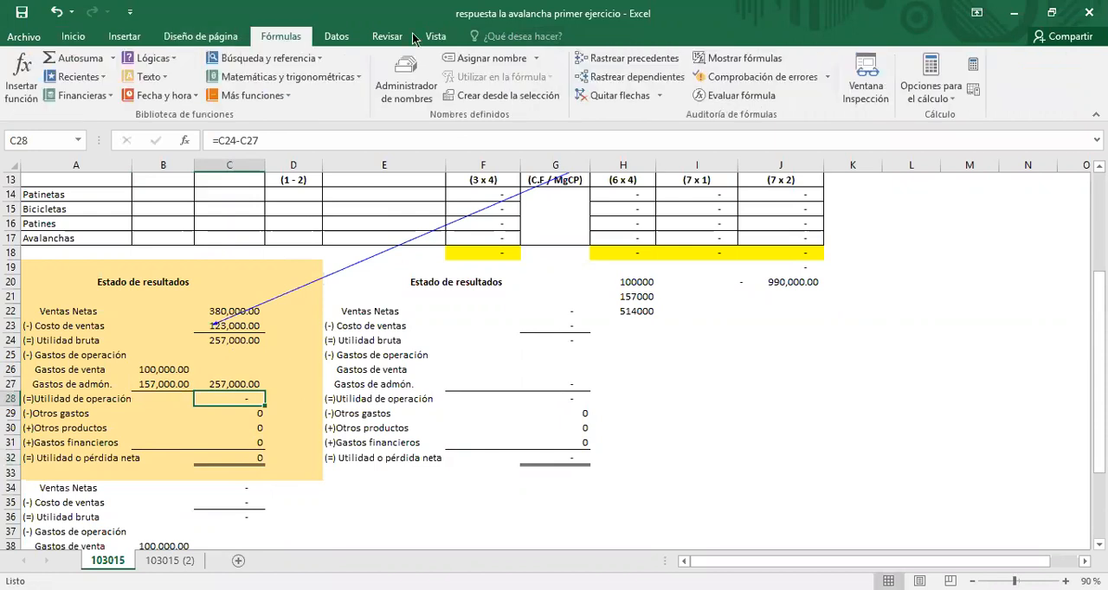
click(614, 95)
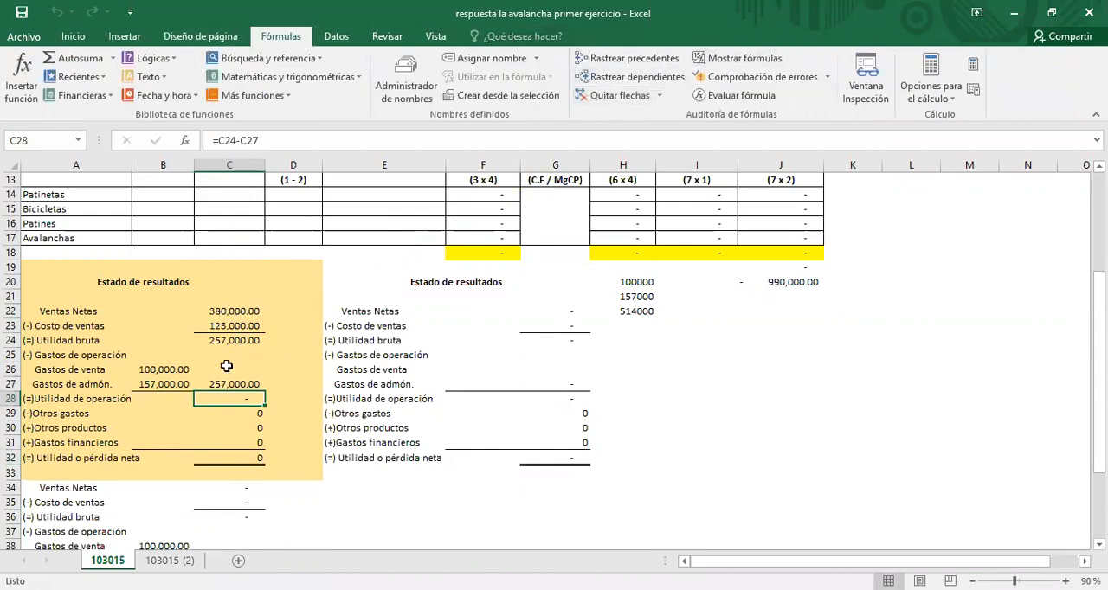
click(235, 342)
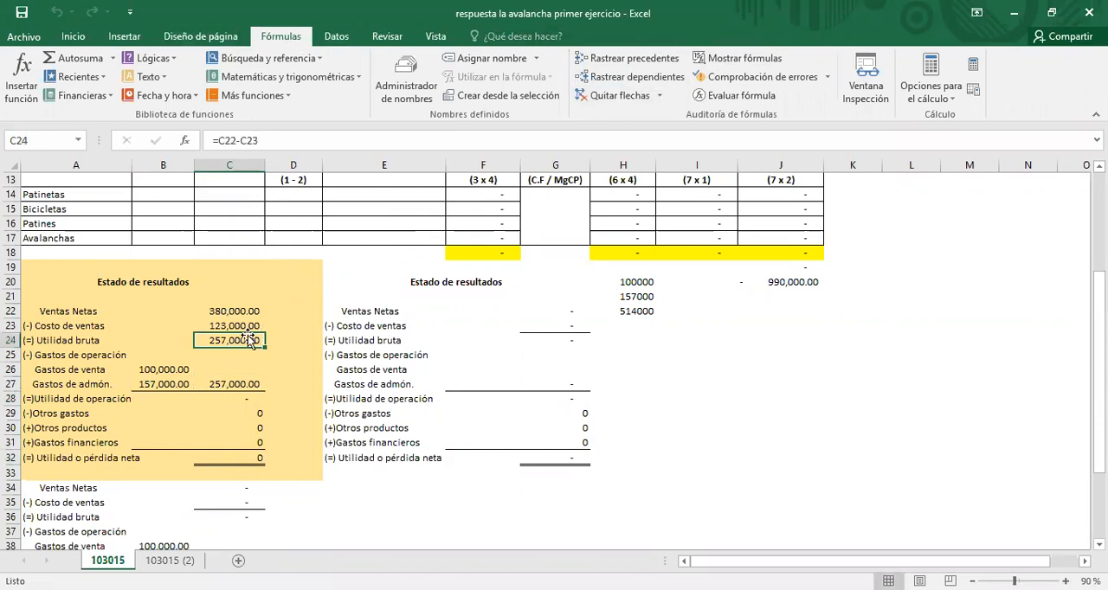
click(163, 372)
drag(163, 372, 163, 384)
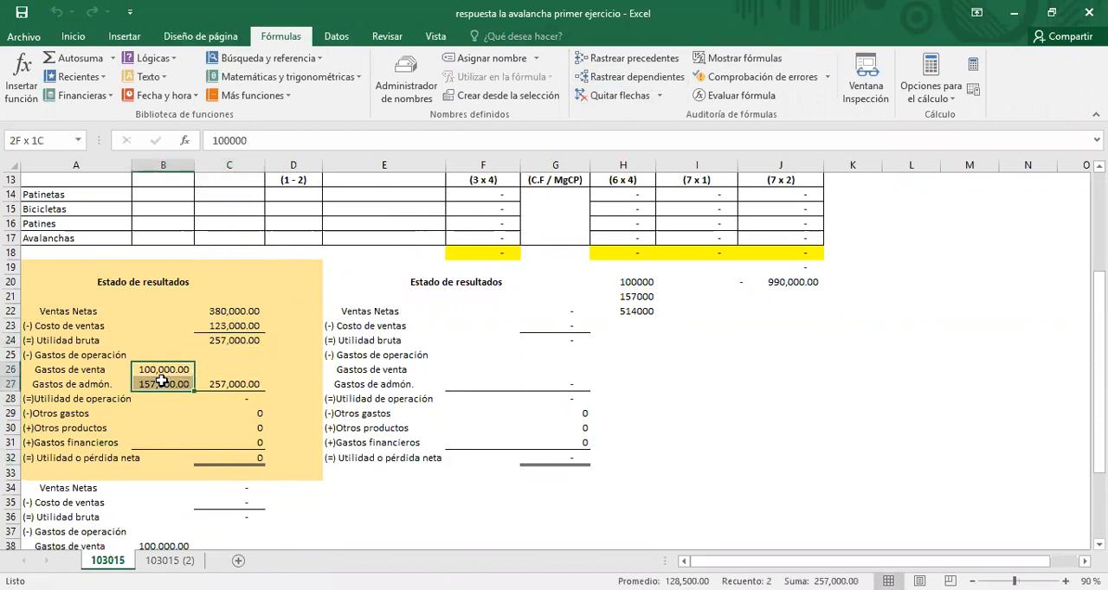
click(214, 387)
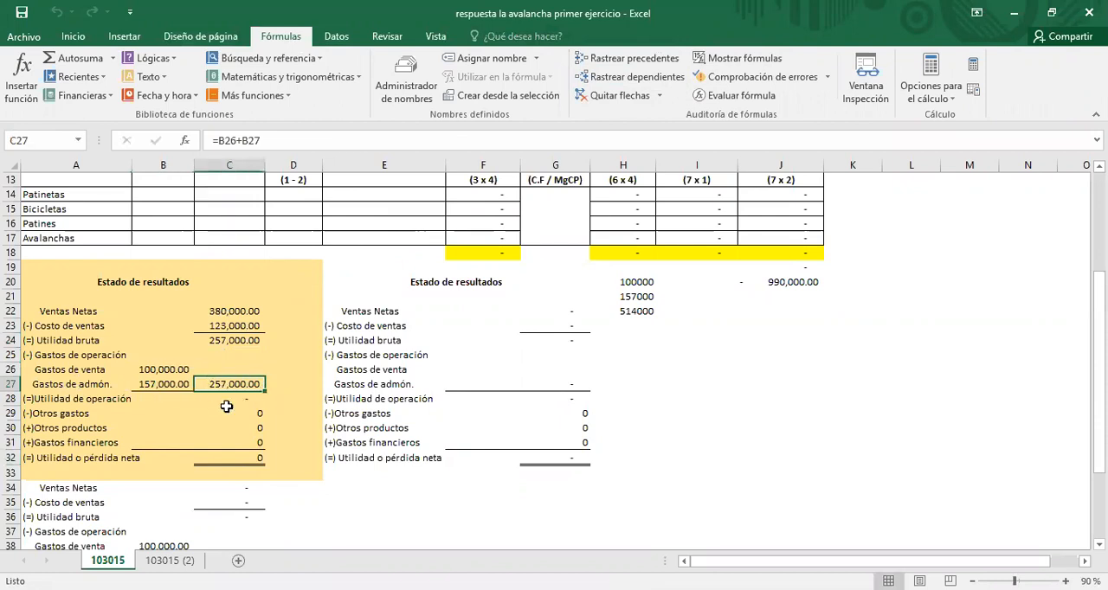
Step: Trace the precedents of Utilidad de operación in C28 and clear the arrows again
click(232, 400)
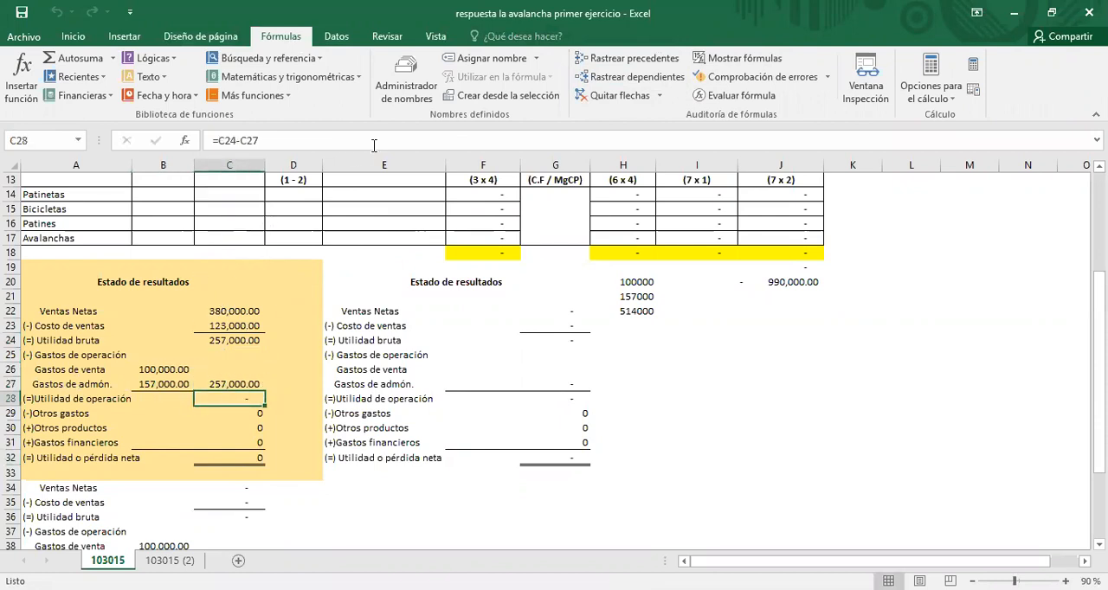
click(611, 63)
click(245, 457)
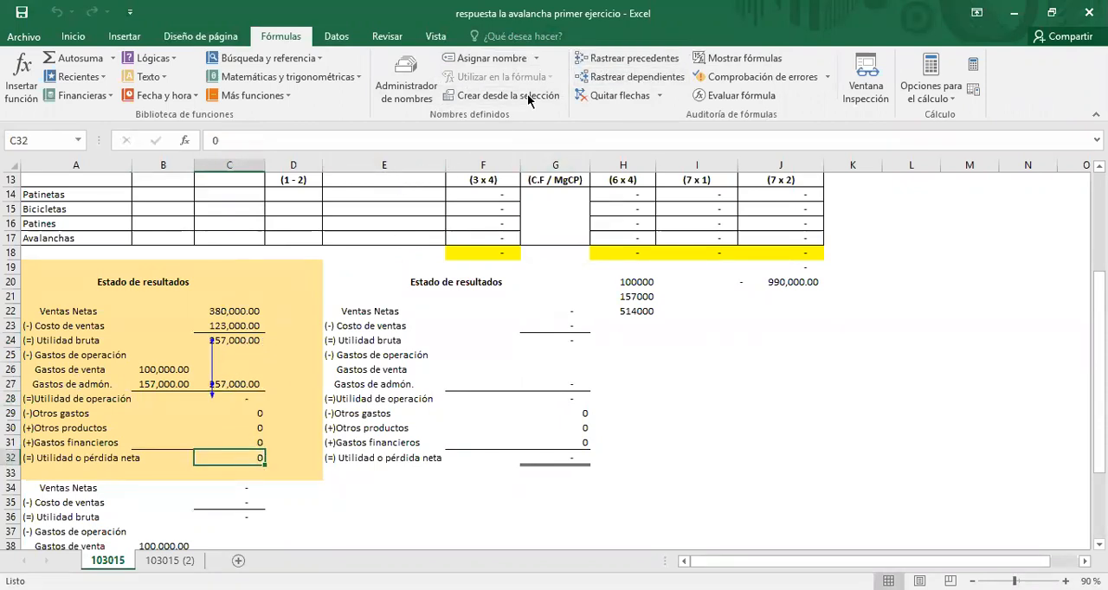
click(637, 97)
click(265, 404)
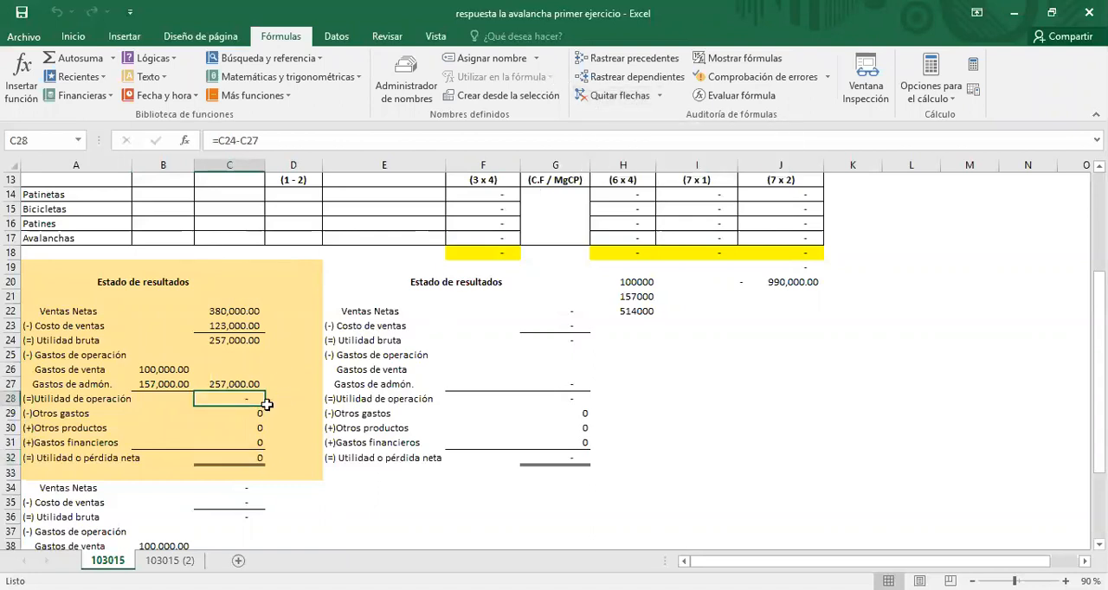
Step: Review the Otros gastos, Otros productos, Gastos financieros and Utilidad o pérdida neta cells of the first Estado de resultados
drag(257, 413, 252, 440)
click(229, 415)
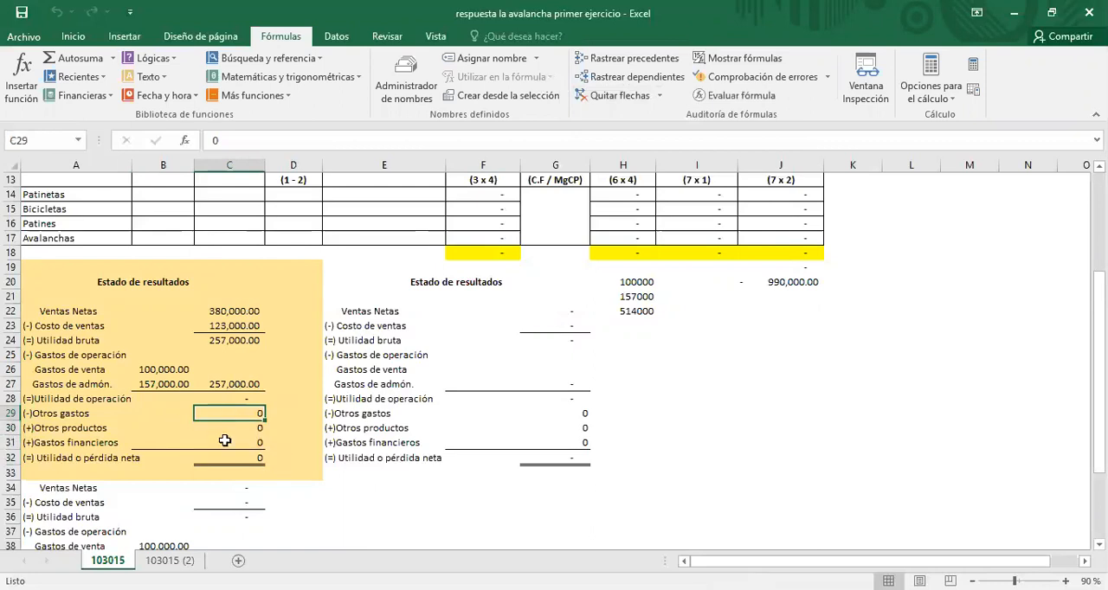
click(225, 439)
click(232, 423)
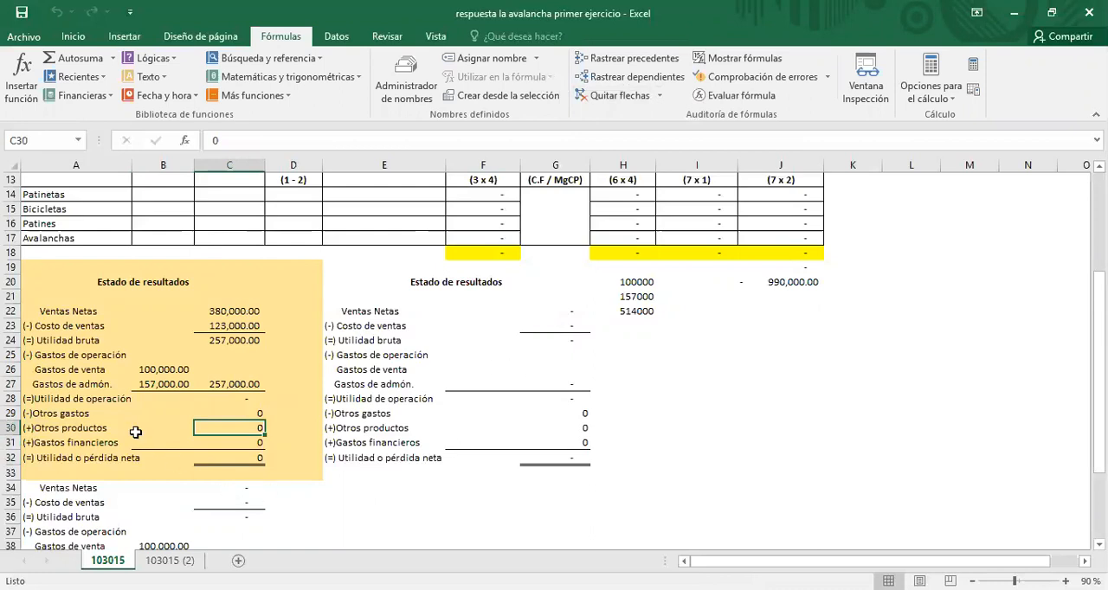
click(221, 453)
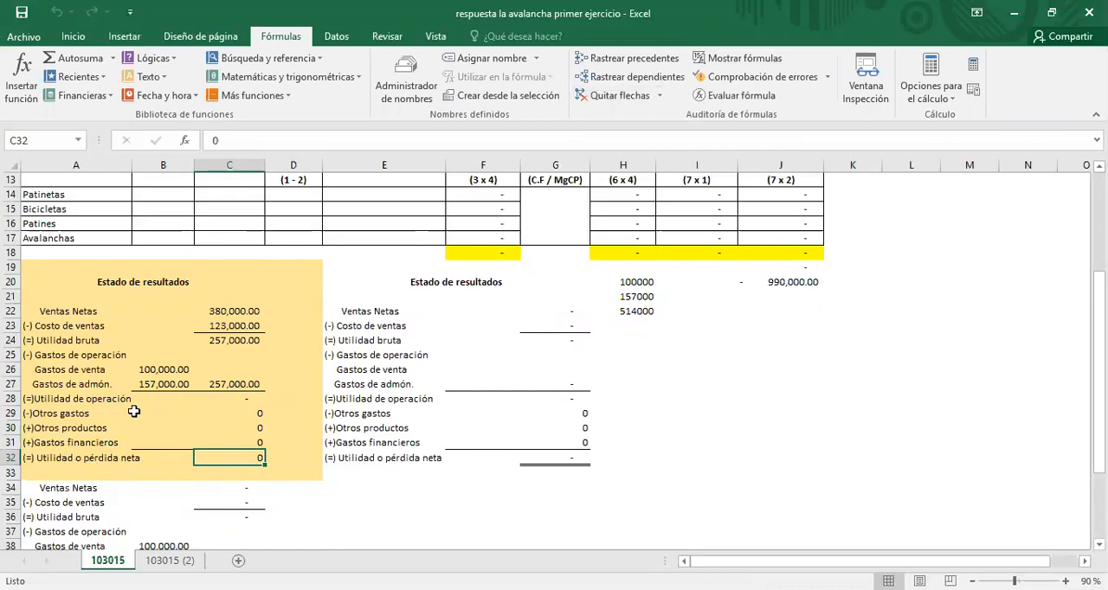
Step: Examine the Punto de equilibrio por producto total in the first table and the input and formula cells of the PUNTO DE EQUILIBRIO + UTILIDAD DESEADA table
scroll(523, 413, up, 1)
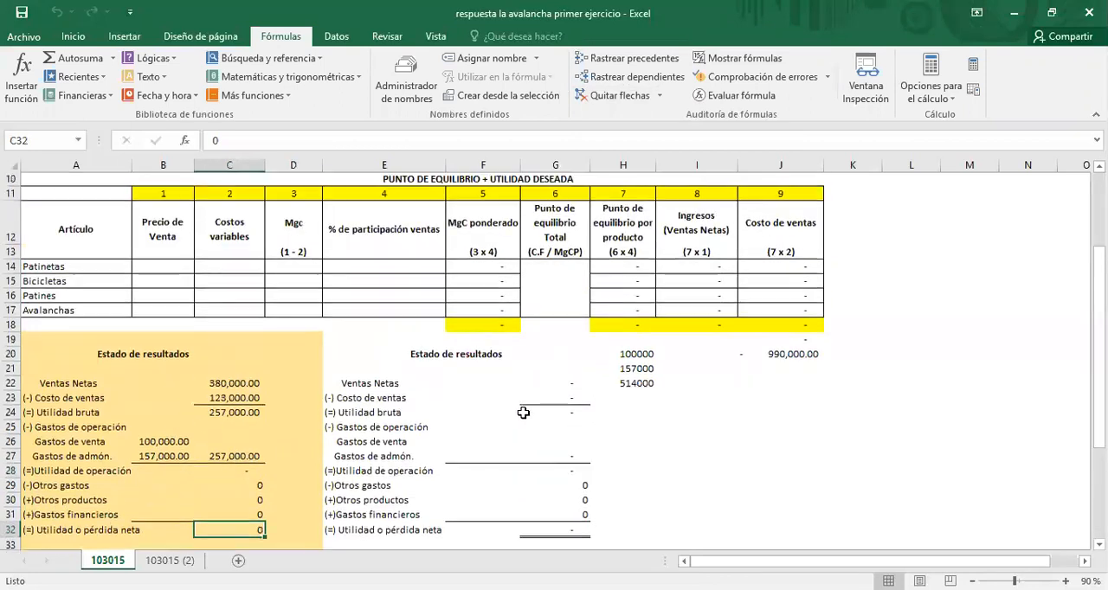
scroll(933, 402, up, 3)
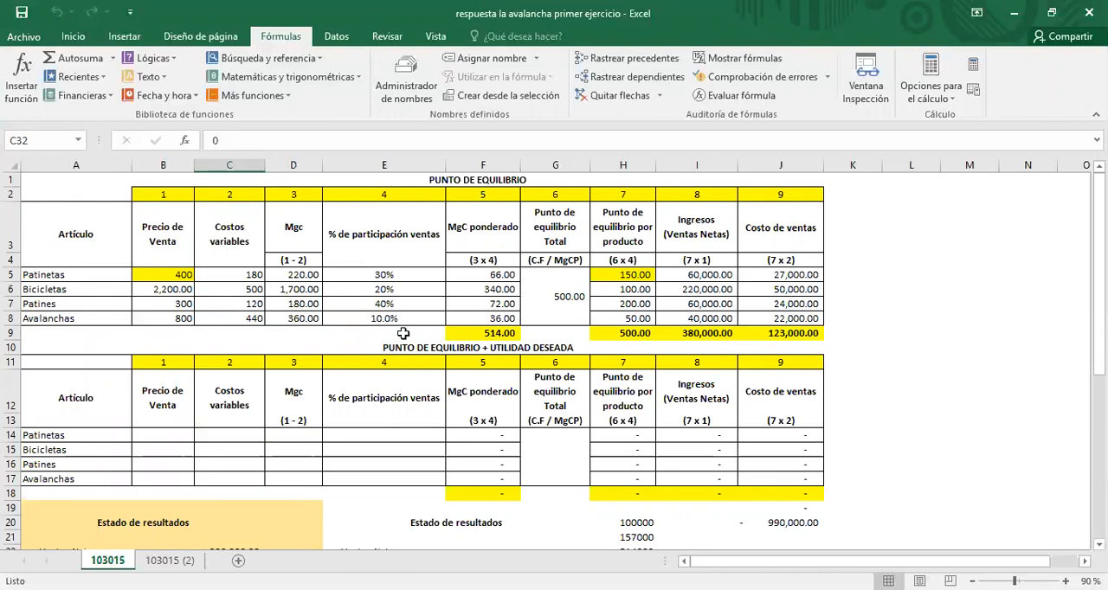
click(451, 348)
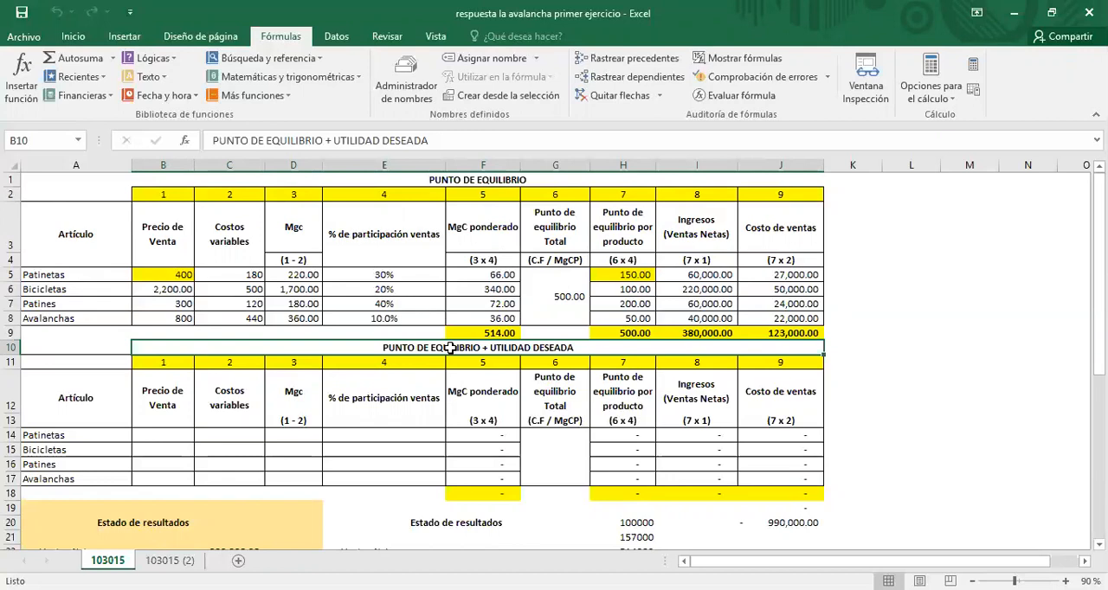
click(637, 336)
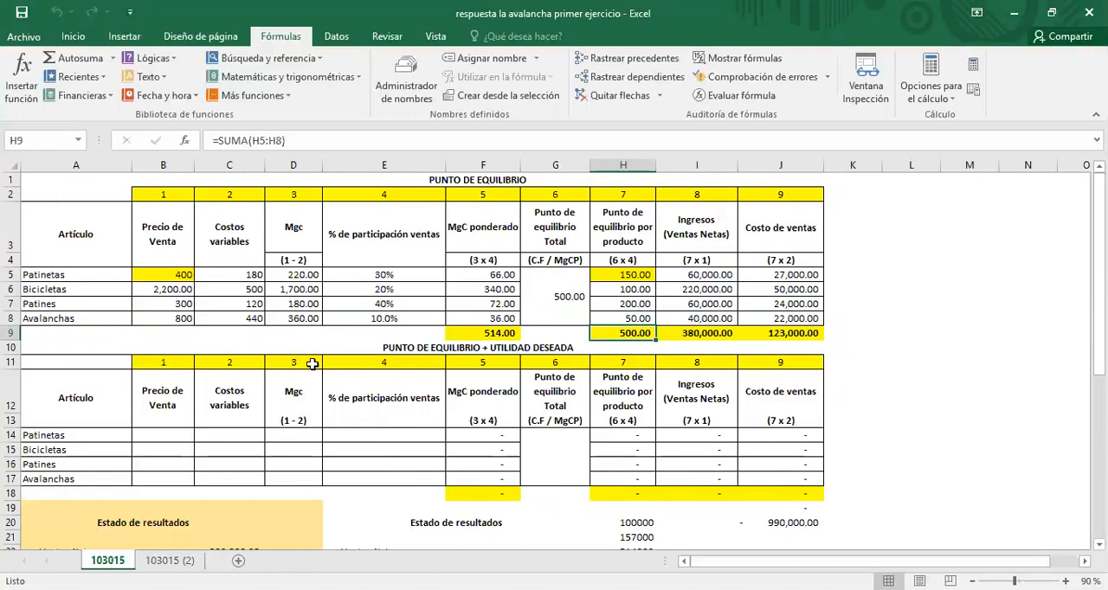
click(188, 450)
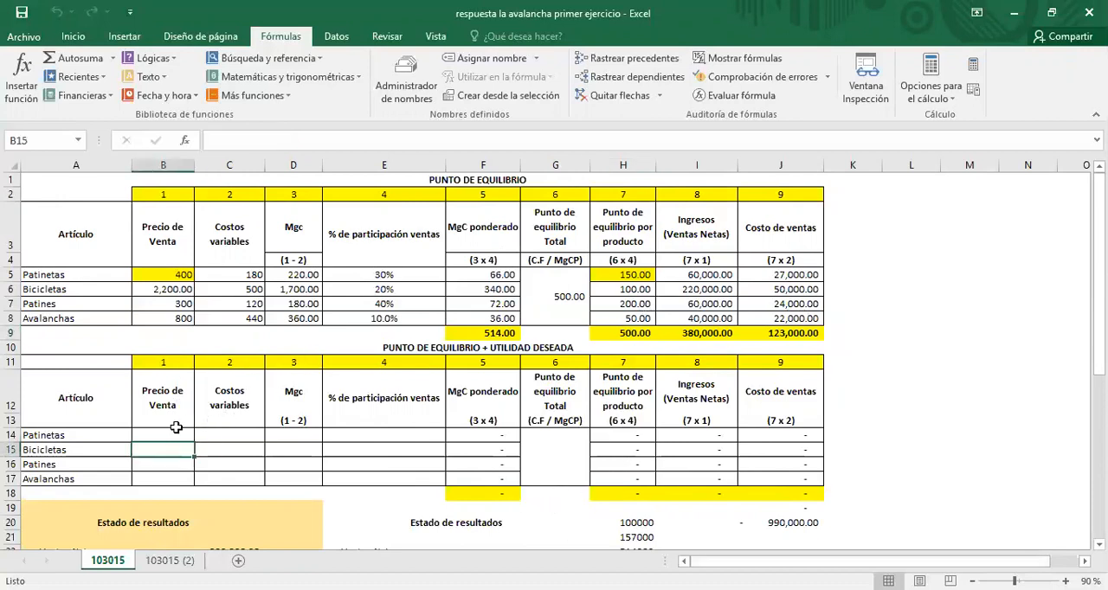
click(175, 425)
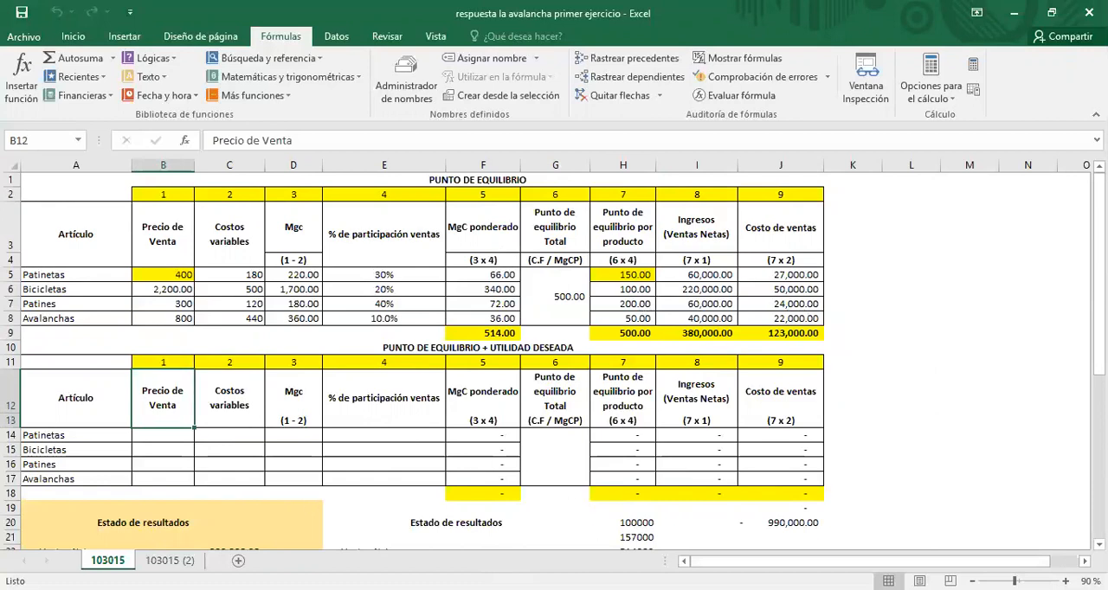
click(623, 332)
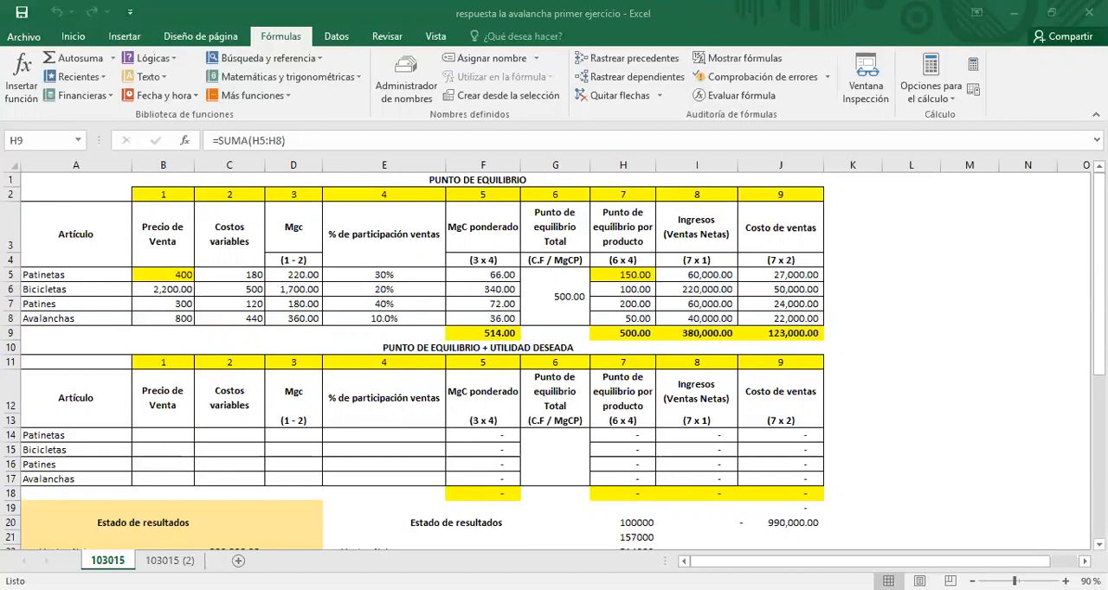
click(558, 496)
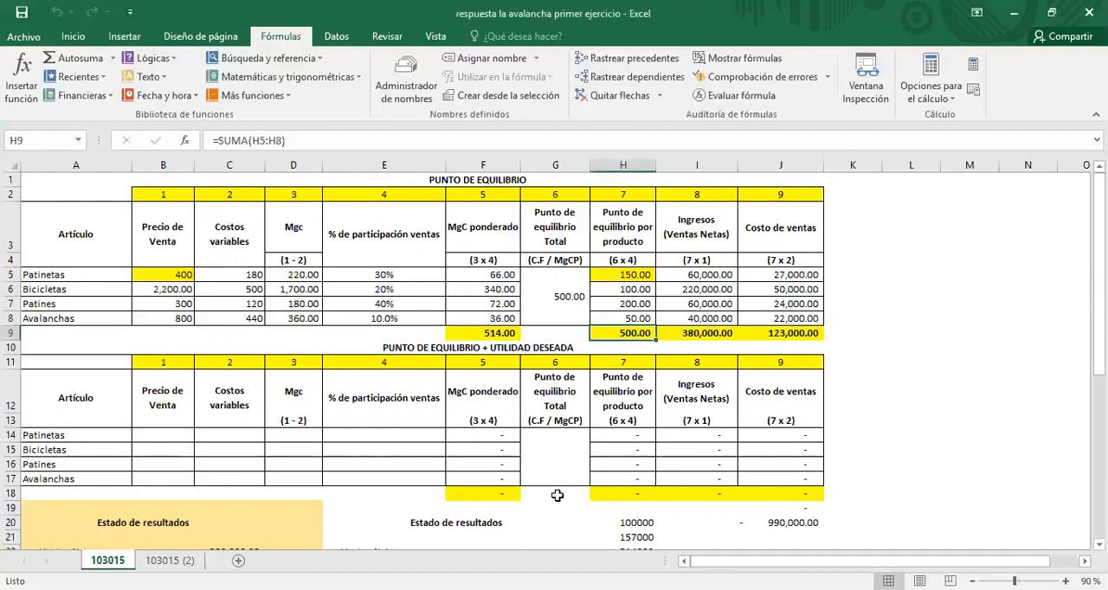
click(485, 447)
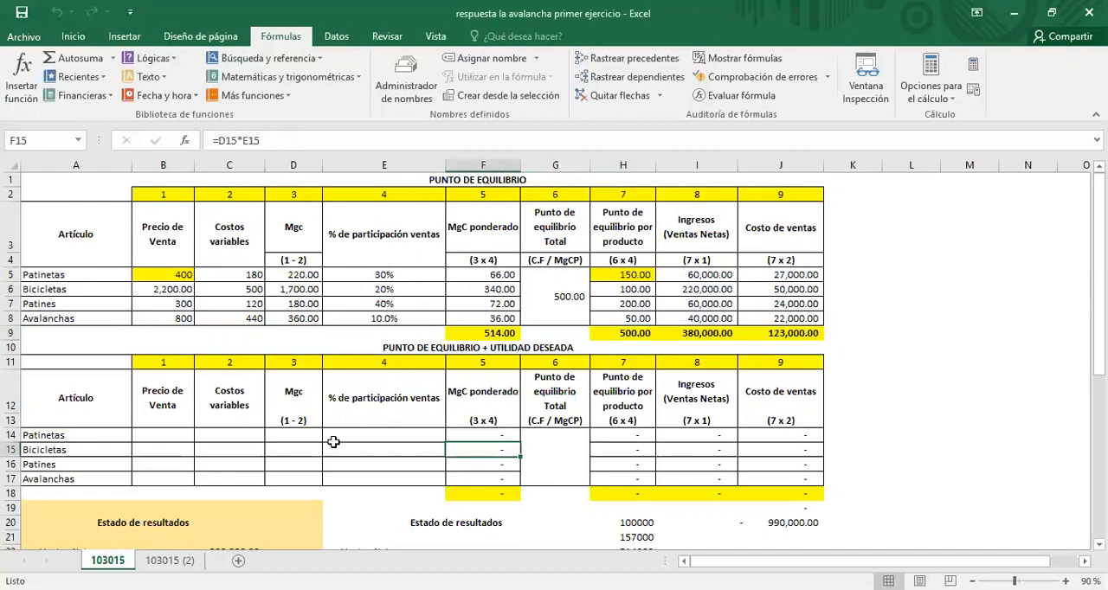
click(153, 437)
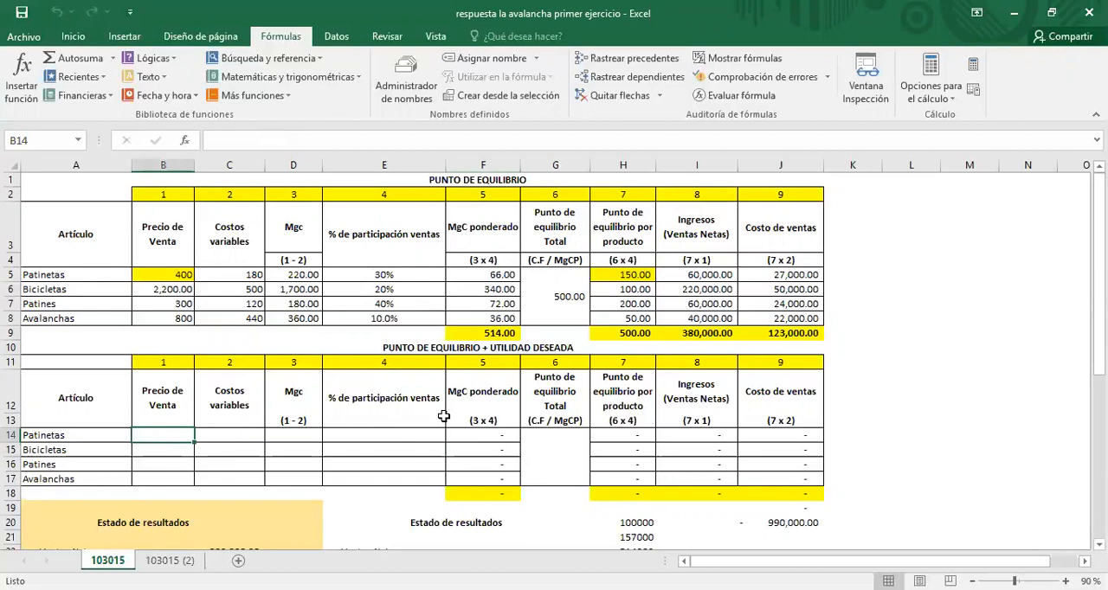
Step: Copy the product data from Precio de Venta to MgC ponderado (B5:F8) and paste only its values into the lower table from B14
click(154, 273)
drag(154, 273, 485, 327)
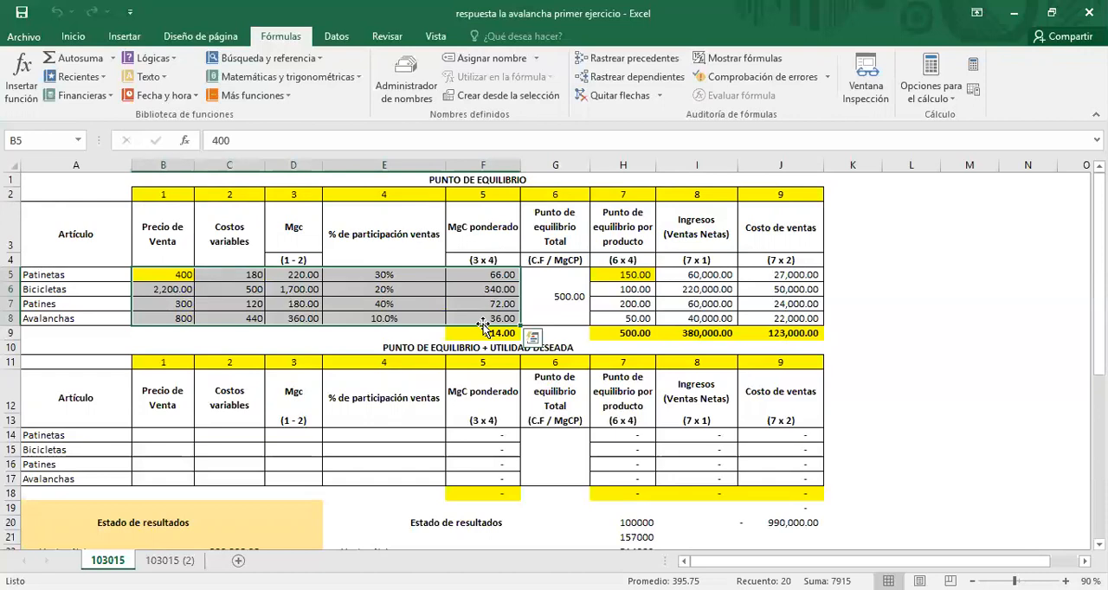
key(ctrl+c)
click(175, 437)
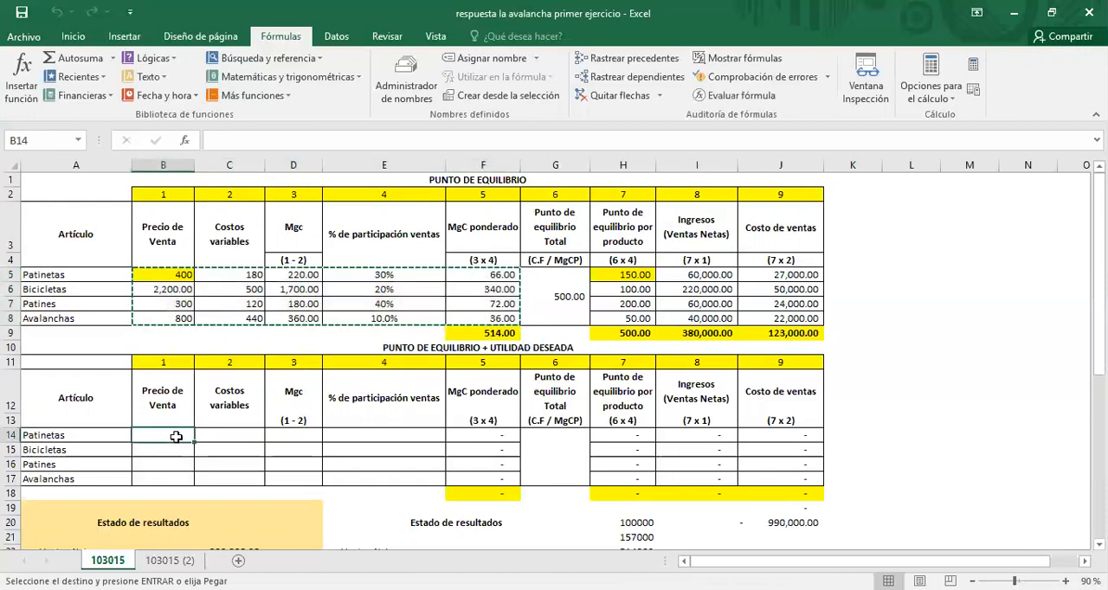
click(71, 38)
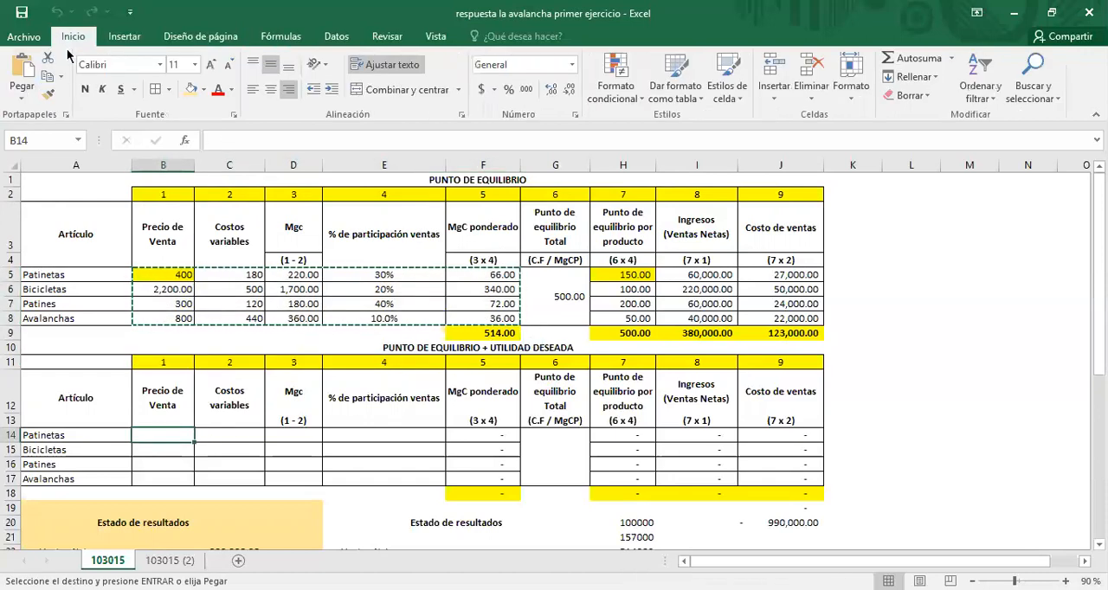
click(21, 104)
click(21, 208)
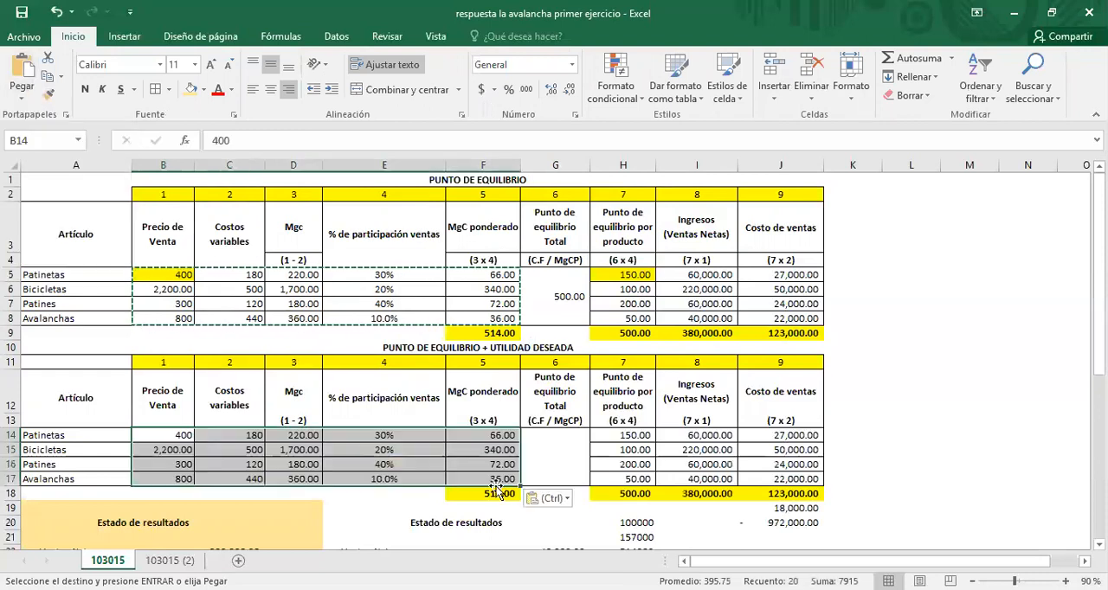
Step: Change the formula label in G13, under the lower table's Punto de equilibrio Total heading, to "(C.F + ut deseada/ MgCP)"
click(495, 504)
click(525, 456)
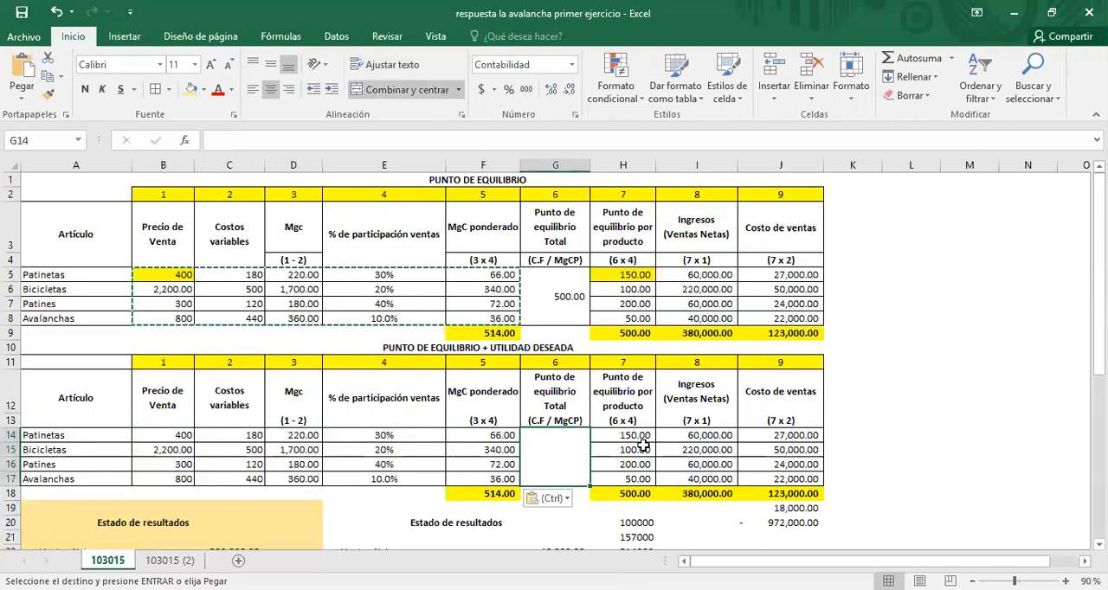
click(640, 438)
click(579, 439)
click(544, 422)
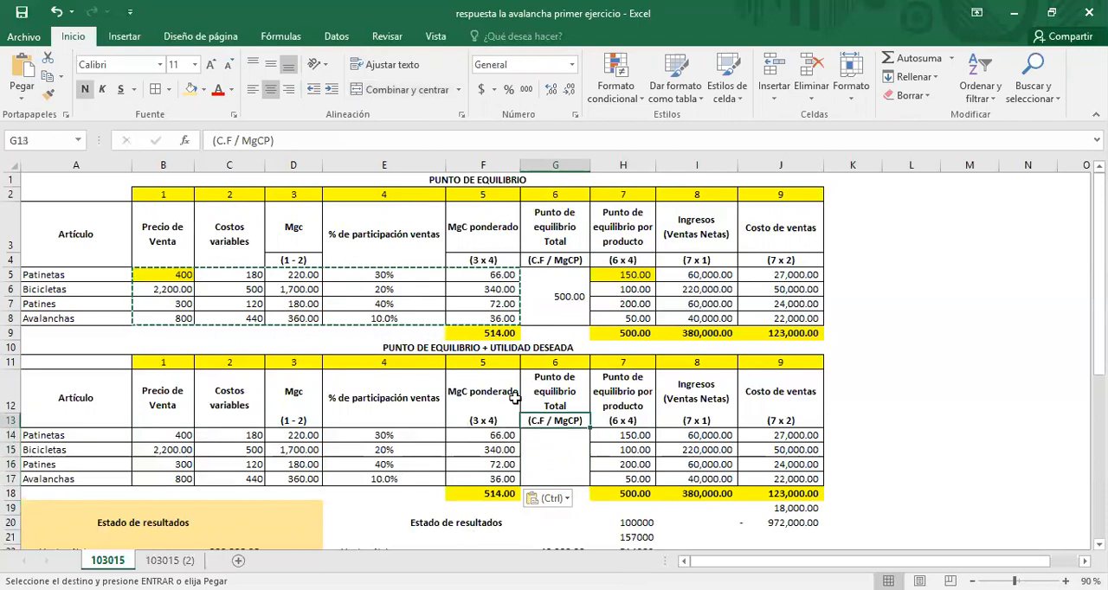
click(232, 142)
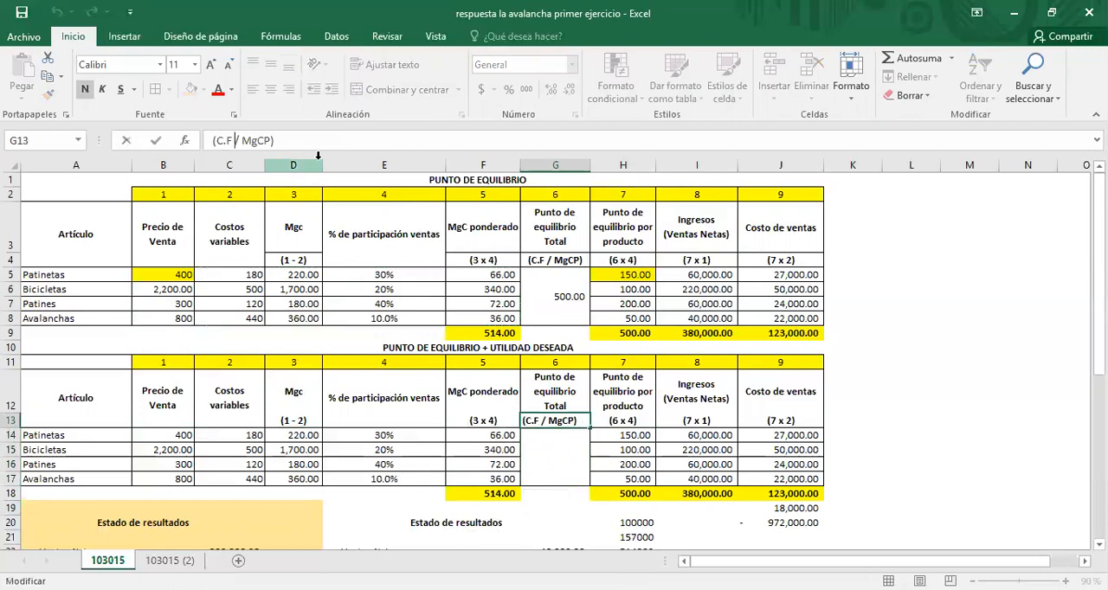
text(+ ut desead)
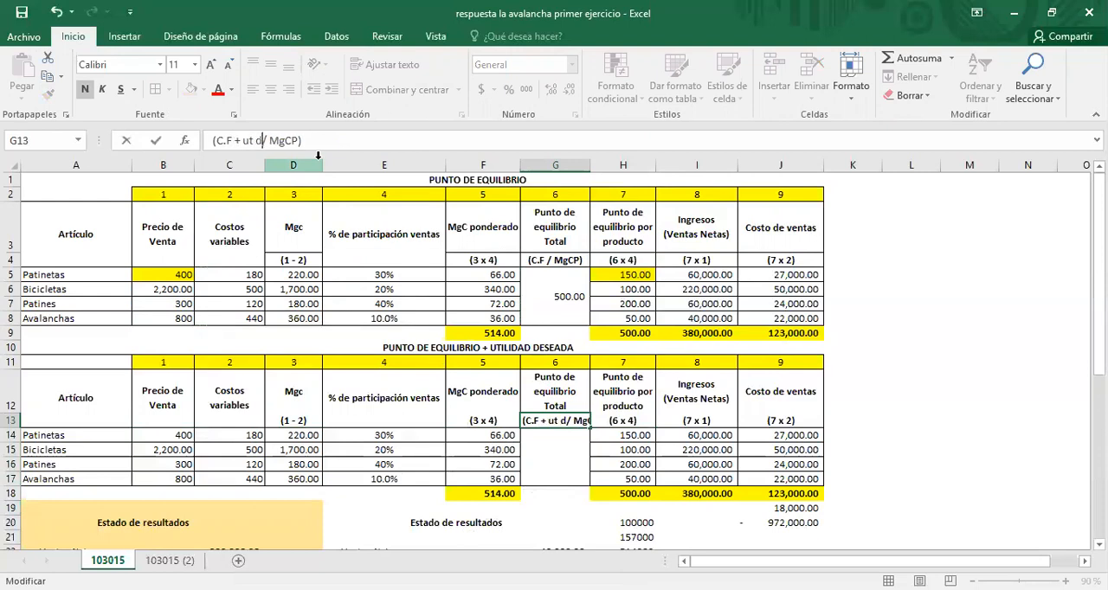
text(a)
key(Return)
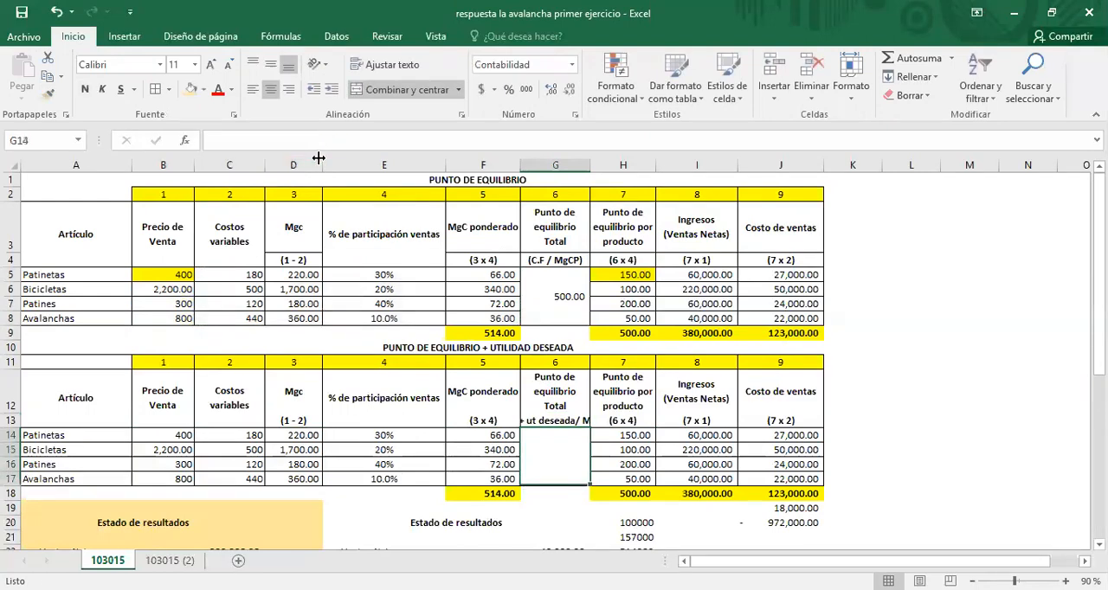
Step: Wrap the text in G13 and increase the height of row 13 to fit the complete three-line label
click(547, 380)
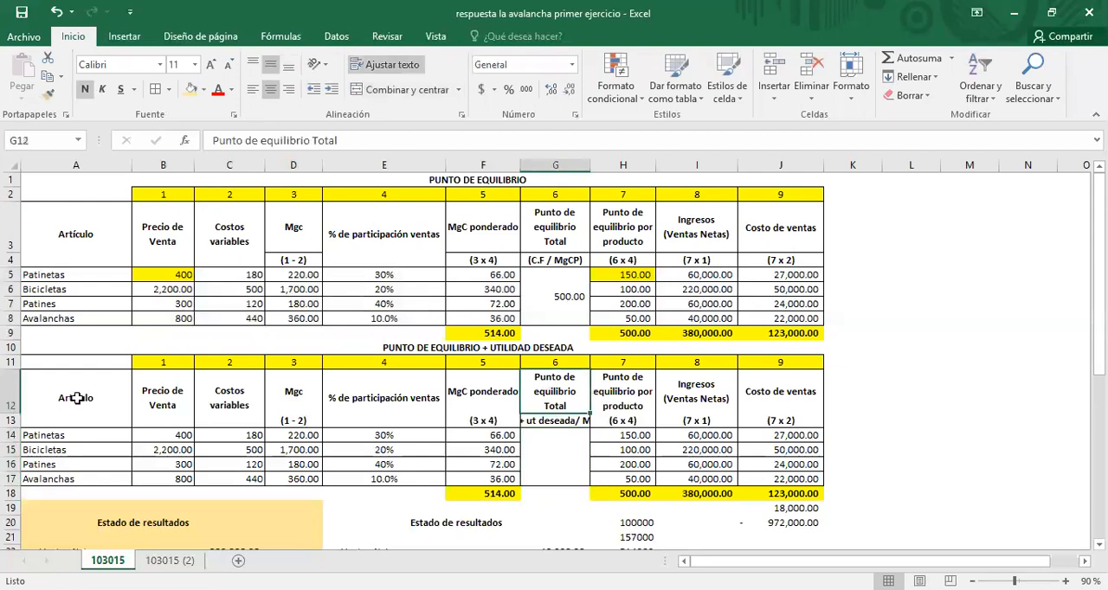
drag(11, 426, 11, 441)
click(567, 423)
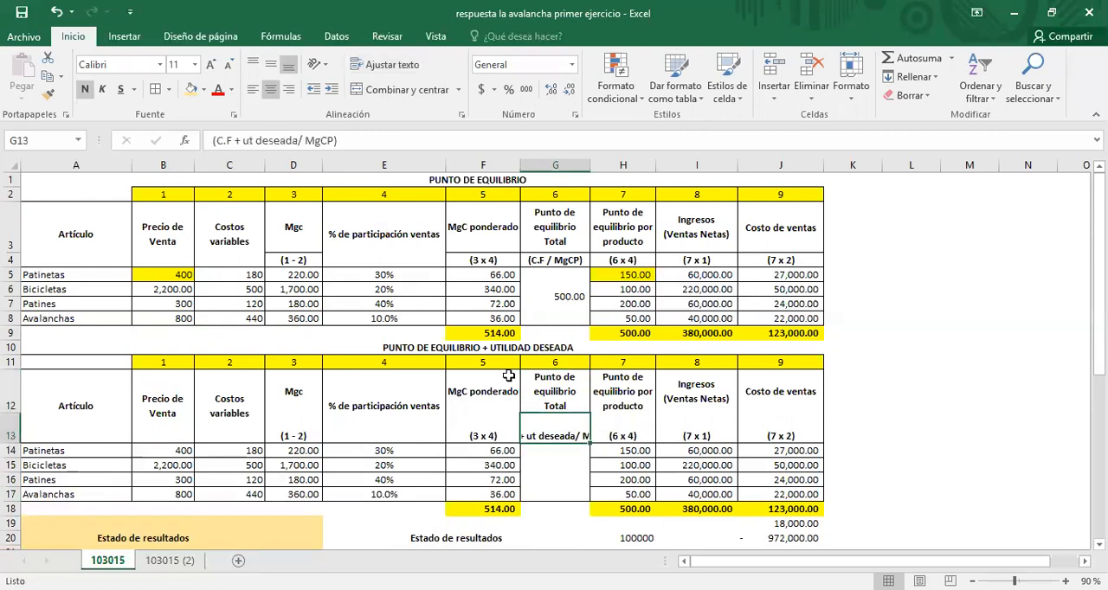
click(390, 64)
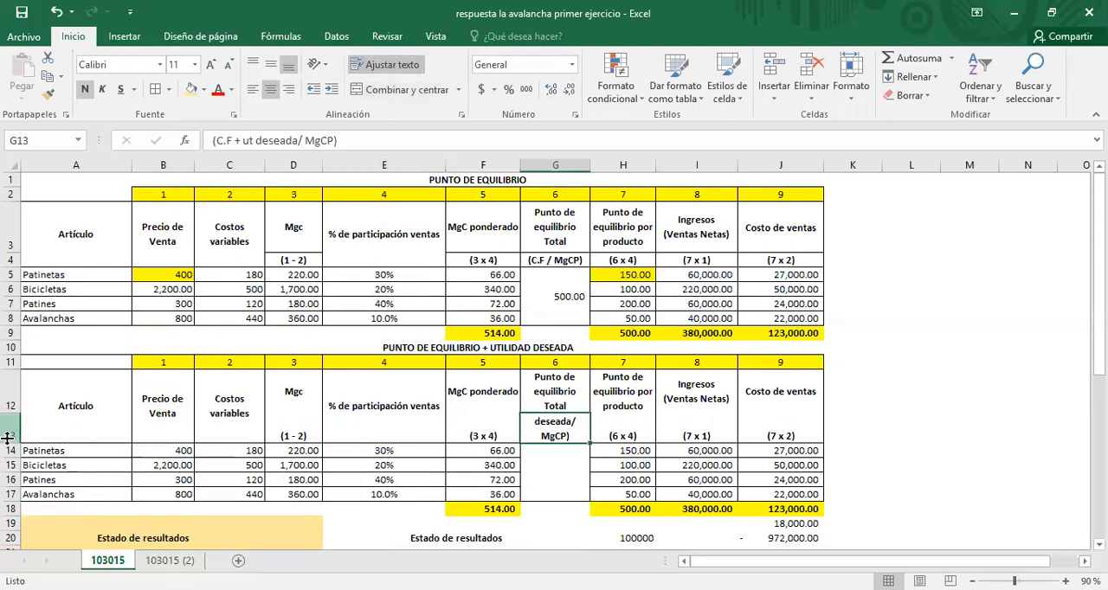
drag(8, 445, 9, 457)
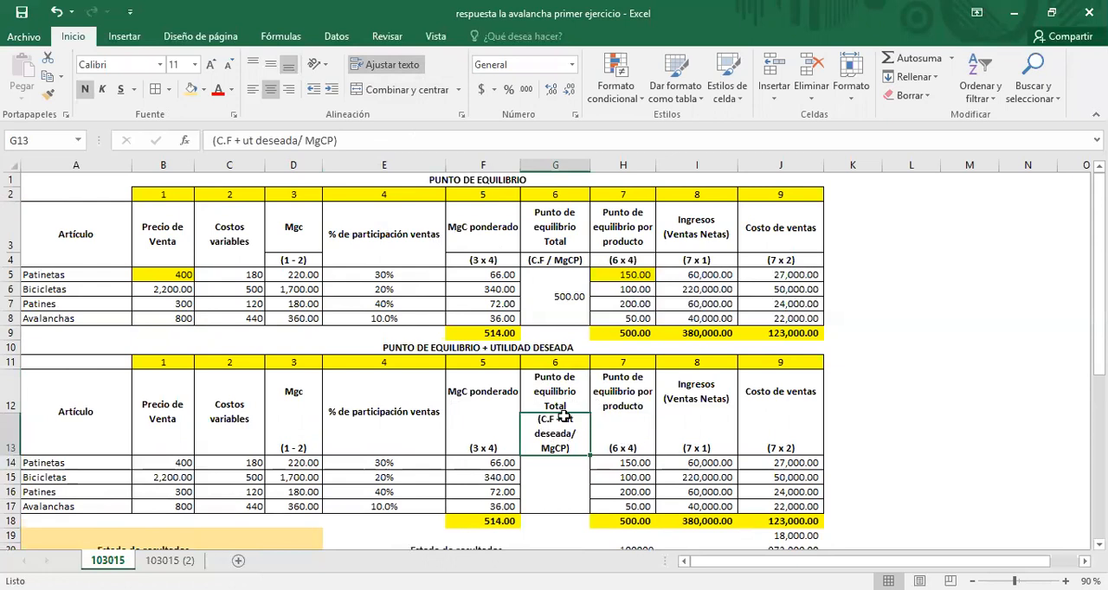
Step: Enter the formula +257000+514000/514 in merged cell G14 under the lower table's Punto de equilibrio Total heading
click(559, 475)
scroll(557, 470, down, 1)
scroll(557, 471, down, 2)
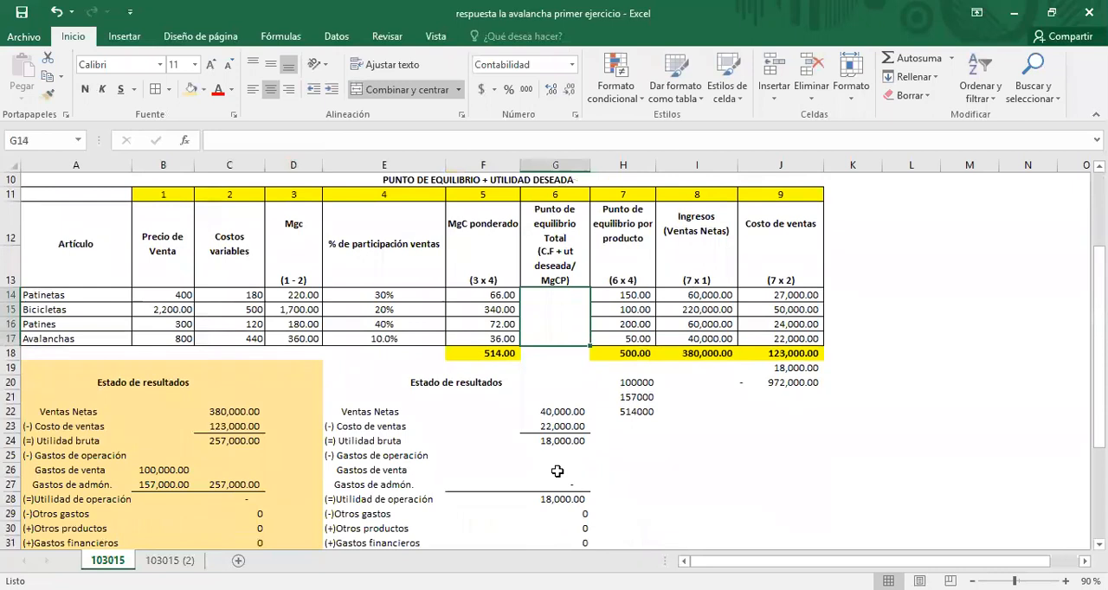
scroll(559, 307, up, 1)
scroll(558, 307, up, 2)
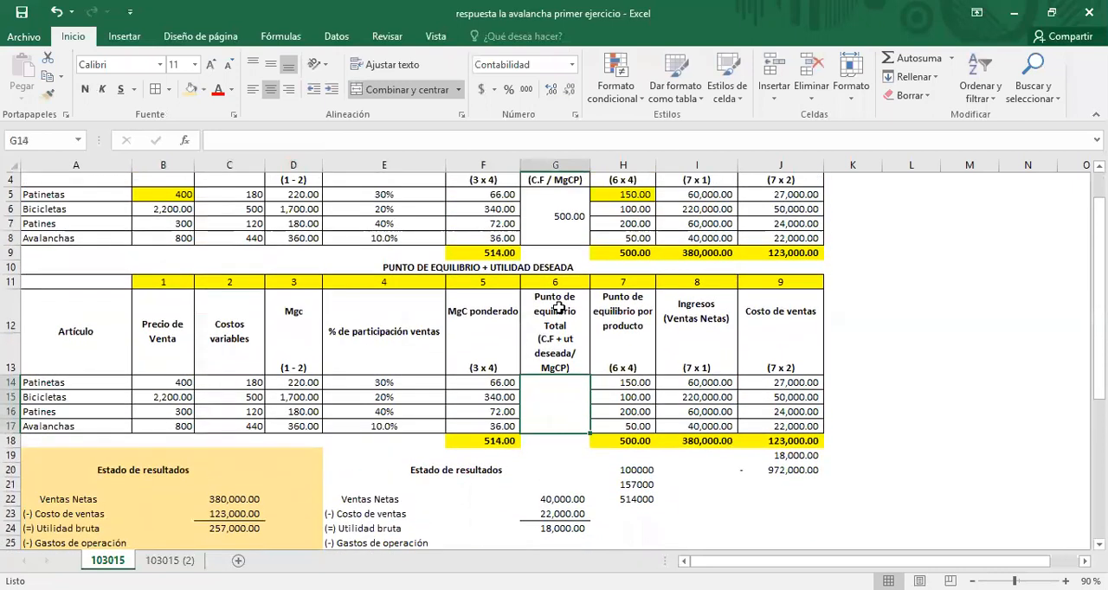
click(556, 216)
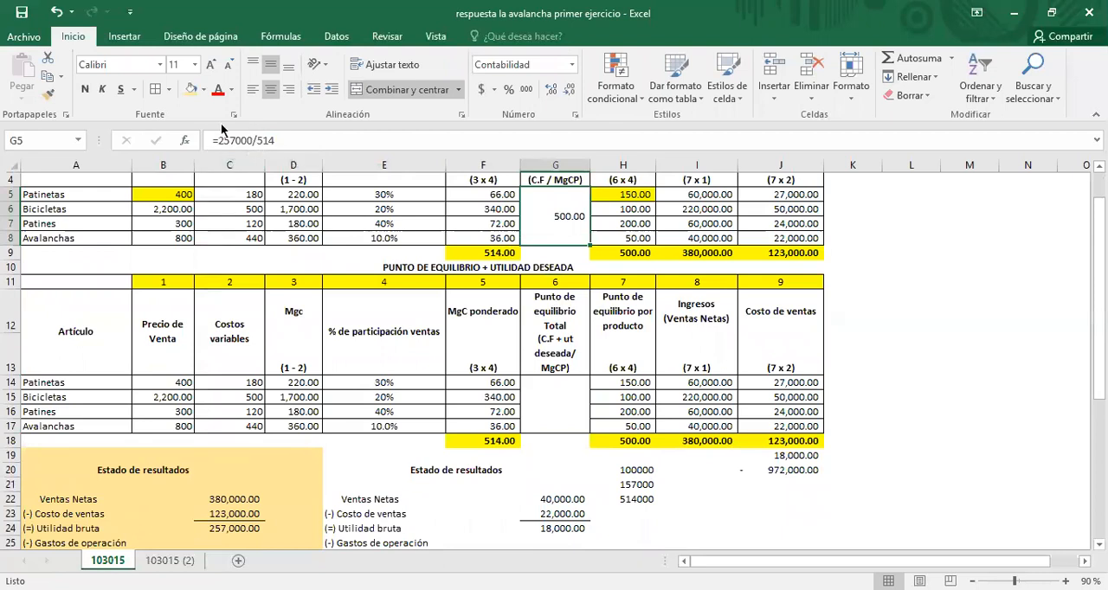
click(551, 408)
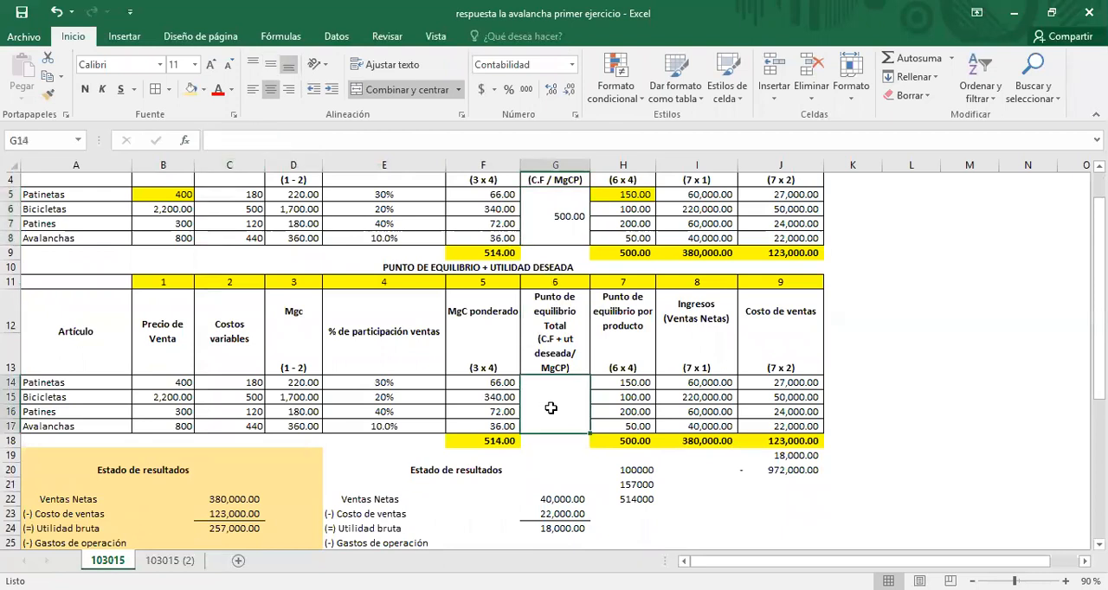
text(+257)
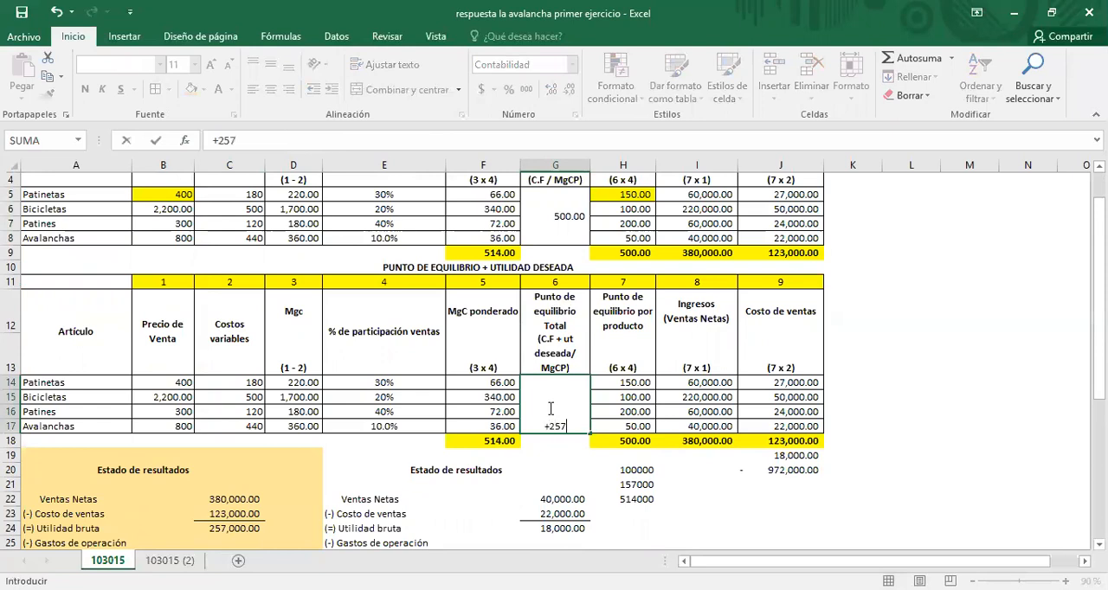
text(000)
text(+514)
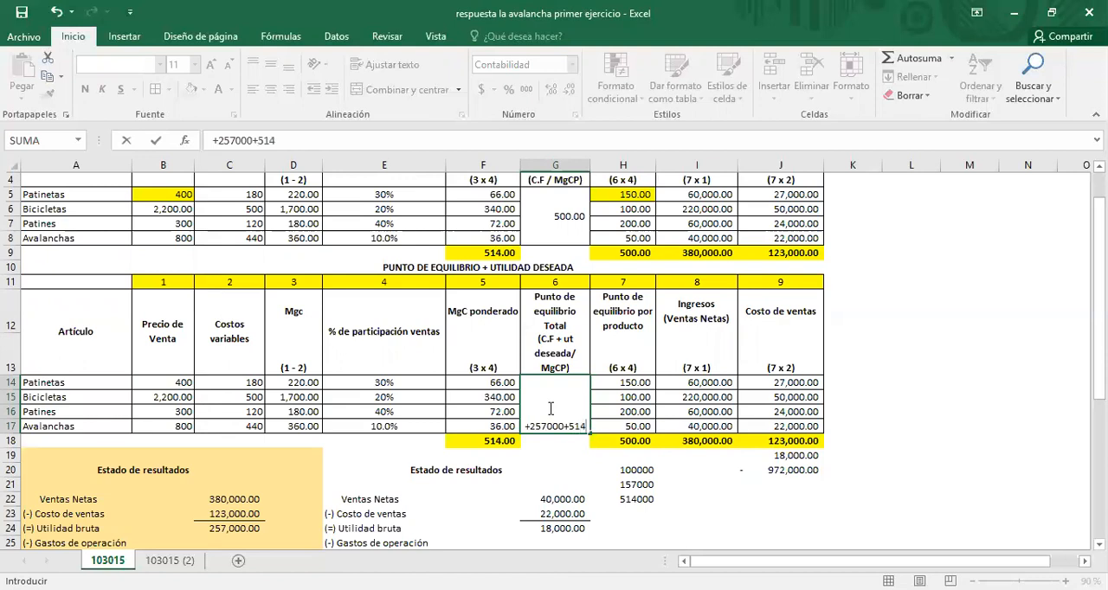
text(000)
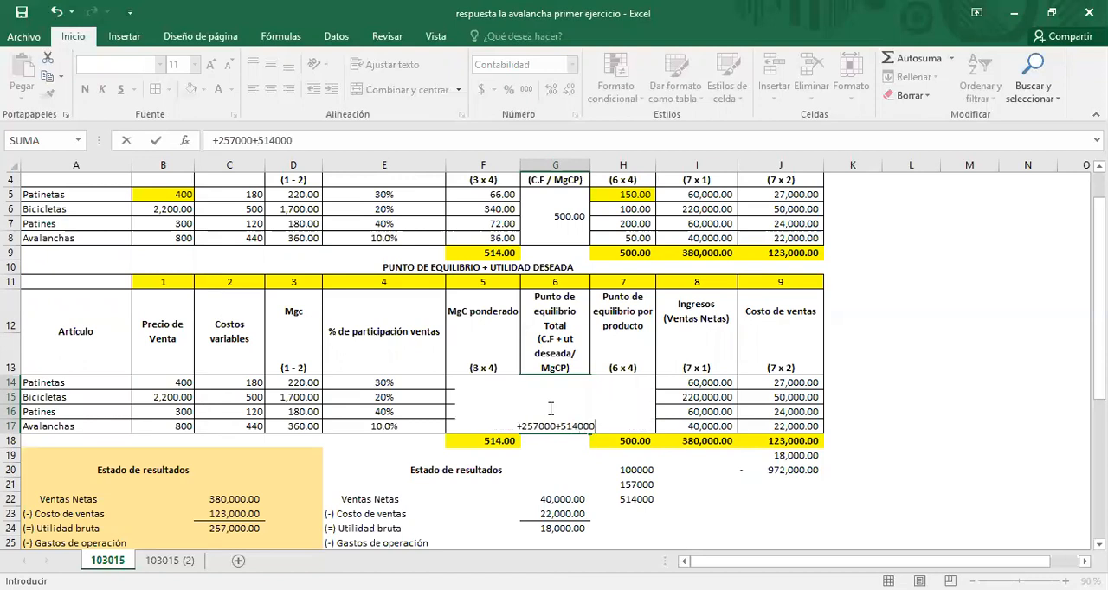
text(/)
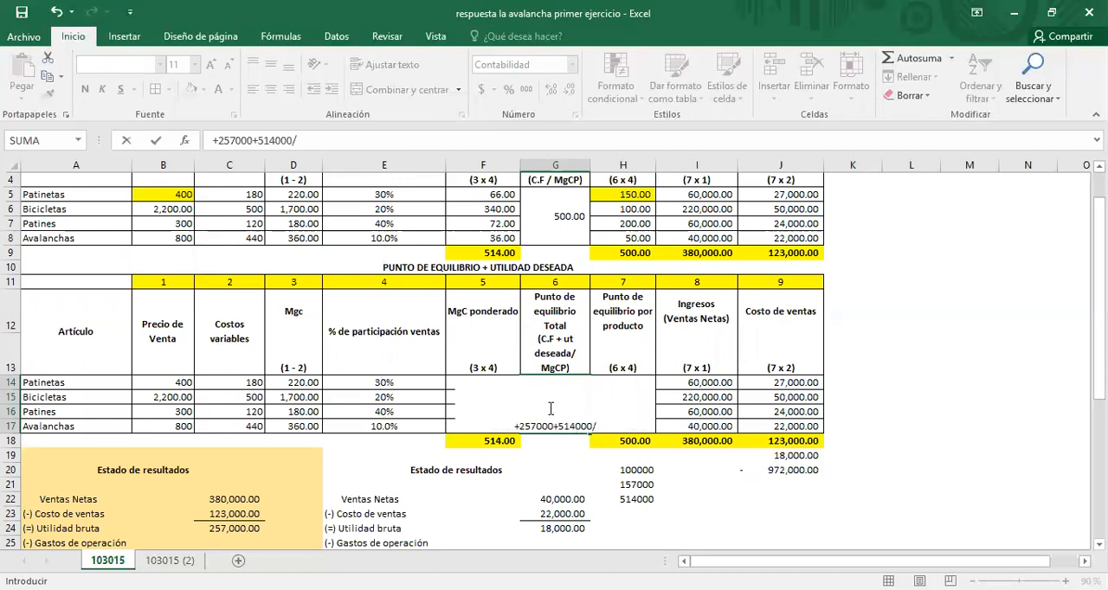
text(514)
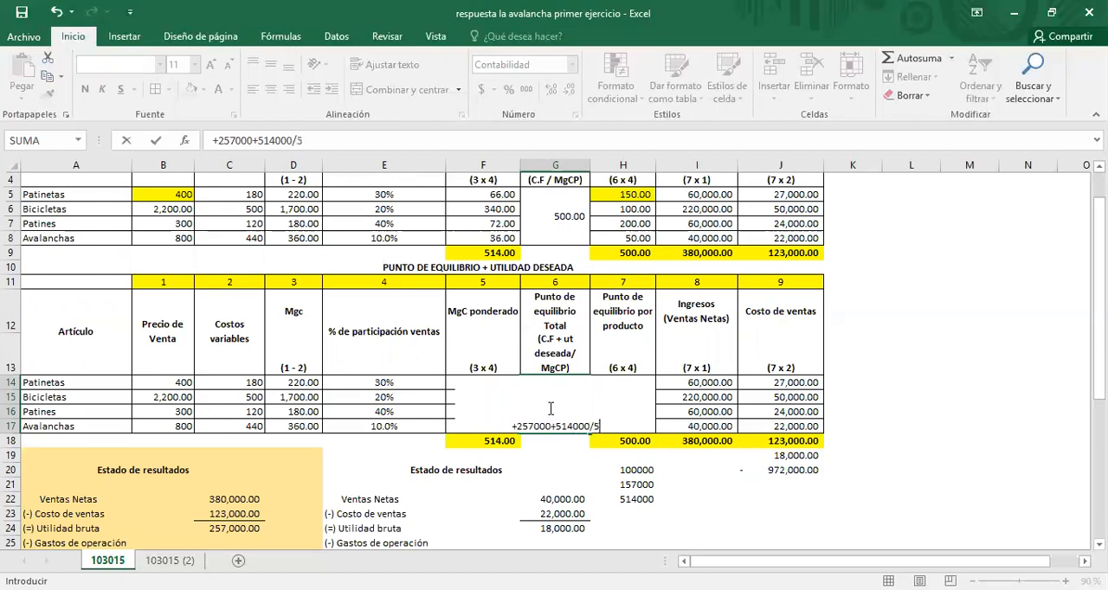
key(Return)
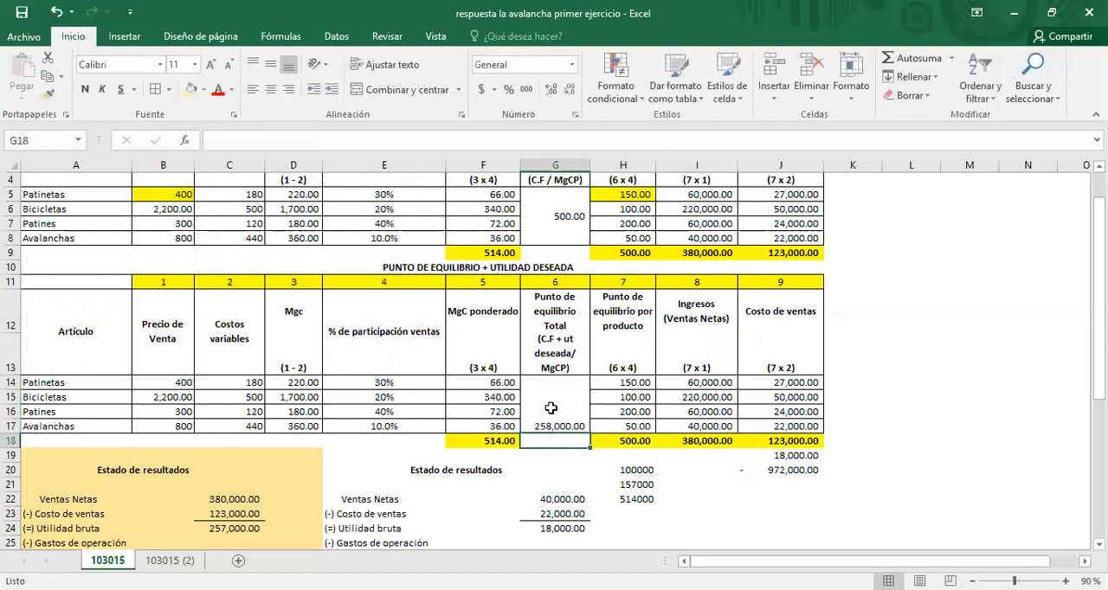
Step: Add parentheses in G14 so the formula reads =(257000+514000)/514, and centre the cell's content vertically
click(551, 408)
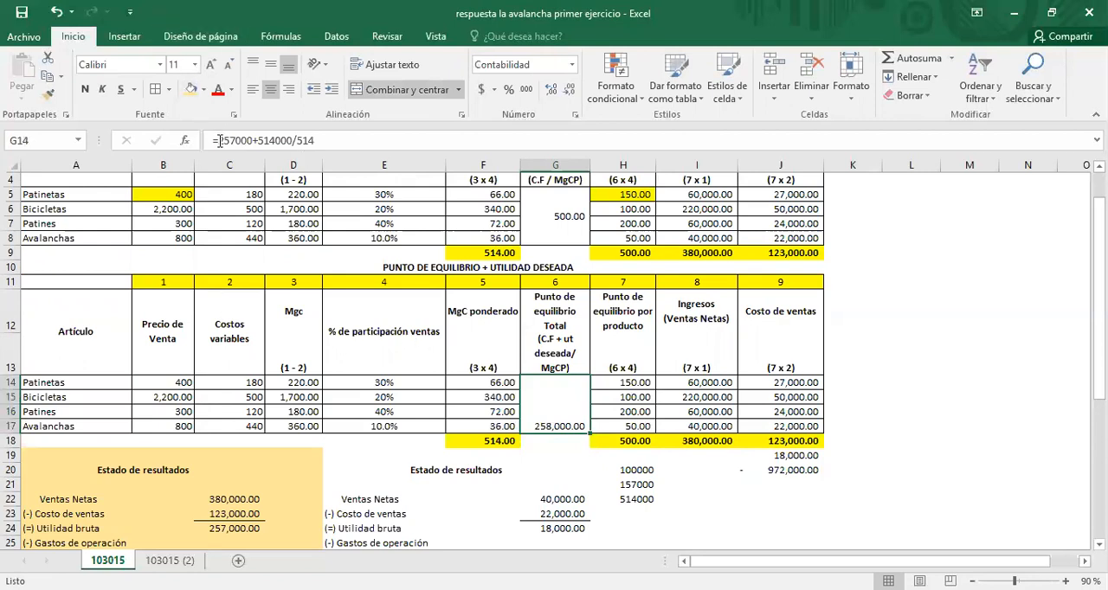
click(375, 139)
text(()
key(Right)
key(Right)
key(Right)
key(Right)
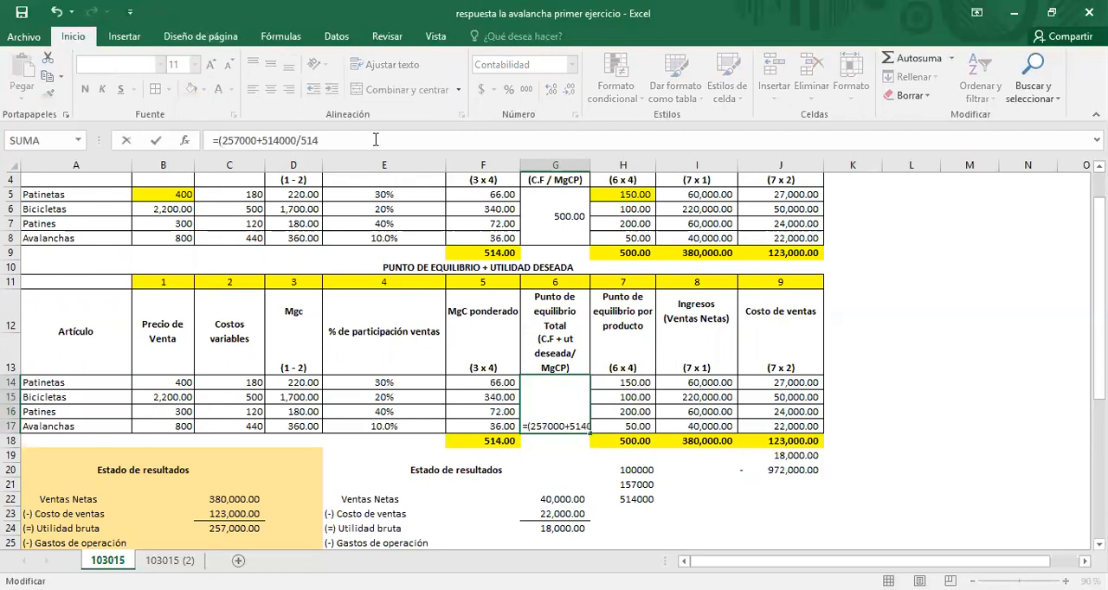
key(Right)
key(Right)
key(Right)
key(Right)
key(Right)
key(Right)
key(Right)
key(Right)
key(Right)
text())
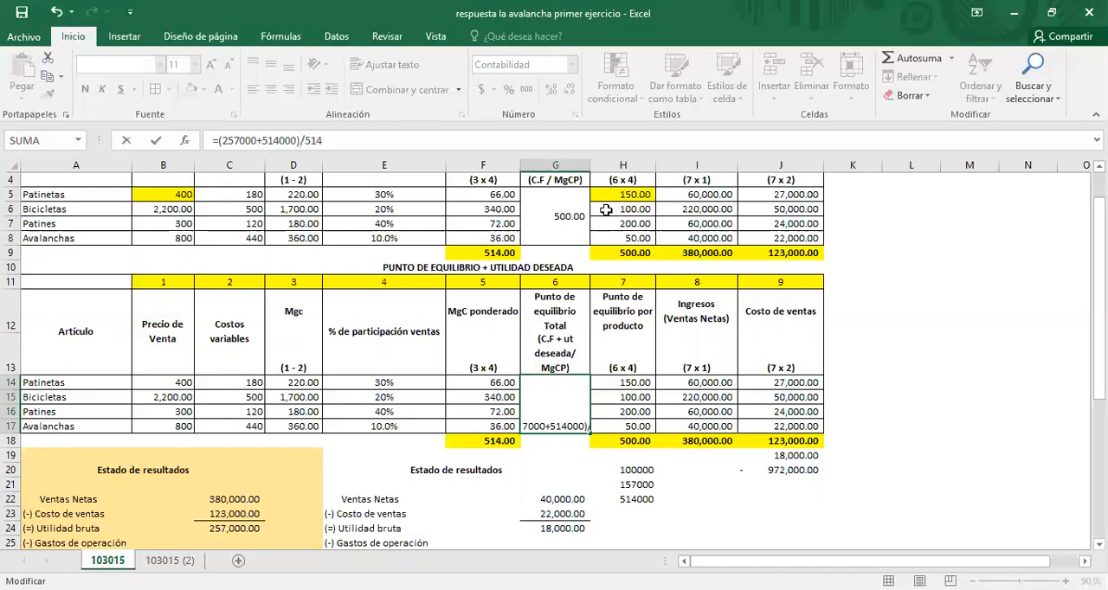
key(Return)
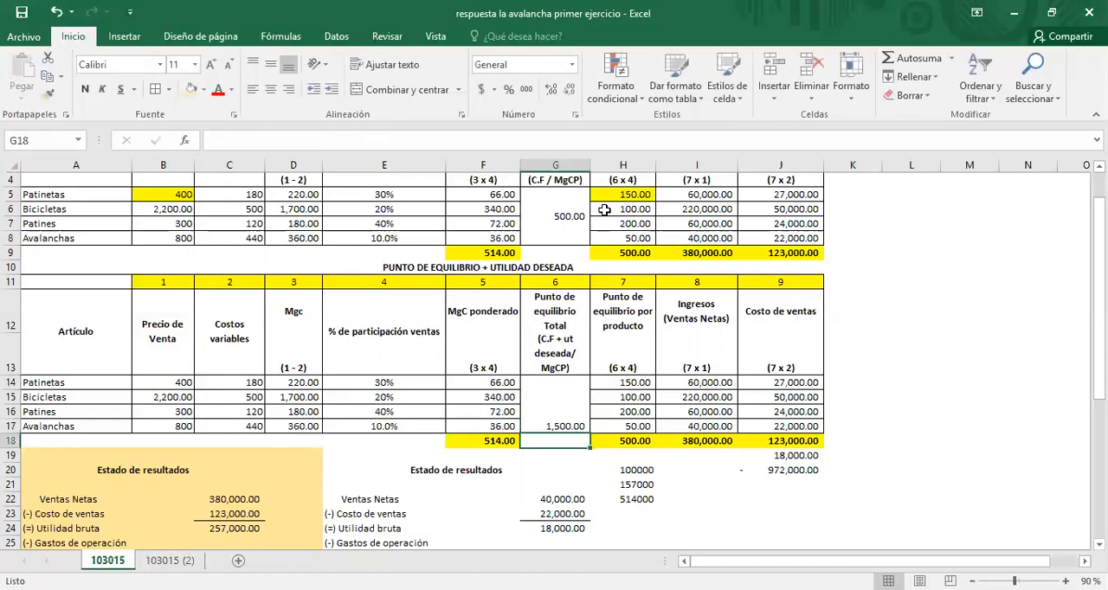
key(Up)
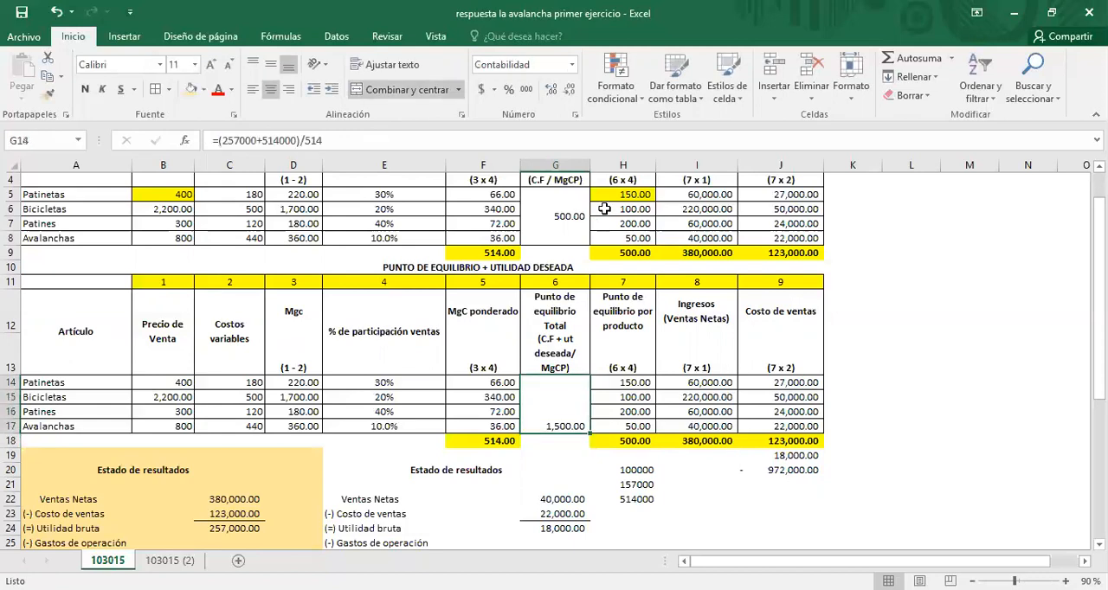
click(271, 64)
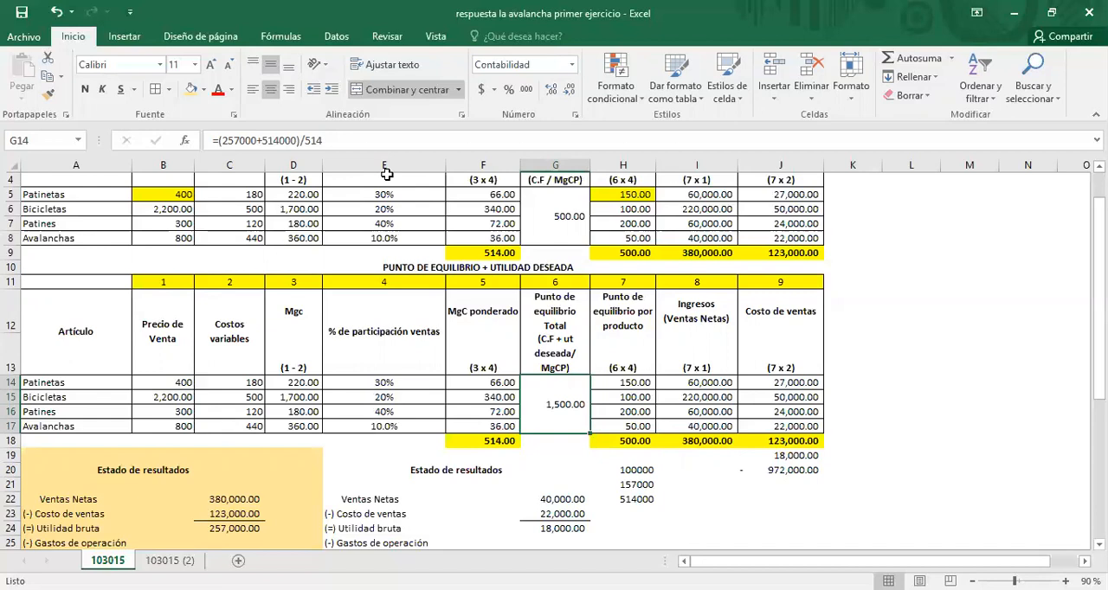
Step: Compare the total and per-product break-even formulas in both tables, including the weighted contribution margin total in F18
scroll(533, 381, down, 4)
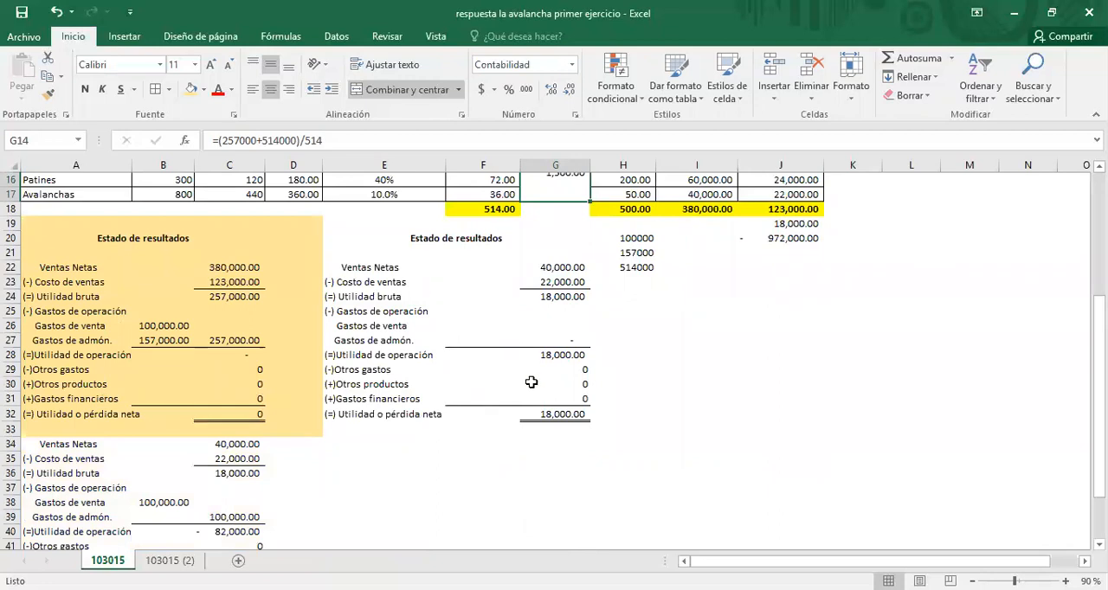
scroll(330, 416, up, 1)
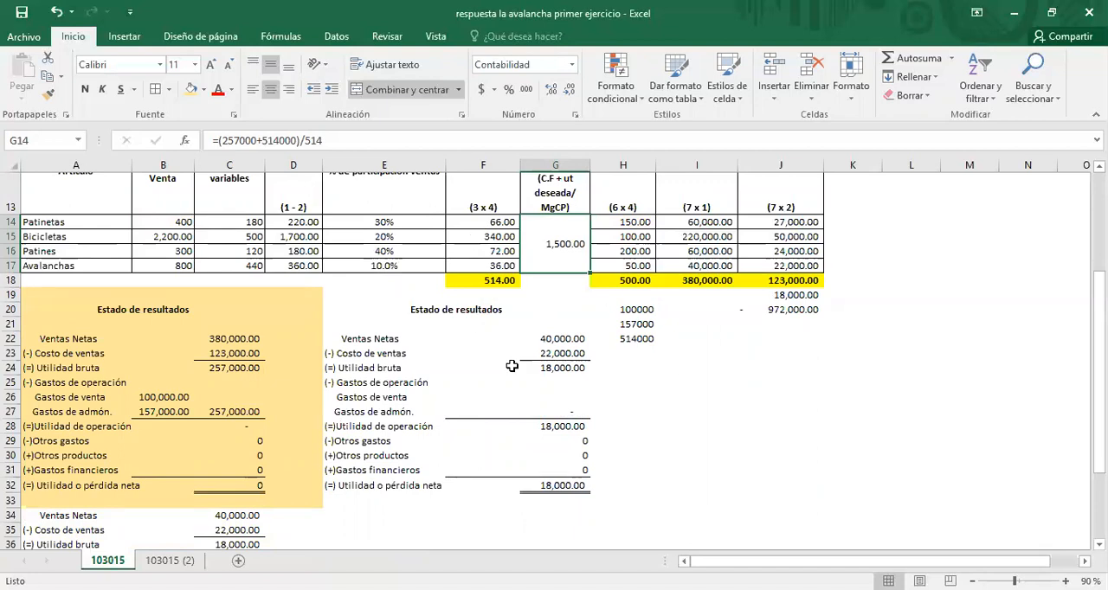
scroll(511, 367, up, 1)
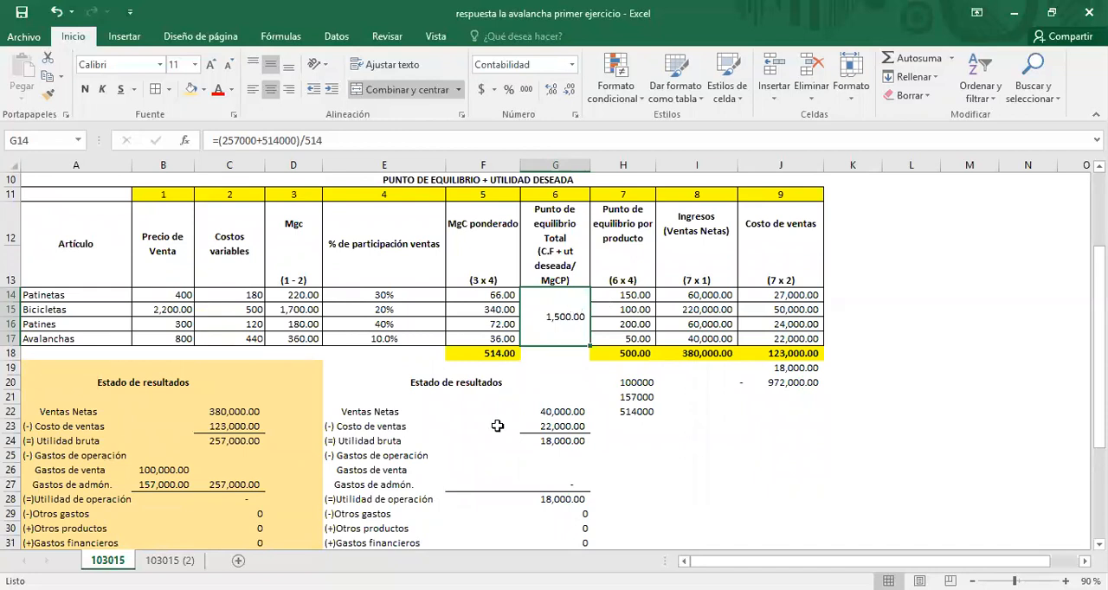
click(643, 295)
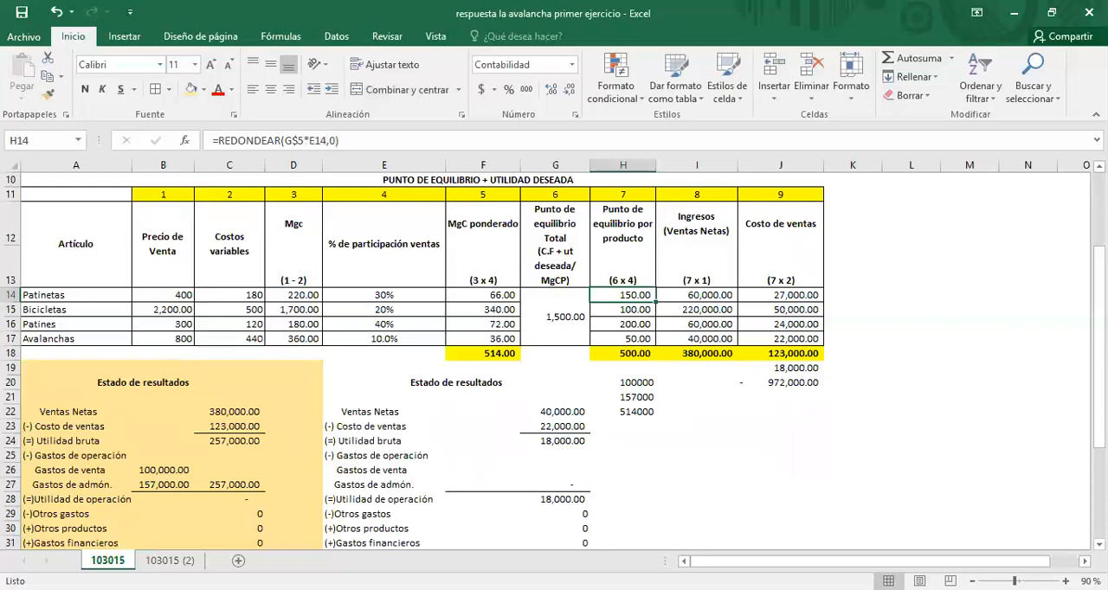
scroll(554, 359, up, 2)
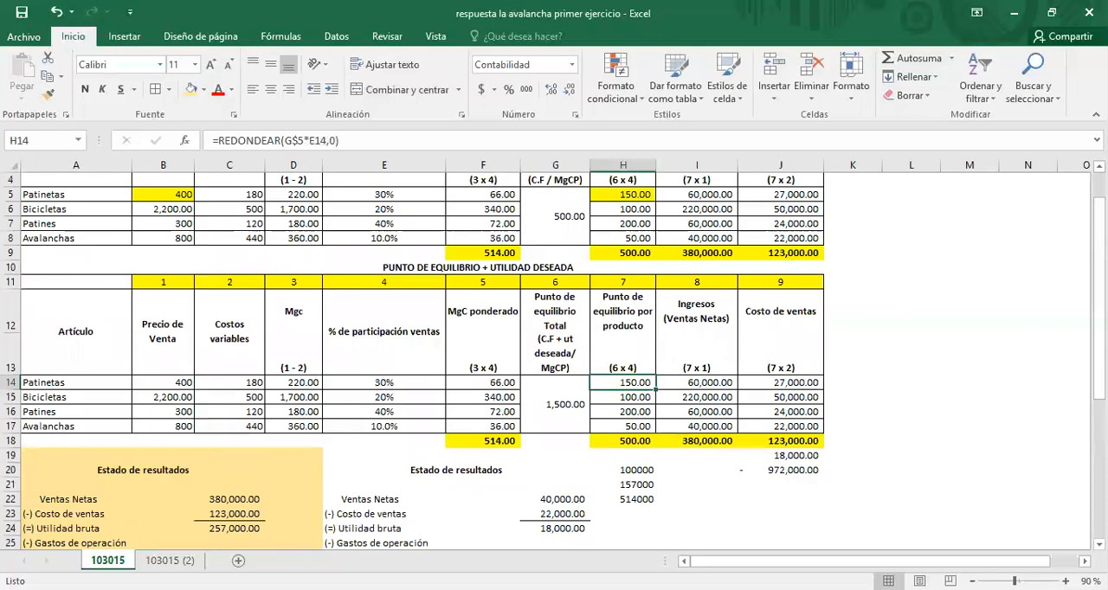
click(620, 253)
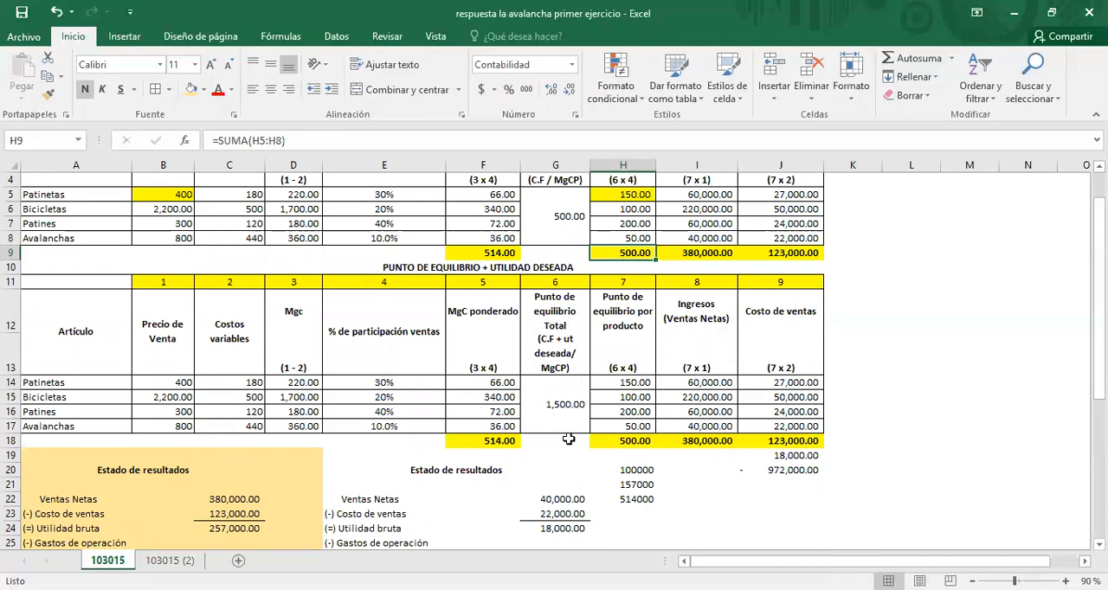
click(560, 416)
click(559, 213)
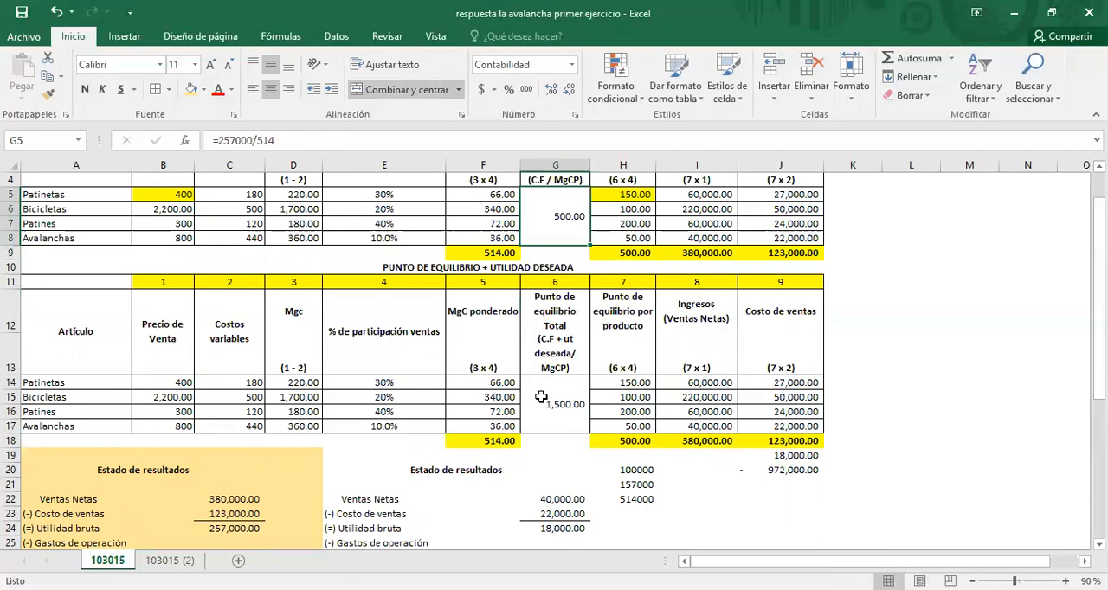
click(549, 405)
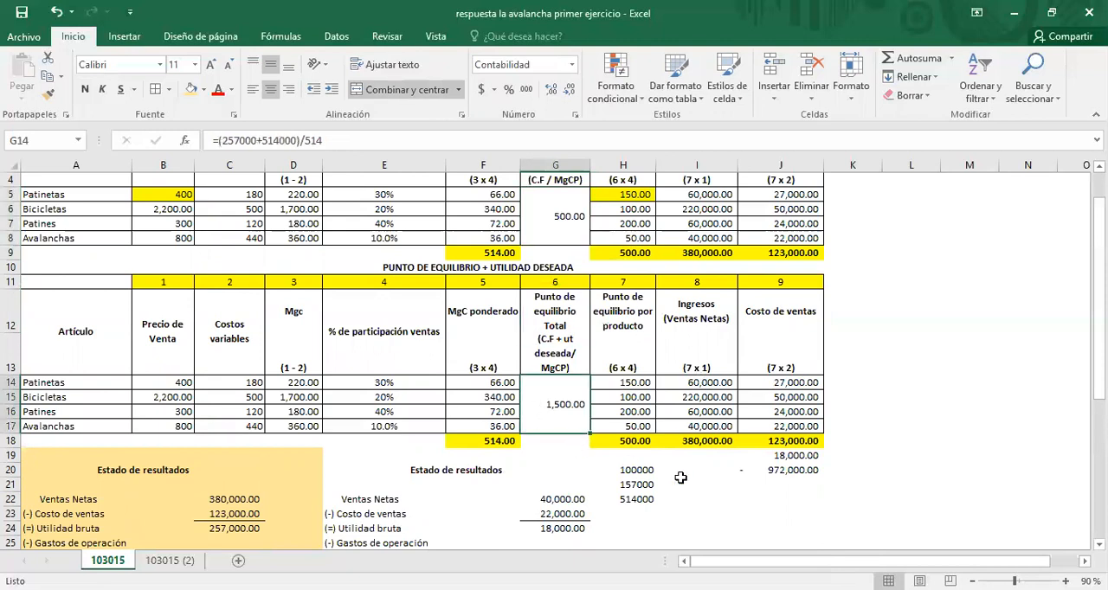
click(495, 446)
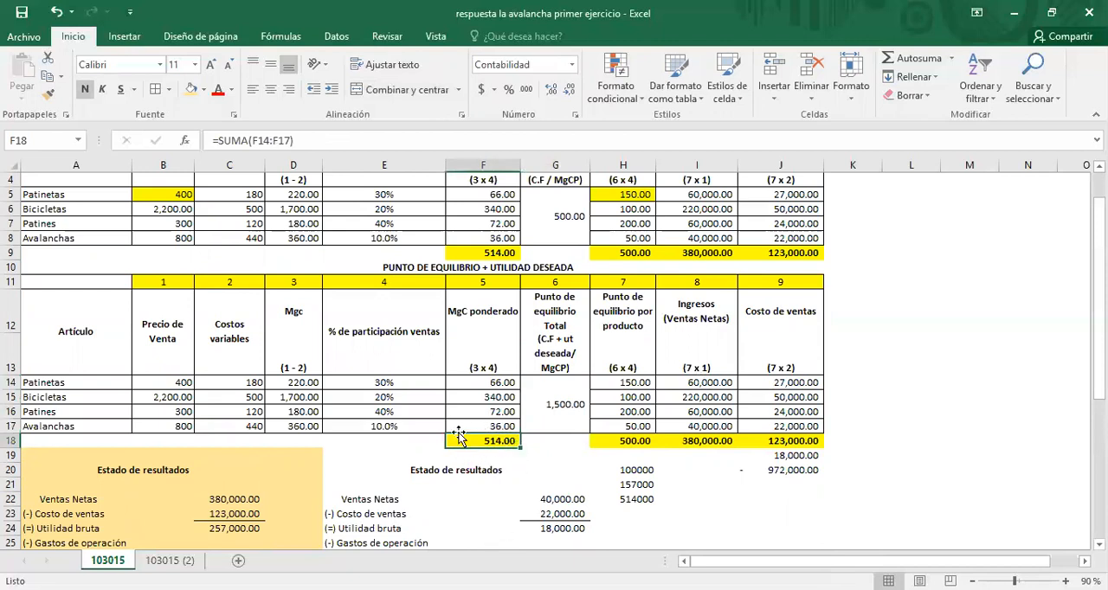
click(566, 408)
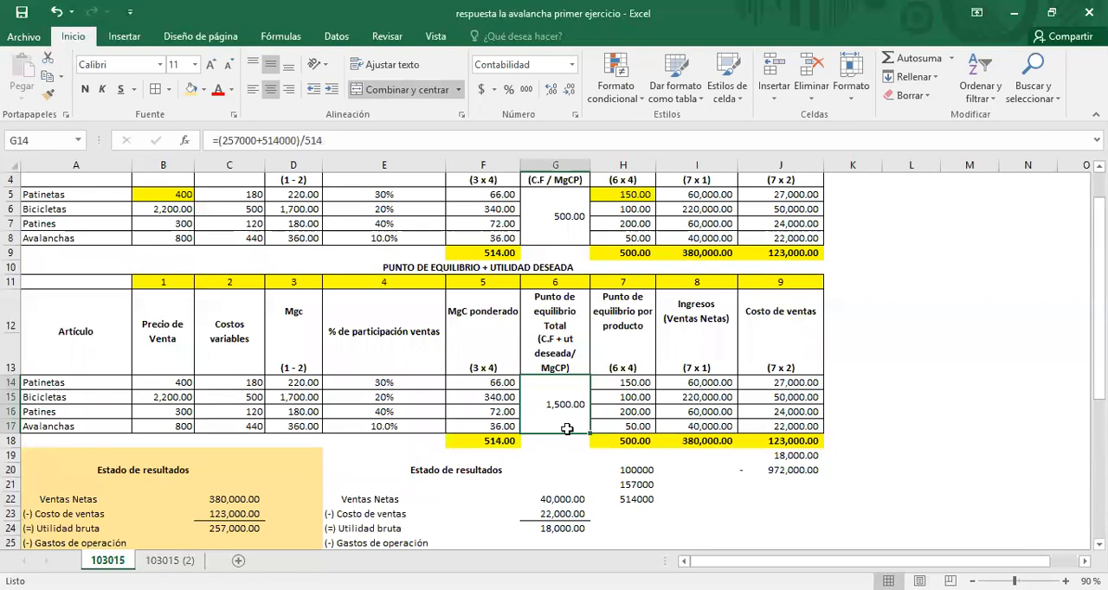
Step: Enter =1500*E14 in H14 for the lower table's Patinetas break-even and fill the formula down to H17 for the other products
click(611, 382)
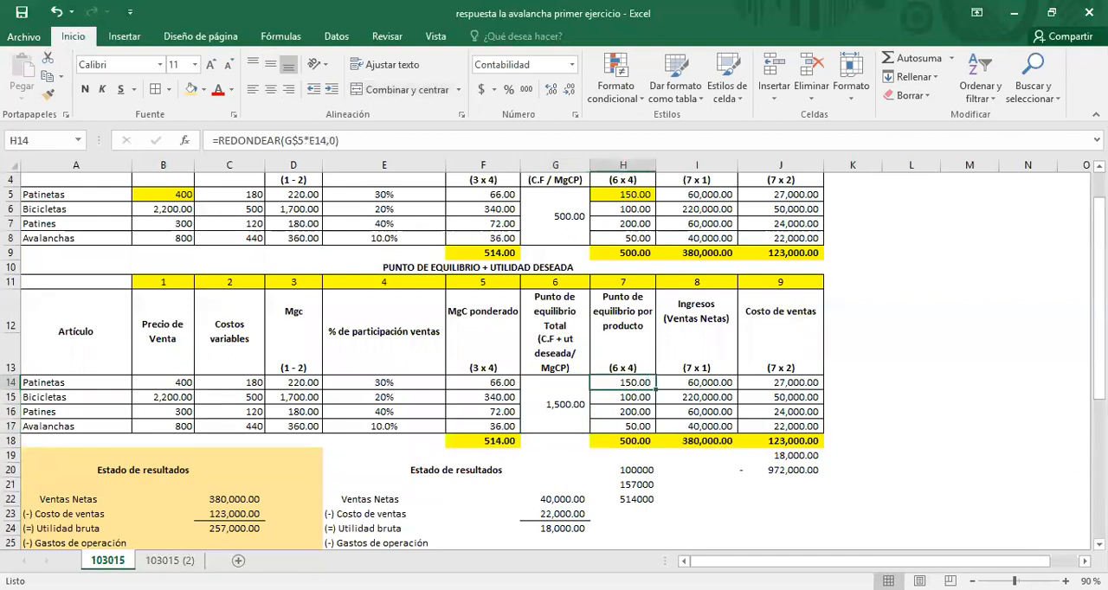
text(=)
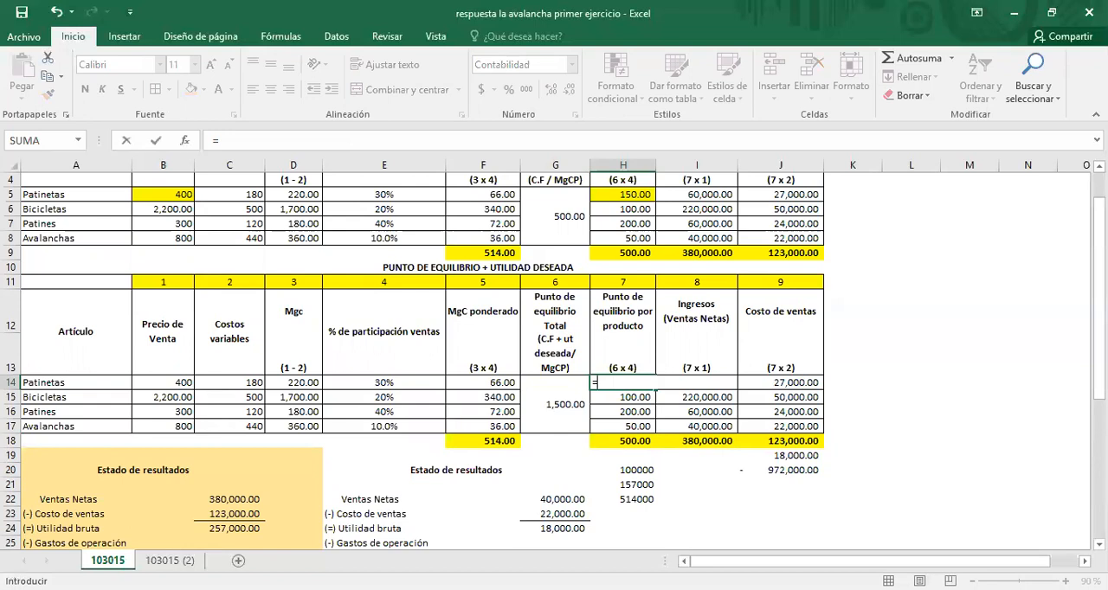
text(1500*)
click(382, 382)
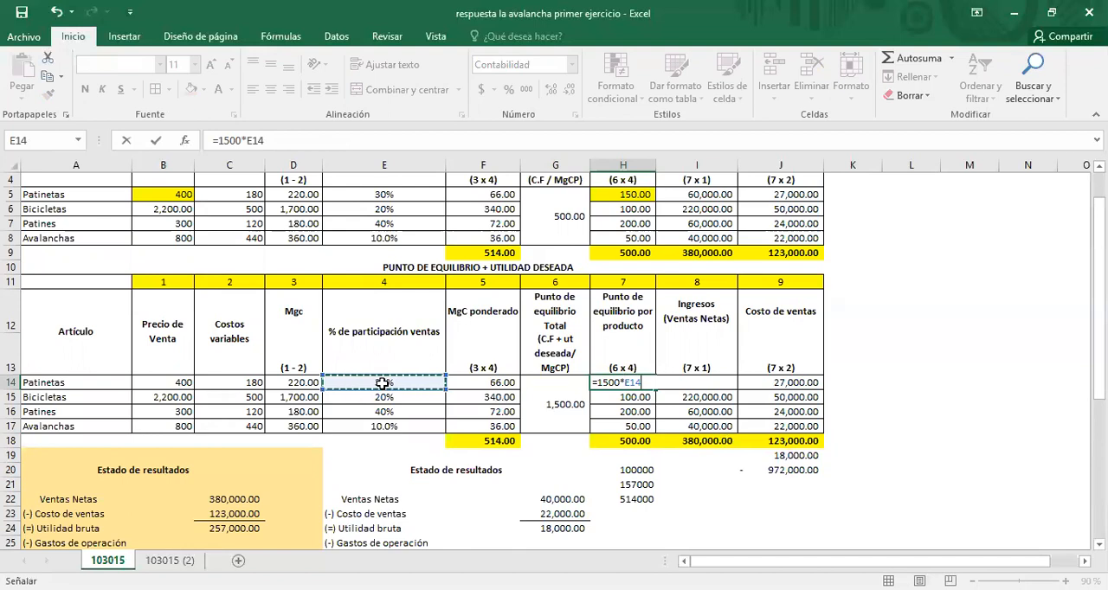
key(Return)
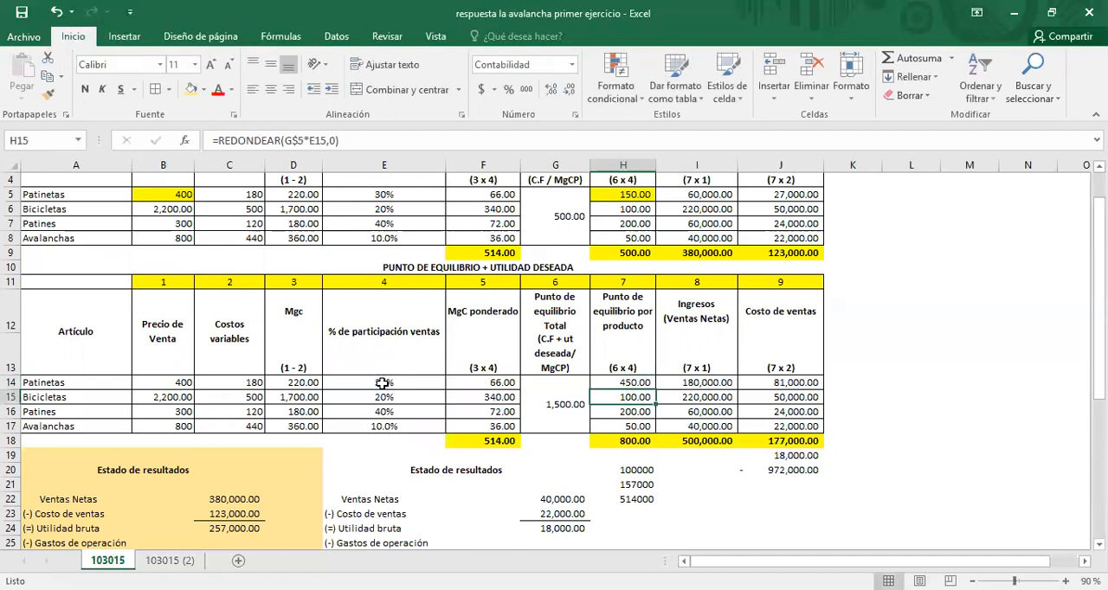
key(Up)
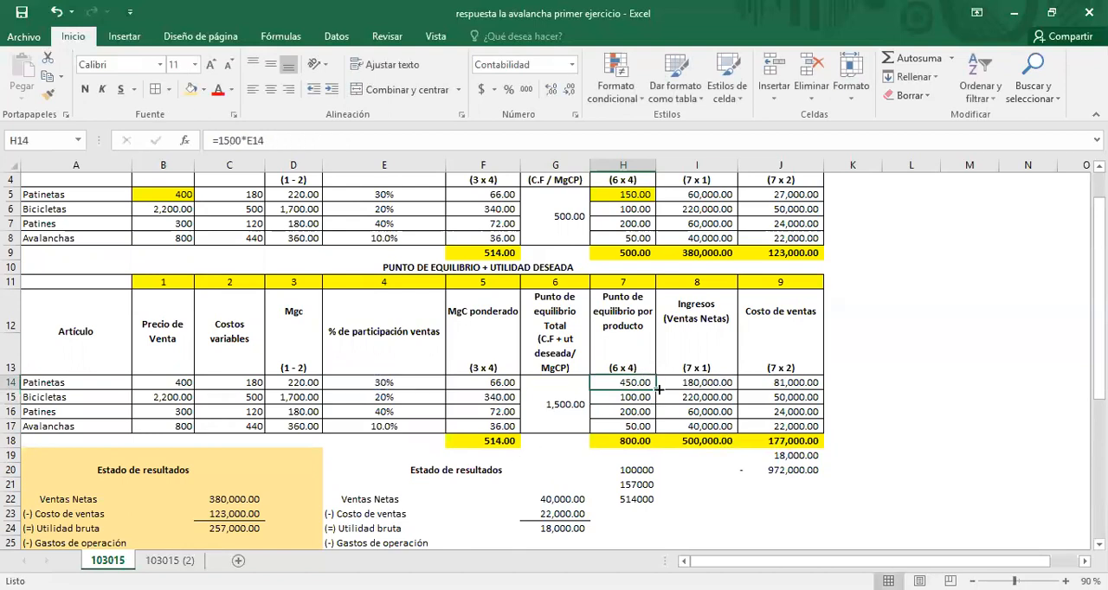
drag(657, 390, 653, 433)
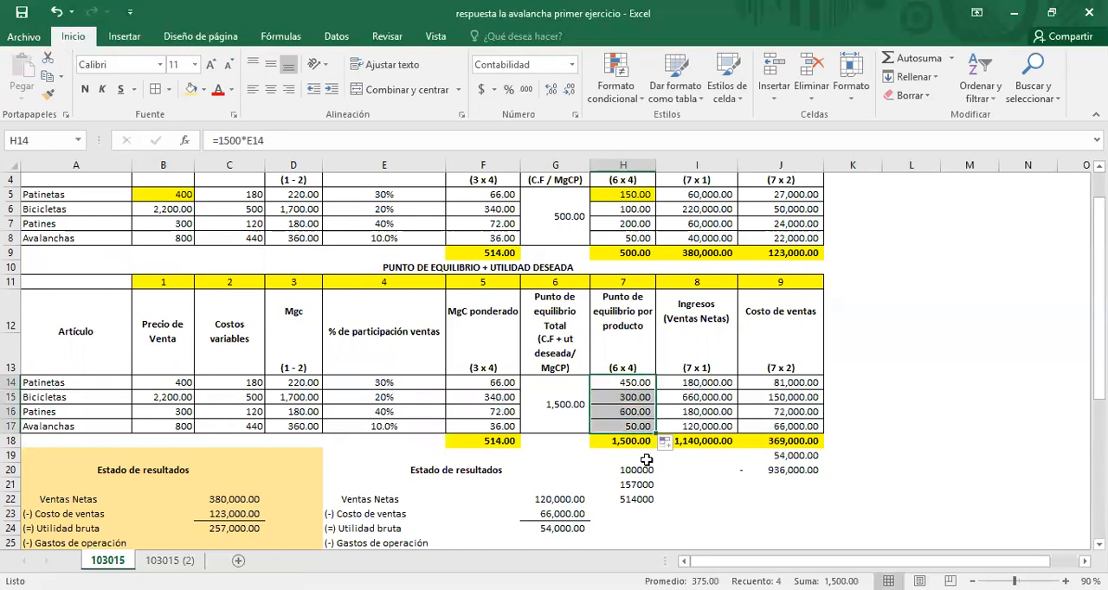
Step: Check the sum of the per-product break-even units in H18 against the total break-even in G14
click(634, 442)
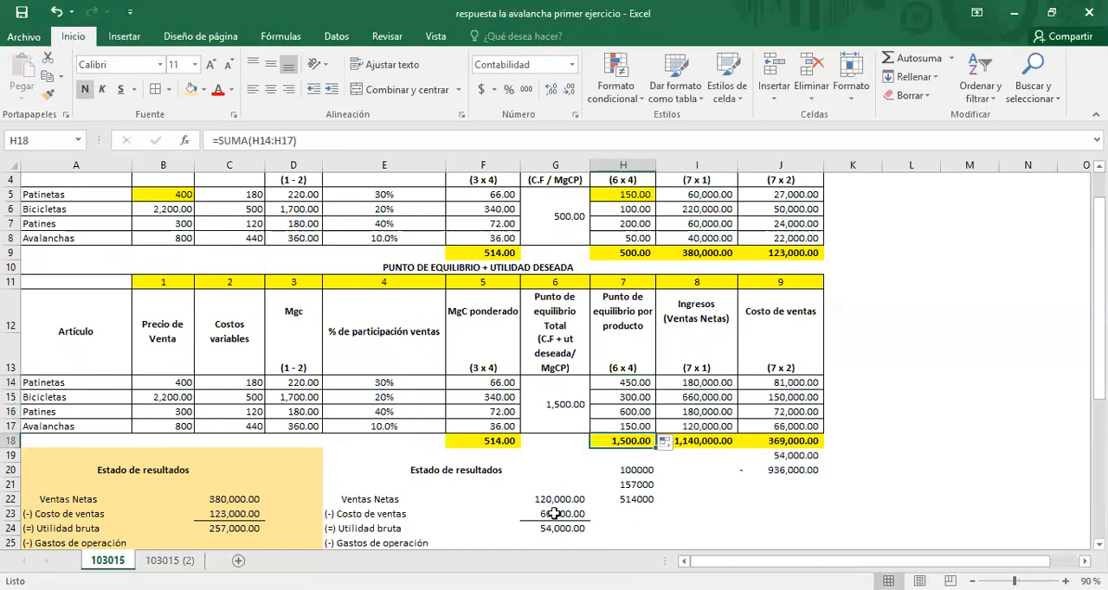
click(535, 390)
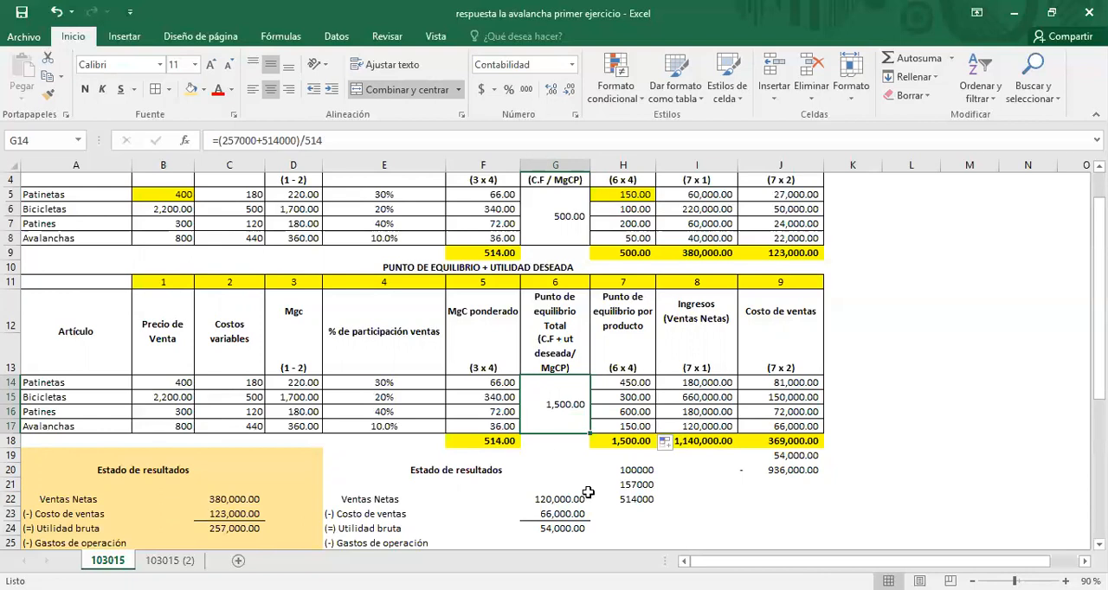
click(634, 443)
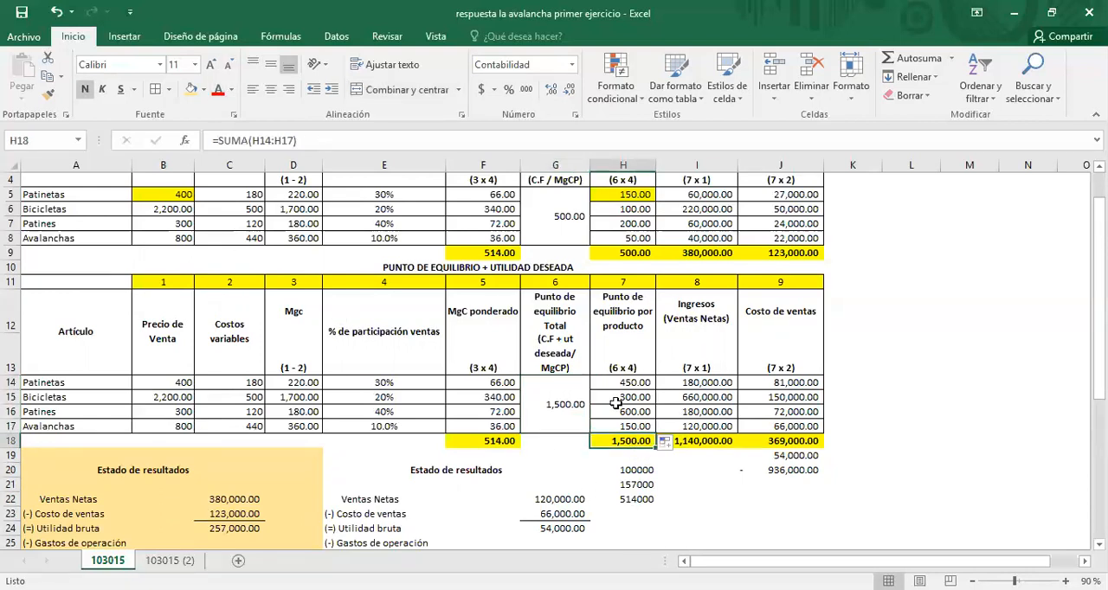
drag(632, 384, 626, 427)
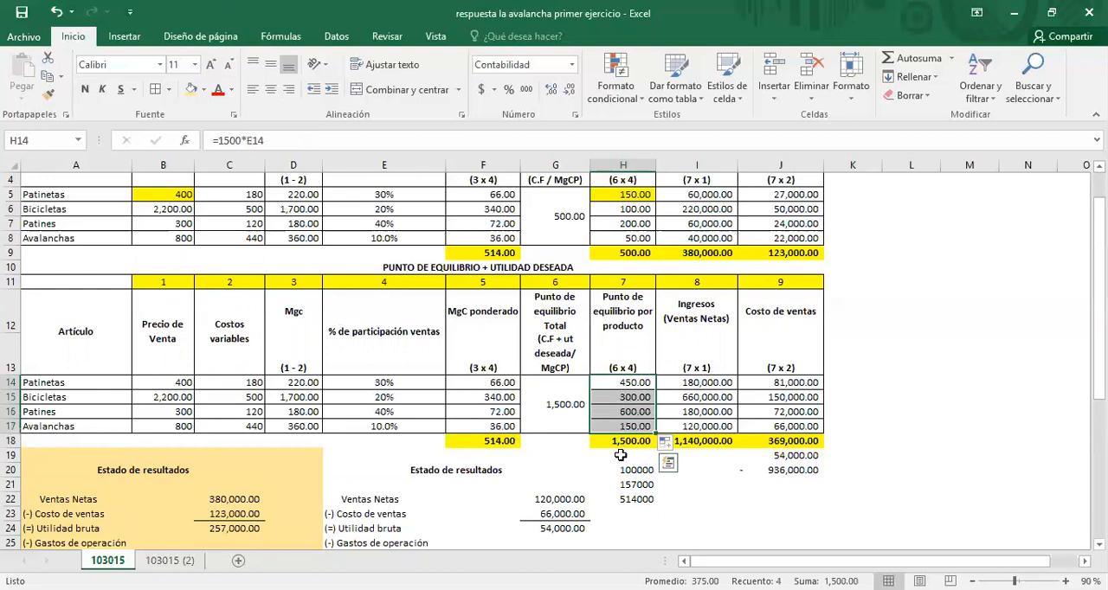
click(641, 443)
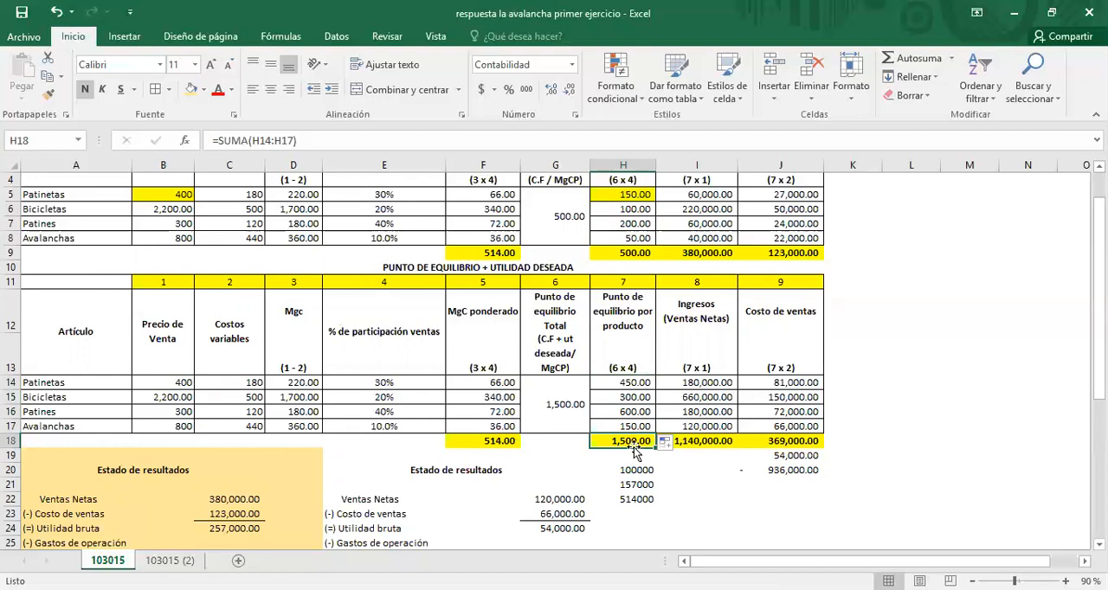
click(563, 407)
click(624, 441)
click(576, 424)
click(611, 441)
Step: Trace the precedents of the Patinetas net sales formula in I14 of the lower table
click(707, 382)
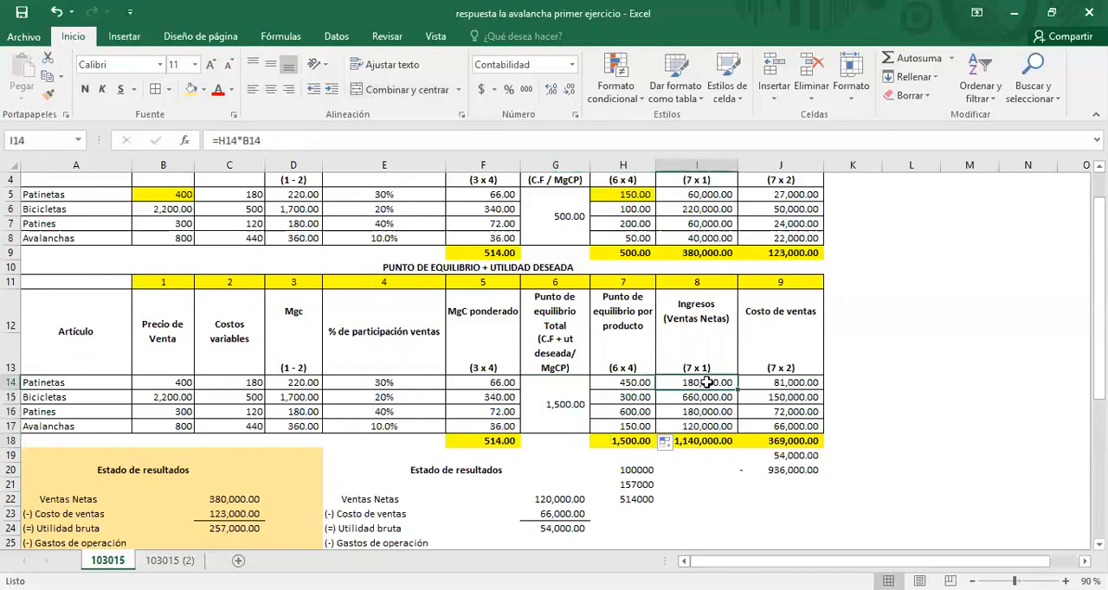
click(701, 194)
click(703, 383)
click(281, 36)
click(632, 58)
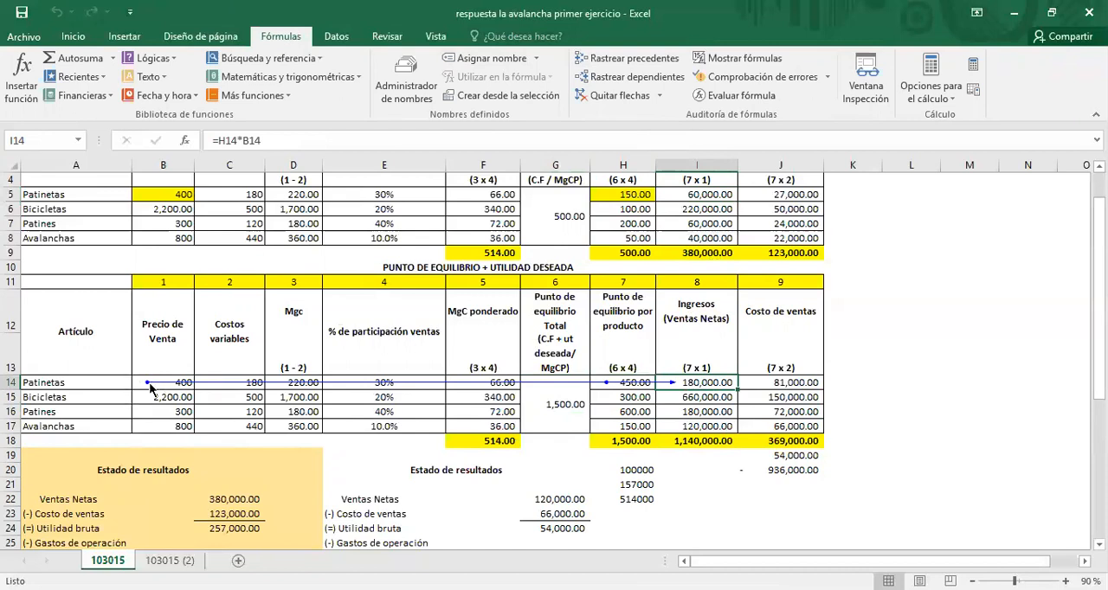
Step: Remove both decimals from the break-even units per product in H14:H17 and H5:H8
click(638, 387)
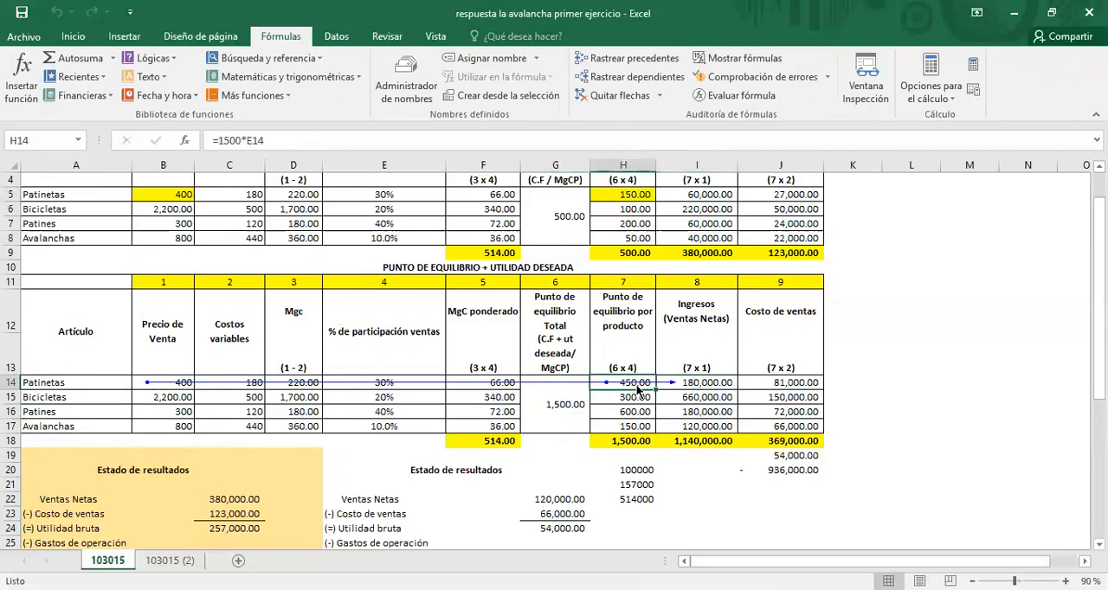
drag(638, 389, 639, 424)
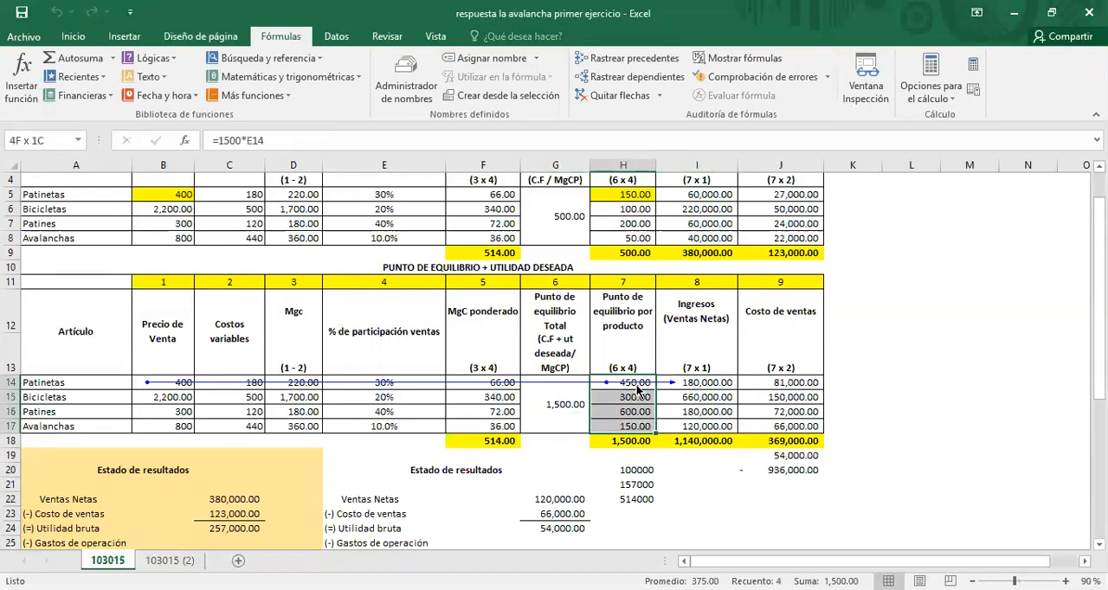
click(73, 35)
click(569, 91)
click(569, 91)
drag(629, 195, 630, 239)
click(569, 91)
click(569, 91)
Step: Remove both decimals from the total break-even cells G14 and G5
click(717, 384)
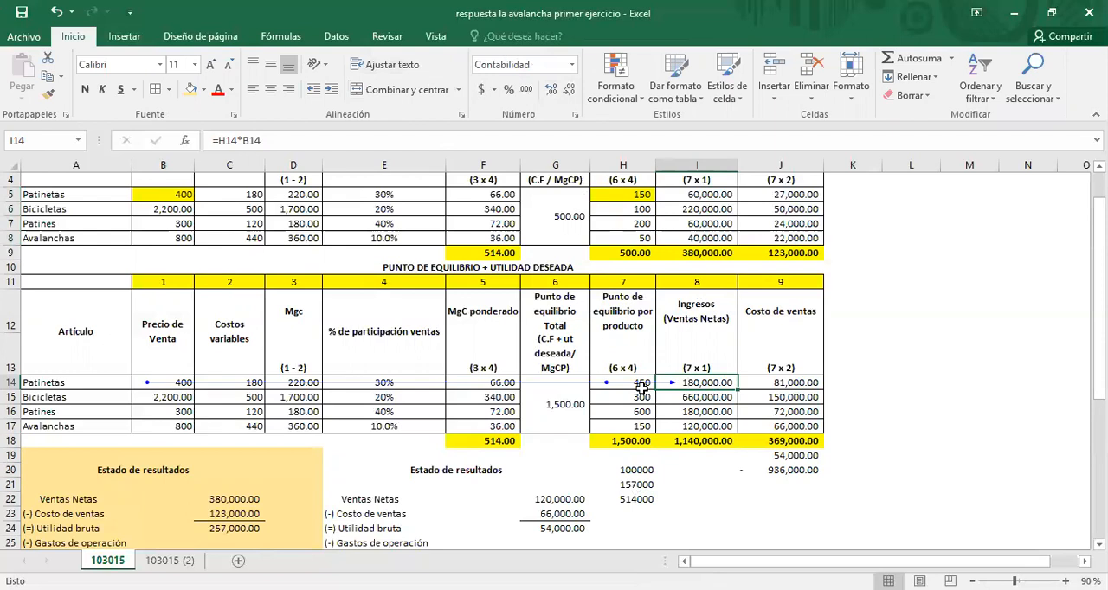
click(565, 411)
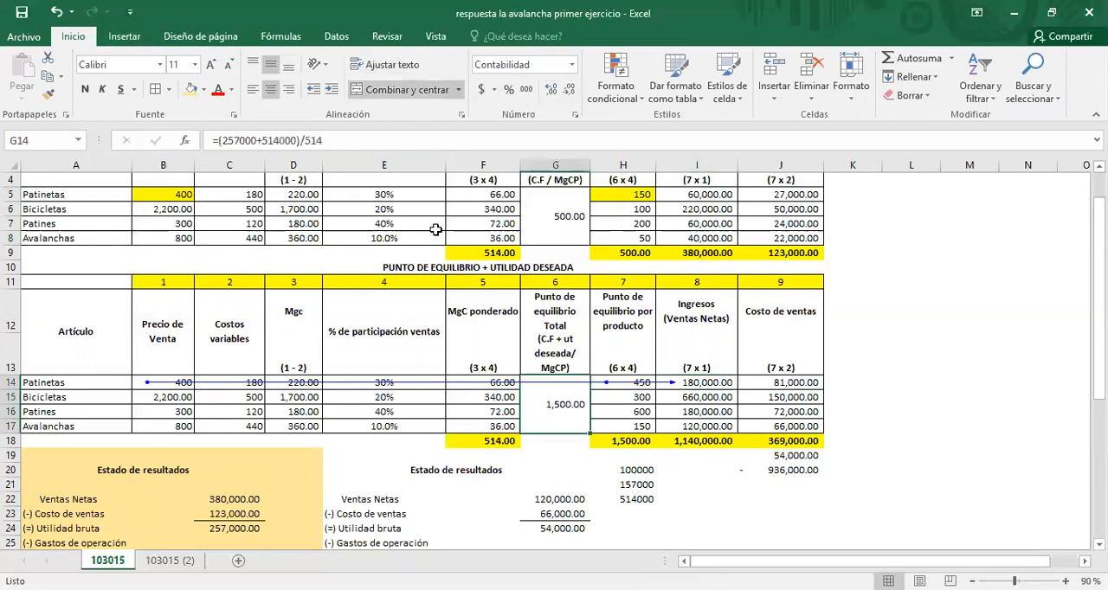
click(571, 90)
click(571, 90)
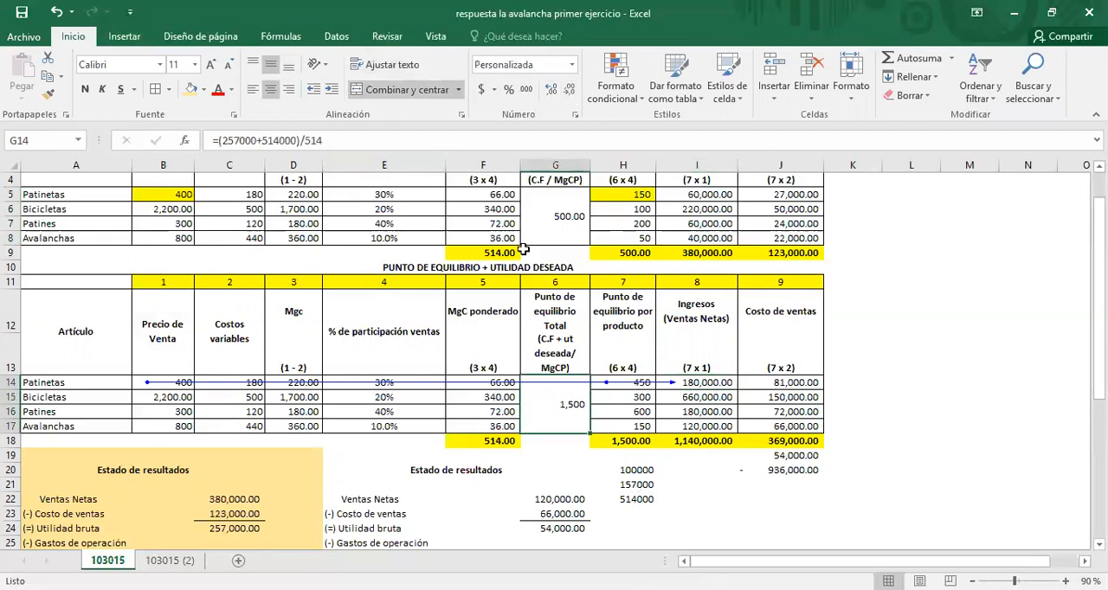
click(544, 232)
click(571, 90)
click(571, 90)
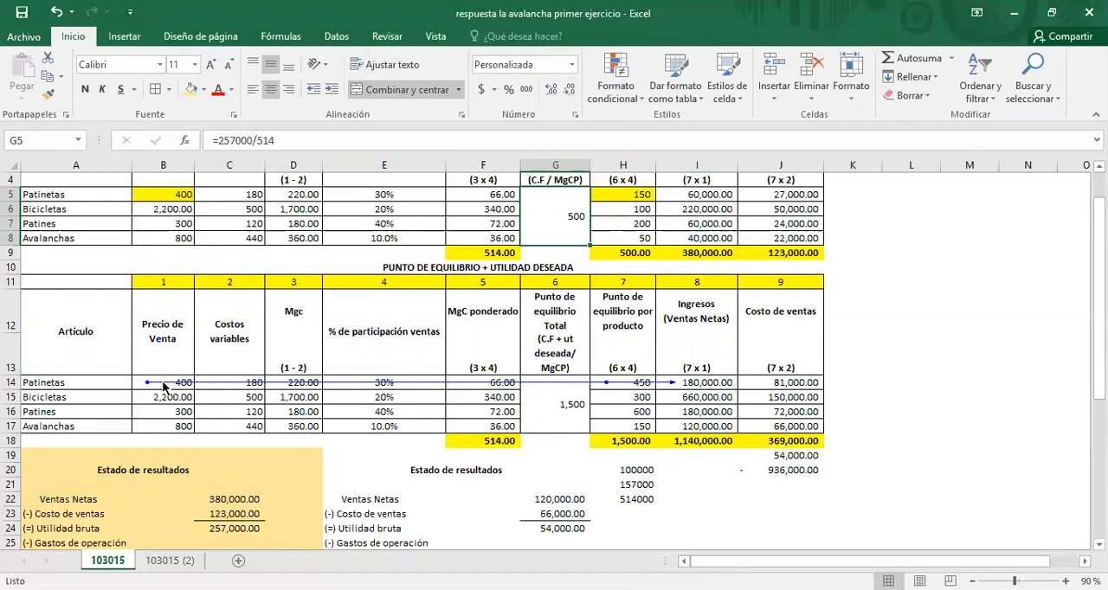
Step: Review the lower table's net sales formulas in I14:I17, their total in I18, and the Patinetas sale price in B14
click(715, 385)
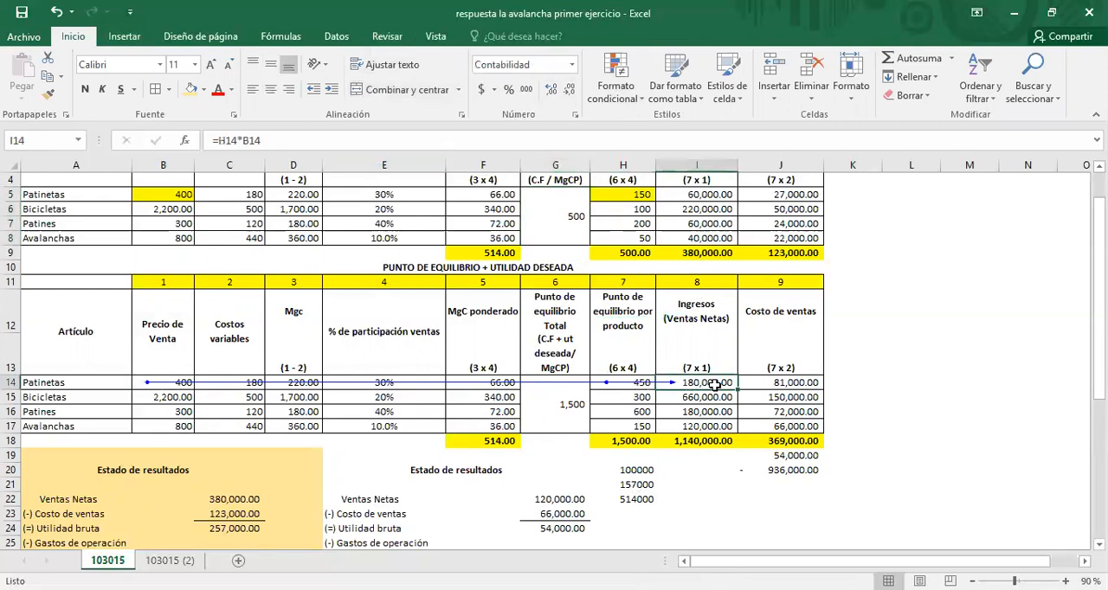
click(686, 398)
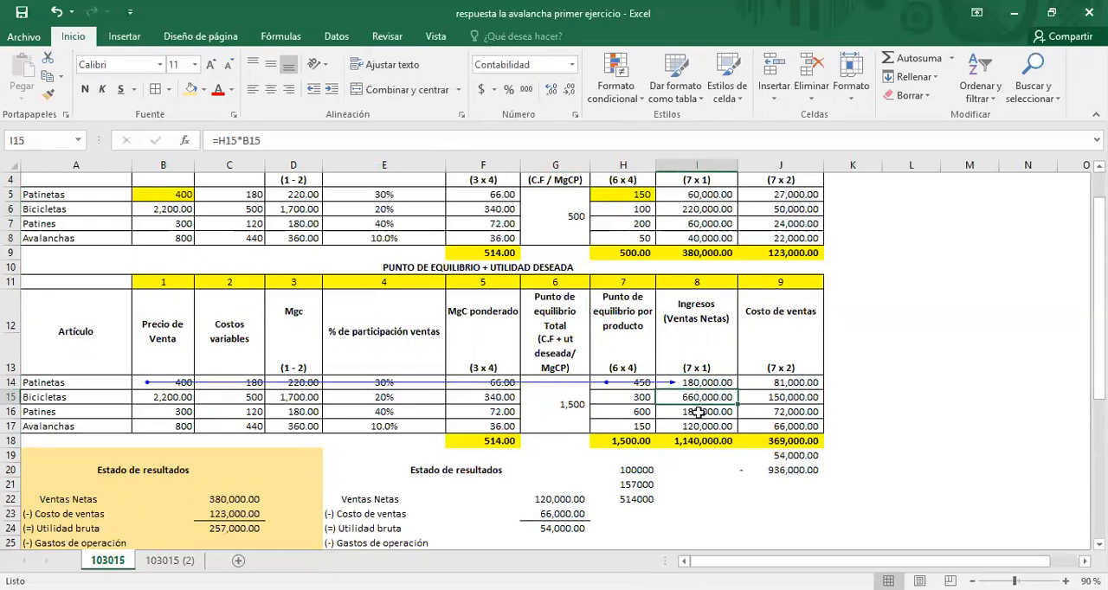
click(700, 412)
click(701, 426)
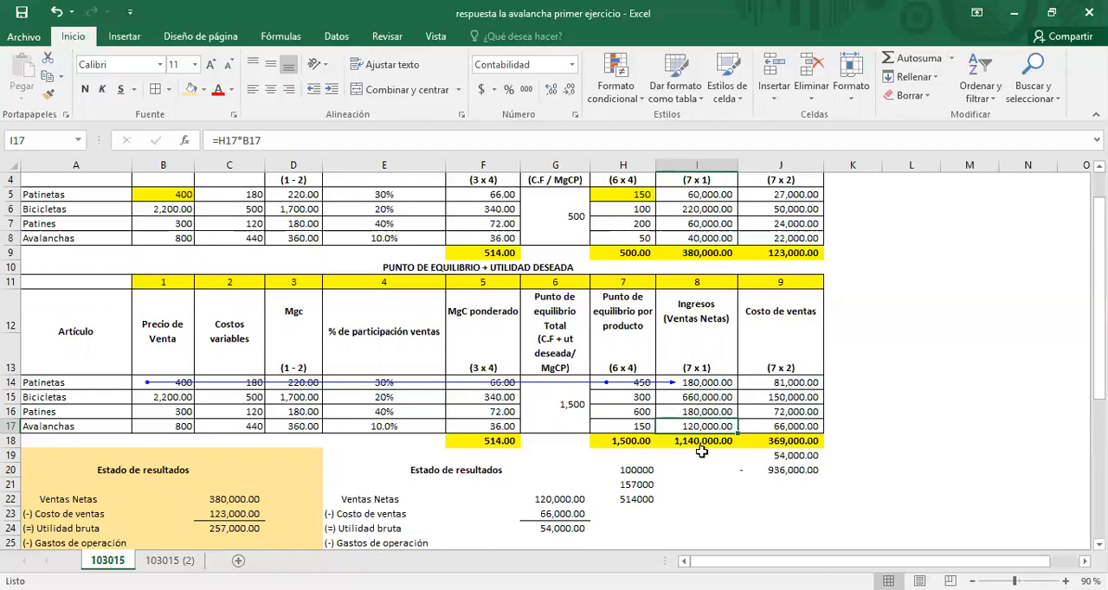
click(703, 444)
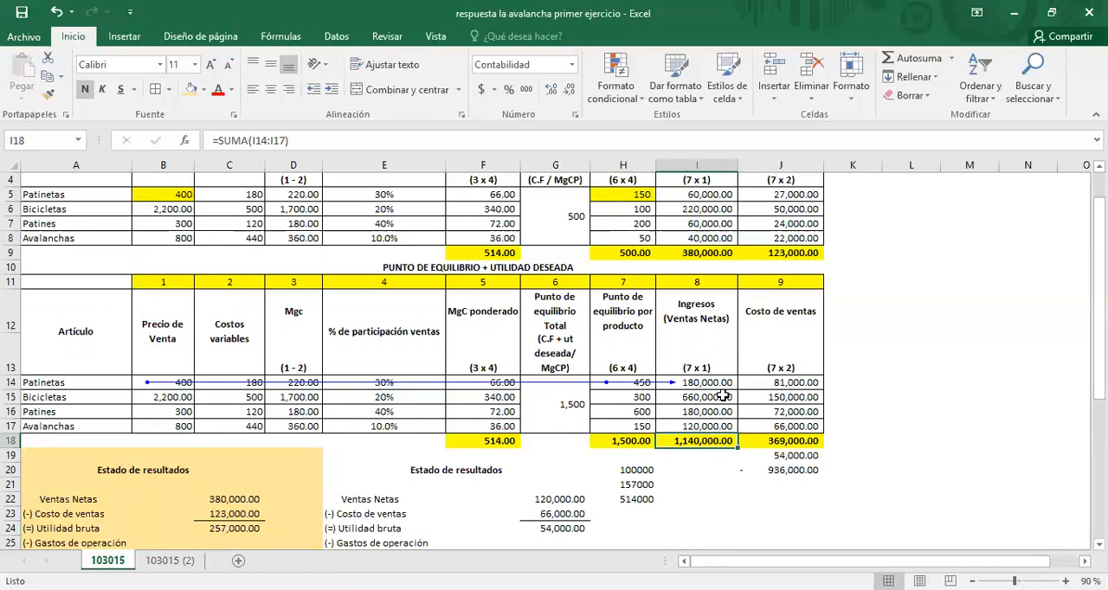
click(135, 382)
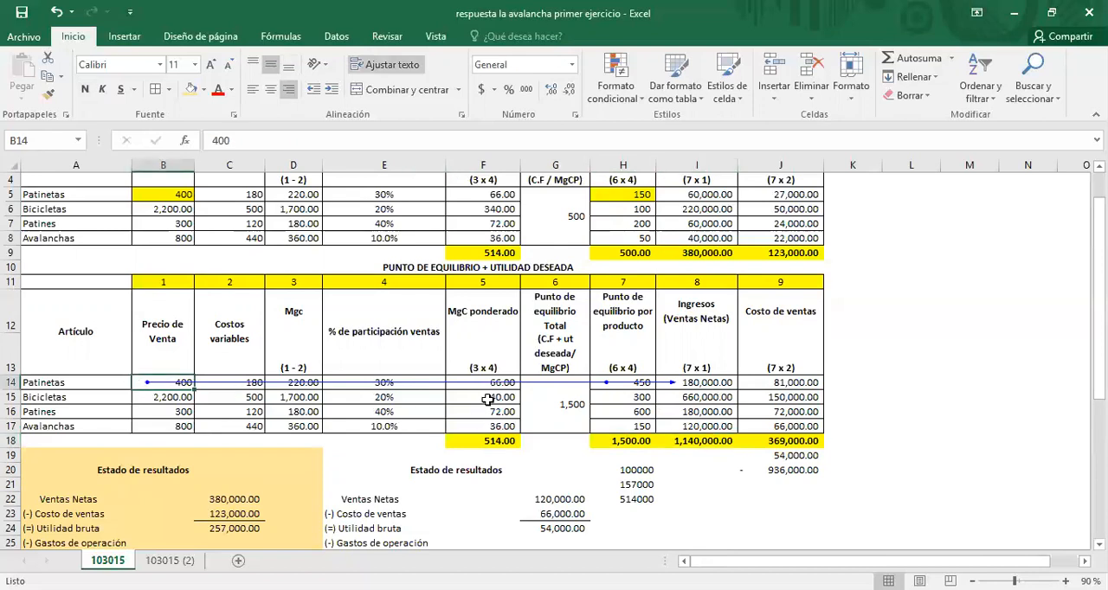
Step: Replace the existing trace arrows with the precedents of the Patinetas cost of sales formula in J14 of the lower table
click(632, 387)
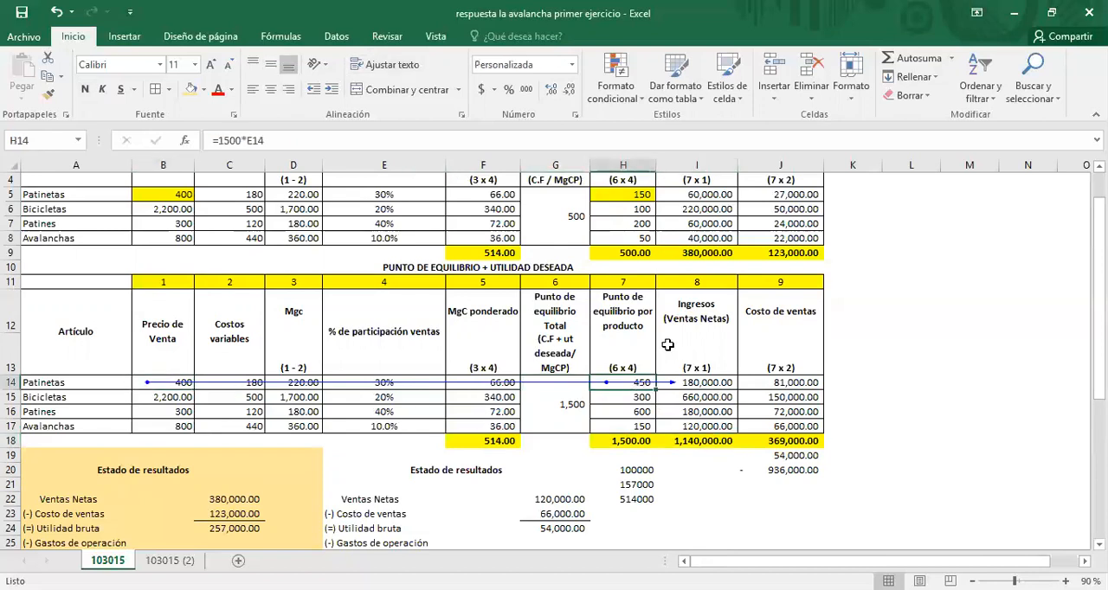
click(772, 383)
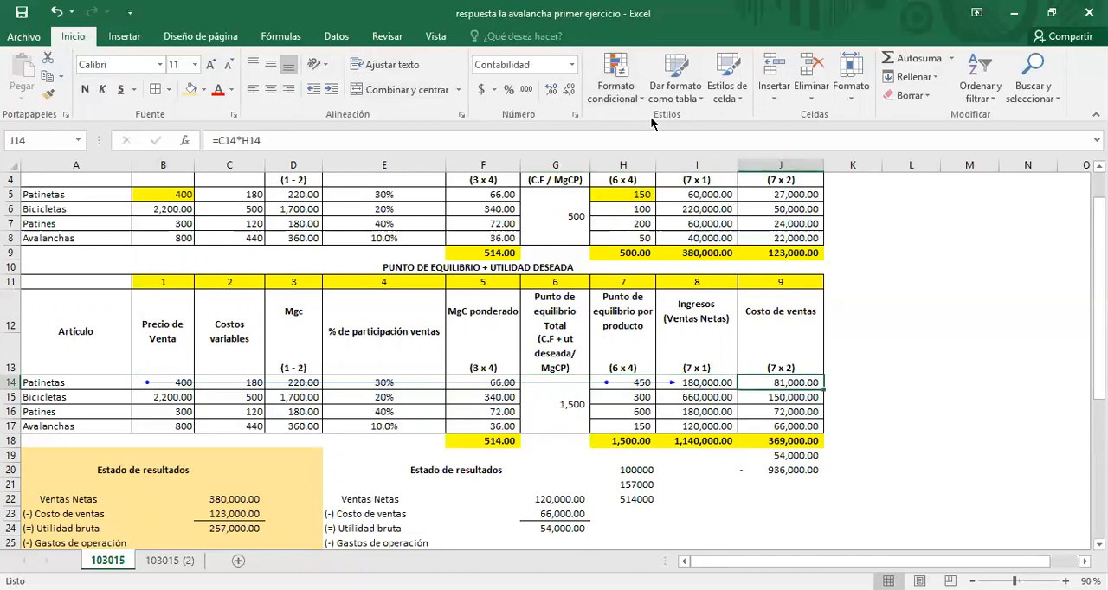
click(279, 37)
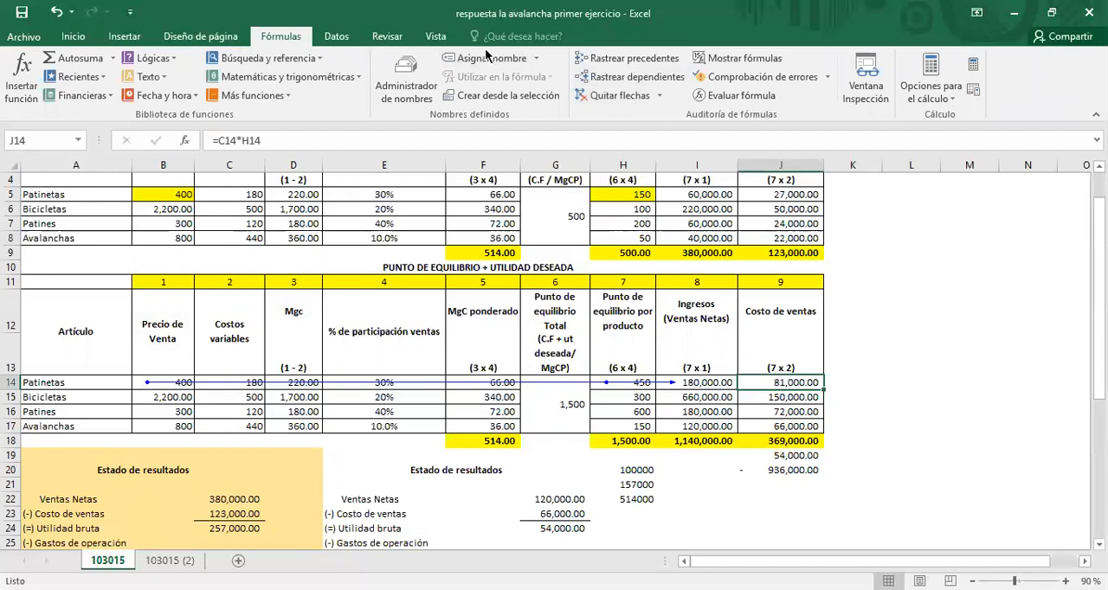
click(611, 95)
click(620, 58)
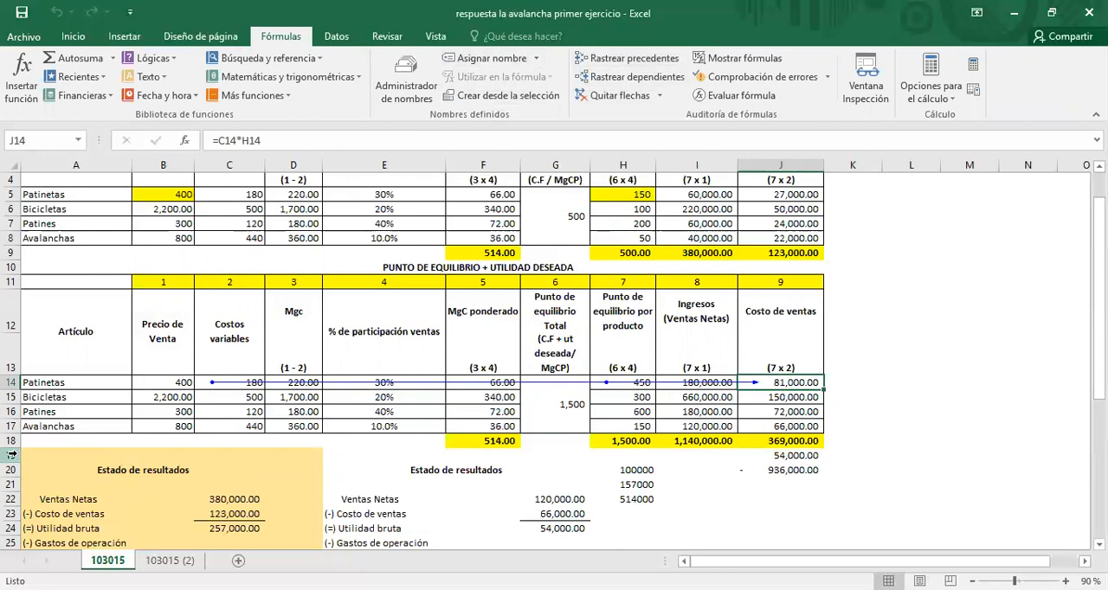
Step: Review the lower table's variable costs in C14:C17 and the Patinetas cost of sales formula in J14
click(200, 382)
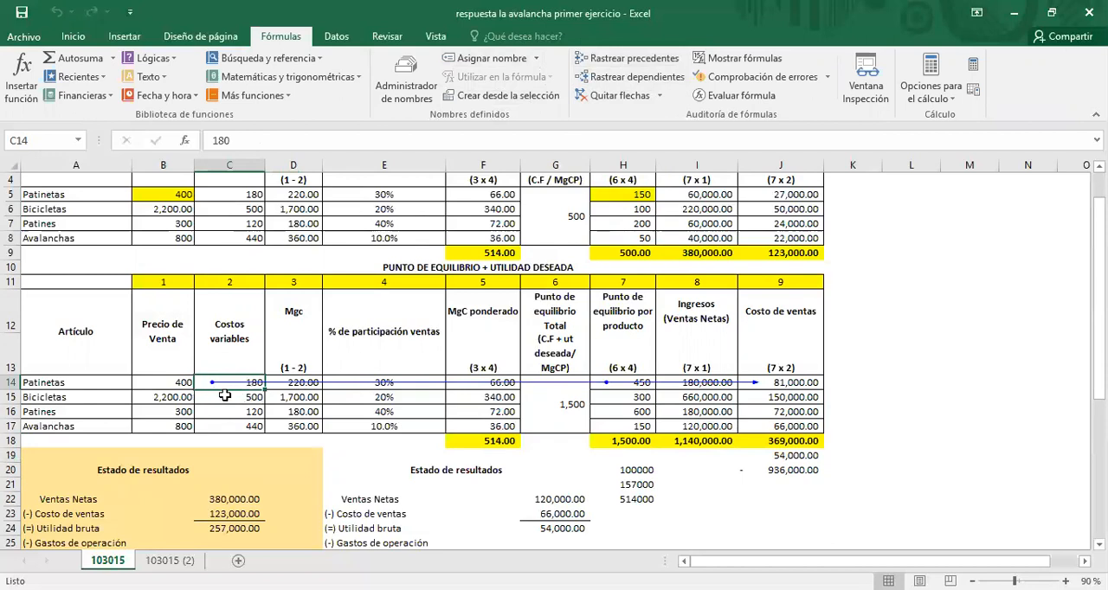
click(234, 399)
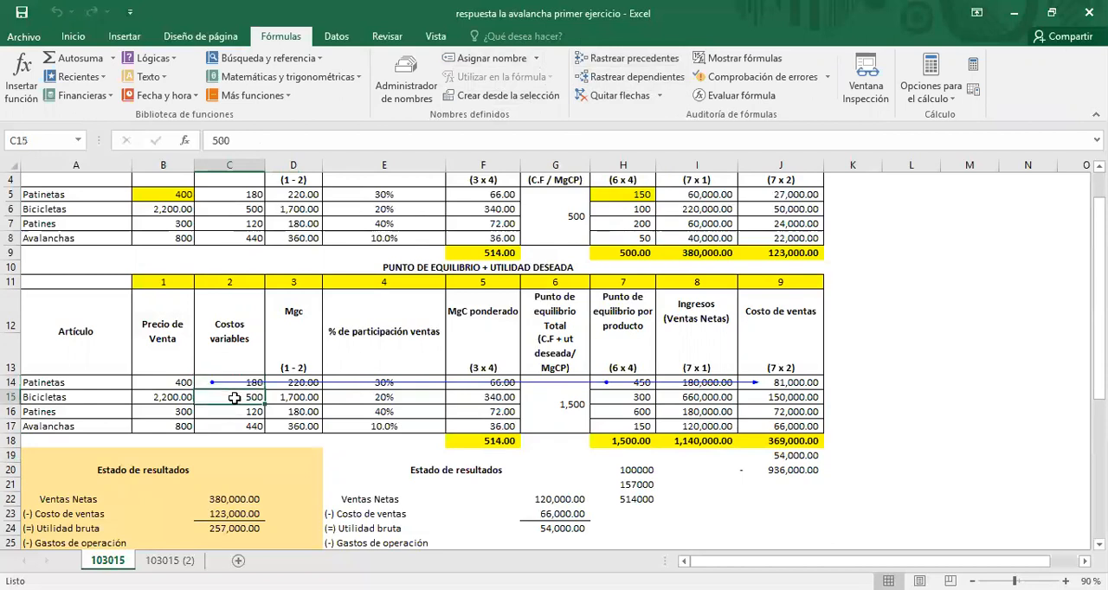
click(233, 413)
click(233, 426)
click(198, 383)
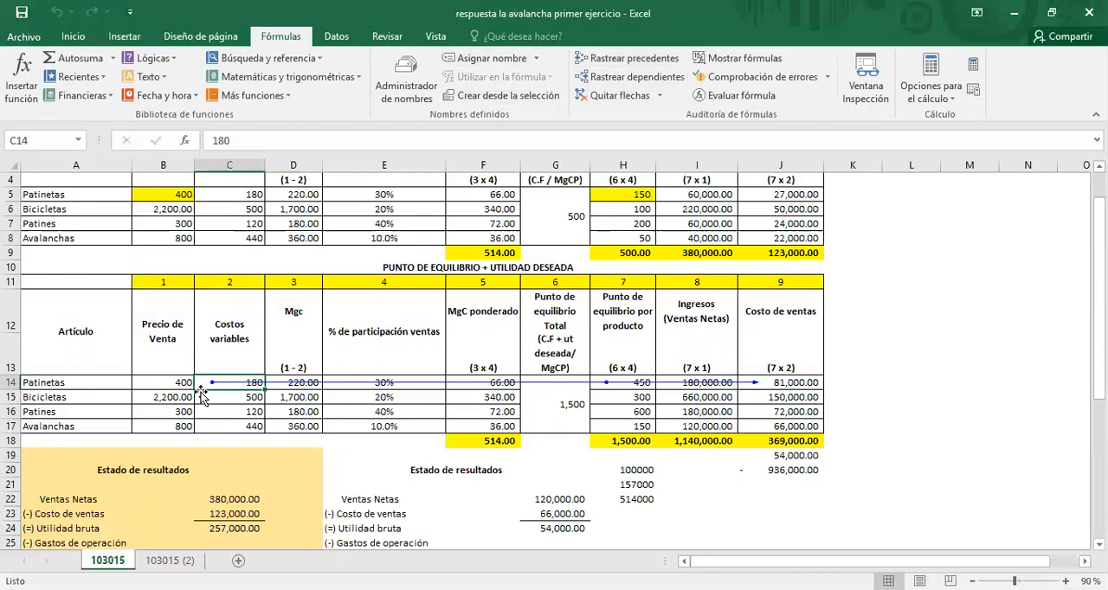
click(200, 400)
click(205, 415)
click(206, 426)
click(802, 382)
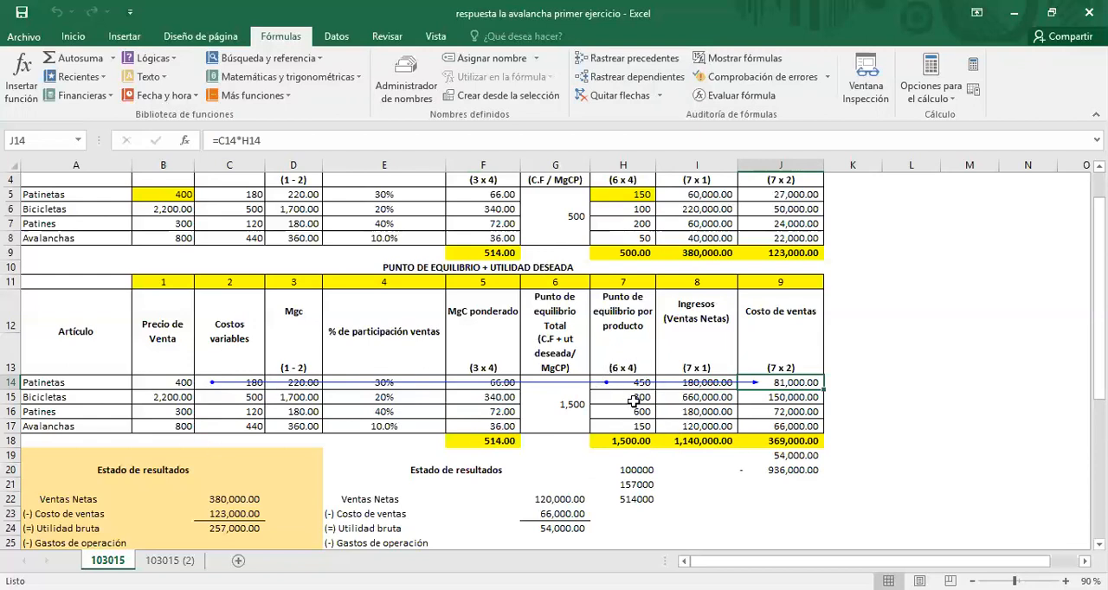
Step: Format the Bicicletas cost of sales in J15 without decimals and trace its precedents in place of the existing arrows
click(787, 398)
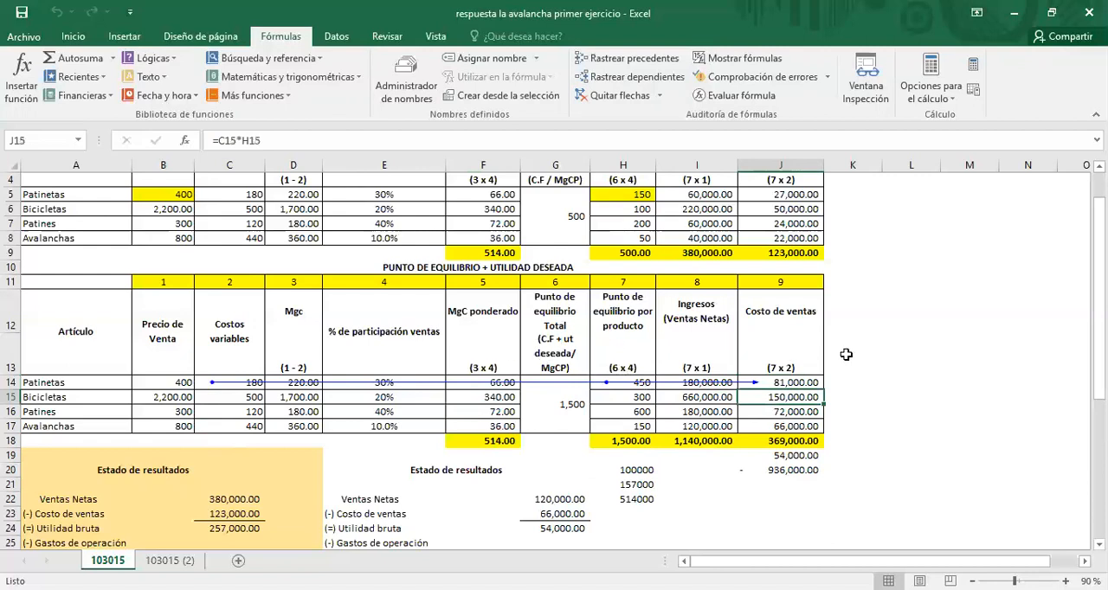
key(ctrl+shift+1)
click(627, 97)
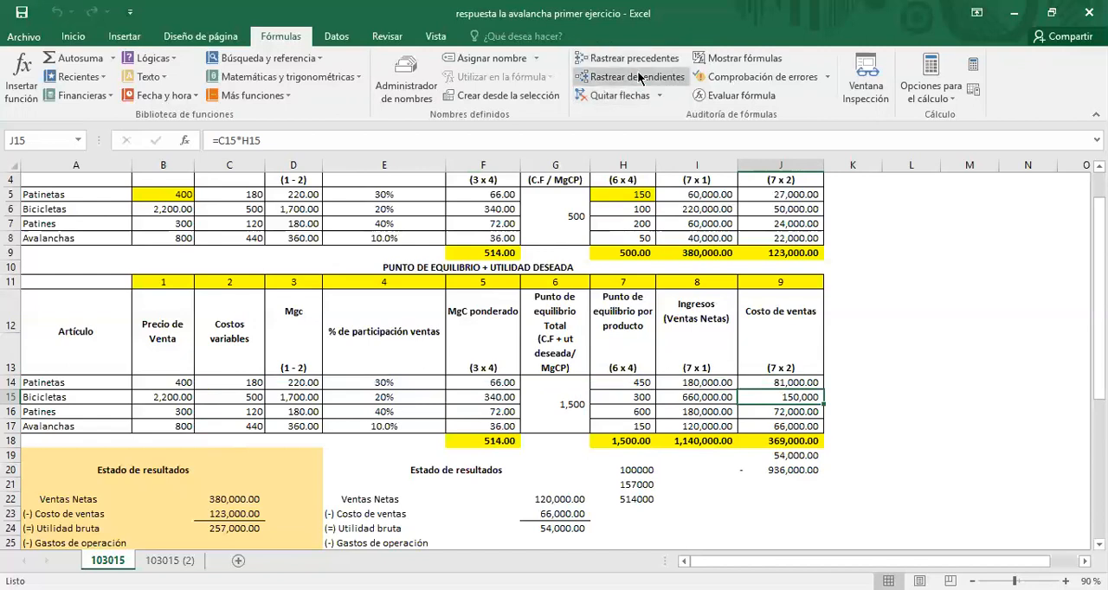
click(641, 63)
Step: Review the lower table's cost of sales formulas for Patines and Avalanchas in J16:J17 and their total in J18
click(794, 413)
click(797, 429)
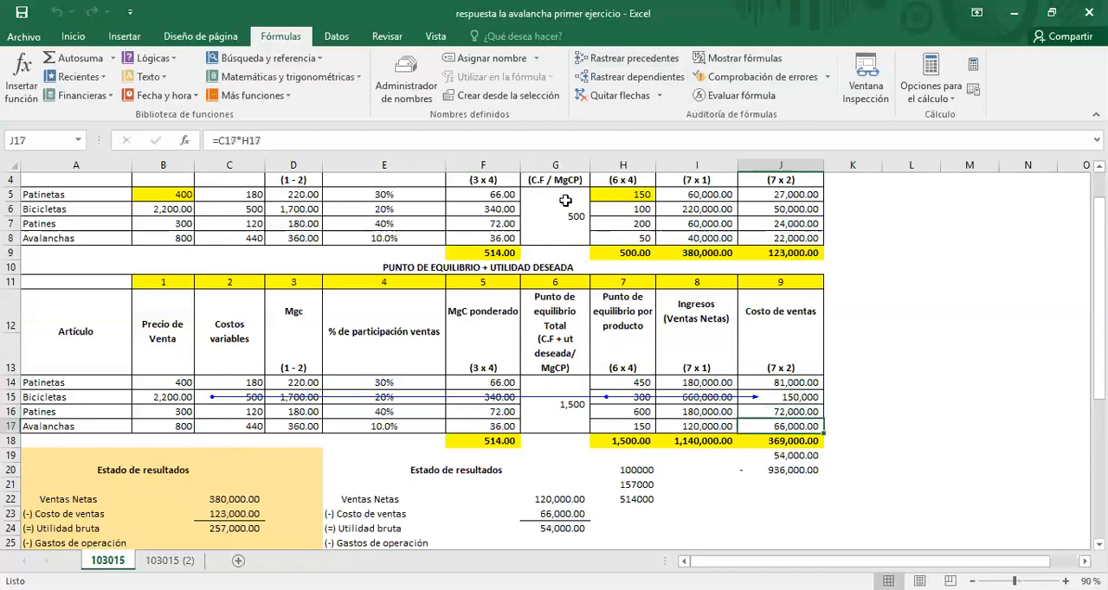
click(797, 439)
Step: AutoSum the net sales I14:I17 in I18 and fill the formula across to the cost of sales total in J18
click(710, 440)
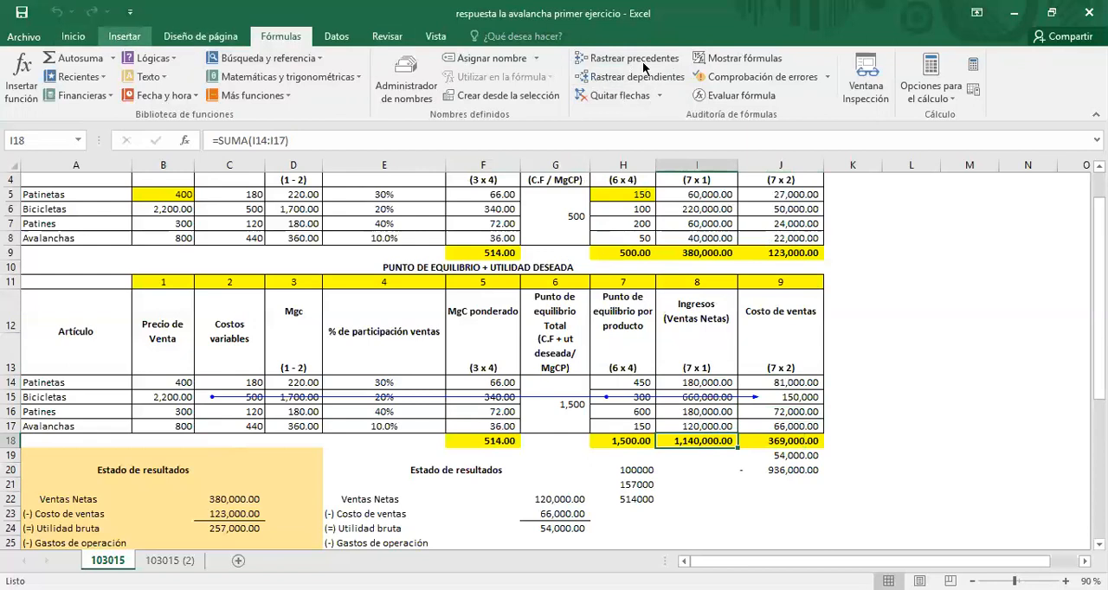
scroll(764, 65, up, 3)
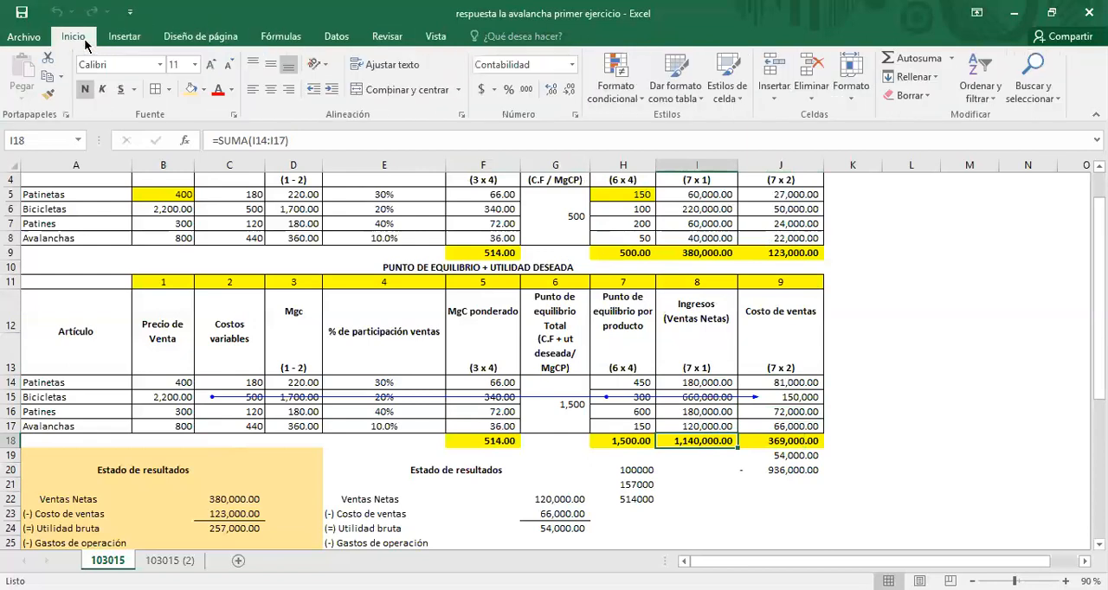
click(913, 68)
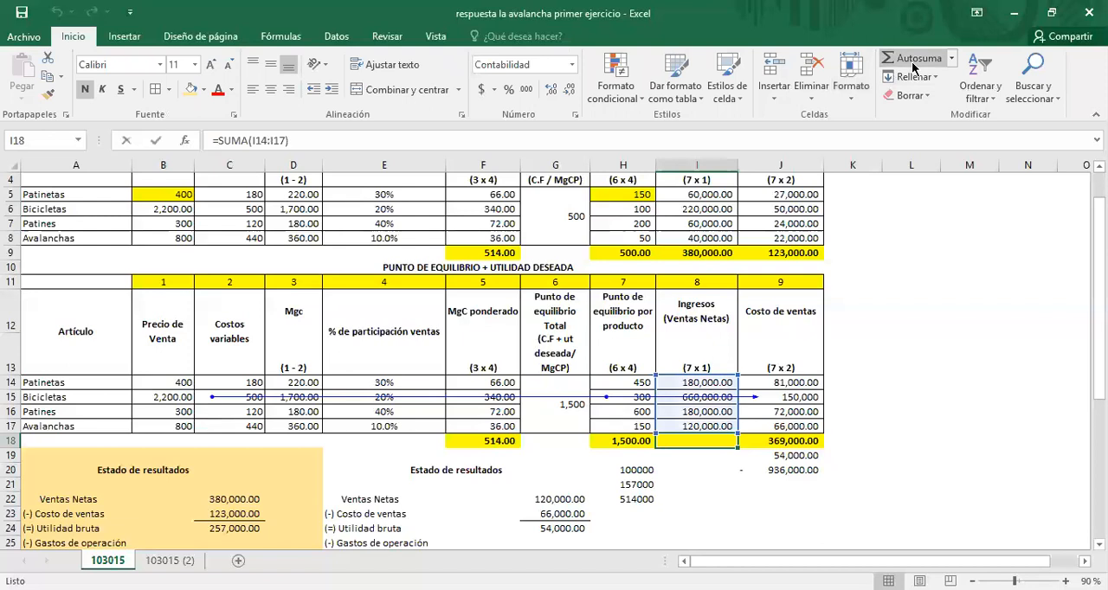
key(Return)
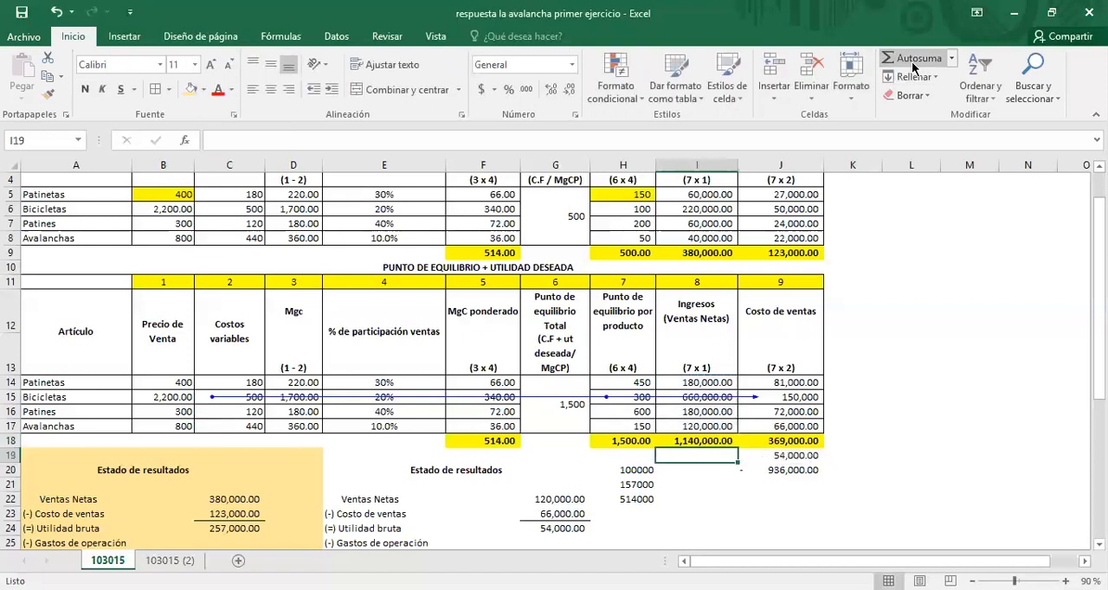
click(702, 442)
drag(741, 449, 805, 448)
Step: Clear the contents of the leftover income statement in A34:D49 below the shaded one
scroll(870, 404, down, 4)
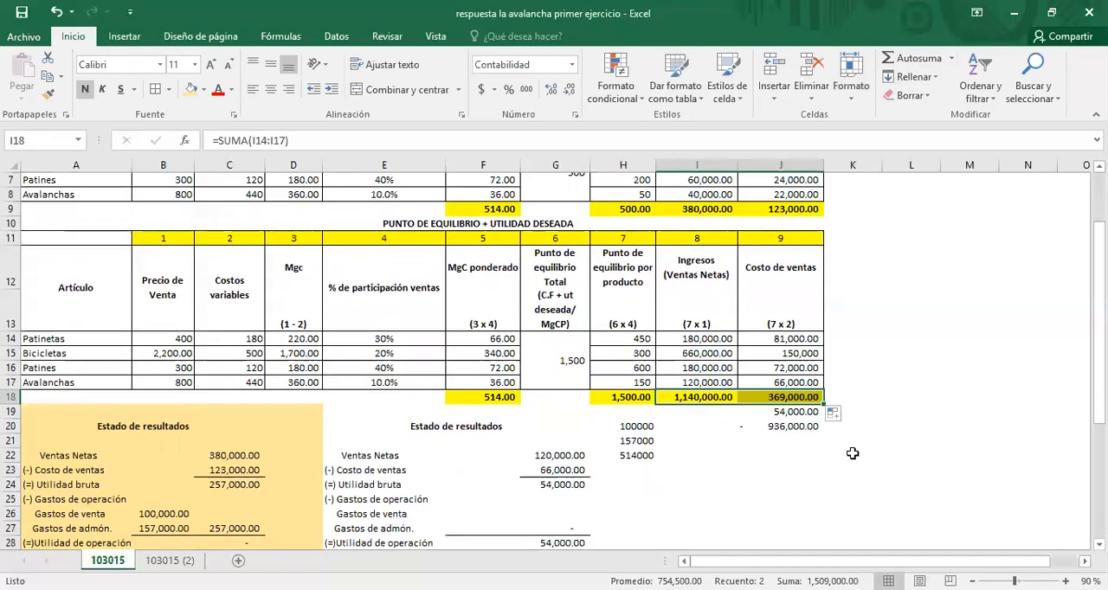
scroll(838, 383, up, 1)
scroll(838, 452, down, 4)
scroll(539, 453, up, 2)
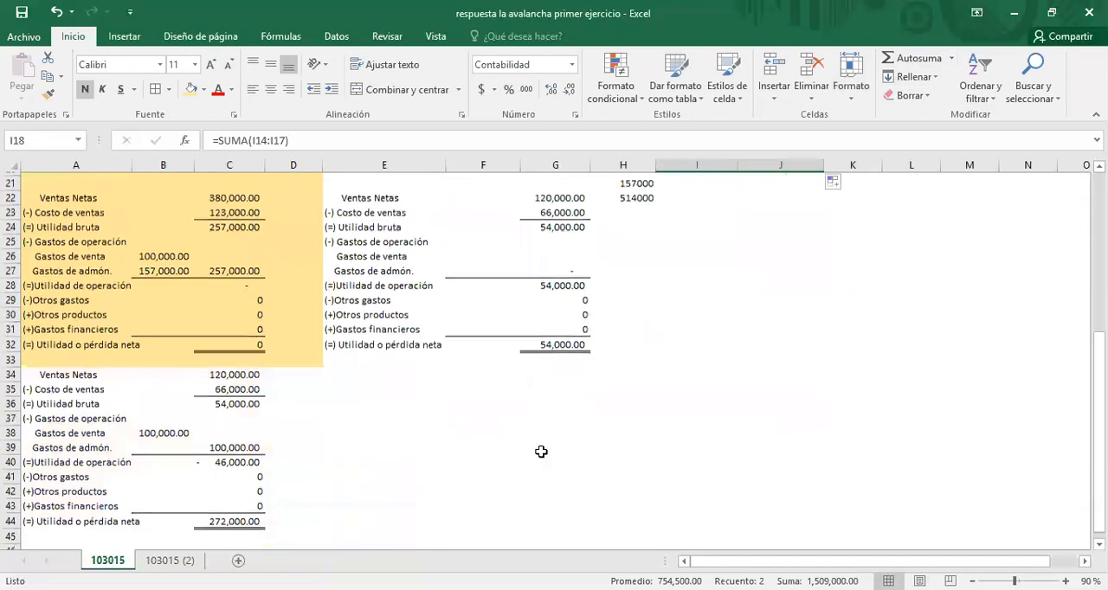
drag(30, 390, 229, 520)
drag(207, 562, 268, 488)
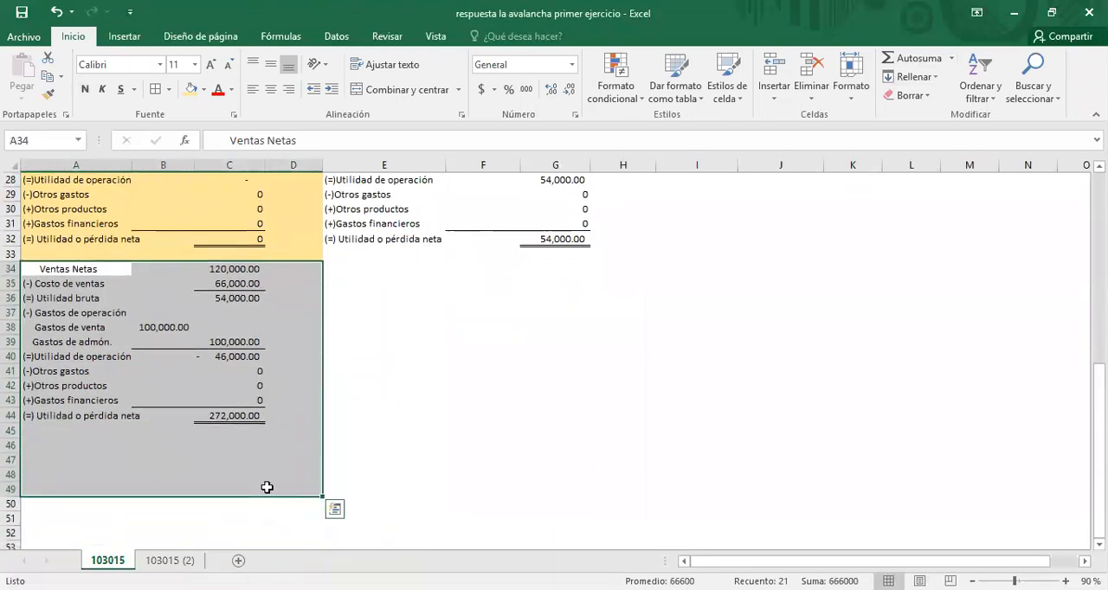
key(Delete)
Step: Delete the leftover auxiliary calculations in H20:J23 and J19 beneath the lower table
scroll(419, 448, up, 5)
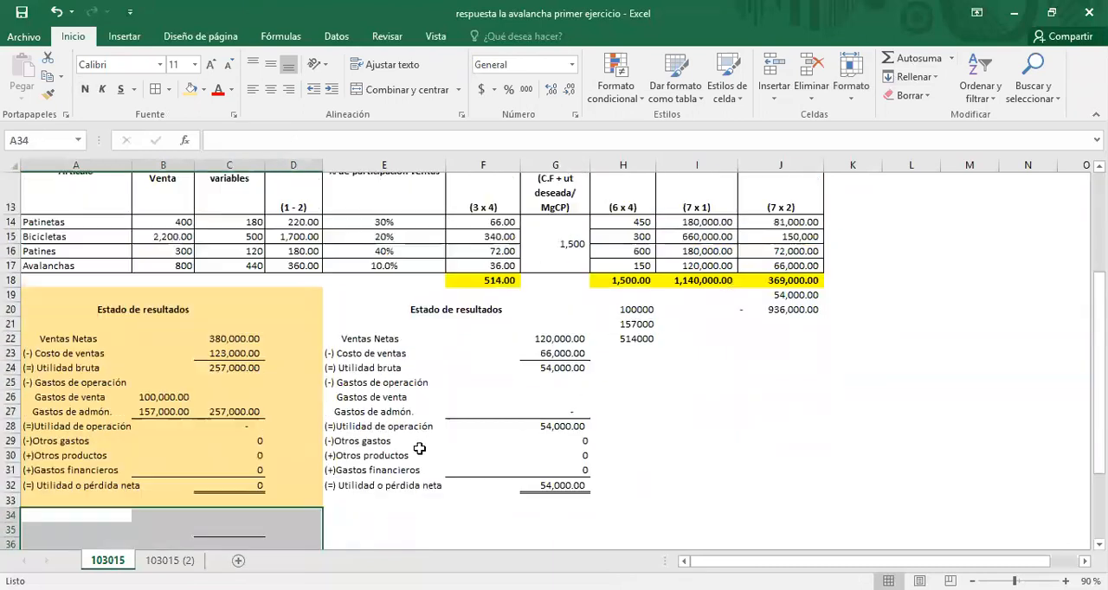
drag(419, 416, 260, 351)
click(425, 316)
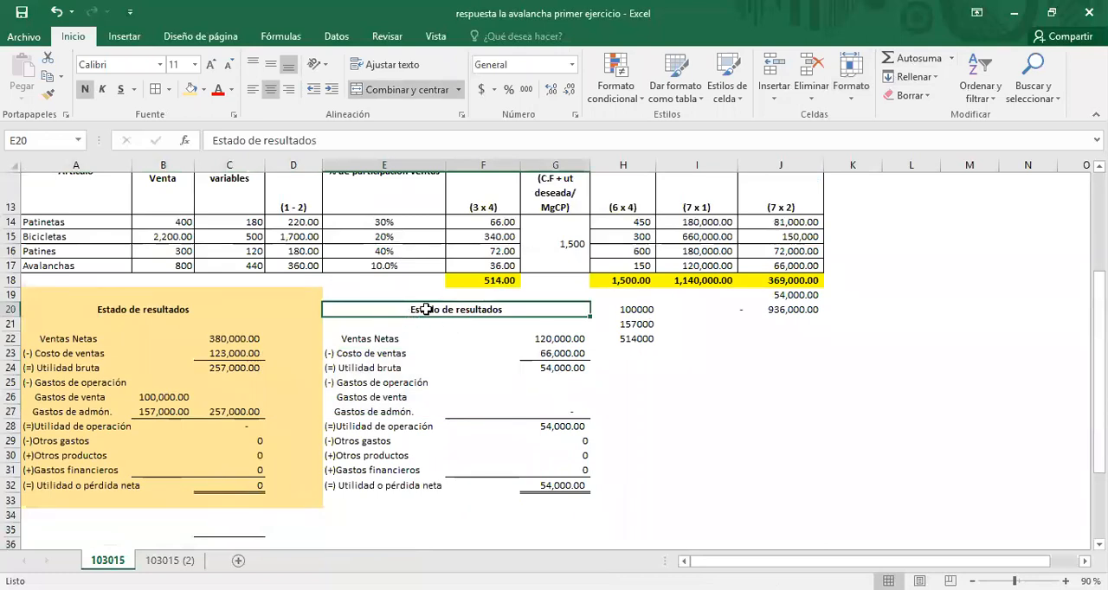
drag(624, 309, 783, 353)
key(Delete)
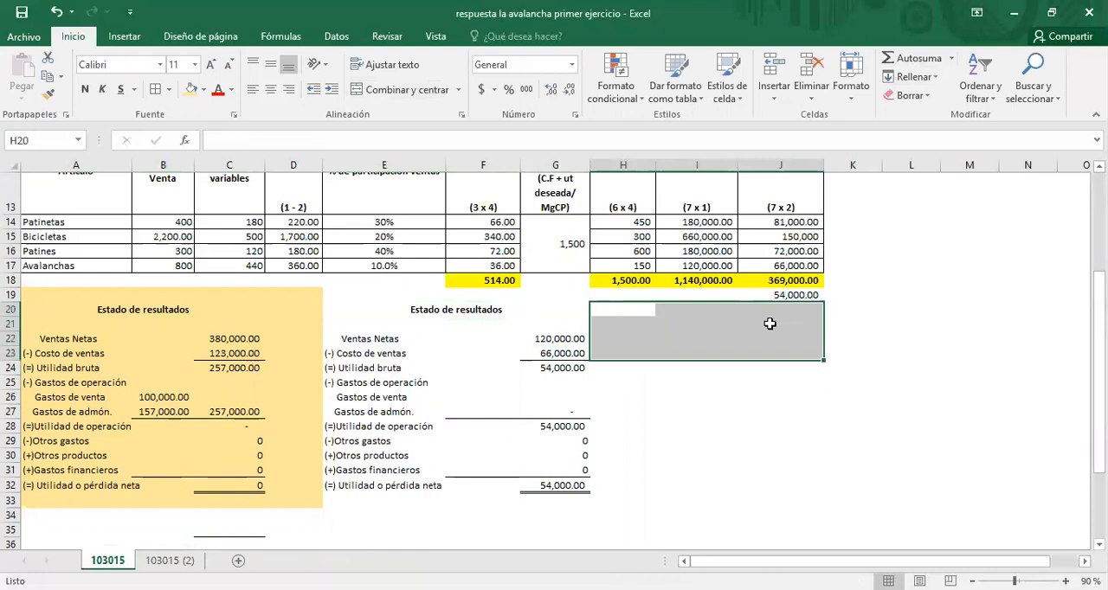
key(Up)
key(Right)
key(Right)
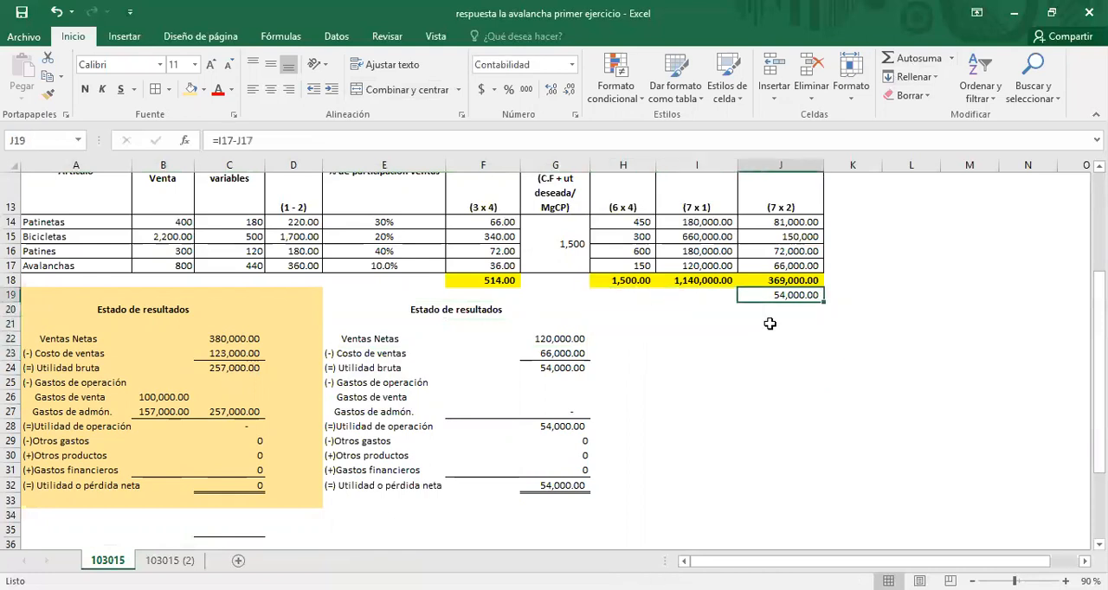
key(Delete)
Step: Link Ventas Netas in G22 of the second income statement to the net sales total with =I18
key(Left)
key(Left)
key(Left)
key(Down)
key(Down)
key(Down)
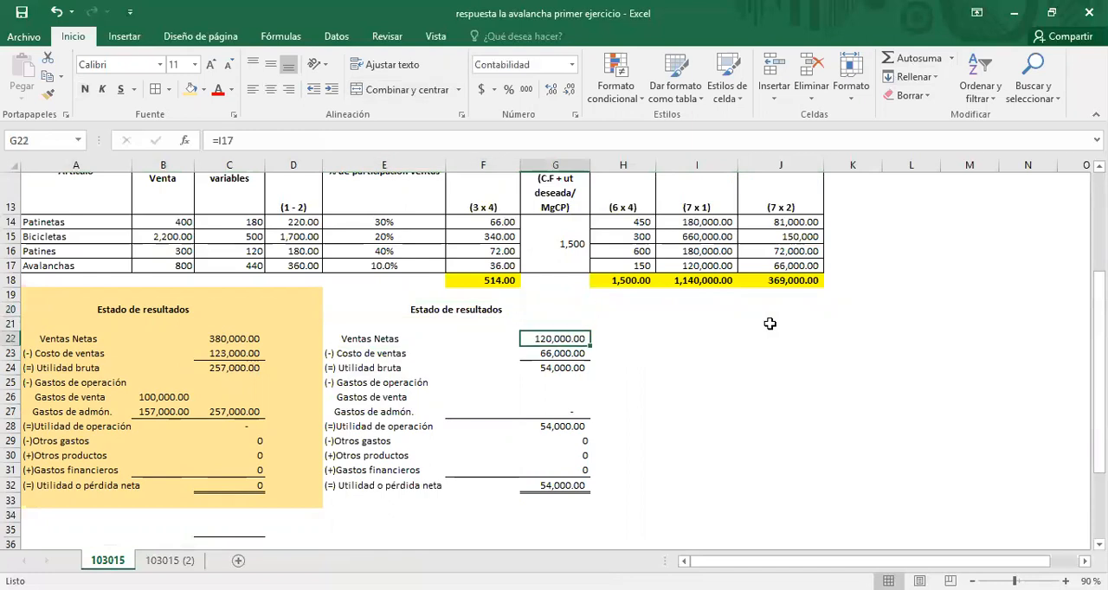
text(=)
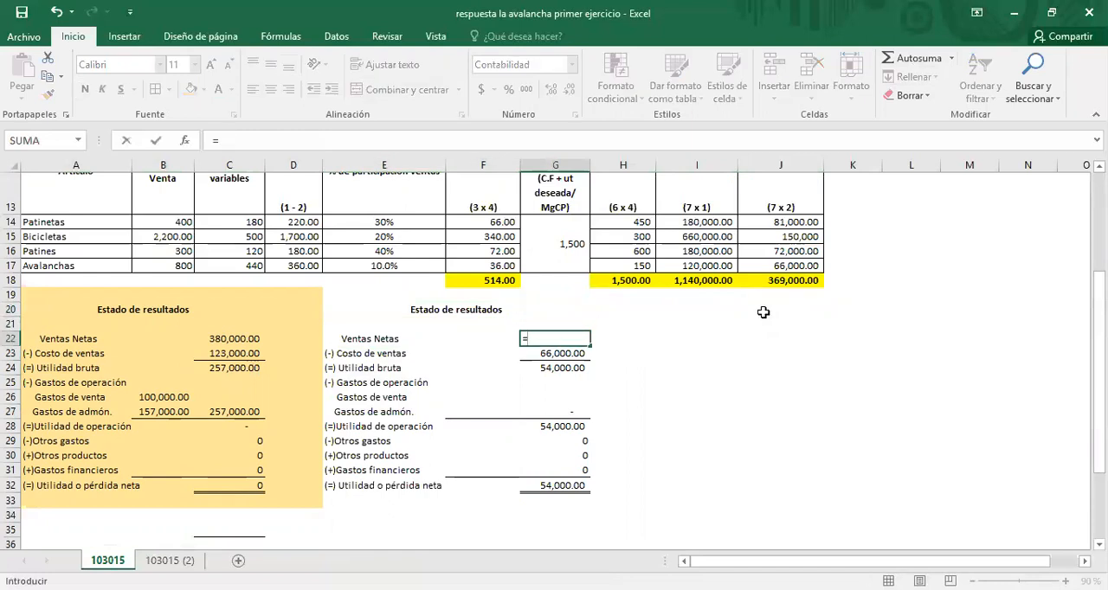
scroll(700, 346, up, 1)
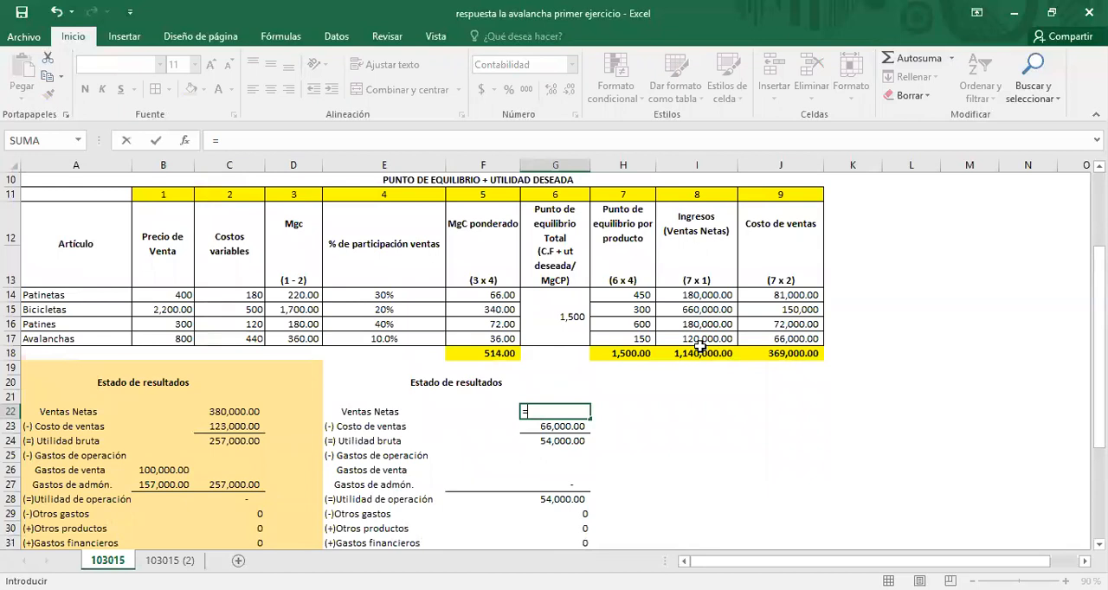
click(697, 355)
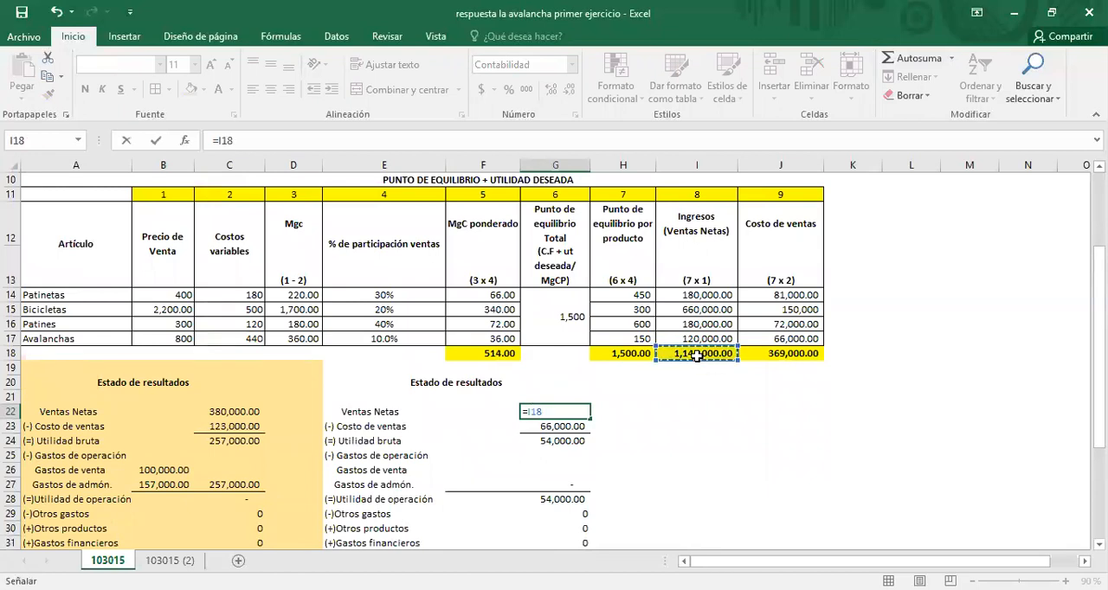
key(Return)
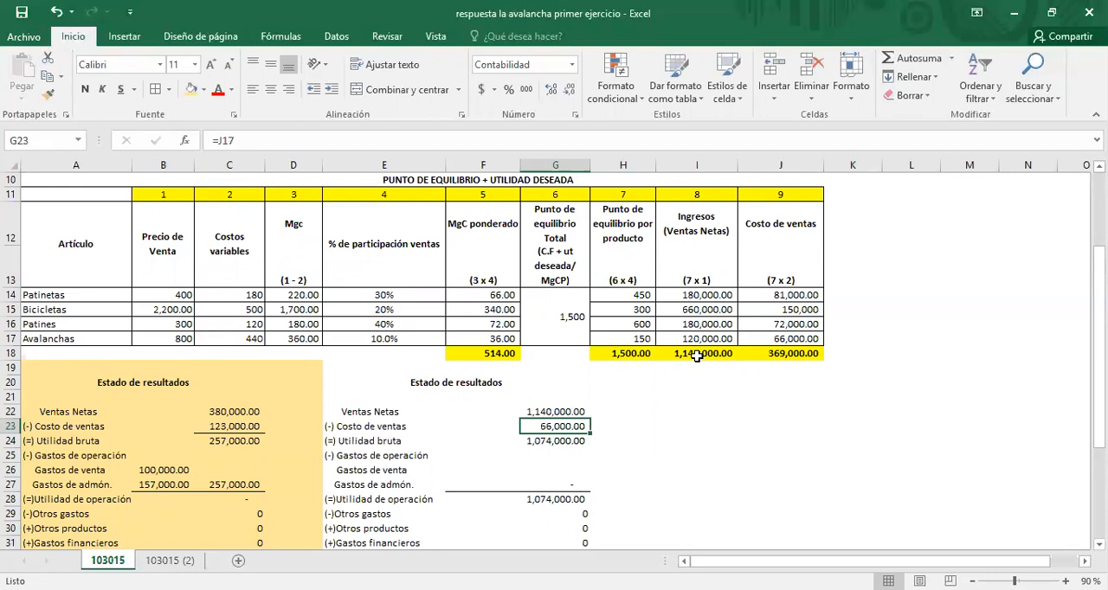
Step: Link Costo de ventas in G23 of the second income statement to the cost of sales total with =J18
text(=)
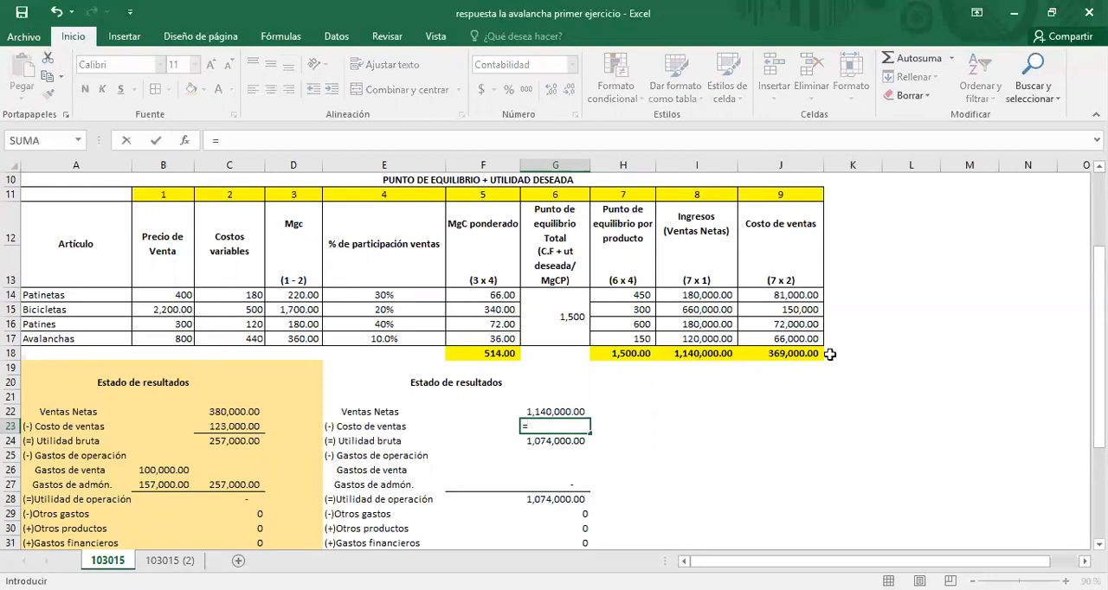
click(791, 354)
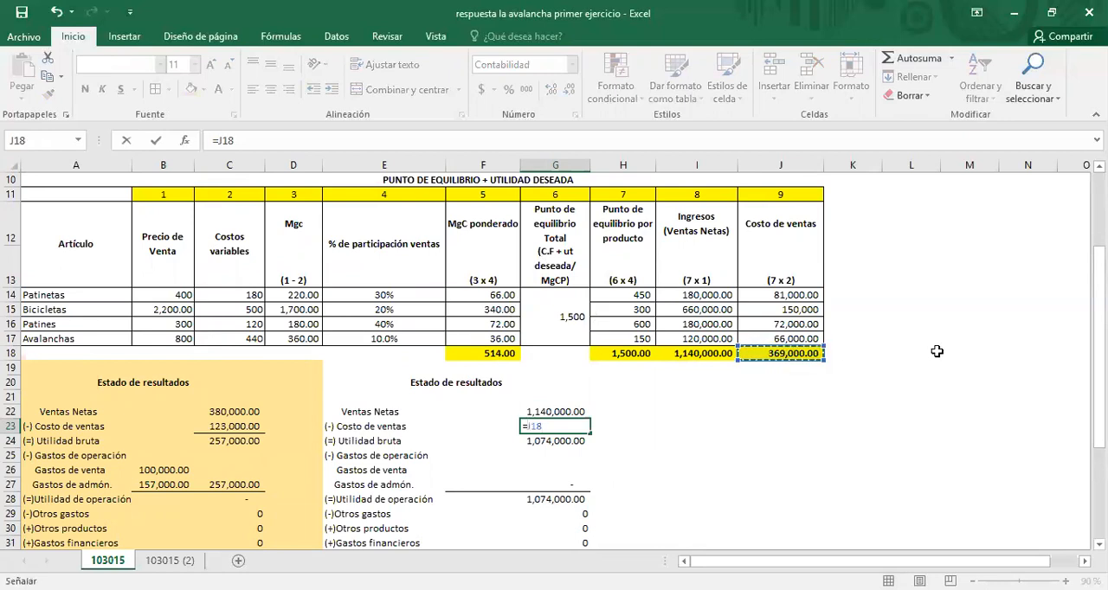
key(Return)
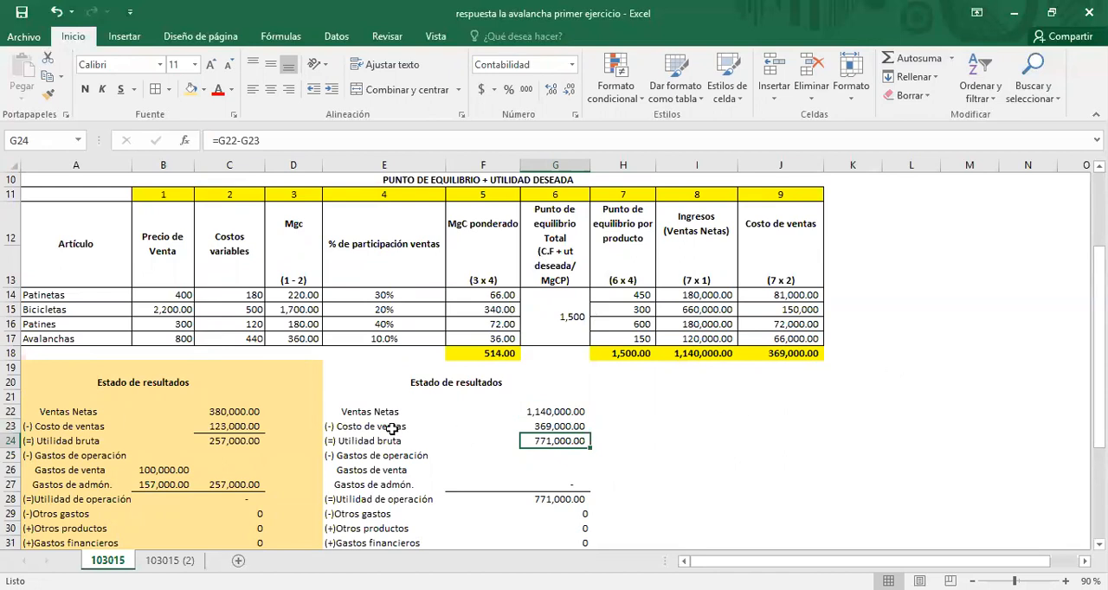
Step: Copy the selling and administrative expenses from B26:B27 into F26:F27 of the second income statement
drag(173, 468, 162, 484)
key(ctrl+c)
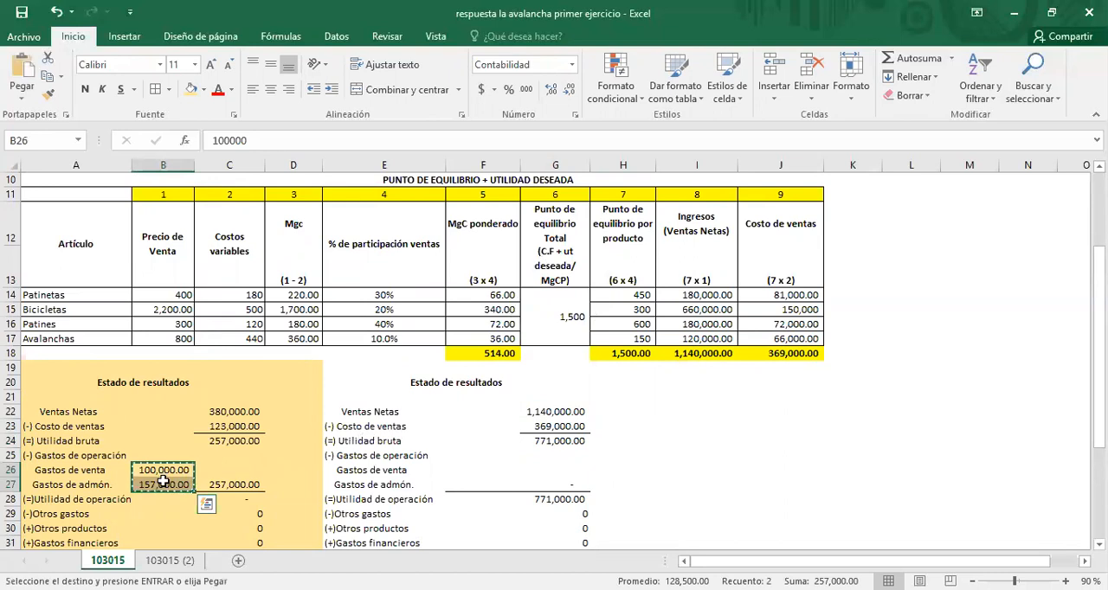
click(469, 472)
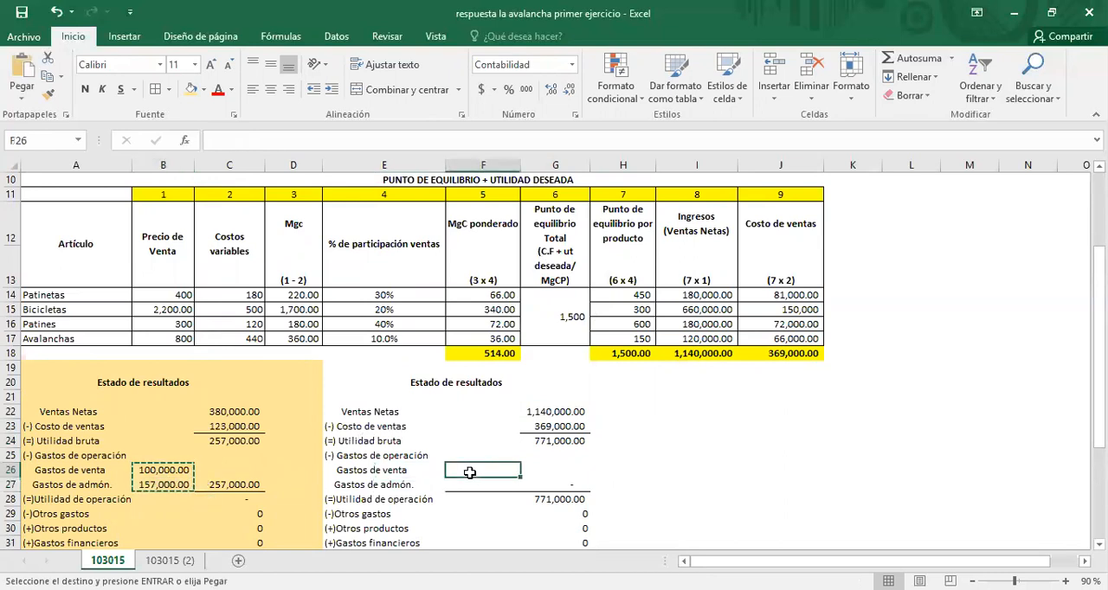
key(ctrl+v)
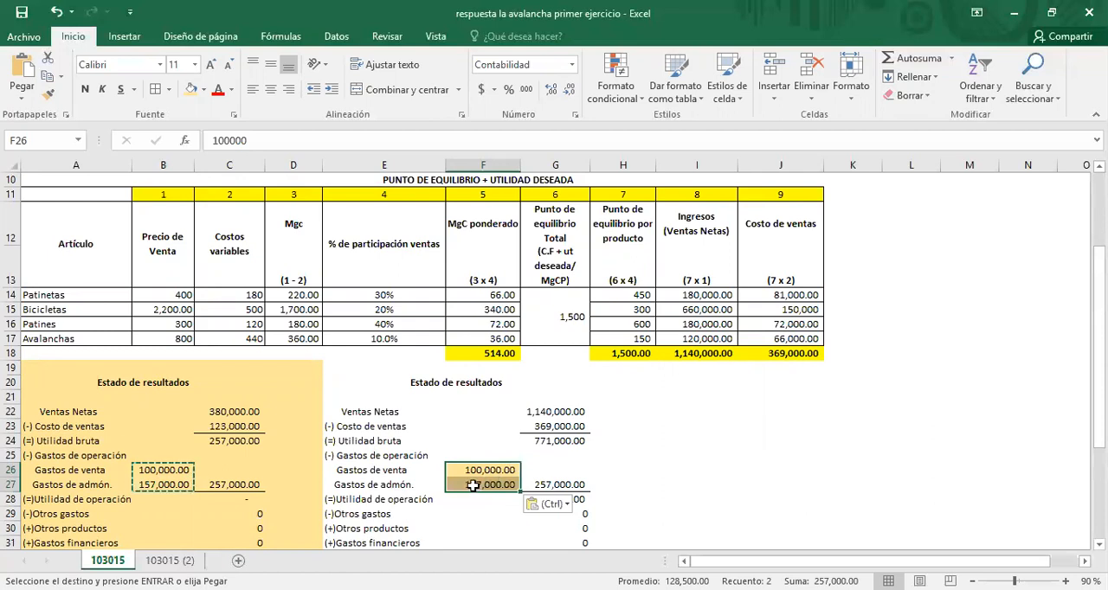
Step: Trace the precedents of the operating expenses total in G27 of the second income statement, and remove the tracer arrows
click(473, 487)
click(561, 487)
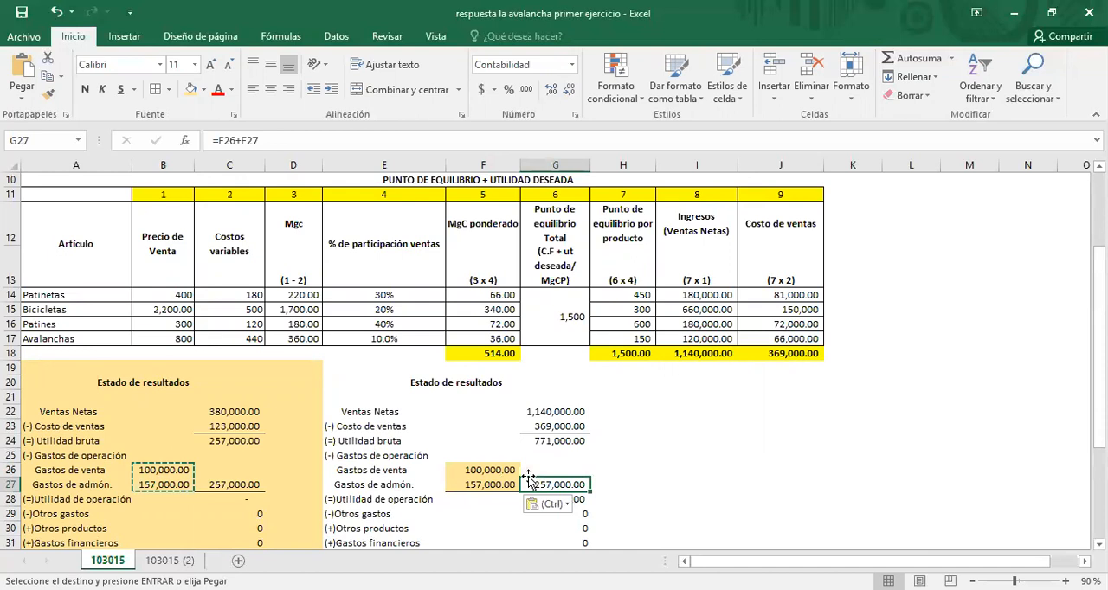
click(281, 36)
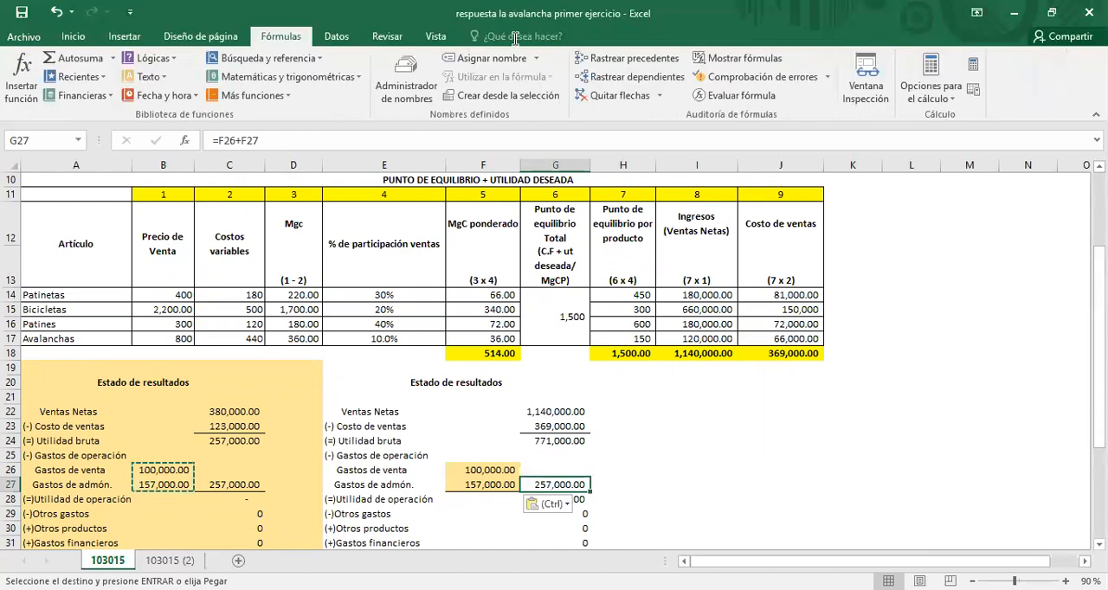
click(626, 63)
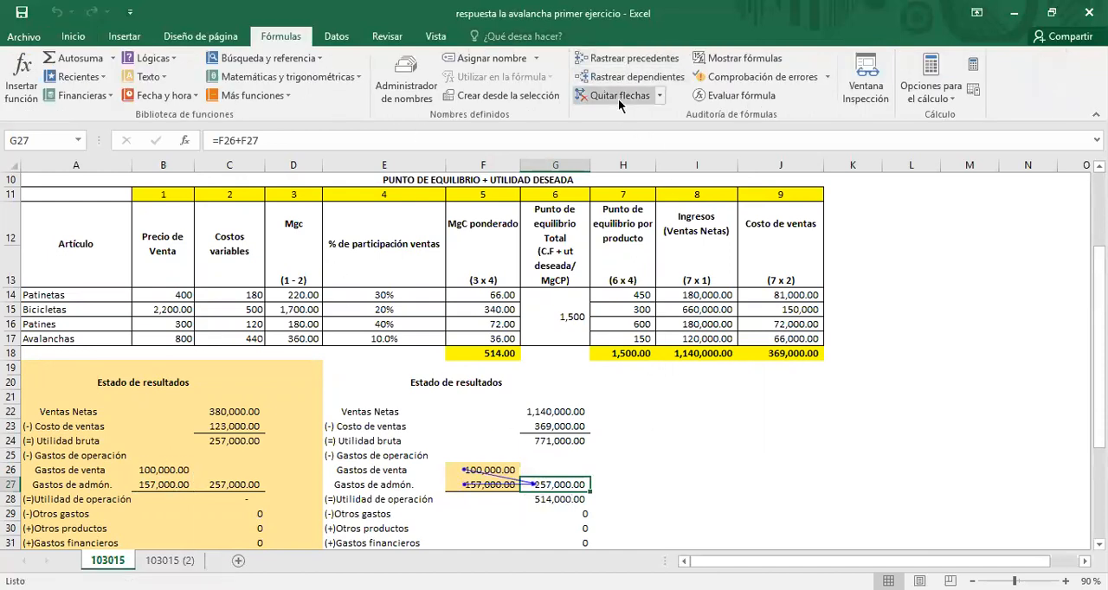
click(618, 97)
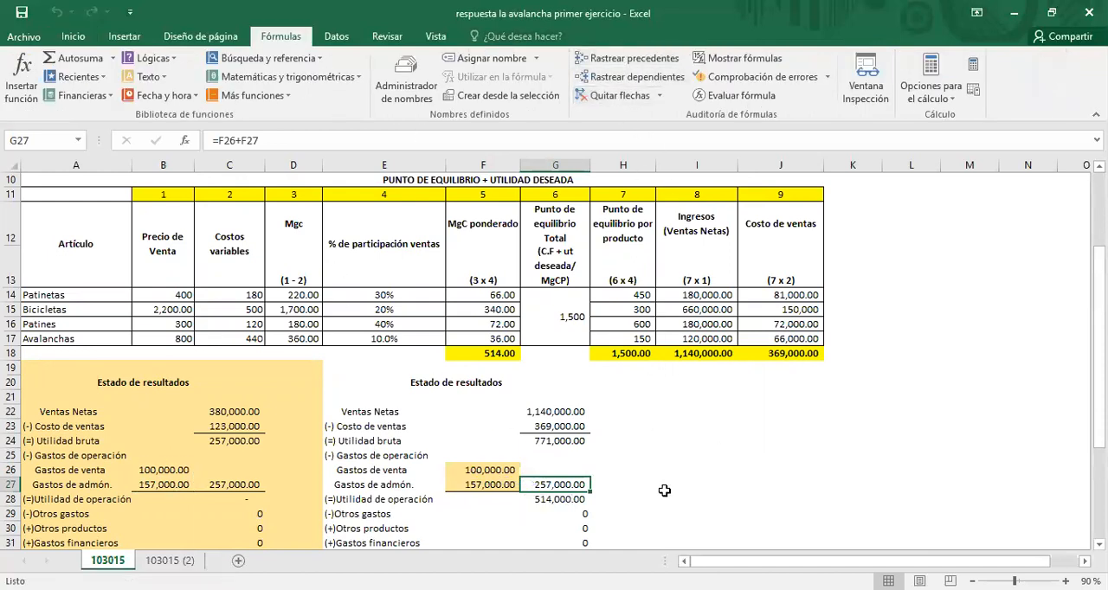
Step: Check the operating profit formula in G28 and the other expense, other product and financial expense entries in G29:G31
click(586, 500)
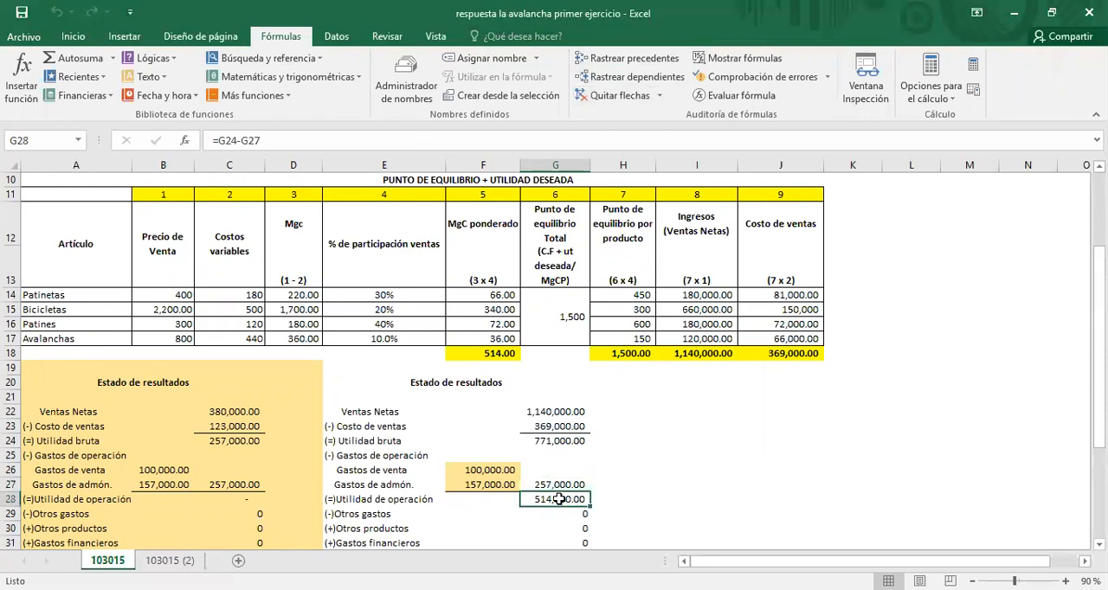
scroll(558, 499, down, 1)
click(549, 442)
click(549, 455)
click(553, 472)
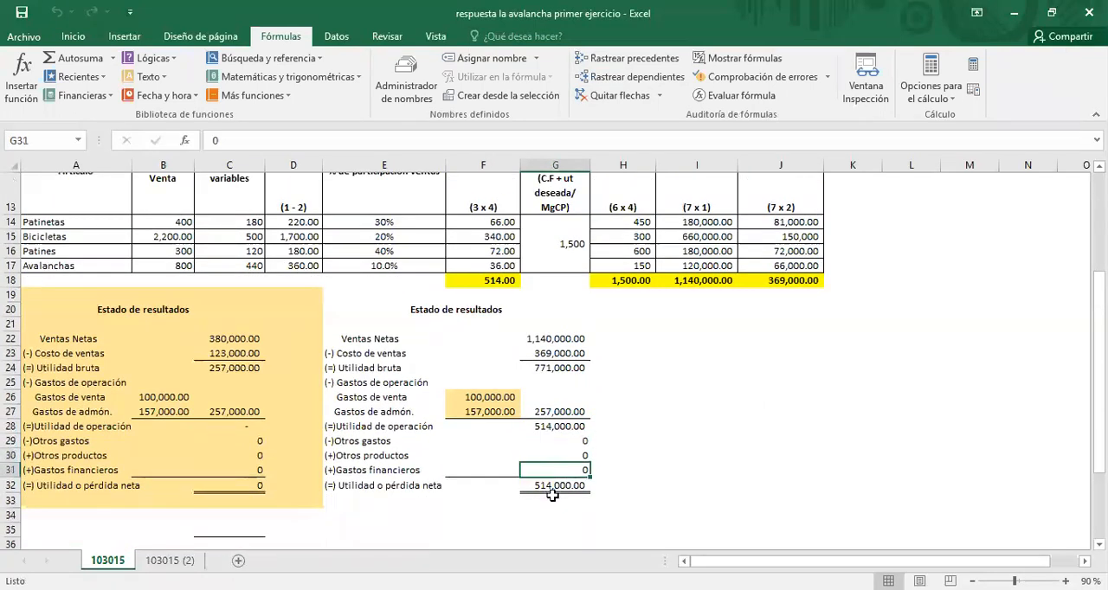
Step: Make the net profit in G32 of the second income statement bold and give it the light orange fill
click(553, 487)
click(72, 36)
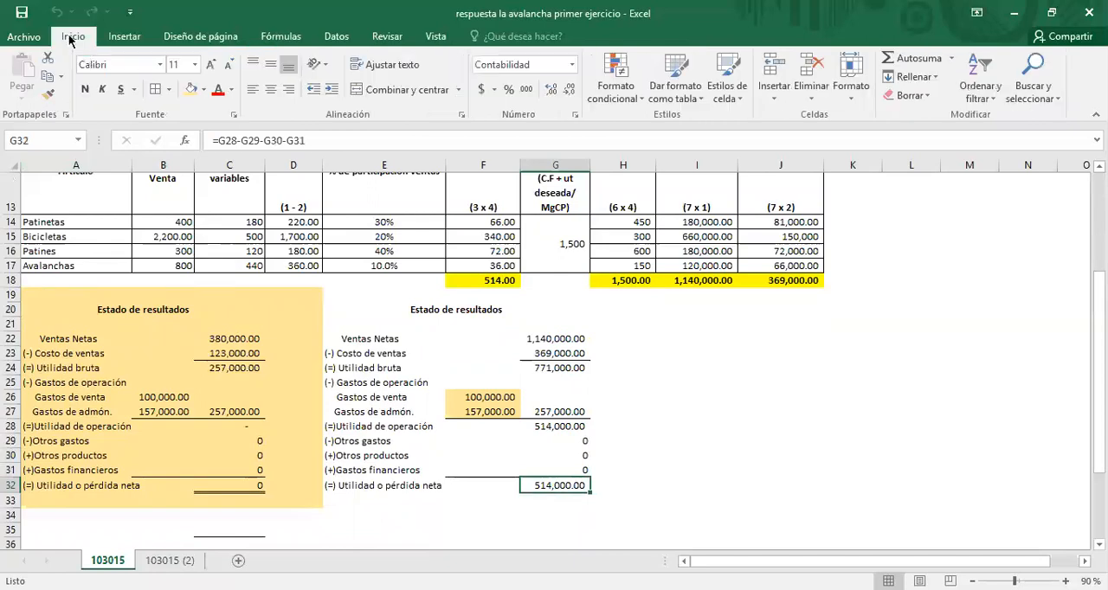
click(85, 89)
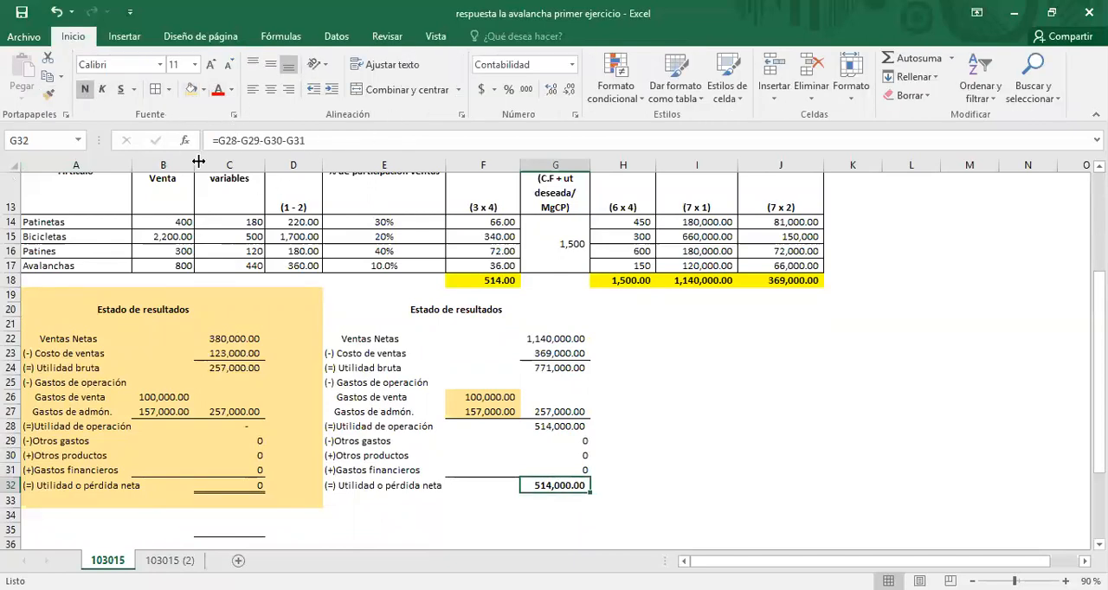
click(191, 90)
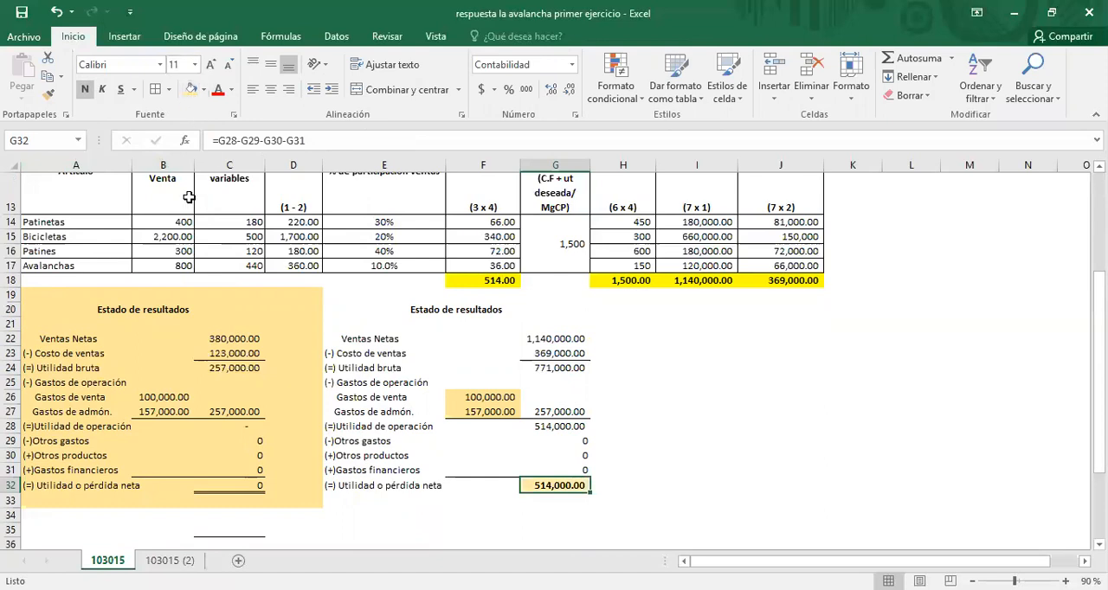
click(726, 468)
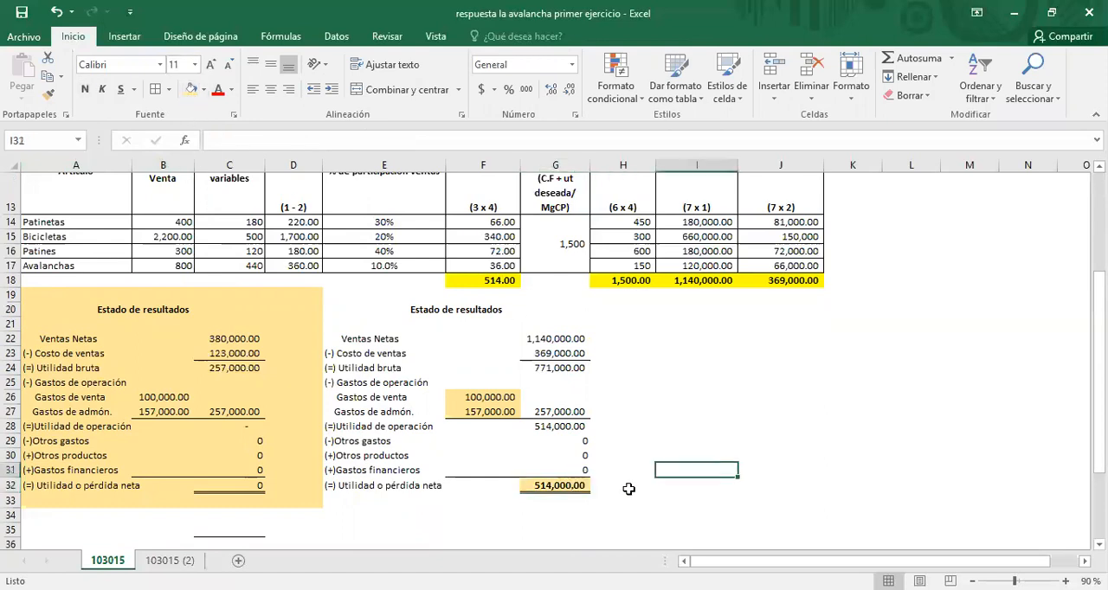
Step: Apply the light orange fill to the total break-even cell G14 and the per-product break-even units in H14:H17
click(562, 252)
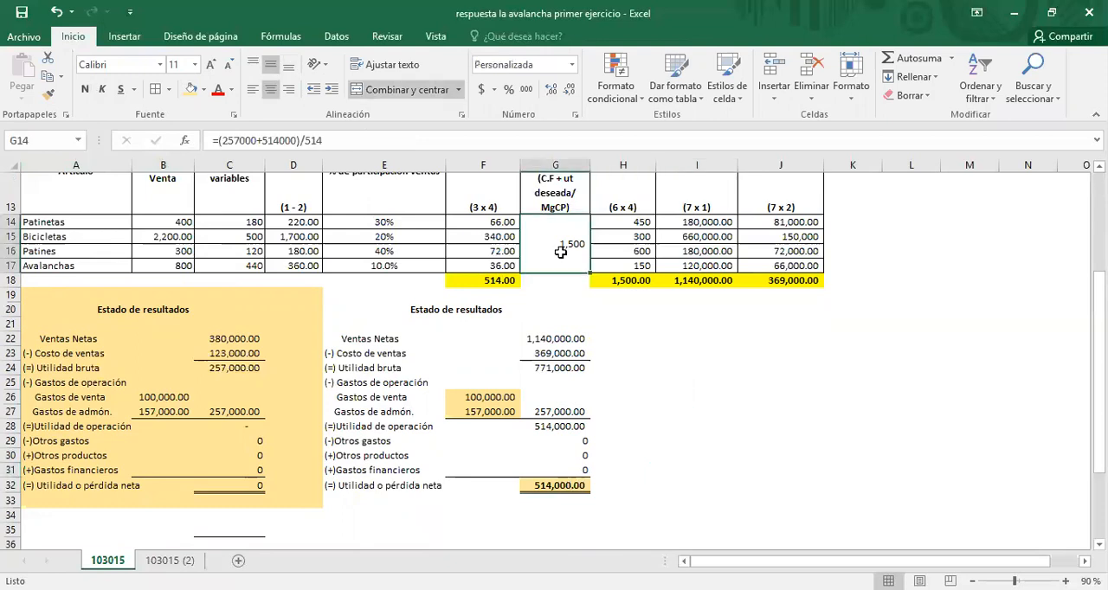
click(190, 90)
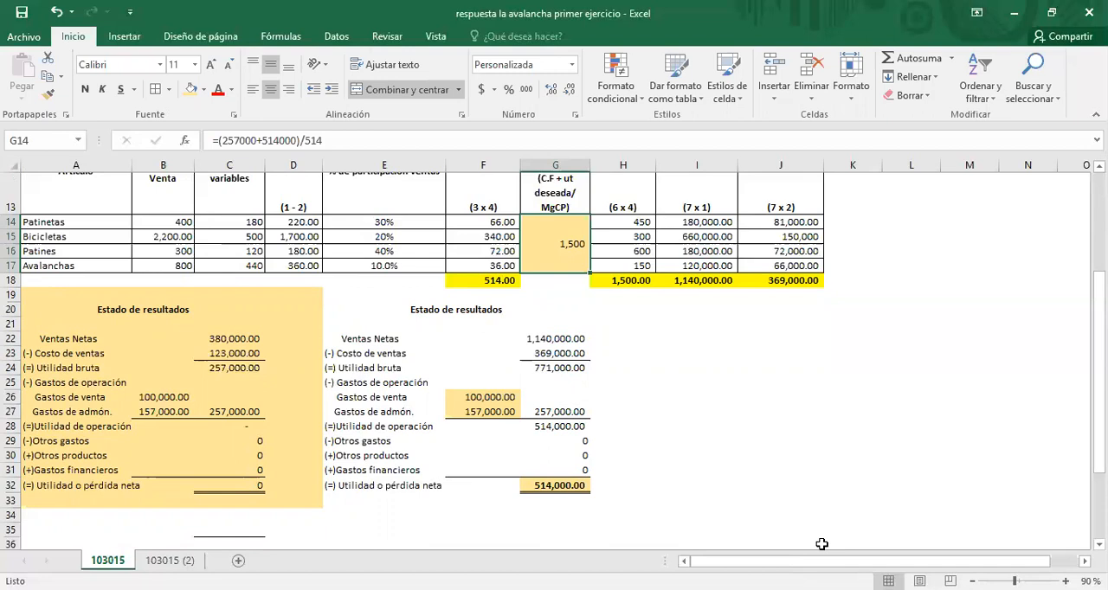
drag(622, 220, 632, 268)
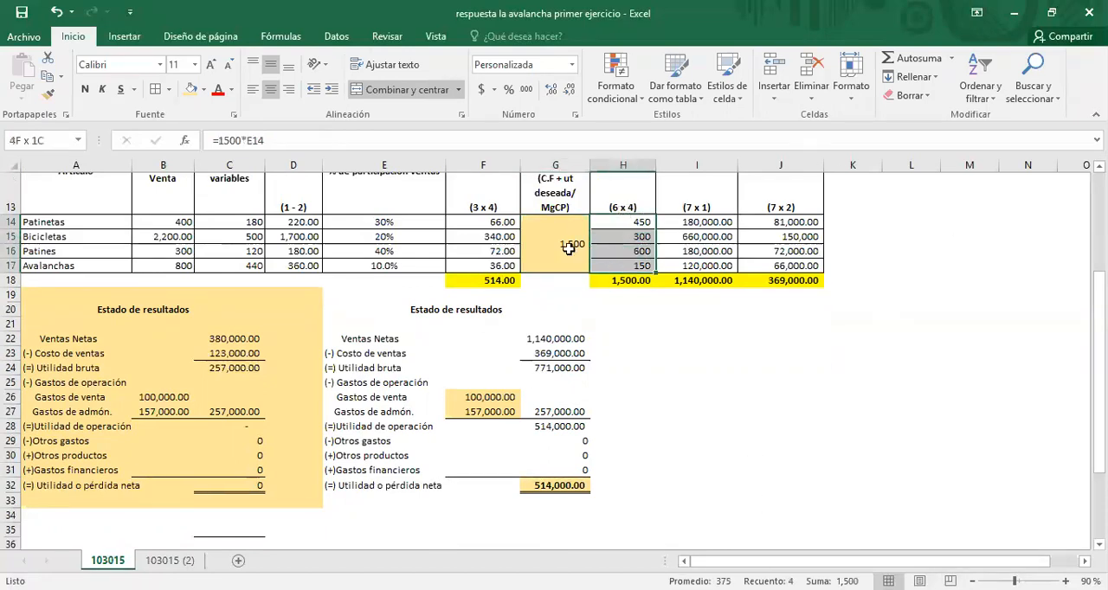
click(190, 89)
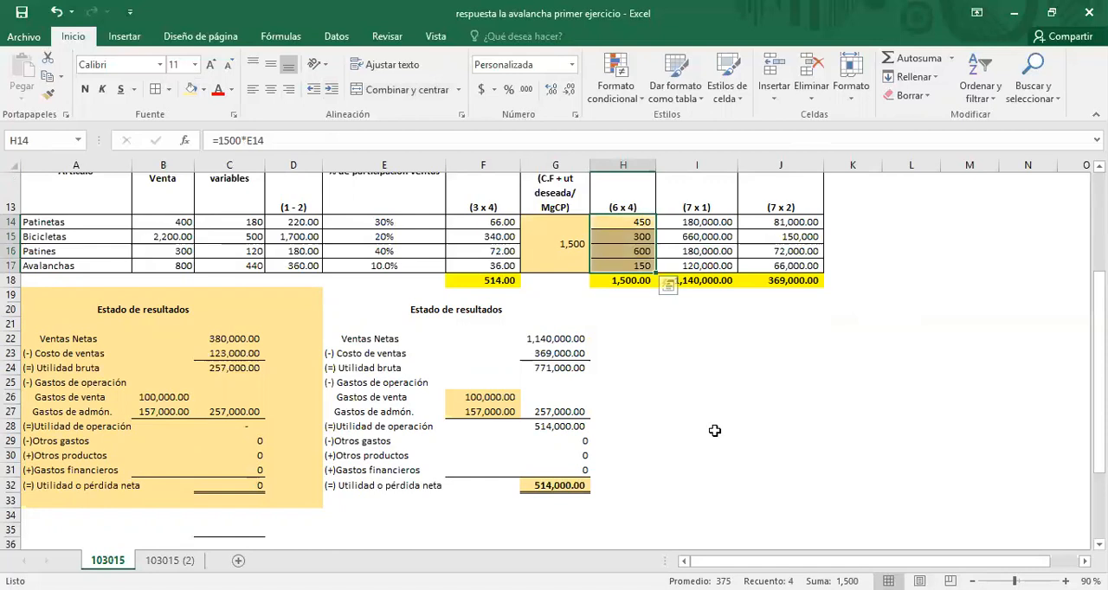